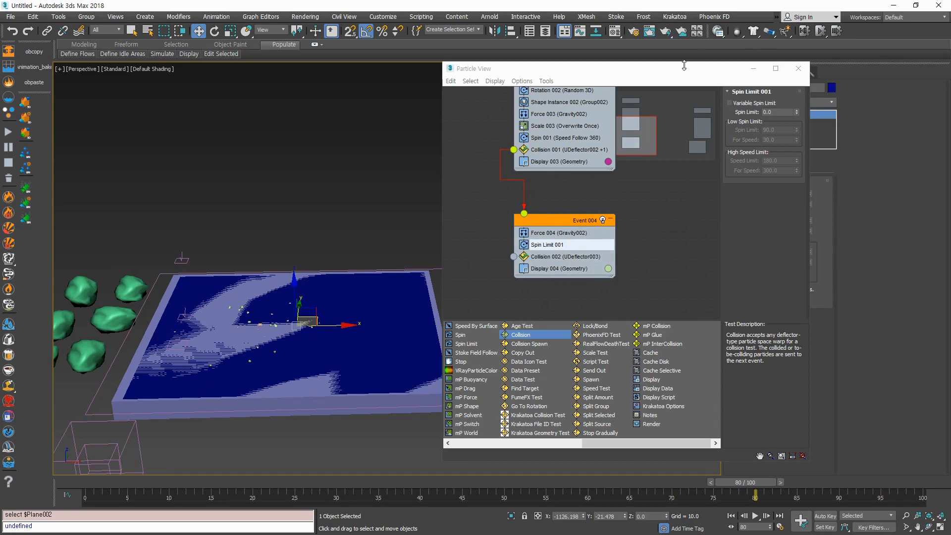
Step: Turn on Display as Box for the selected Plane002 and reposition the Particle View window beside the viewport
left_click_drag(683, 67, 620, 73)
left_click_drag(747, 118, 689, 118)
left_click(795, 72)
left_click(867, 100)
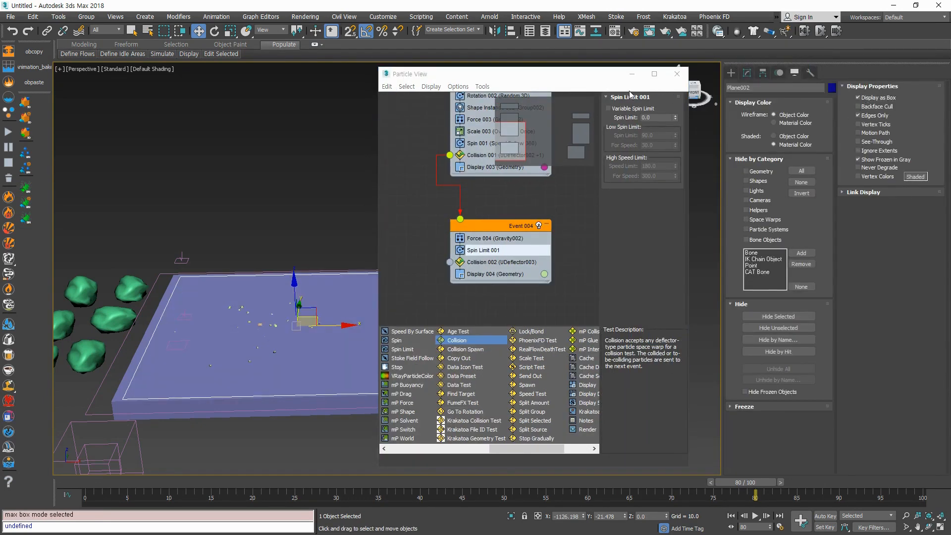
left_click_drag(689, 169, 788, 173)
left_click_drag(589, 80, 697, 80)
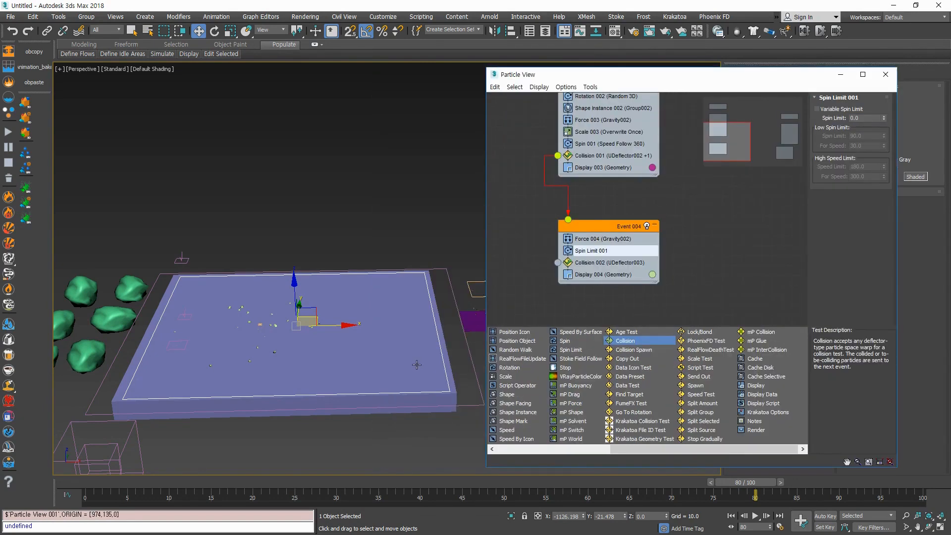
Step: Disable the Force 004, Spin Limit 001 and Collision 002 operators in Event 004
scroll(322, 362, "up", 6)
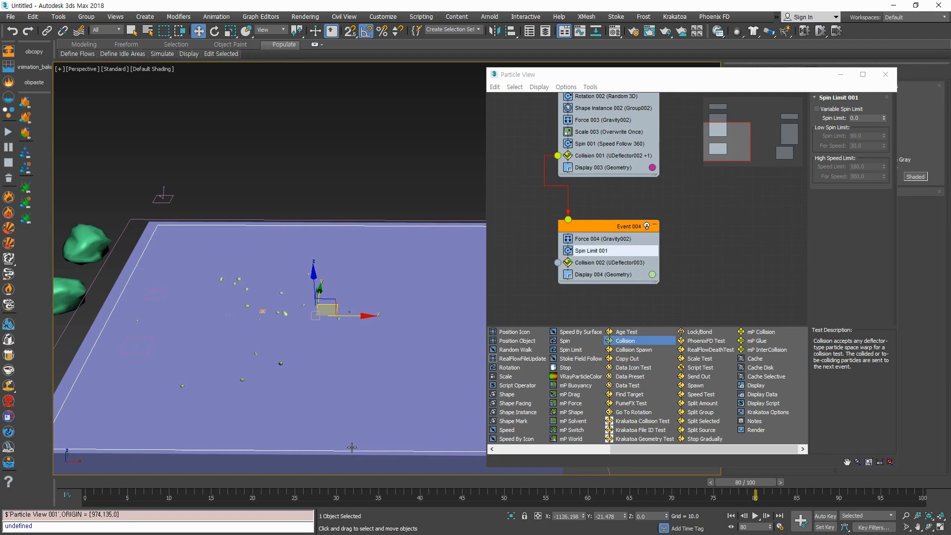
scroll(357, 364, "up", 3)
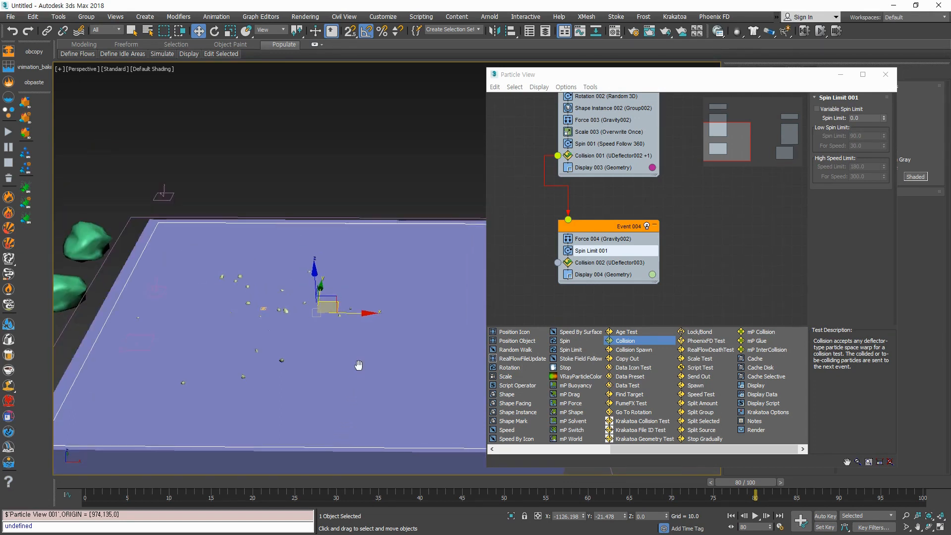
scroll(293, 338, "up", 3)
middle_click_drag(280, 331, 359, 331, "alt")
scroll(359, 331, "down", 3)
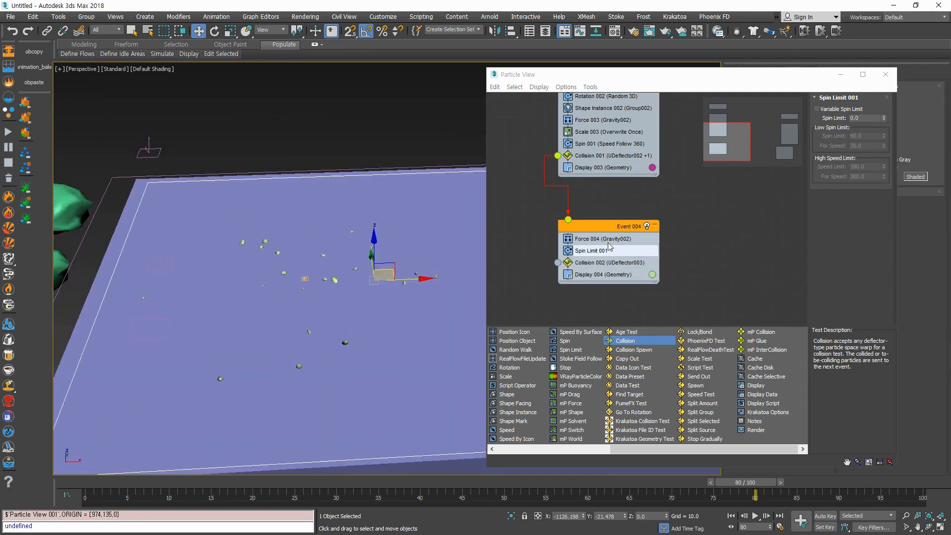
left_click(607, 240)
middle_click_drag(449, 352, 366, 368, "alt")
mouse_move(328, 311)
middle_mouse_down("alt")
mouse_move(342, 287)
mouse_move(341, 299)
middle_mouse_up("alt")
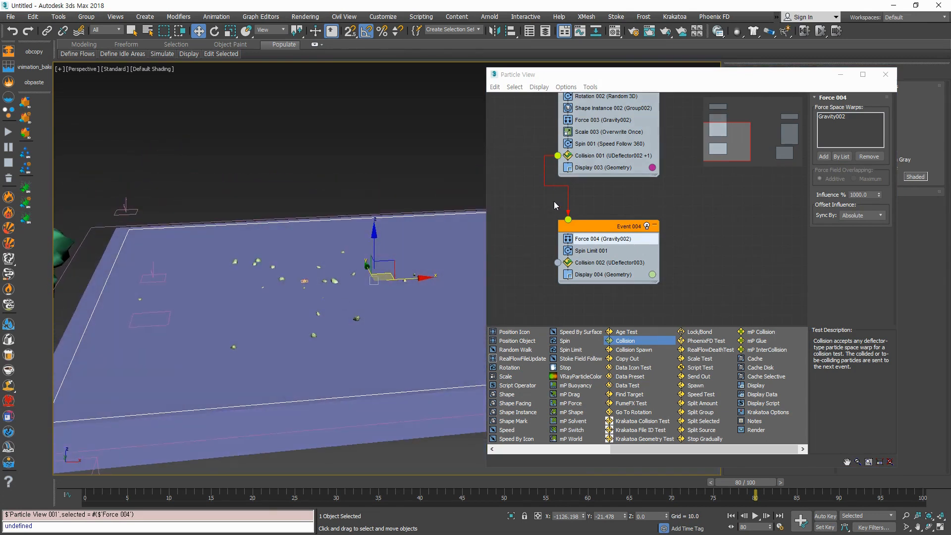
middle_click_drag(384, 333, 346, 234, "alt")
scroll(373, 362, "up", 3)
left_click(568, 239)
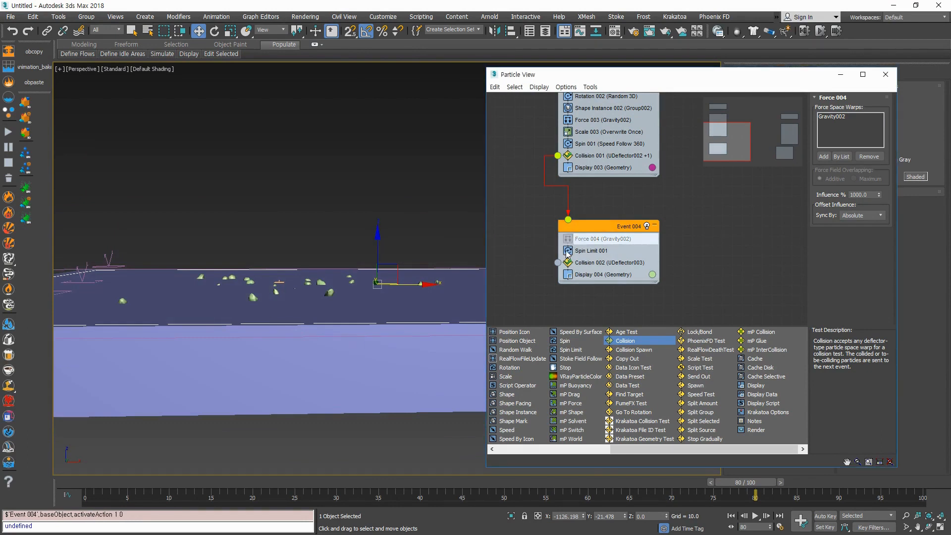
left_click(568, 251)
left_click(567, 263)
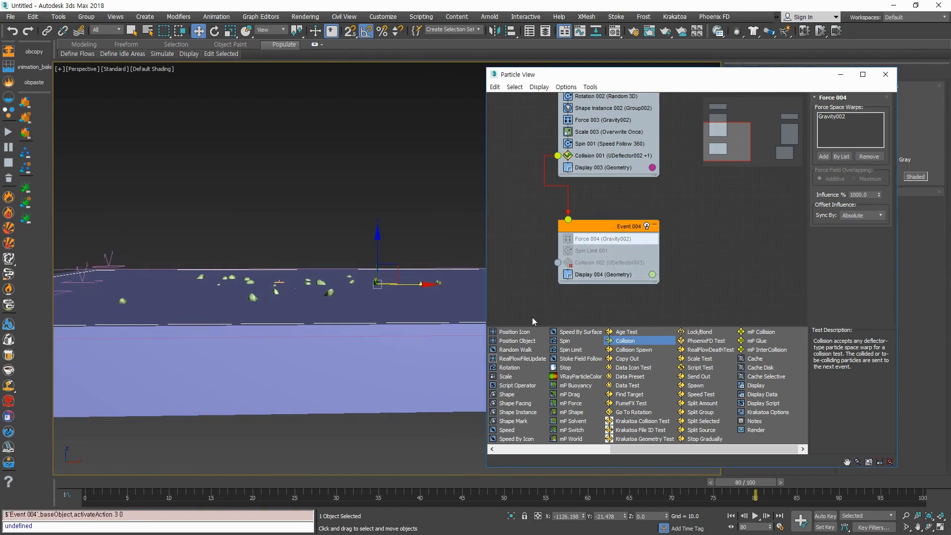
Step: Scrub the timeline to frame 84 and back to frame 16 to examine the rocks without the Event 004 operators
left_click_drag(114, 487, 789, 482)
key("w")
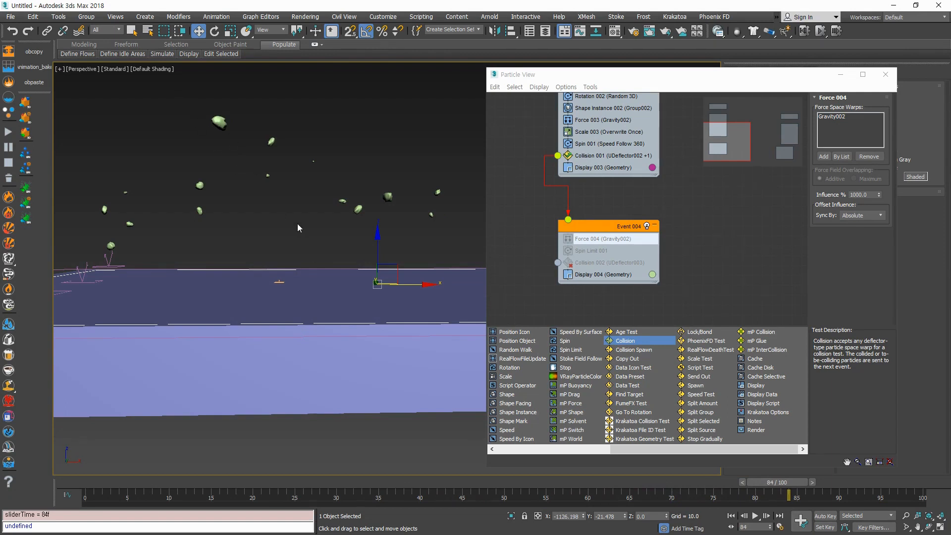
left_click_drag(777, 483, 221, 485)
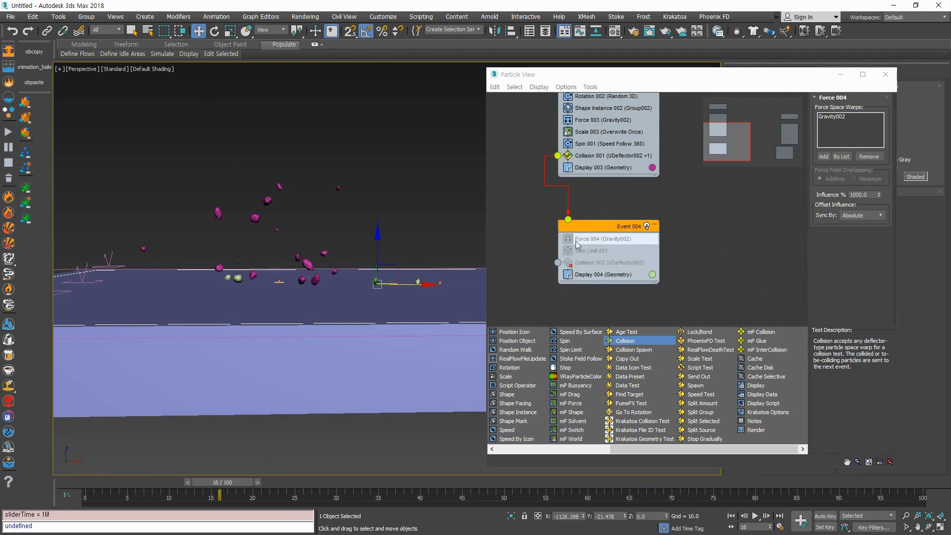
Step: Re-enable the Force 004 operator in Event 004 and return the timeline to frame 0
left_click(568, 241)
left_click(606, 240)
left_click(612, 240)
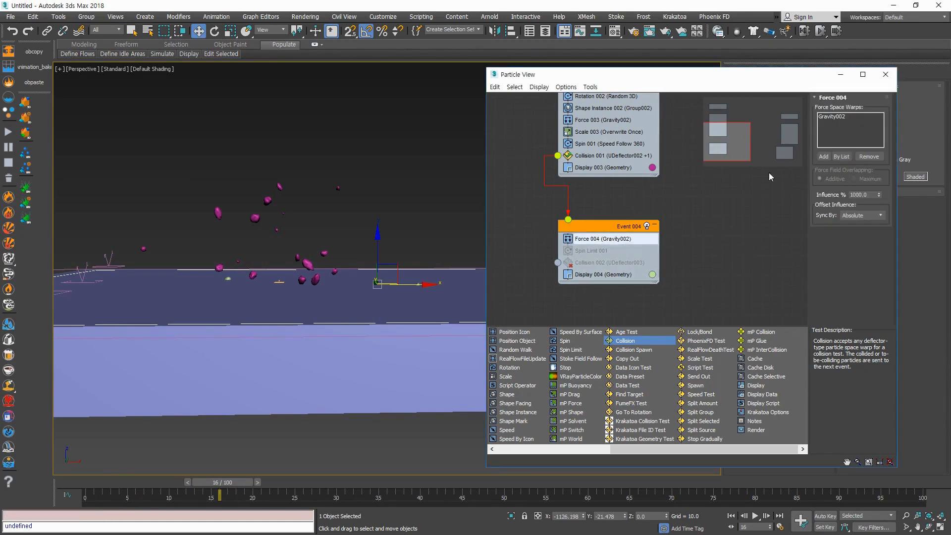
left_click_drag(133, 483, 94, 483)
Step: Place Collision 002 above Spin Limit 001 in Event 004 and re-enable the collision test
left_click(592, 261)
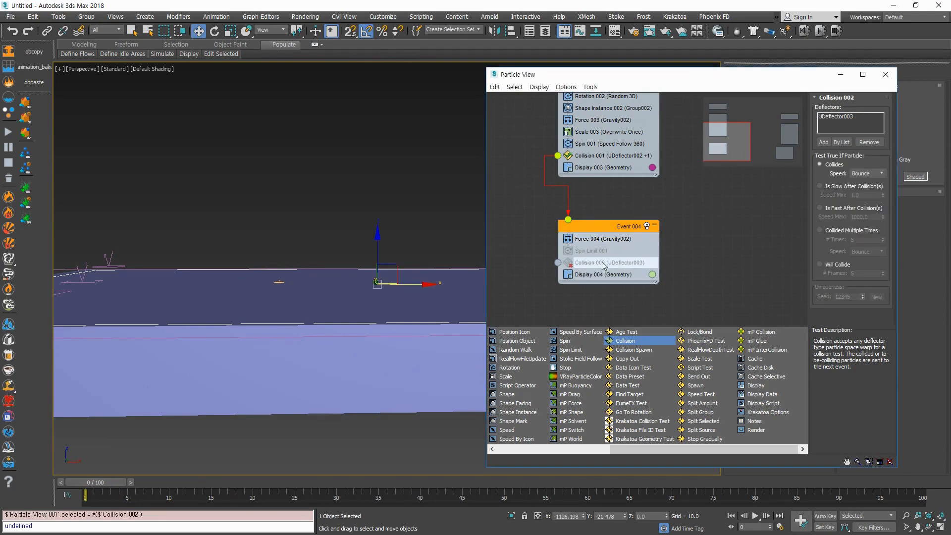
left_click_drag(593, 261, 607, 257)
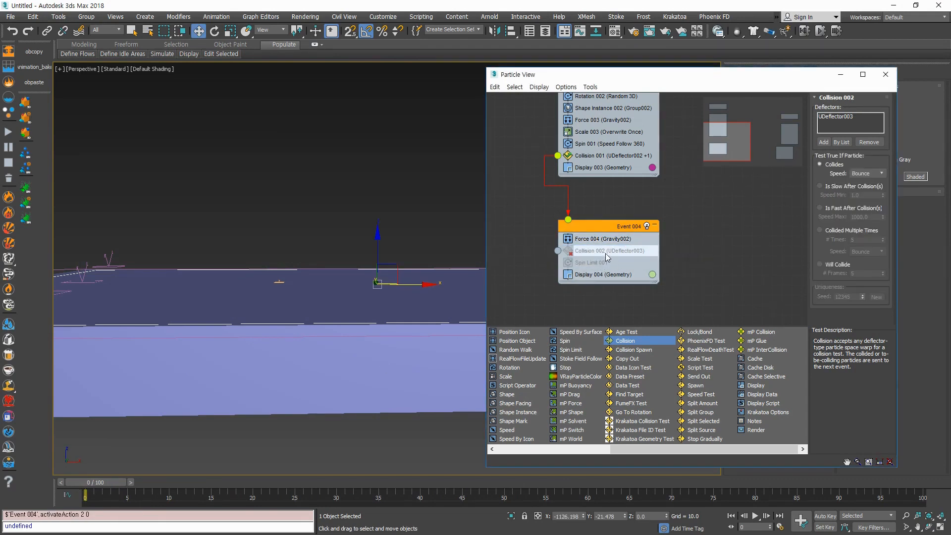
left_click(569, 251)
Step: Scrub the timeline up to frame 62 to examine how the rocks behave with the deflector collision
left_click_drag(87, 483, 462, 504)
key("w")
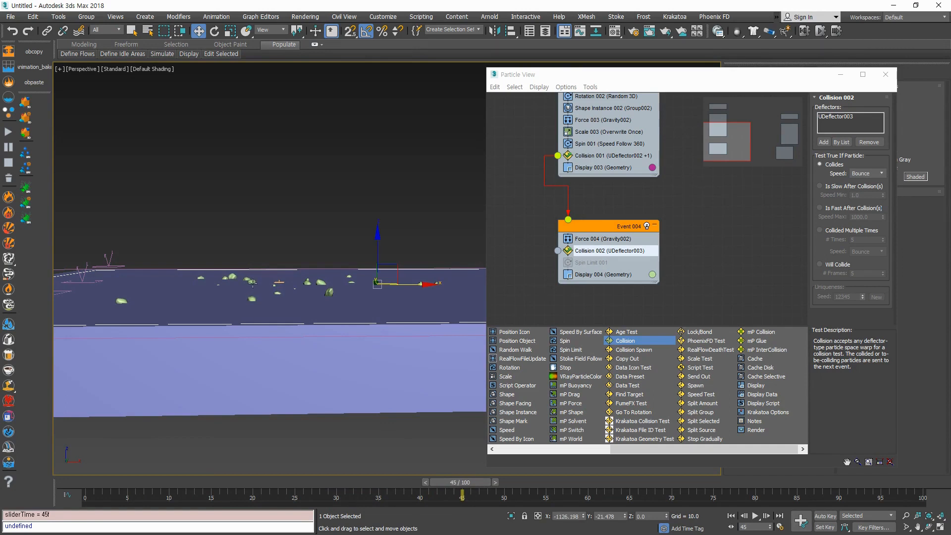
scroll(280, 338, "up", 3)
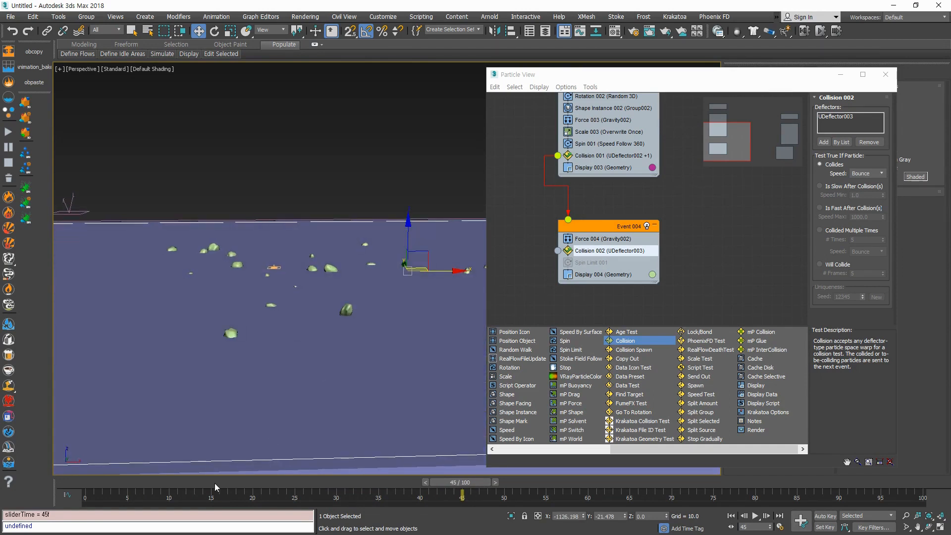
left_click_drag(215, 483, 616, 497)
key("w")
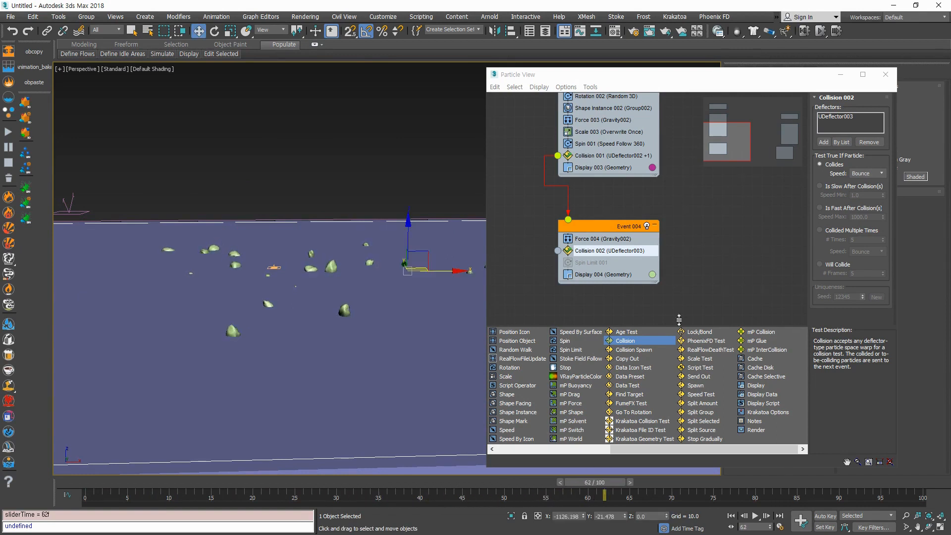
Step: Re-enable Spin Limit 001, set its spin limit to 180, and preview the animation along the timeline
left_click(586, 268)
left_click(568, 263)
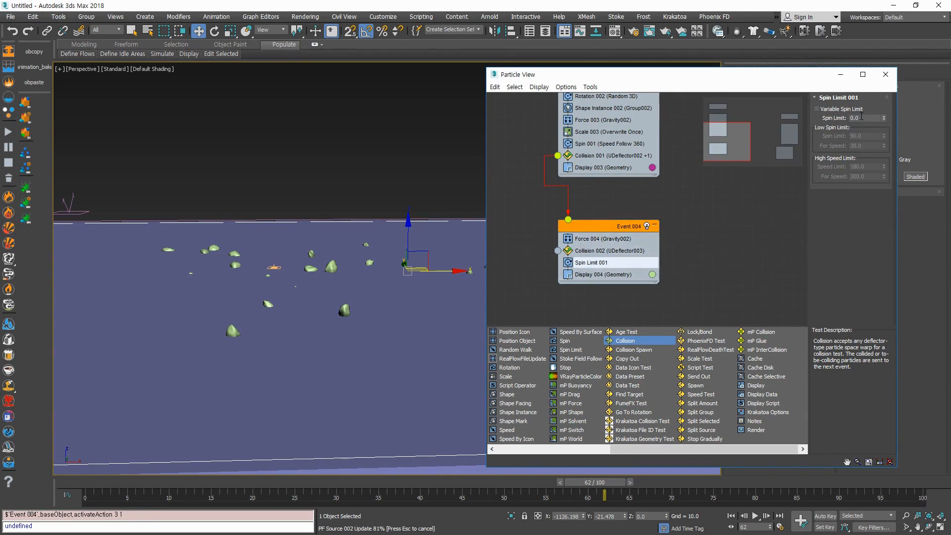
double_click(866, 119)
type("180")
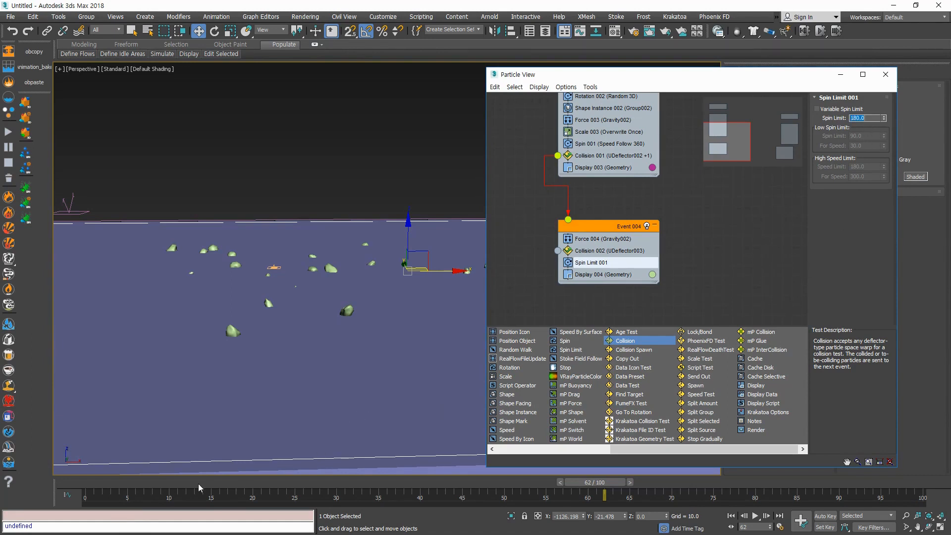
left_click_drag(93, 483, 796, 488)
left_click(70, 486)
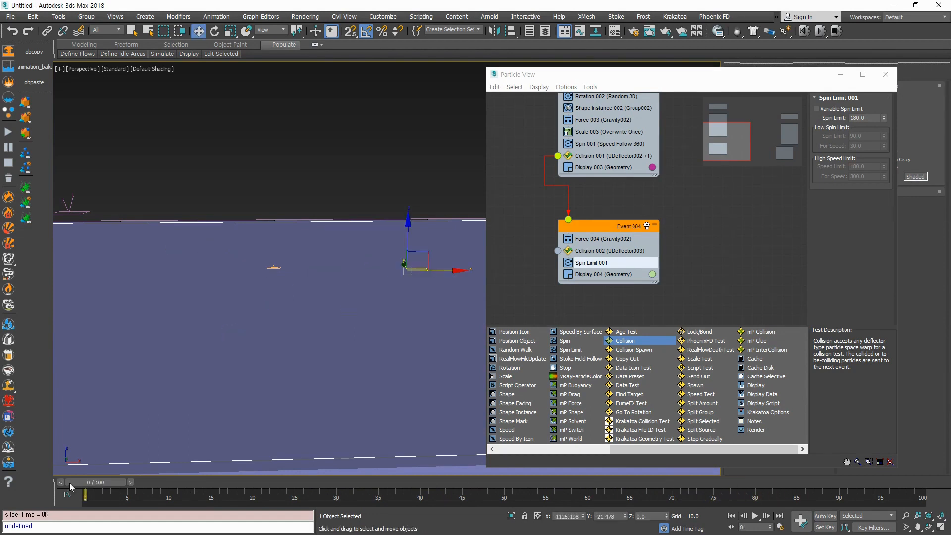
Step: Reset the spin limit of Spin Limit 001 to 0 and preview the animation from frame 0
right_click(884, 118)
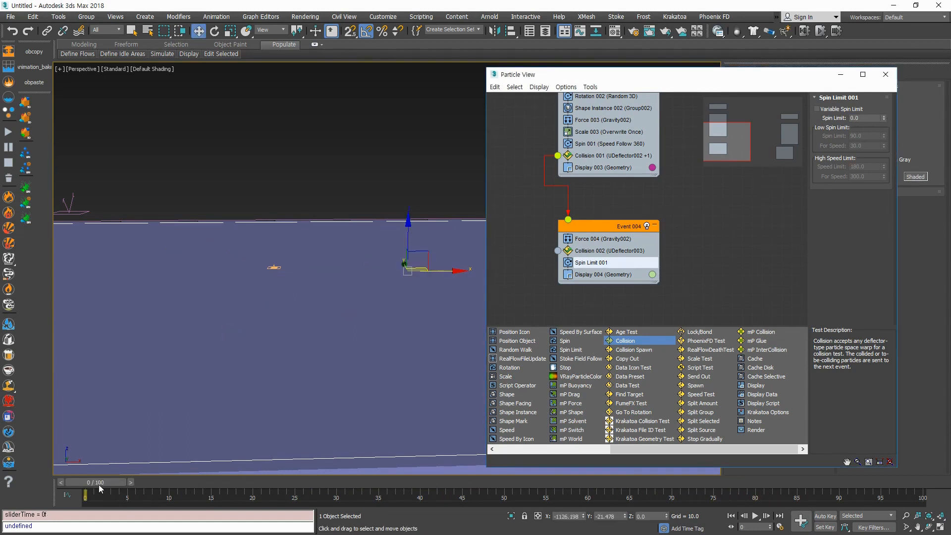
left_click_drag(99, 484, 787, 468)
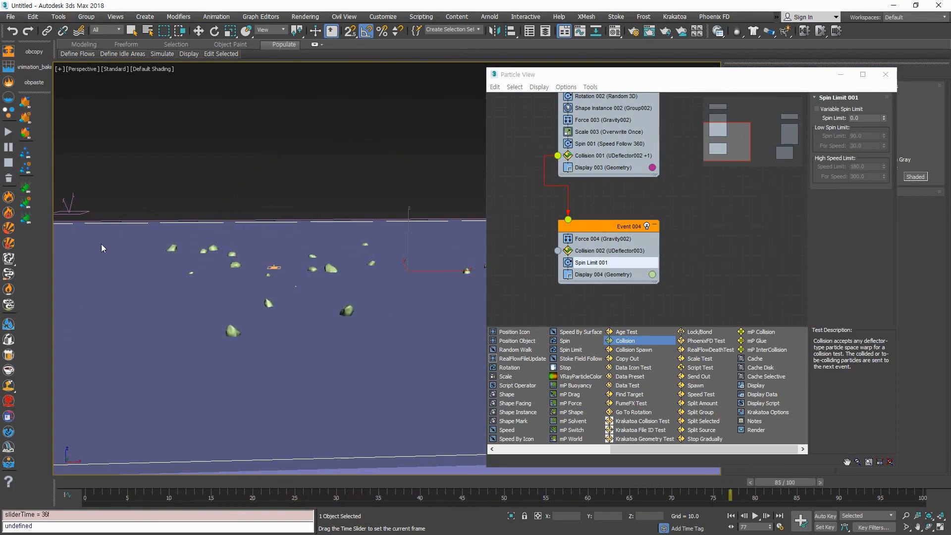
key("w")
Step: Examine the rocks landing on the plane from a higher viewpoint and review the full event flow in Particle View
scroll(304, 351, "down", 4)
scroll(305, 352, "up", 3)
middle_click_drag(307, 332, 318, 353, "alt")
left_click_drag(96, 483, 355, 483)
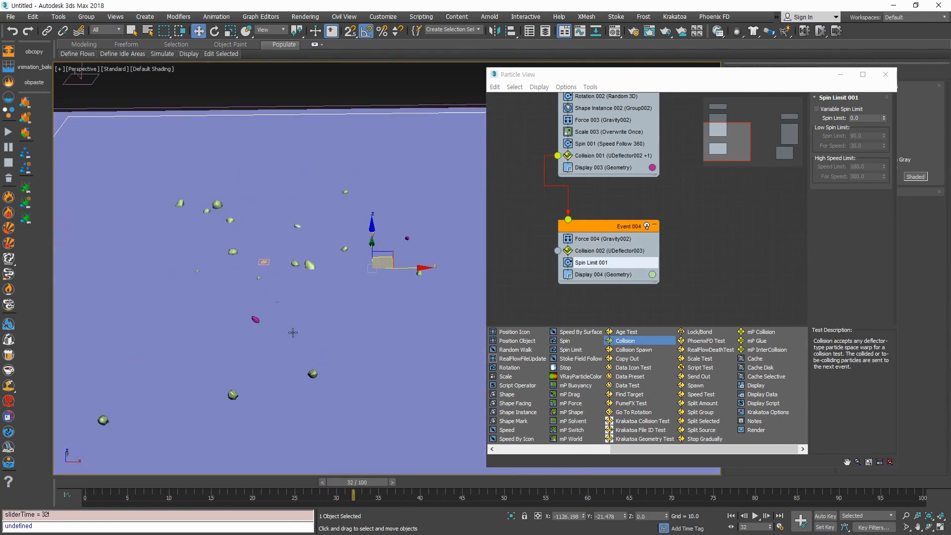
middle_click_drag(293, 333, 288, 353, "alt")
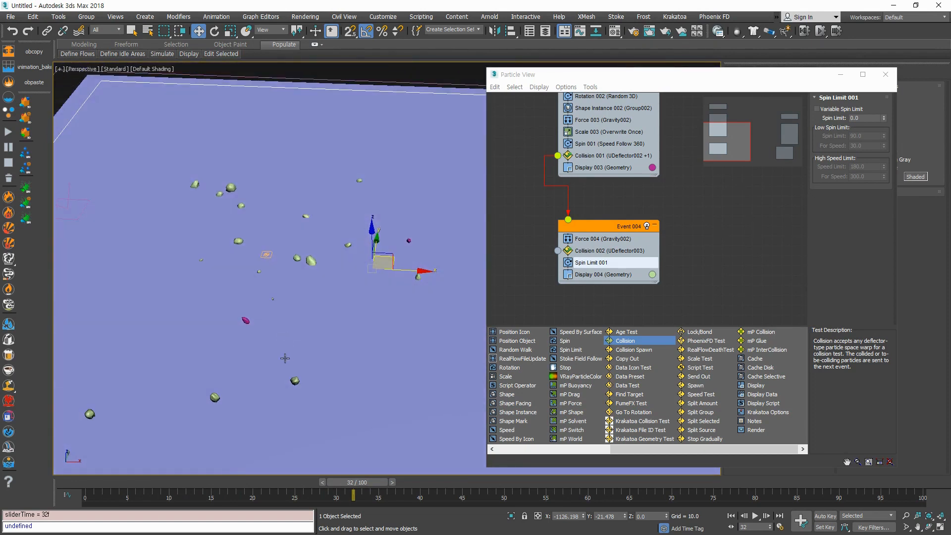
left_click_drag(95, 482, 428, 475)
middle_click_drag(676, 209, 652, 267)
scroll(659, 287, "down", 1)
scroll(661, 284, "down", 3)
scroll(652, 267, "up", 1)
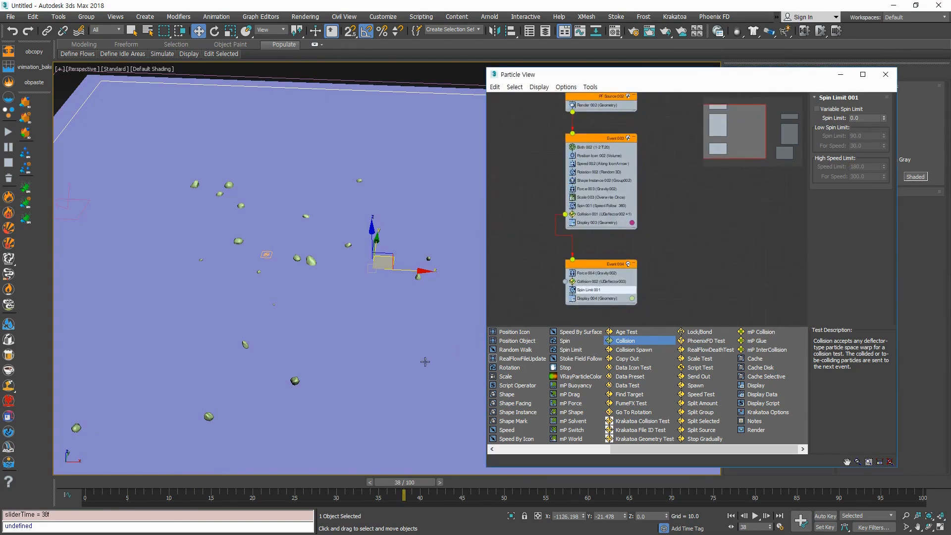
Step: Scrub the timeline repeatedly between frames 0 and 63 to check how the rocks change events on impact
left_click_drag(221, 483, 396, 486)
key("w")
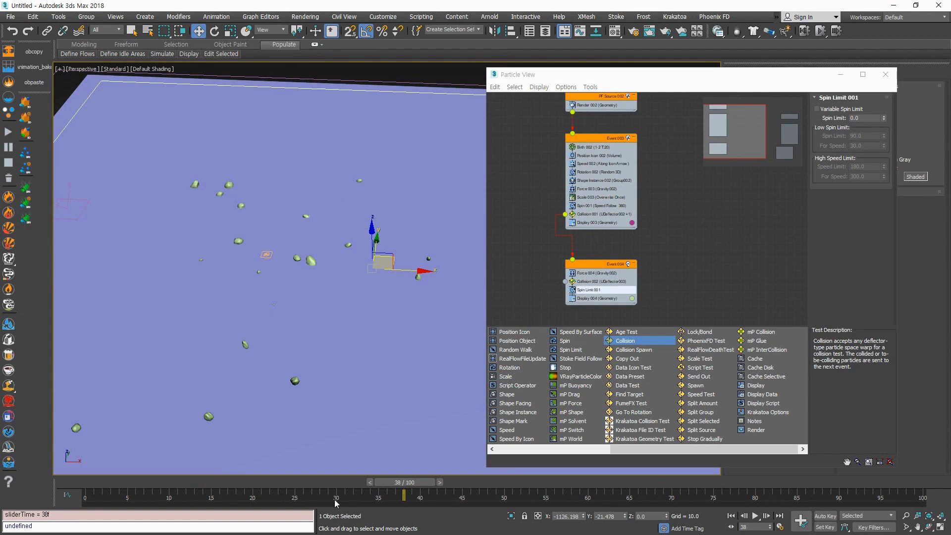
left_click_drag(82, 485, 529, 488)
key("w")
left_click_drag(604, 491, 604, 491)
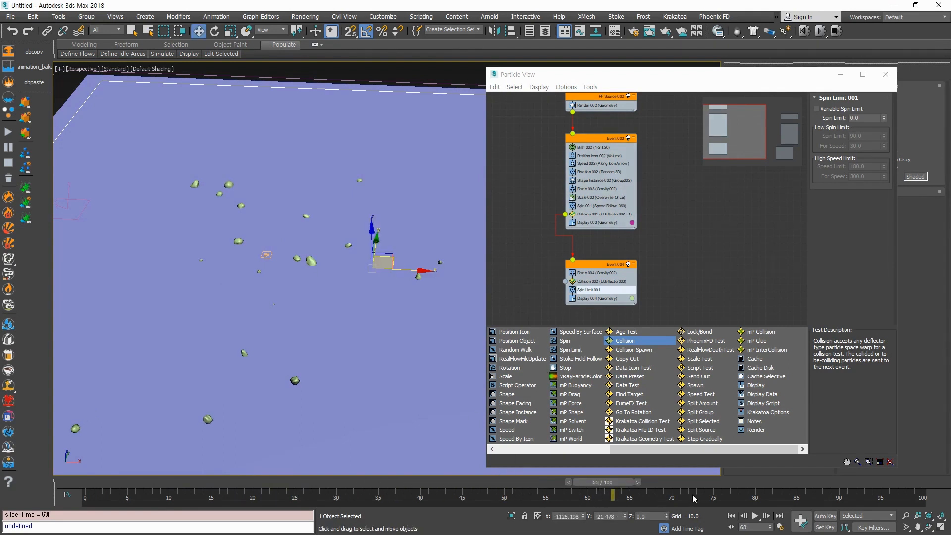
left_click_drag(106, 484, 304, 479)
key("w")
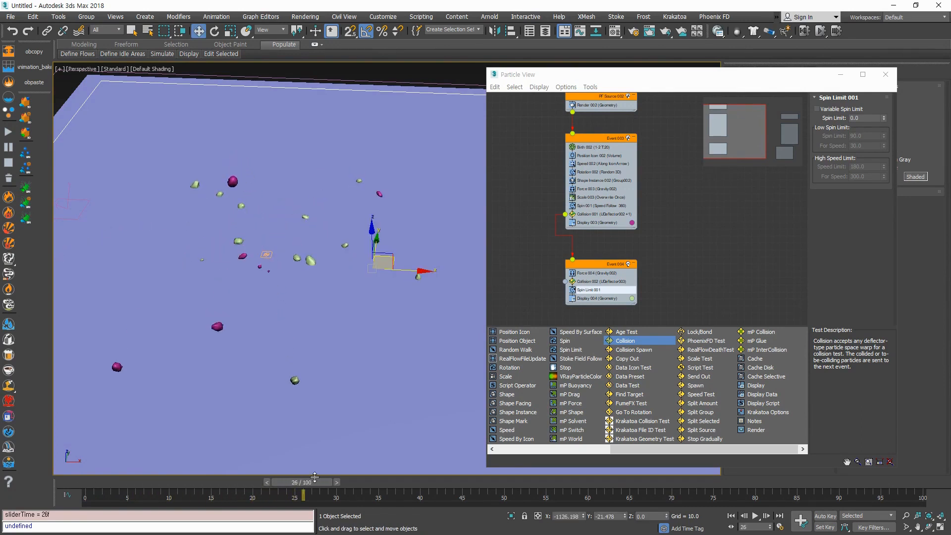
Step: Replay the rock fall from frame 0 to frame 42 and inspect the whole plane and surrounding scene
scroll(638, 179, "up", 1)
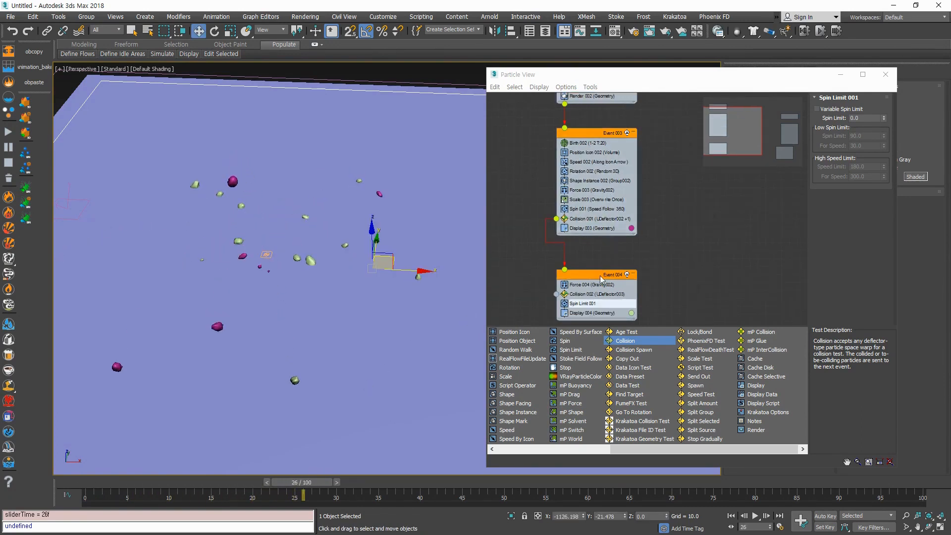
middle_click_drag(312, 361, 307, 339, "alt")
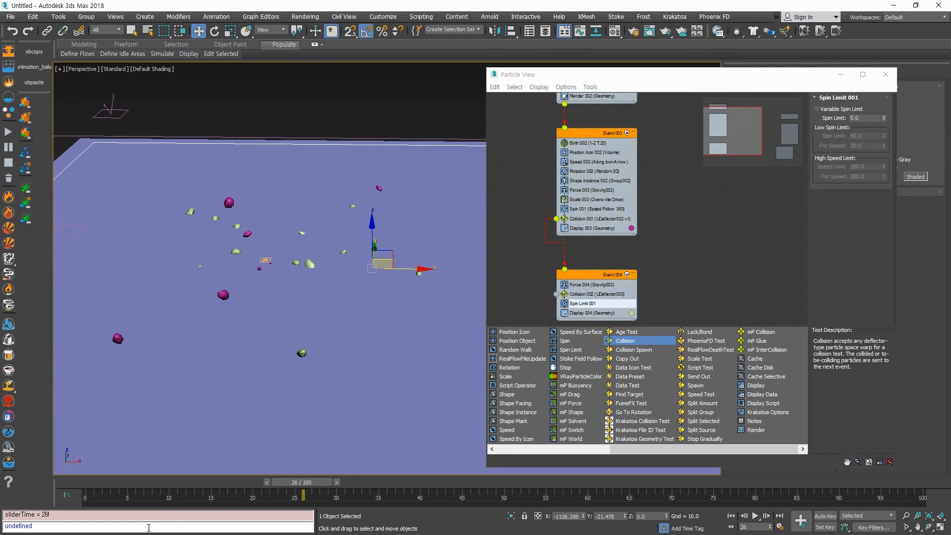
left_click(81, 483)
left_click_drag(85, 488, 431, 484)
key("w")
middle_click_drag(354, 371, 356, 343, "alt")
scroll(334, 326, "down", 4)
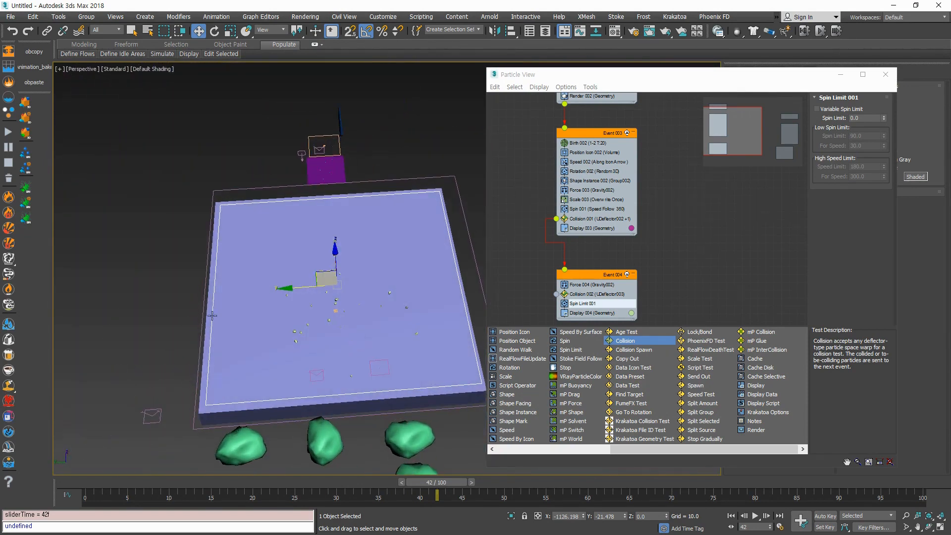
Step: Clear the object selection and minimize the window of the rock scene
left_click(191, 312)
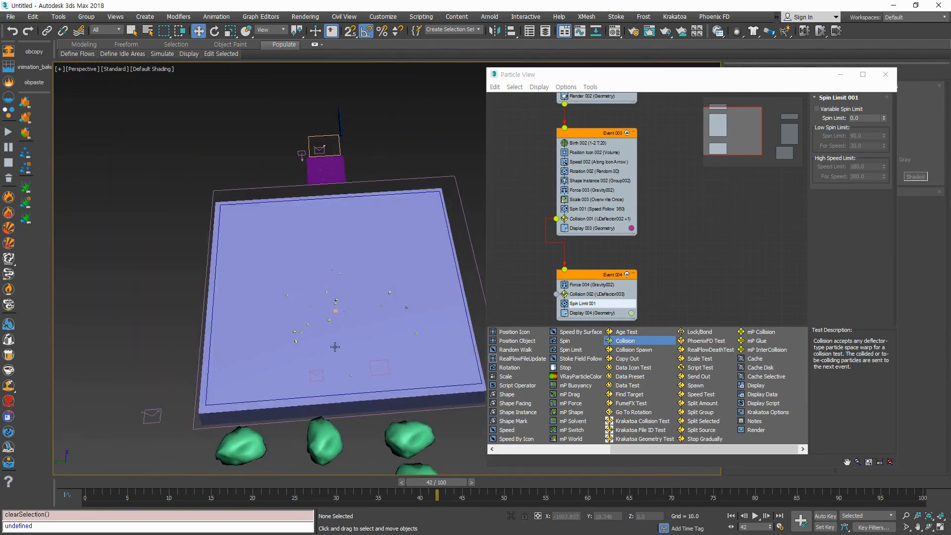
left_click(894, 5)
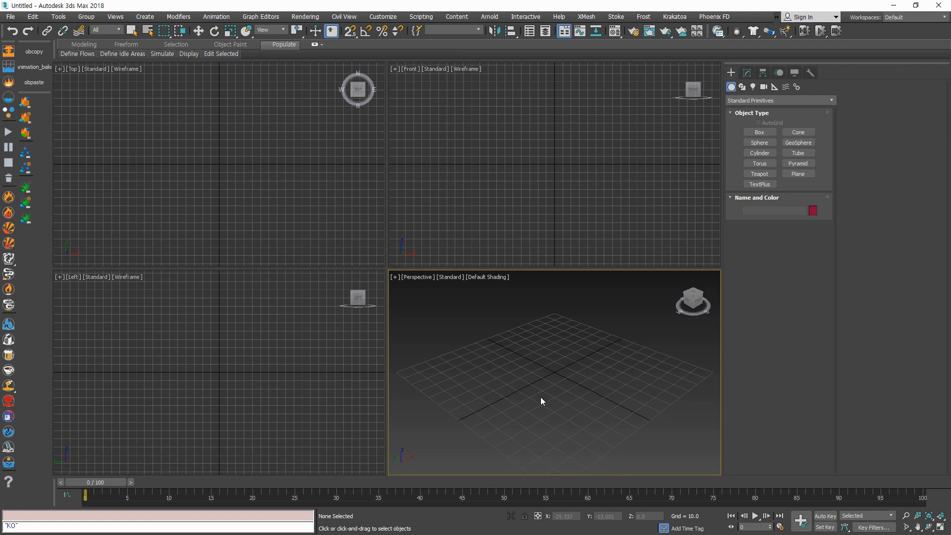
Step: Maximize the Perspective viewport of the empty scene and add a Standard Flow to the Particle View canvas
key("alt+w")
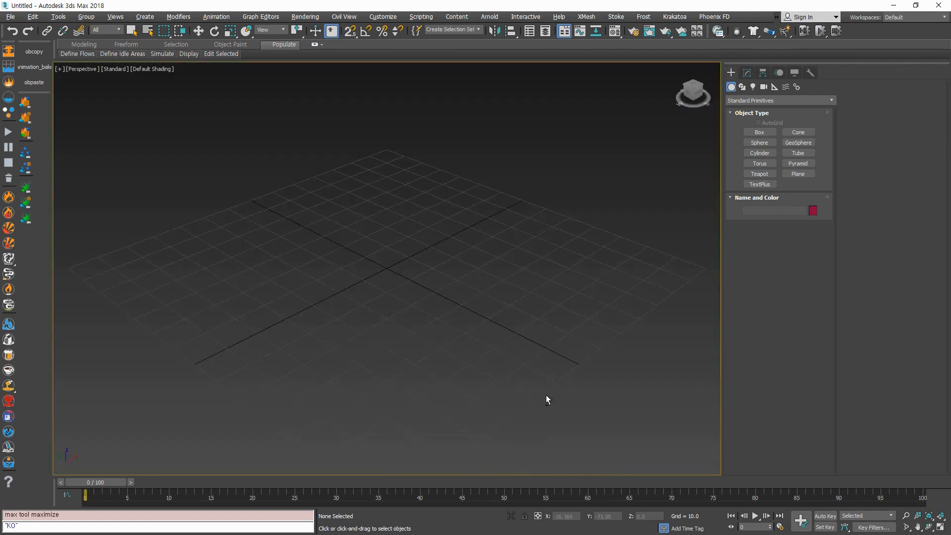
key("6")
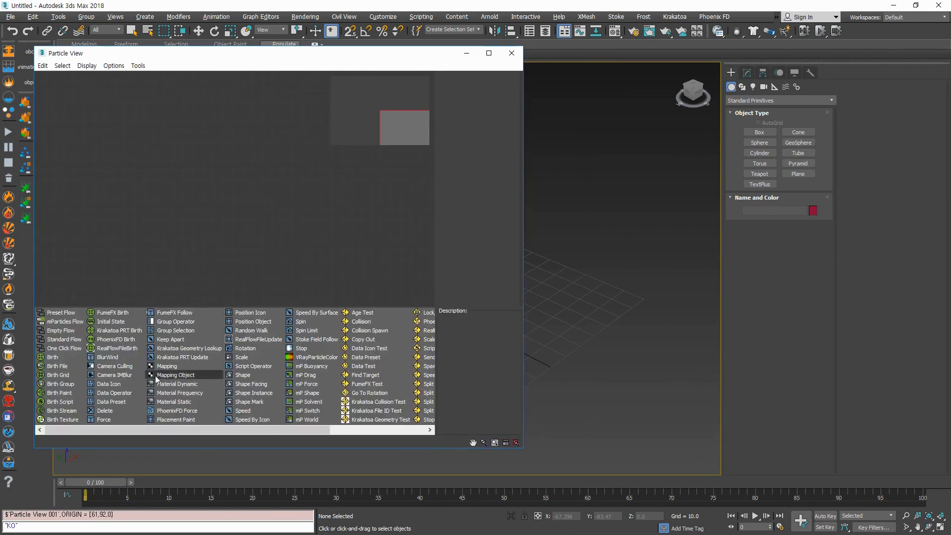
left_click_drag(72, 340, 132, 121)
middle_click_drag(285, 246, 300, 248)
Step: Delete the Shape and Rotation operators from Event 001
left_click(191, 253)
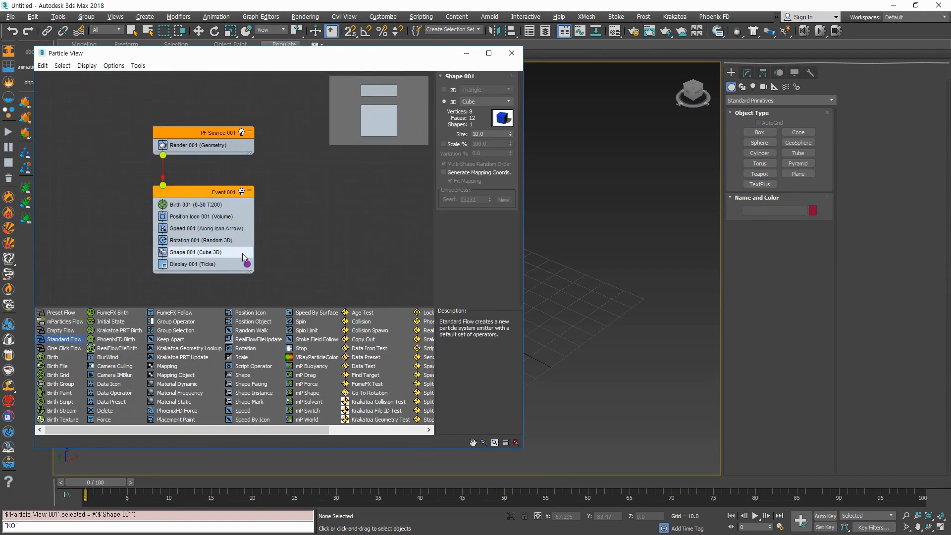
key("Delete")
left_click(195, 241)
key("Delete")
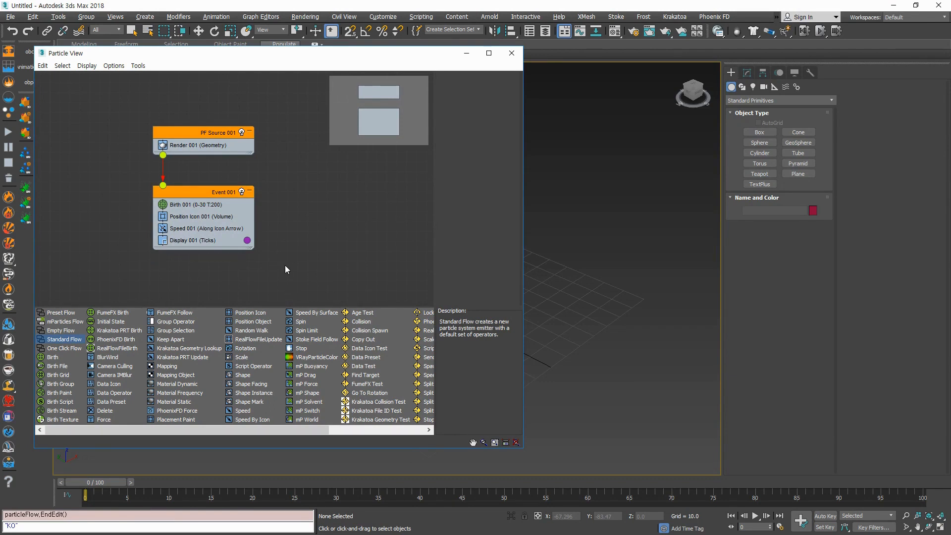
Step: Review the Speed, Position Icon and Birth operator settings and narrow the Particle View window to uncover the viewport
left_click(204, 227)
left_click(201, 217)
left_click(201, 206)
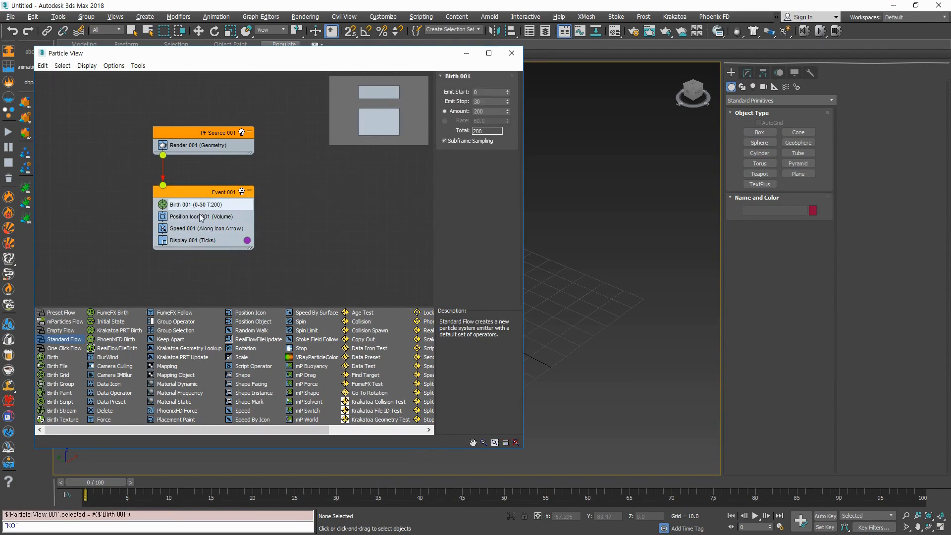
left_click_drag(521, 211, 288, 213)
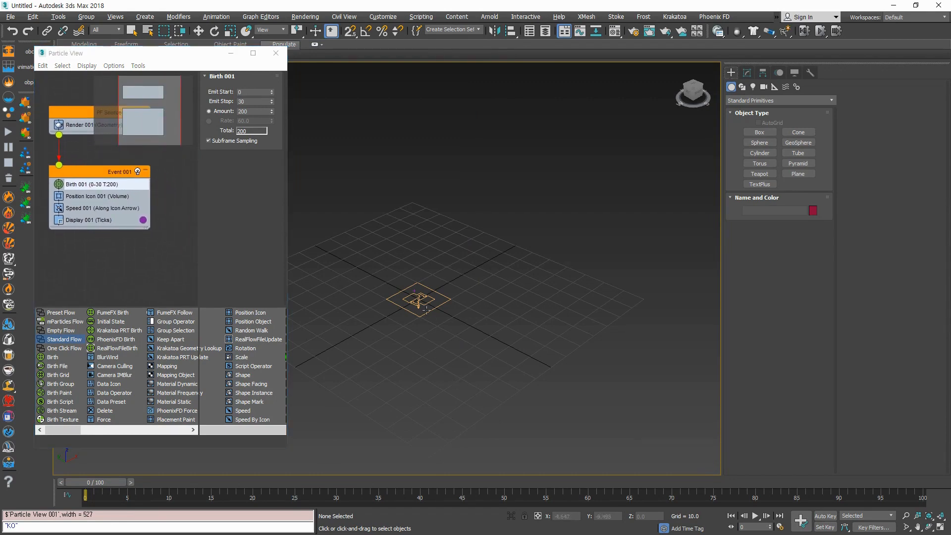
Step: Turn on angle snap and rotate the PF Source icon 90 degrees about the X axis so it stands upright
left_click(429, 319)
key("e")
middle_click_drag(430, 321, 490, 313, "alt")
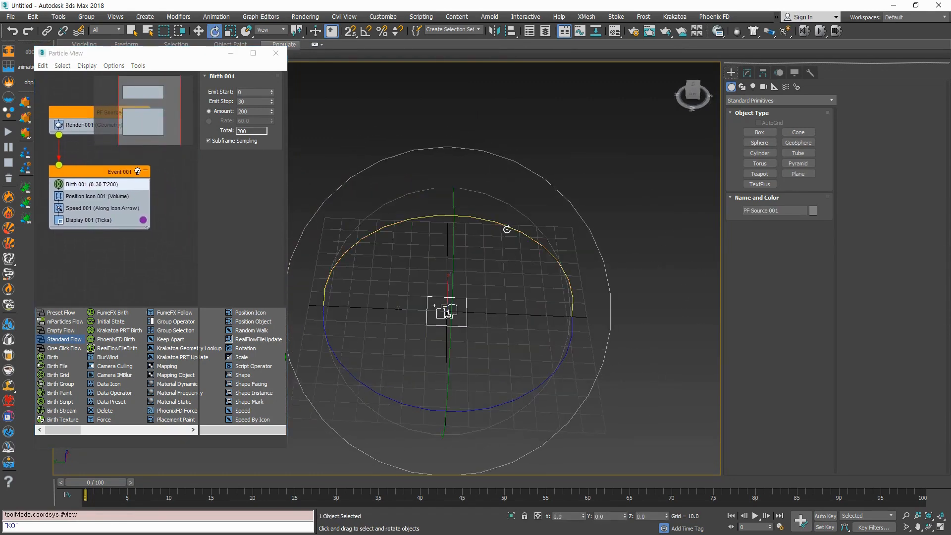
left_click_drag(505, 226, 501, 236)
key("a")
key("ctrl+z")
key("ctrl+z")
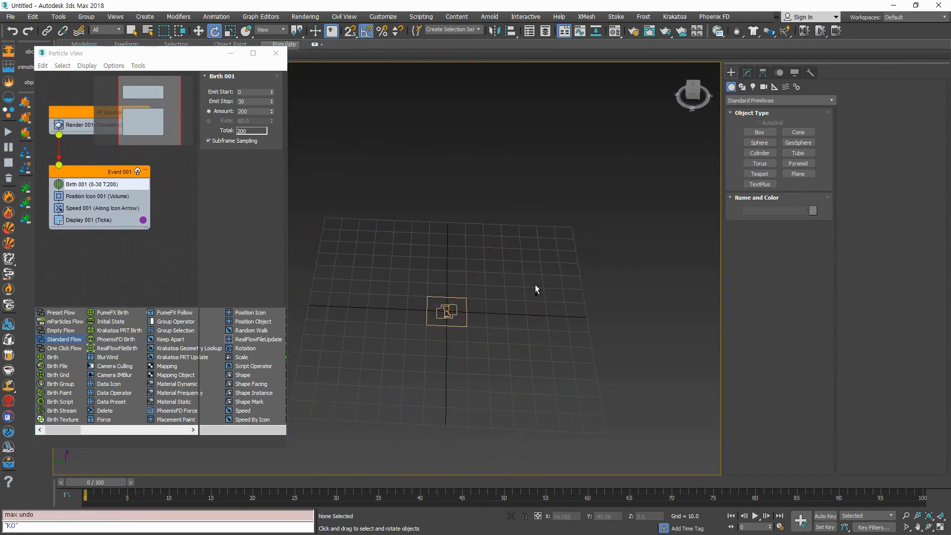
key("ctrl+y")
left_click_drag(491, 219, 530, 237)
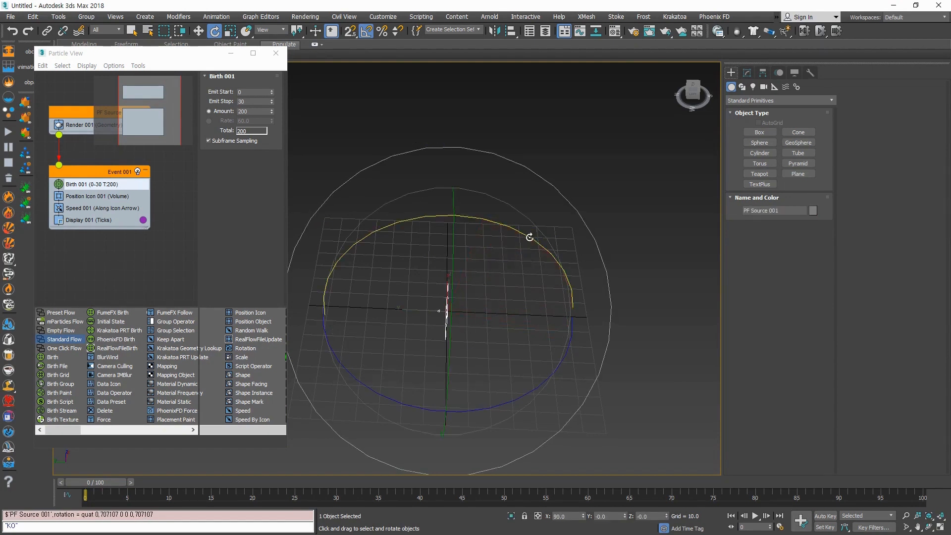
Step: Move the whole emitter well past the edge of the grid, raise it high above the ground, and clear the selection
key("w")
scroll(526, 366, "down", 4)
middle_click_drag(518, 377, 491, 315, "alt")
left_click(491, 316)
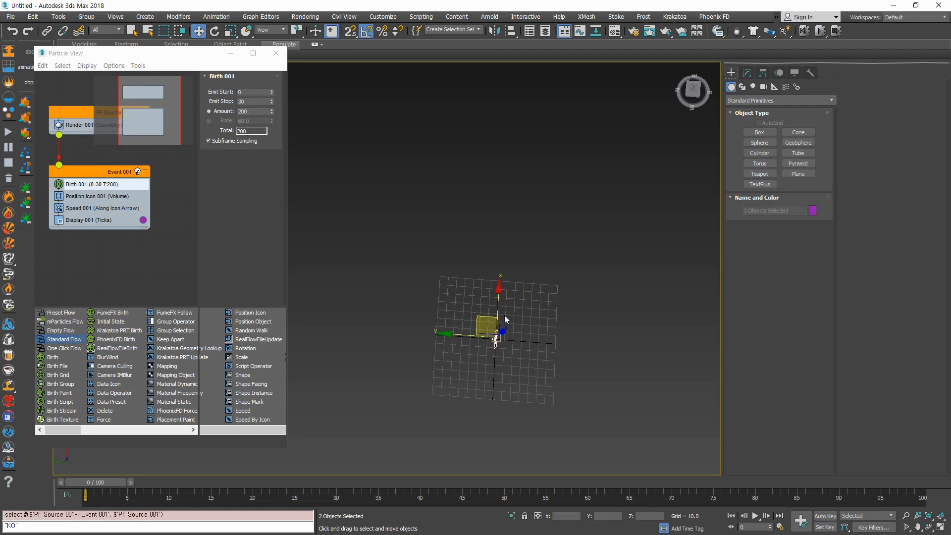
left_click_drag(483, 319, 590, 311)
middle_click_drag(601, 376, 604, 317, "alt")
left_click_drag(606, 289, 620, 210)
scroll(599, 270, "up", 4)
middle_click_drag(599, 279, 602, 272, "alt")
left_click(601, 272)
middle_click_drag(603, 312, 608, 349)
Step: Set the Birth operator's Amount to 1, with Emit Start and Emit Stop both at 1
left_click(226, 179)
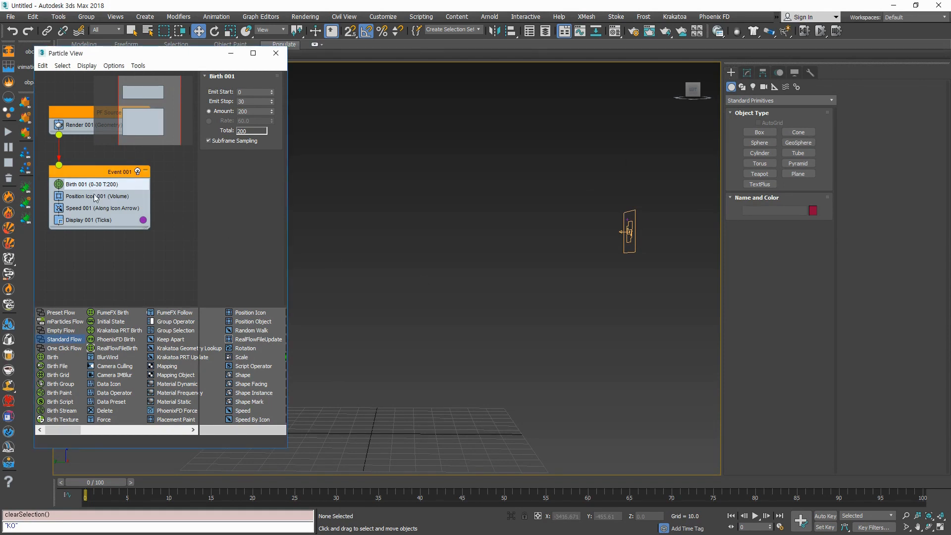
double_click(251, 111)
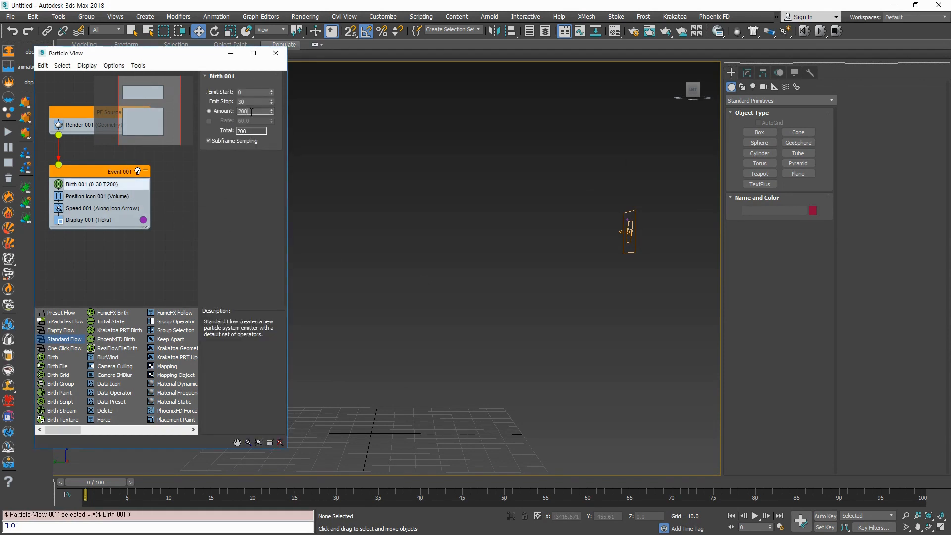
key("Return")
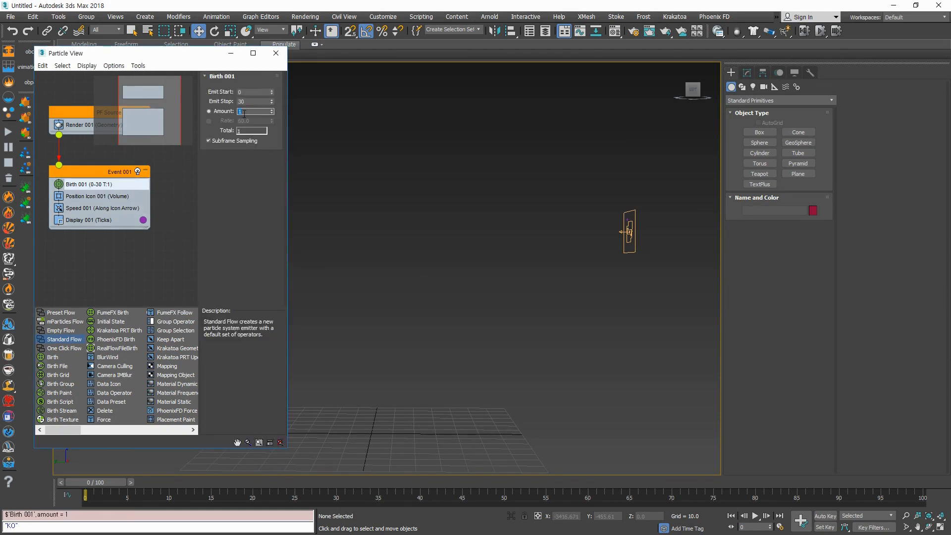
double_click(251, 91)
double_click(252, 101)
type("1")
key("Return")
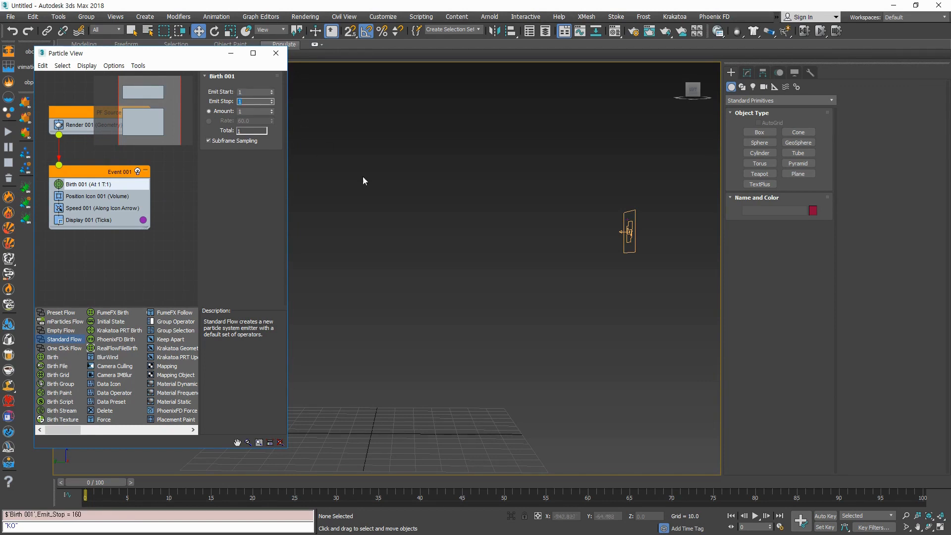
Step: Scrub the timeline to frame 6 and back to frame 1 to check the single particle's emission
left_click_drag(95, 481, 136, 483)
key("w")
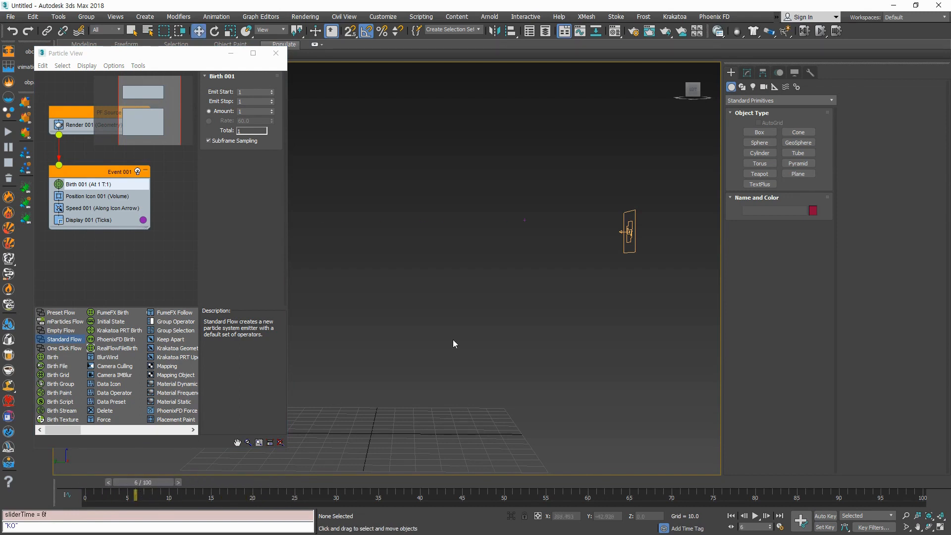
scroll(552, 342, "down", 3)
scroll(573, 321, "up", 5)
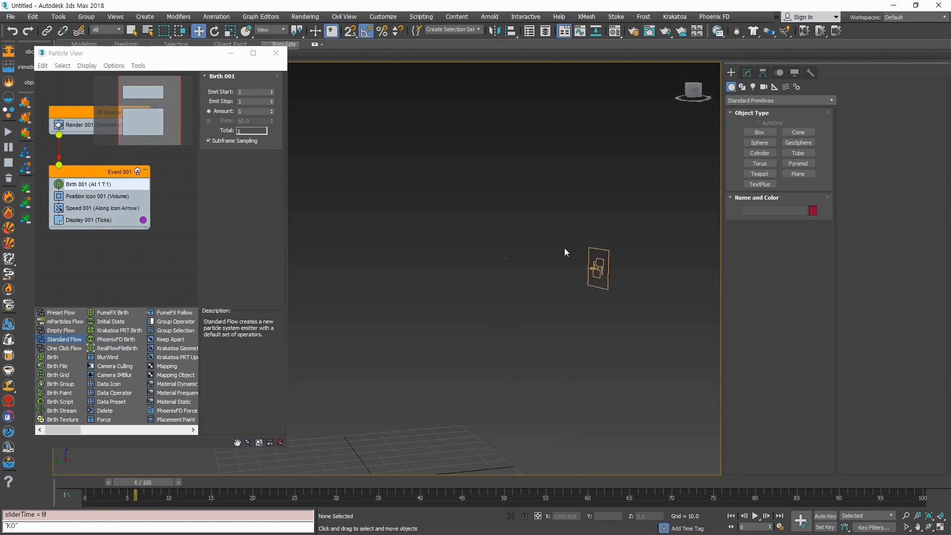
left_click_drag(151, 484, 116, 490)
Step: Set the Position Icon operator's Location to Pivot
left_click(61, 268)
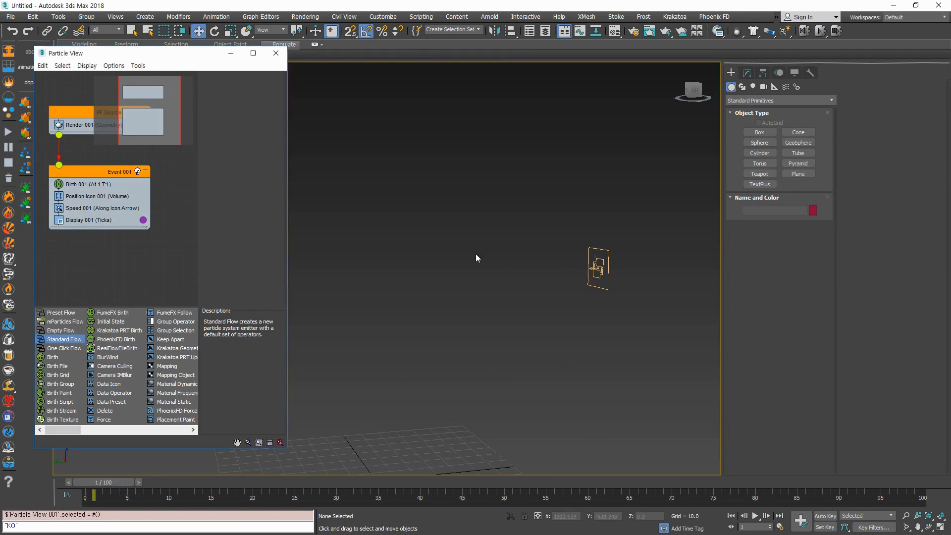
left_click(100, 197)
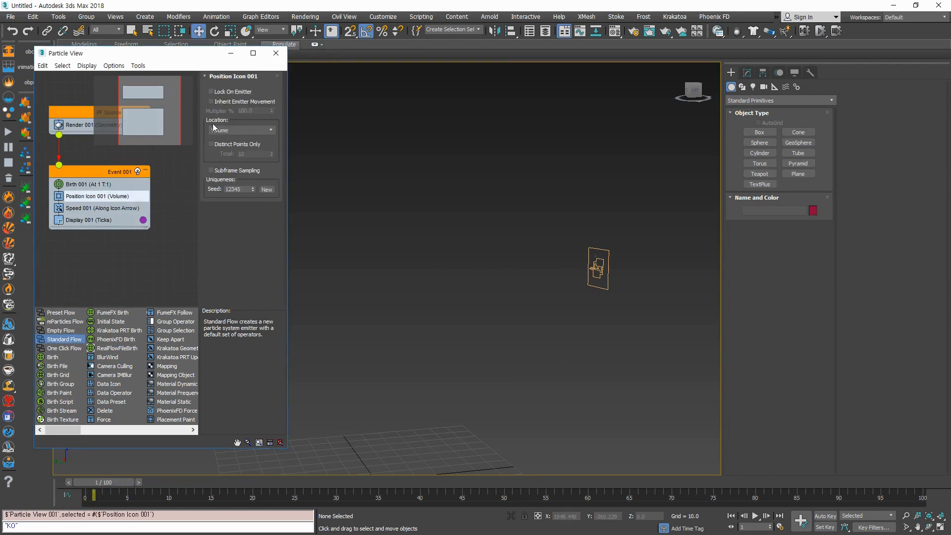
left_click(270, 131)
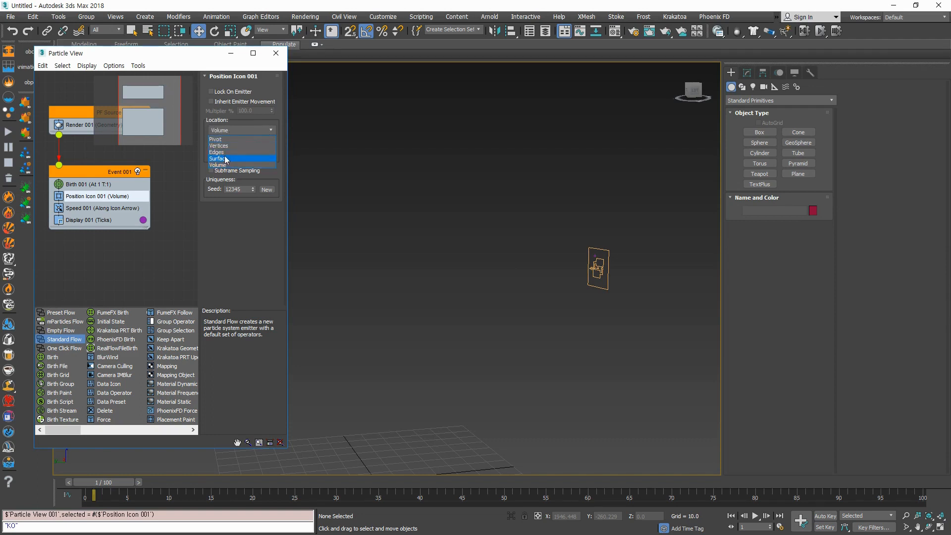
left_click(232, 140)
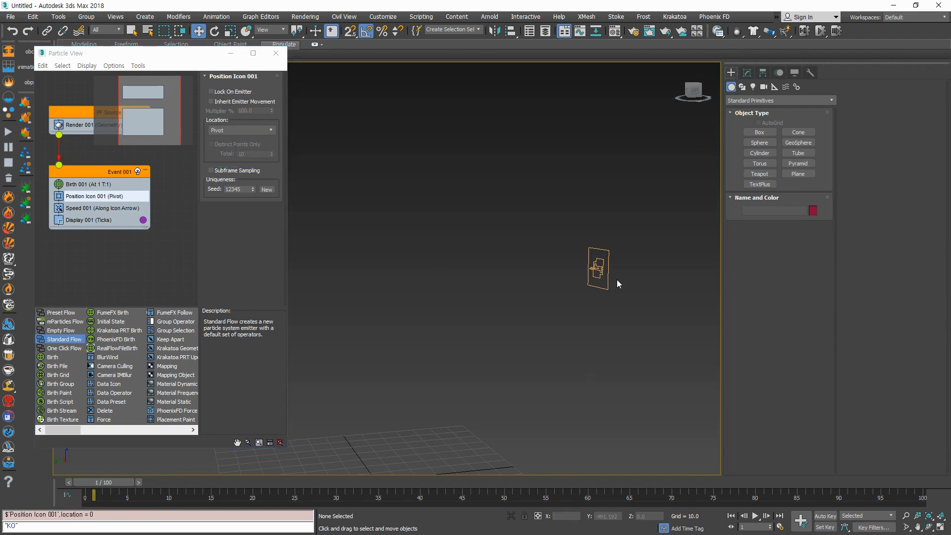
Step: Inspect the particle at the emitter's center and scrub to frame 10 to follow its flight
scroll(599, 270, "up", 8)
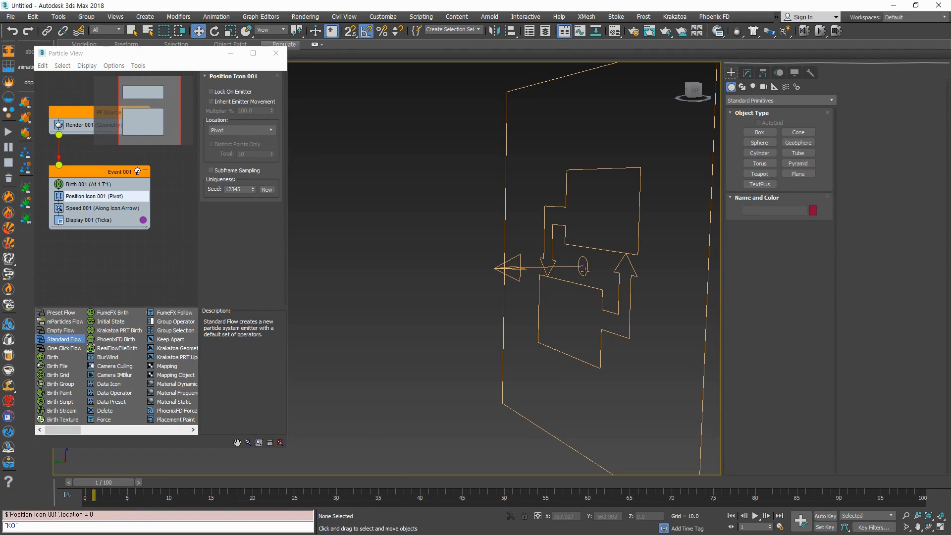
scroll(585, 271, "down", 7)
left_click_drag(101, 486, 132, 489)
mouse_move(482, 368)
middle_mouse_down()
mouse_move(587, 370)
mouse_move(485, 360)
middle_mouse_up()
mouse_move(163, 482)
left_mouse_down()
mouse_move(198, 485)
mouse_move(180, 483)
left_mouse_up()
scroll(555, 360, "down", 3)
middle_click_drag(548, 360, 587, 368)
scroll(582, 352, "down", 4)
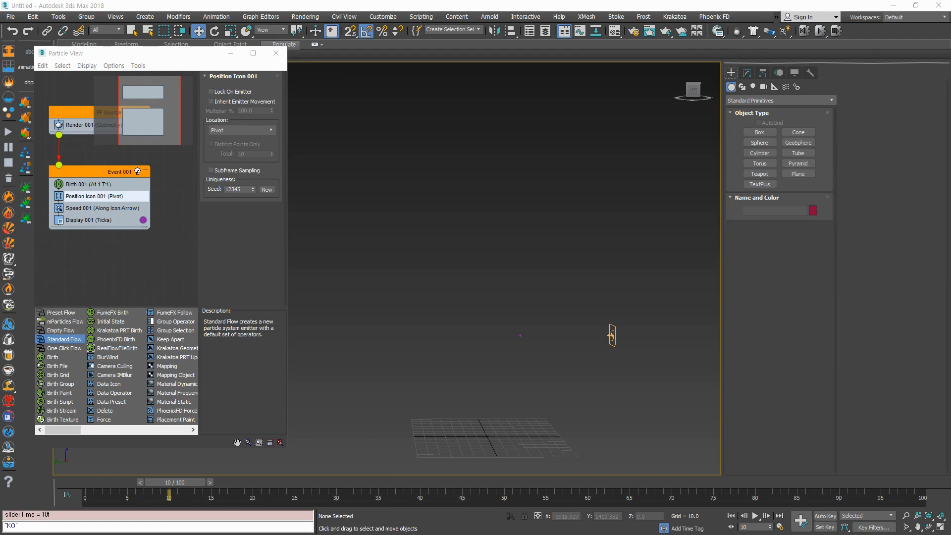
Step: Switch to Chrome, view the missile trail image results, enlarge the detailed missile launch animation image, and minimize the browser
key("alt+Tab")
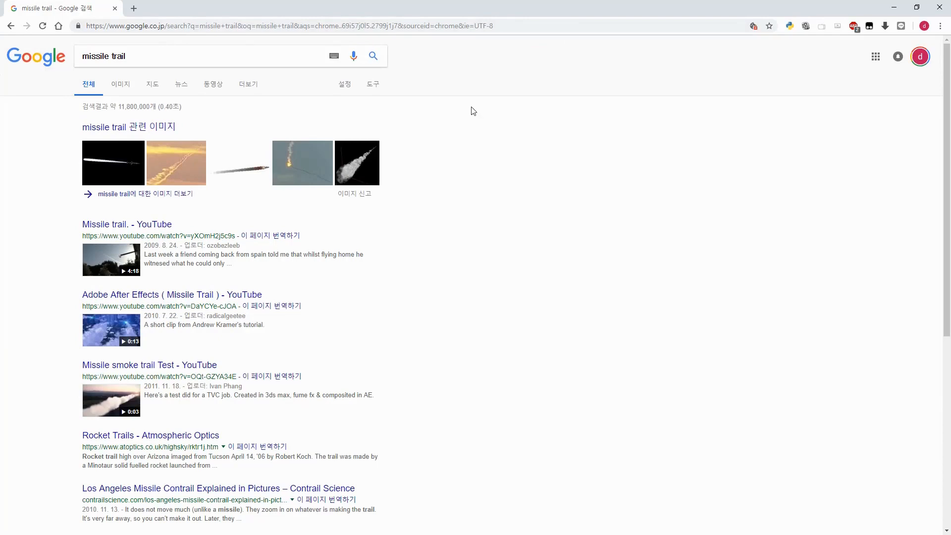
left_click(137, 134)
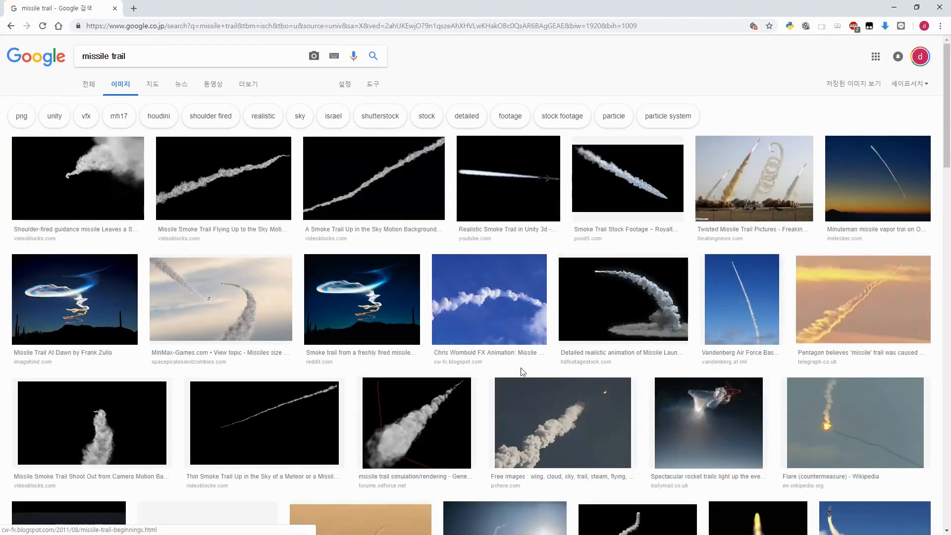
left_click(619, 311)
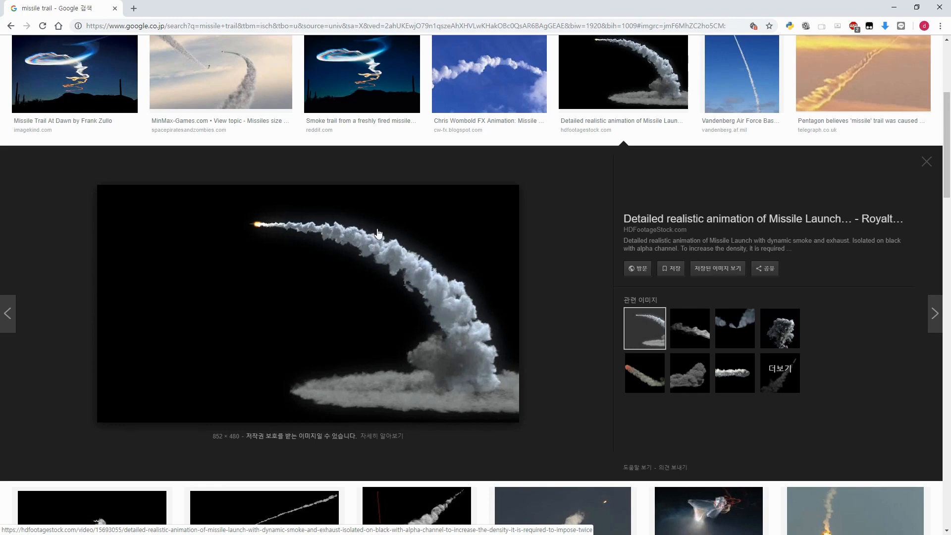
scroll(256, 230, "up", 1)
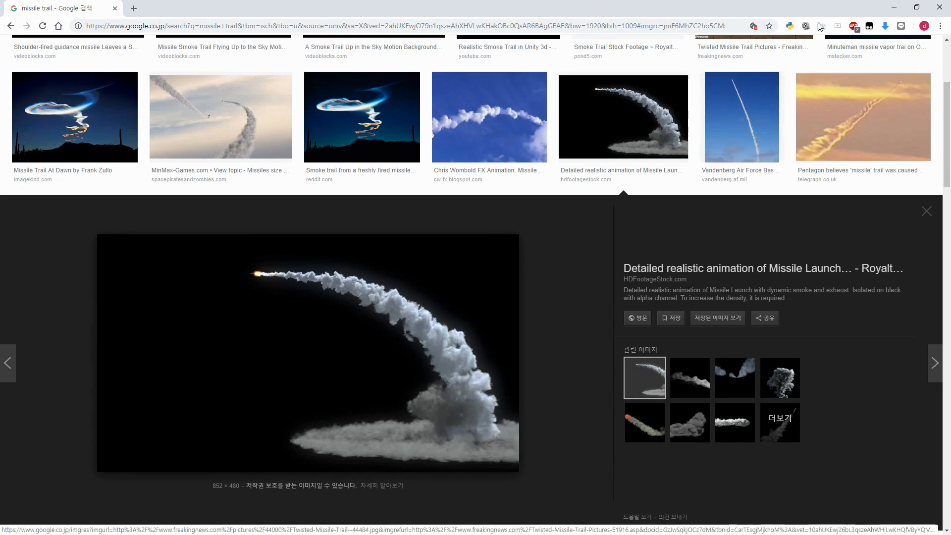
left_click(893, 15)
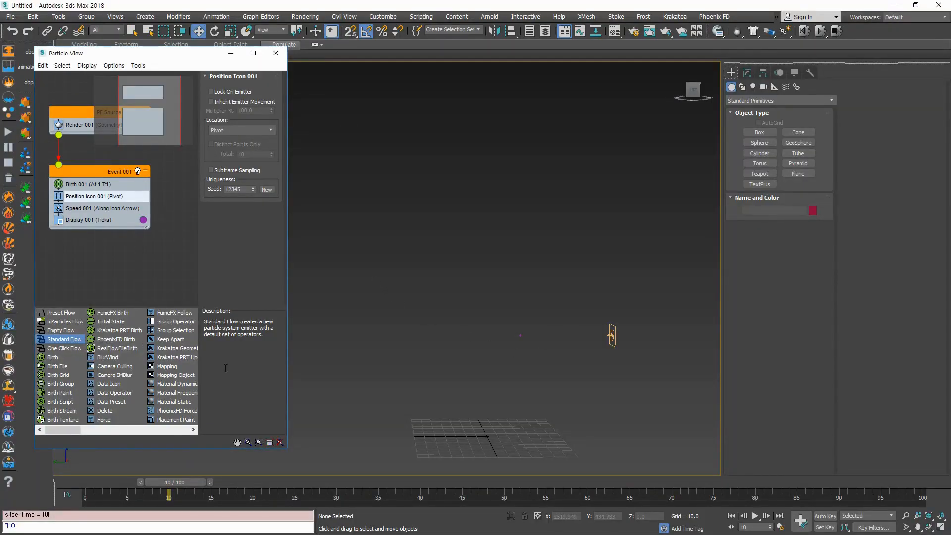
Step: Widen the Particle View window and insert a Spawn test between Speed and Display in Event 001
left_click_drag(286, 341, 413, 341)
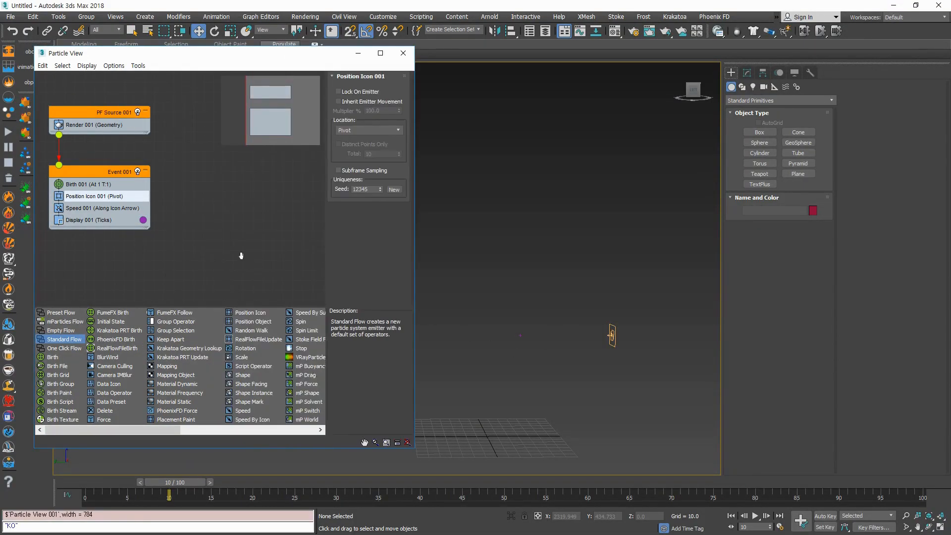
left_click(276, 431)
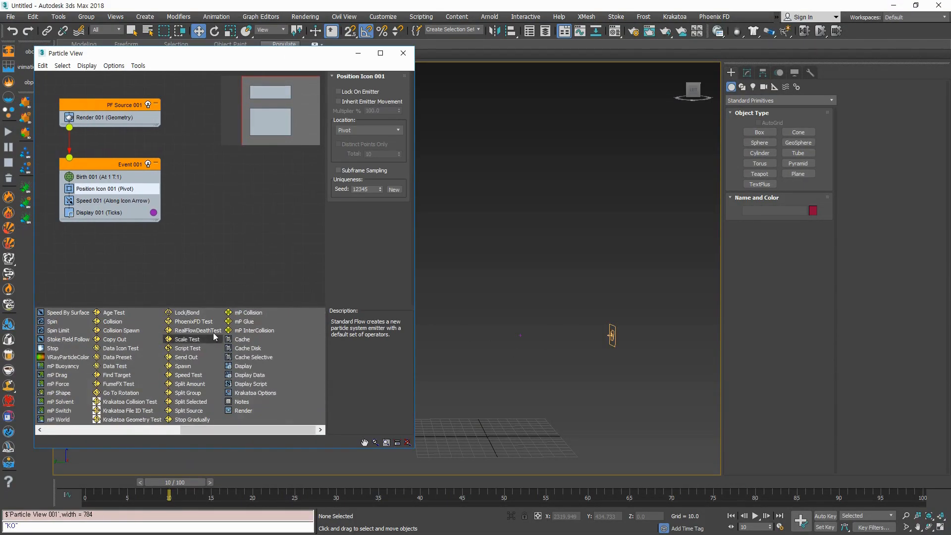
left_click_drag(189, 369, 100, 212)
middle_click_drag(578, 377, 595, 364)
scroll(576, 363, "up", 2)
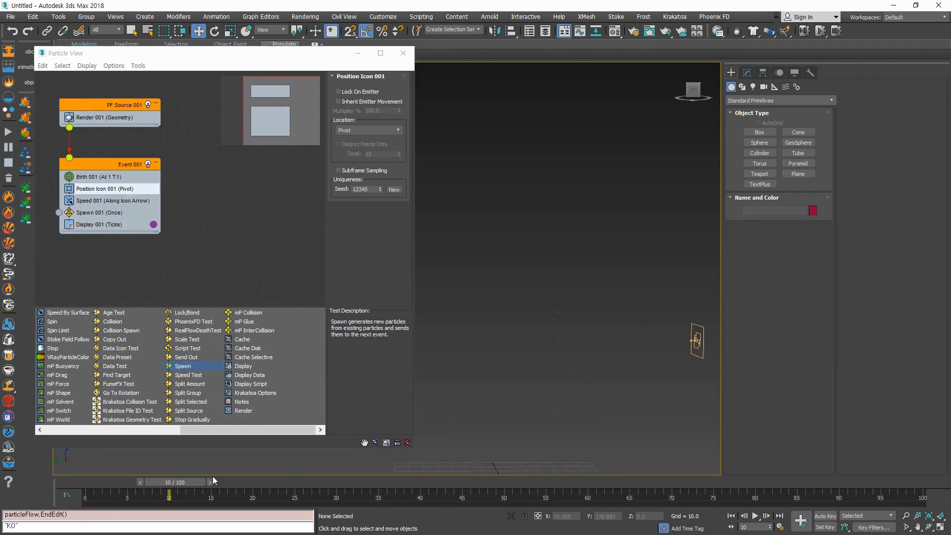
Step: Scrub to frame 9 and select the particles in the viewport to check the spawned offspring
left_click_drag(197, 483, 168, 483)
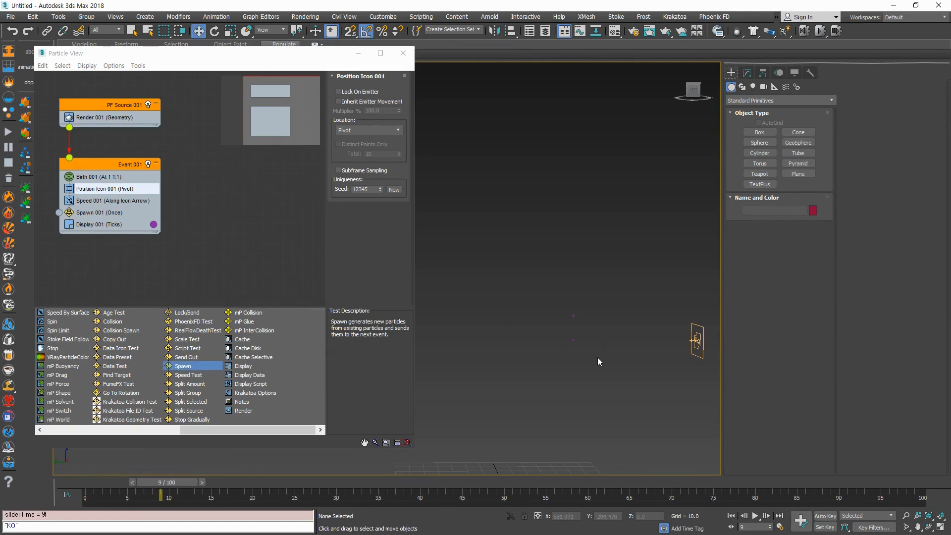
left_click(575, 340)
left_click(570, 358)
left_click(575, 315)
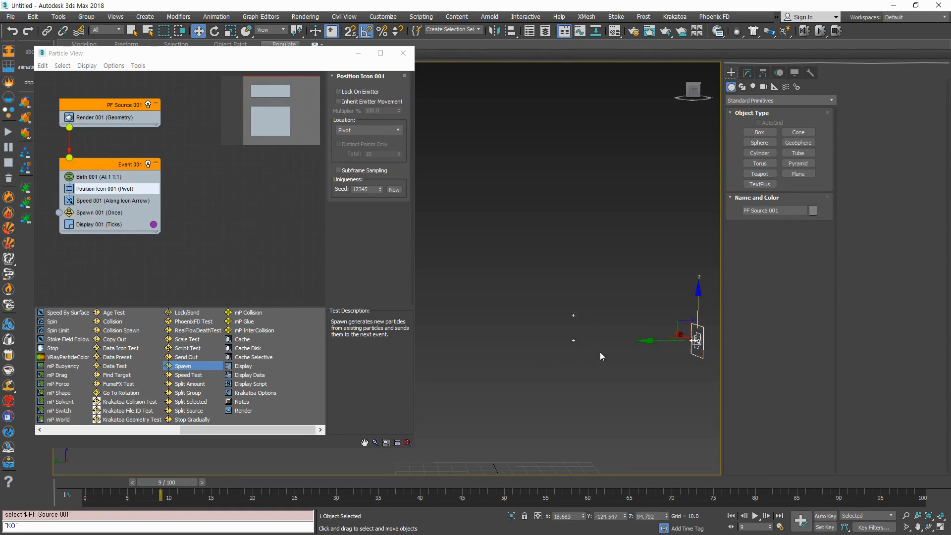
Step: Return to frame 0 and set the Spawn test's rate to By Travel Distance
left_click(106, 213)
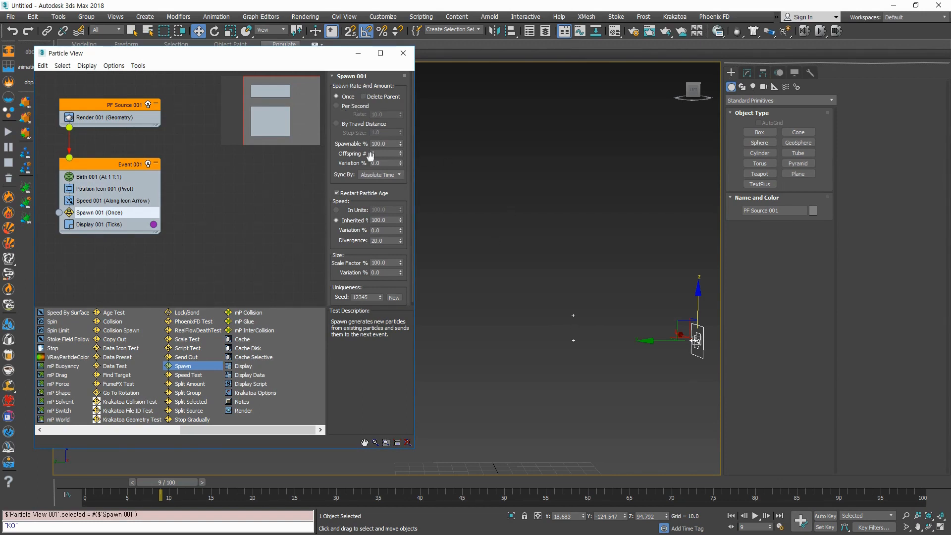
left_click_drag(164, 483, 40, 486)
left_click(352, 124)
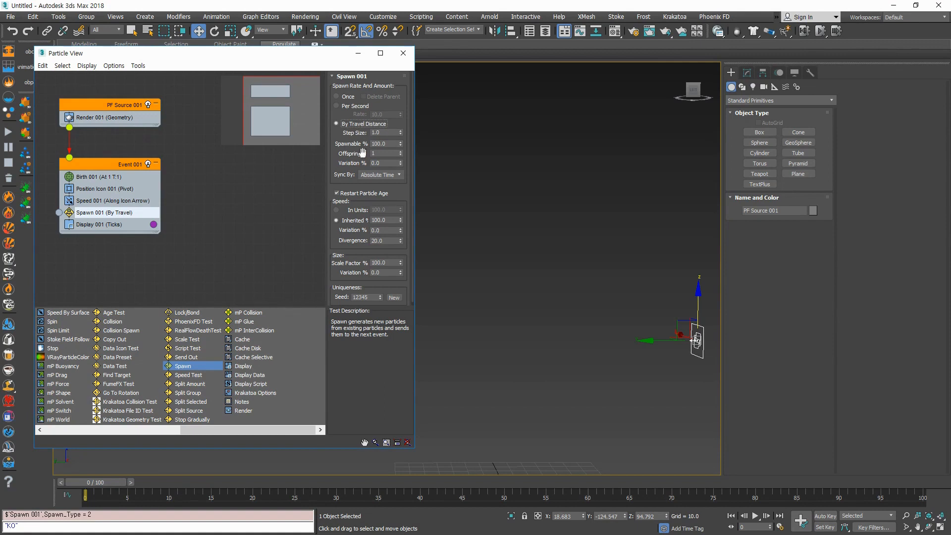
Step: Scrub to frame 4 and examine the spread of particles spawned by travel distance in front of the emitter
left_click_drag(96, 478, 122, 477)
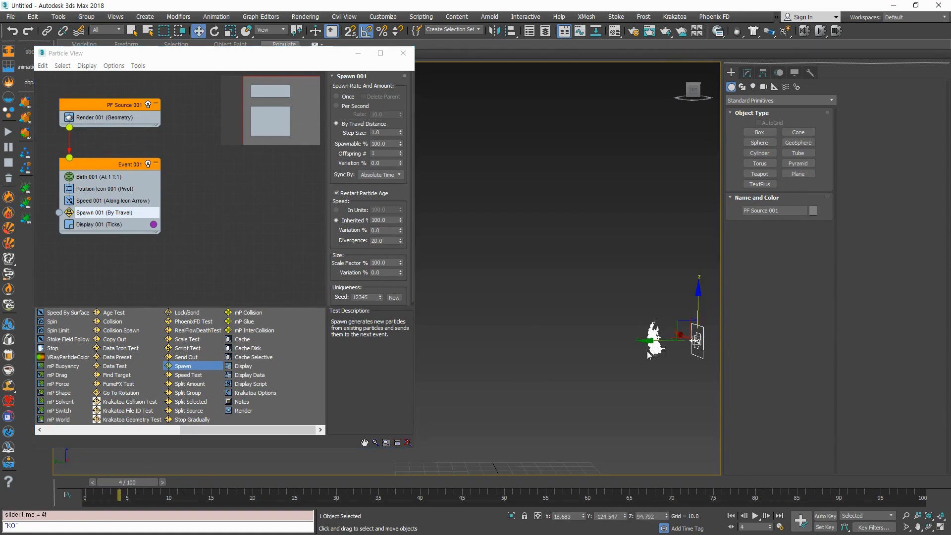
middle_click_drag(664, 364, 581, 355)
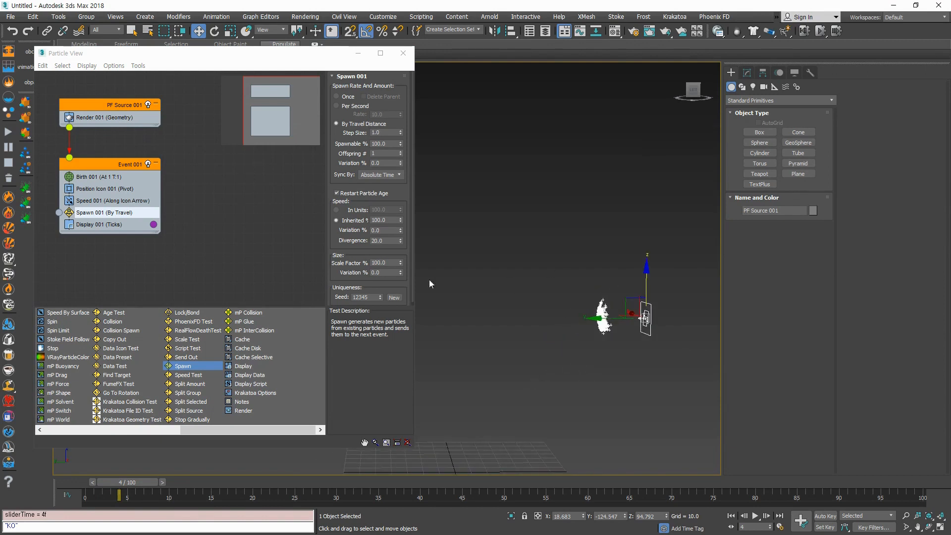
middle_click_drag(629, 334, 663, 330)
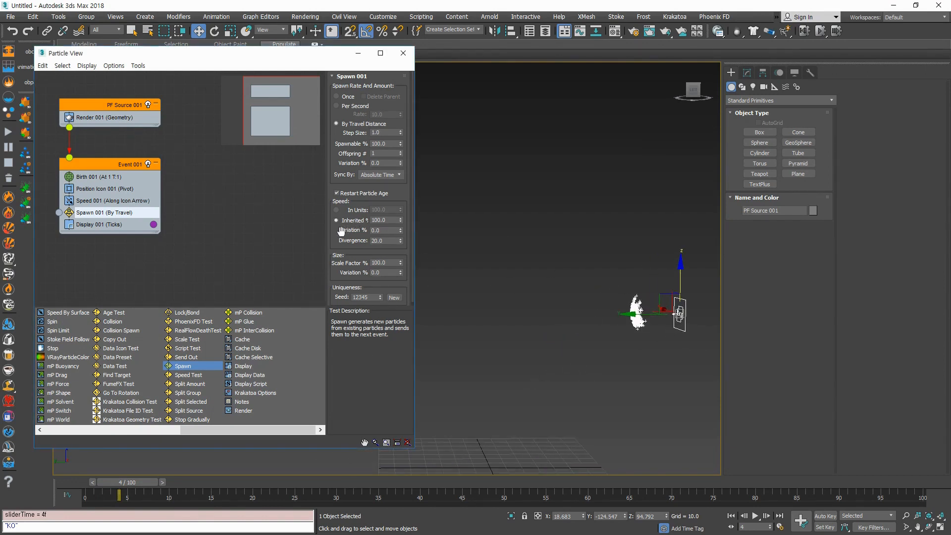
Step: Lower the Spawn test's inherited speed to 22 percent
left_click_drag(400, 220, 400, 259)
middle_click_drag(641, 338, 612, 341)
scroll(562, 321, "up", 4)
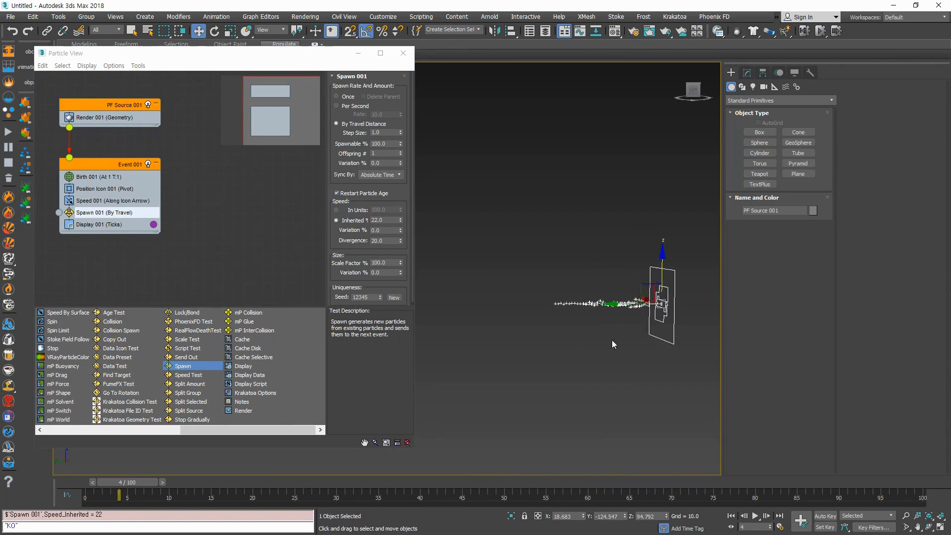
Step: Scrub to frame 9 and examine the shape of the spawned particle trail up close and from farther away
left_click_drag(99, 483, 173, 482)
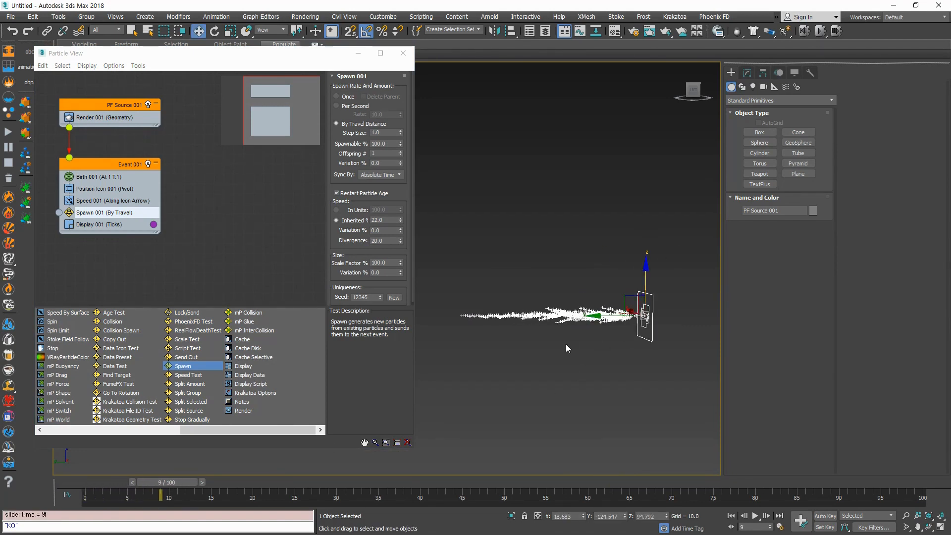
scroll(568, 347, "up", 3)
middle_click_drag(665, 371, 706, 337)
scroll(639, 340, "down", 2)
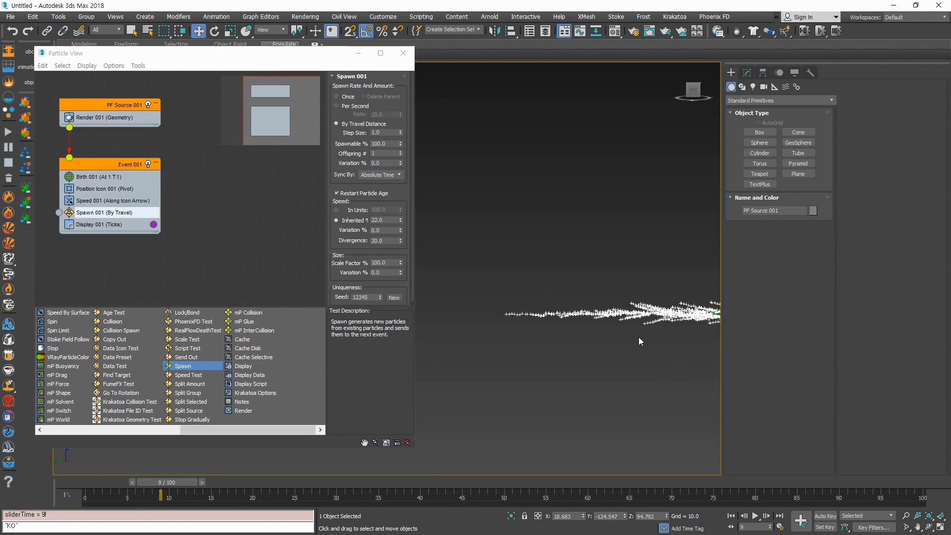
scroll(638, 334, "up", 2)
scroll(603, 332, "down", 3)
scroll(565, 322, "up", 2)
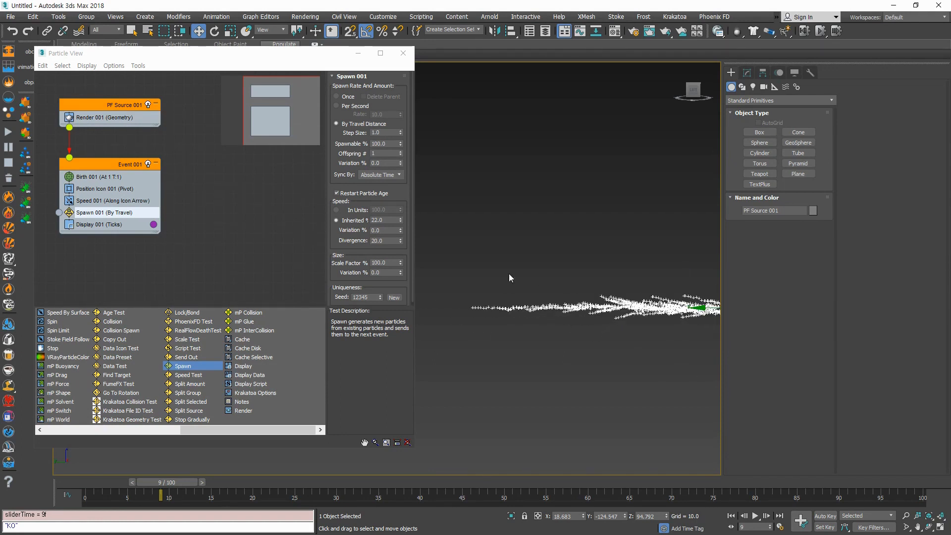
middle_click_drag(617, 332, 559, 337)
scroll(560, 349, "down", 1)
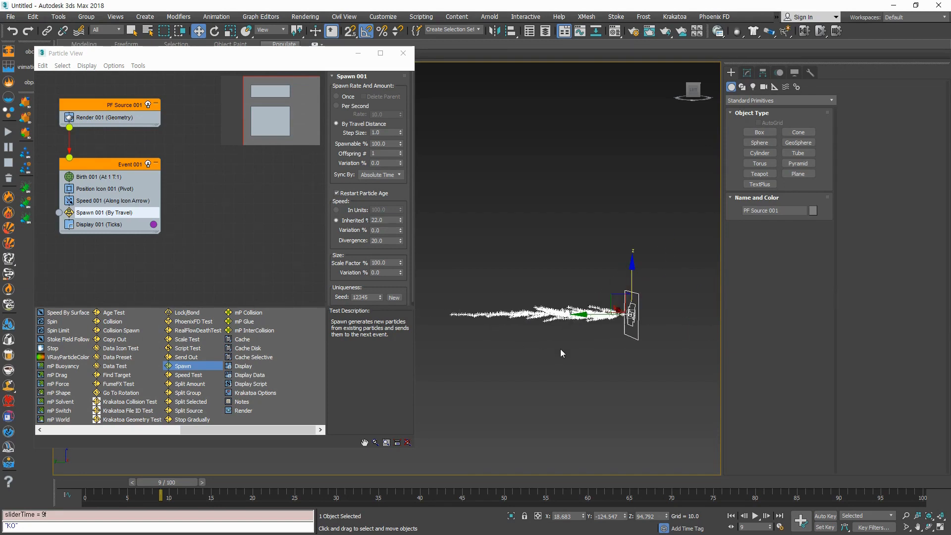
scroll(561, 342, "up", 1)
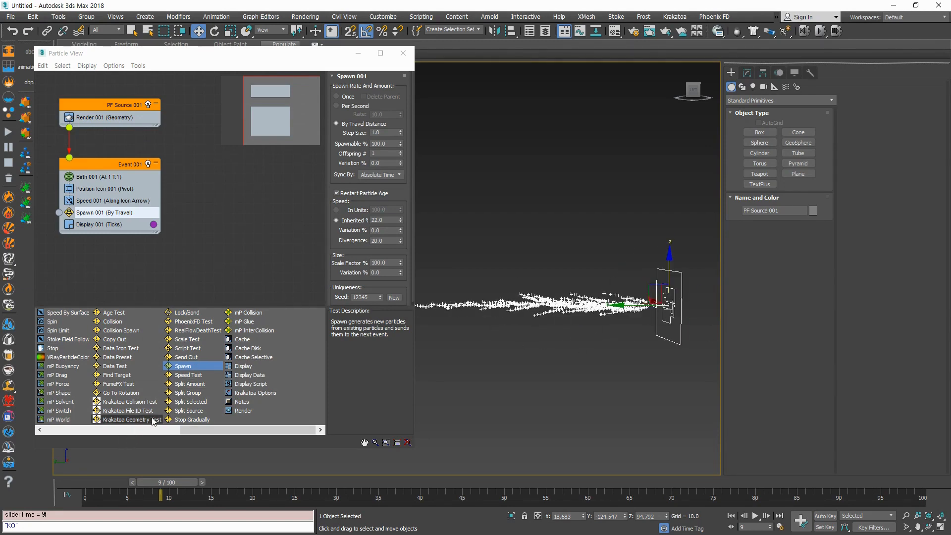
Step: Add a Delete operator as a new event below Event 001 and wire the Spawn test's output to it
left_click_drag(182, 429, 43, 422)
left_click_drag(133, 414, 86, 266)
middle_click_drag(177, 246, 266, 175)
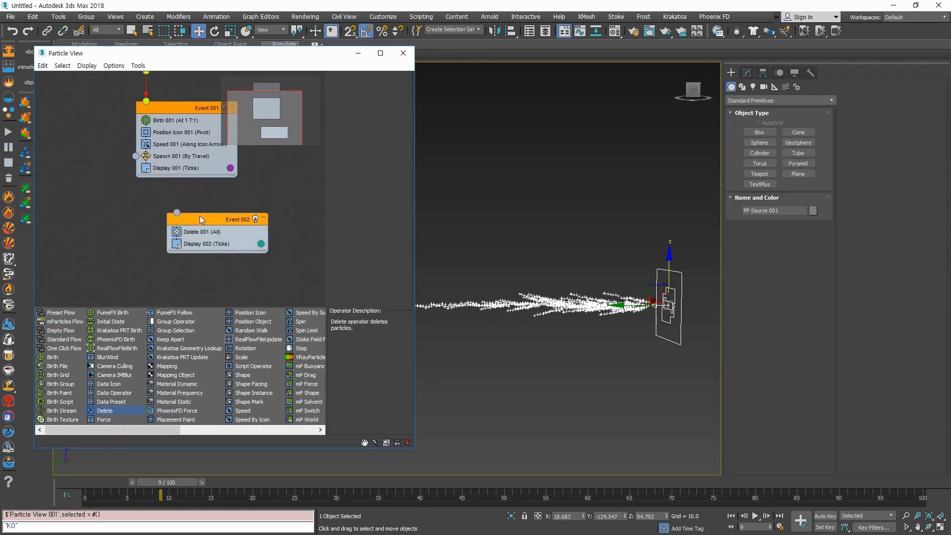
left_click_drag(200, 216, 170, 223)
middle_click_drag(275, 183, 267, 202)
left_click_drag(128, 176, 138, 240)
left_click_drag(162, 269, 142, 269)
Step: Scrub to frame 8 and set the Delete operator in Event 002 to remove particles By Particle Age
left_click(143, 259)
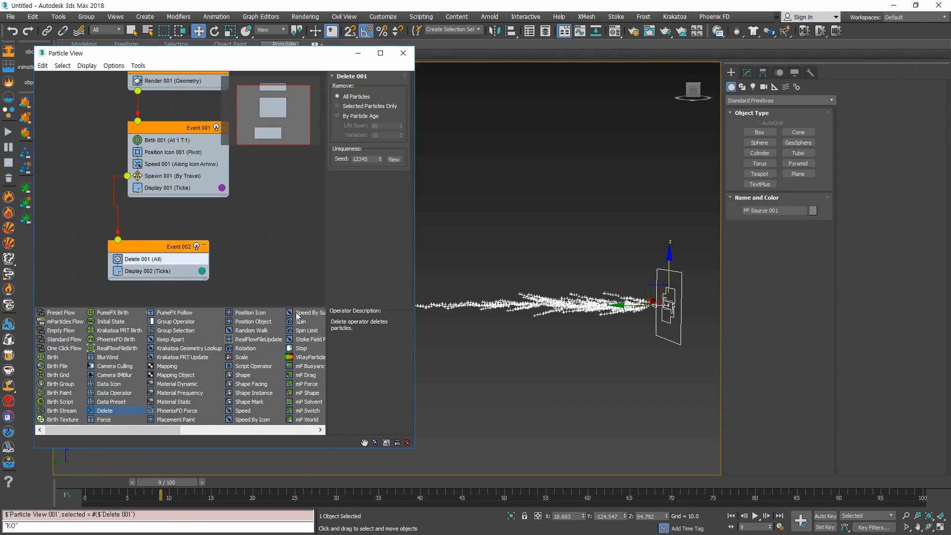
left_click_drag(104, 494, 147, 492)
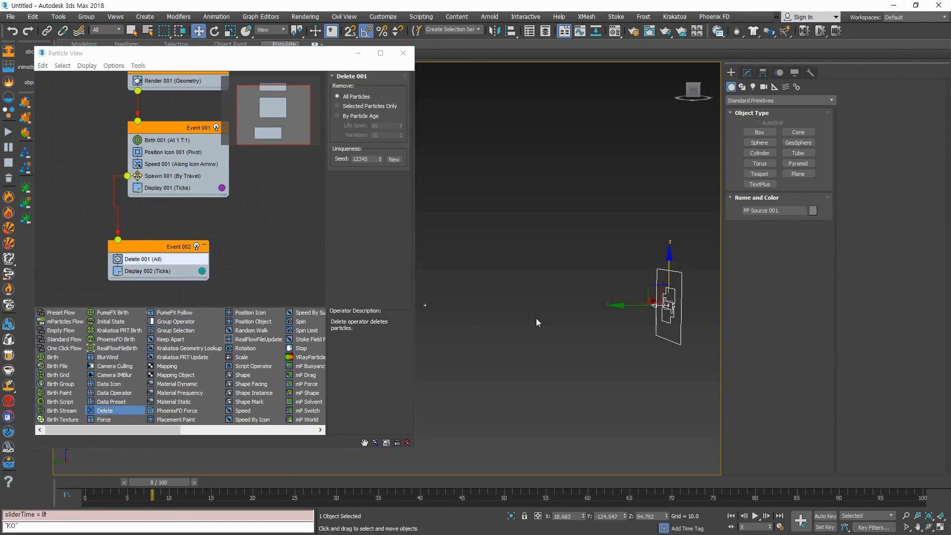
left_click(349, 116)
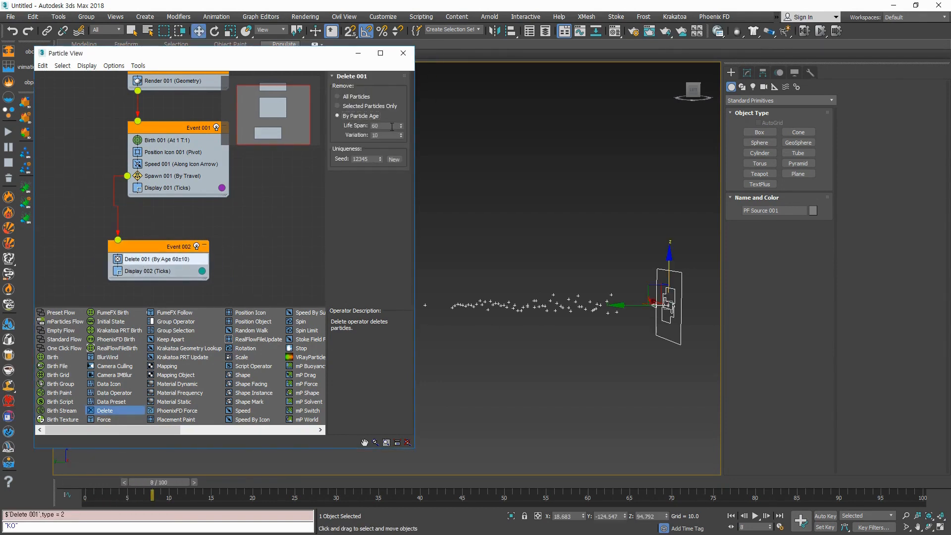
middle_click_drag(508, 207, 539, 209)
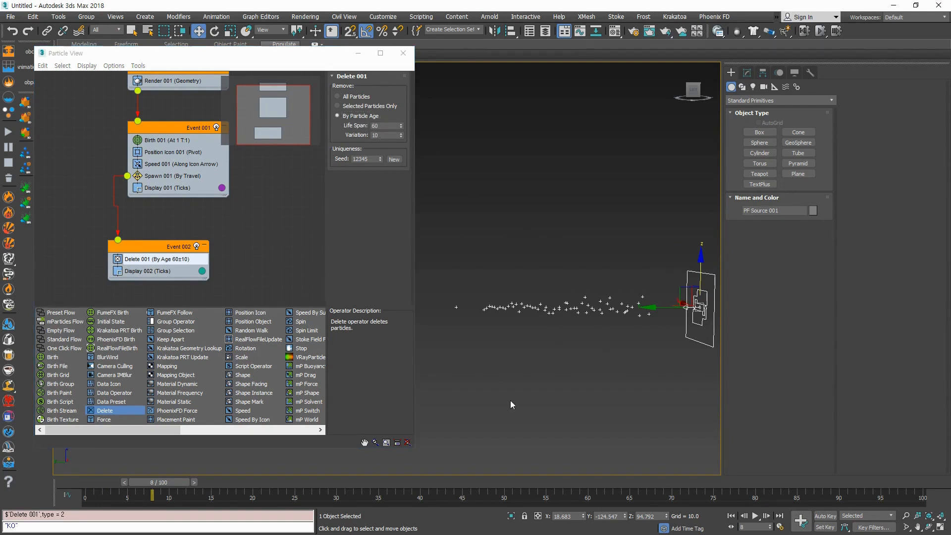
Step: Scrub through frames 12, 20, 29 and 79 and examine how the spawned particle trail develops over time
left_click_drag(127, 482, 186, 492)
key("w")
scroll(590, 407, "down", 4)
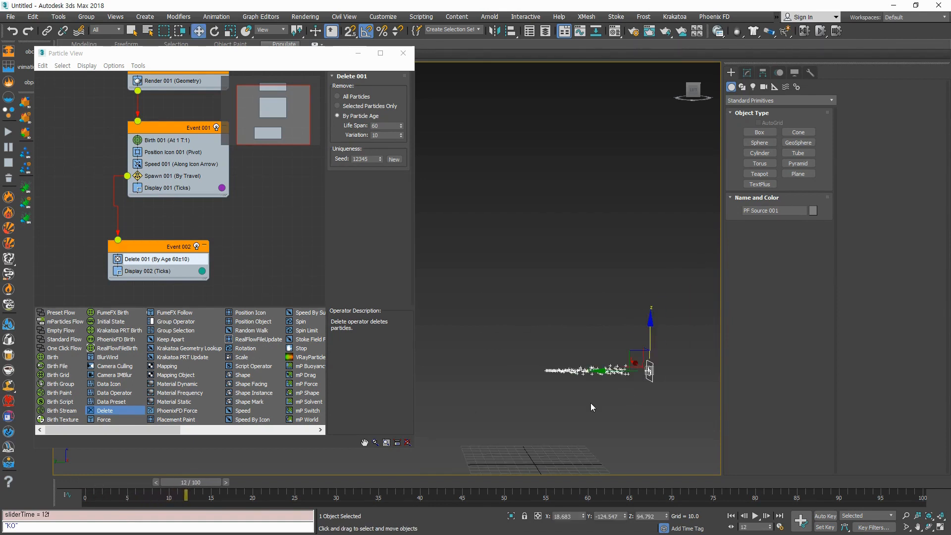
scroll(590, 403, "up", 3)
left_click_drag(186, 487, 253, 491)
scroll(620, 349, "up", 2)
scroll(619, 350, "up", 2)
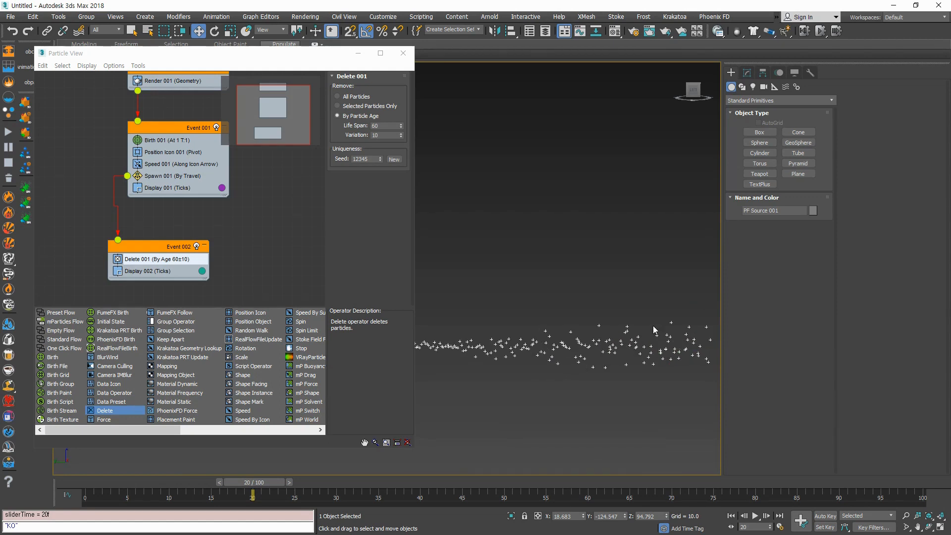
scroll(686, 327, "down", 2)
left_click_drag(253, 485, 328, 487)
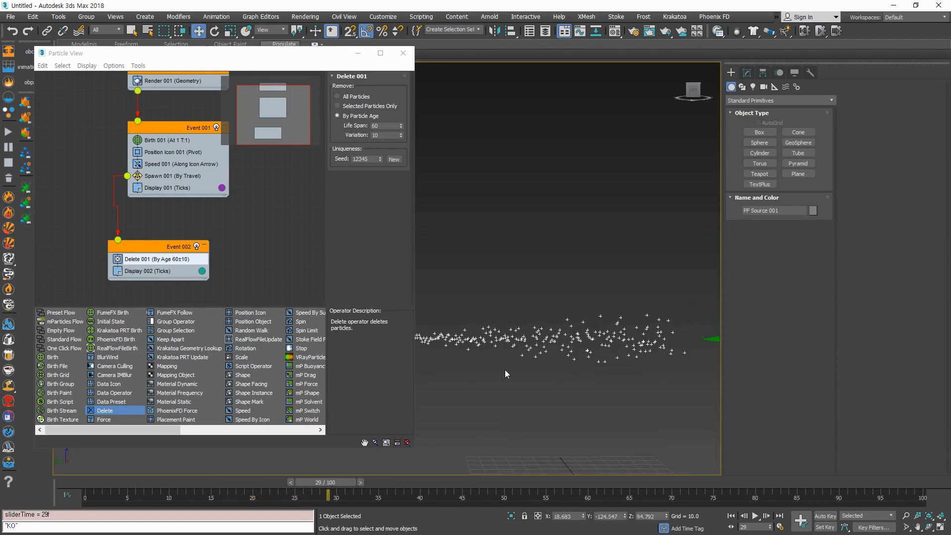
scroll(614, 358, "down", 3)
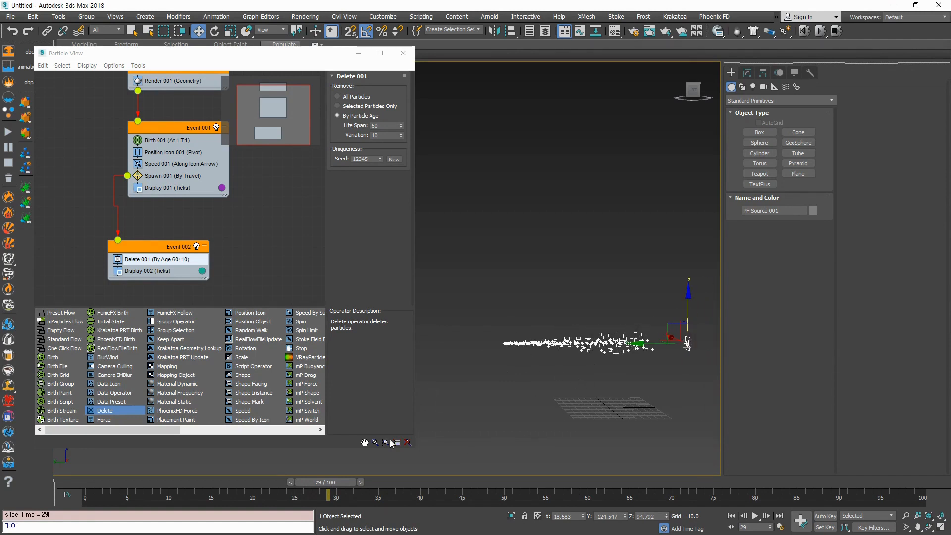
left_click_drag(335, 485, 746, 496)
key("w")
middle_click_drag(513, 404, 640, 403)
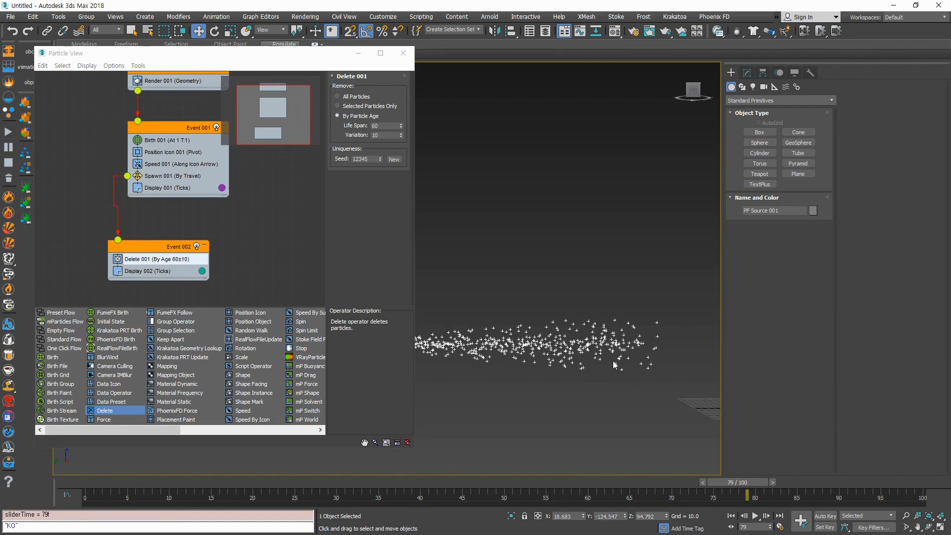
scroll(614, 357, "down", 4)
middle_click_drag(560, 375, 601, 370)
scroll(599, 356, "up", 2)
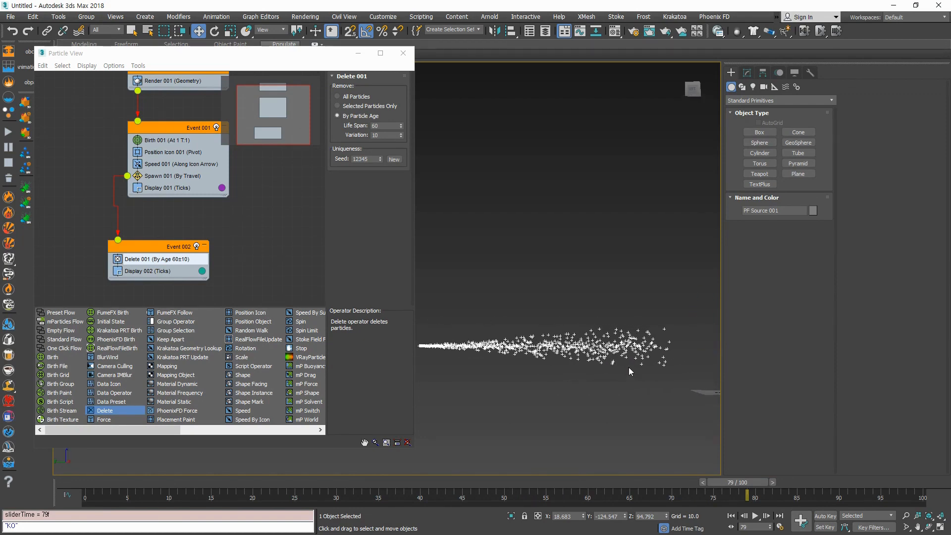
Step: Reduce the Spawn test's speed divergence to 5.5 to make the trail narrower
left_click(159, 175)
scroll(359, 272, "down", 1)
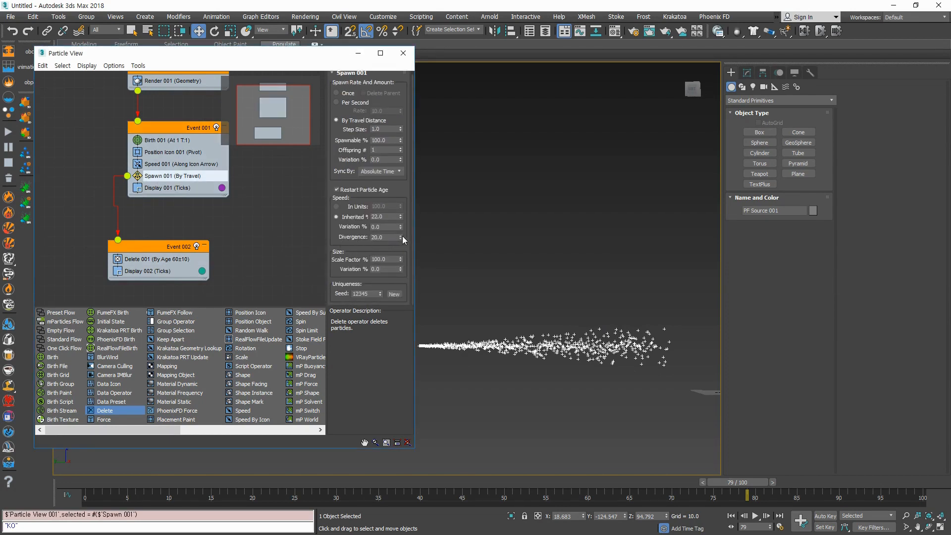
left_click_drag(401, 238, 400, 250)
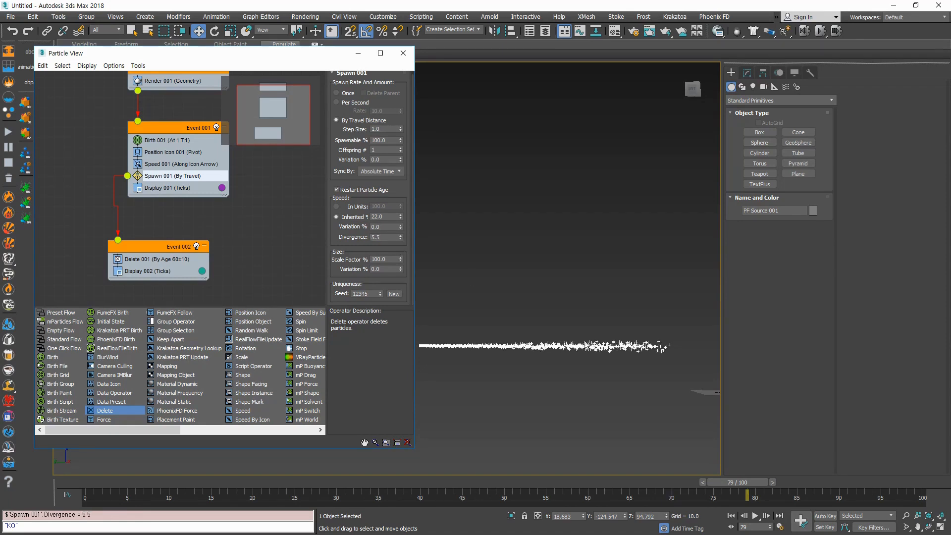
scroll(588, 346, "up", 3)
middle_click_drag(634, 348, 520, 417, "alt")
scroll(466, 354, "down", 3)
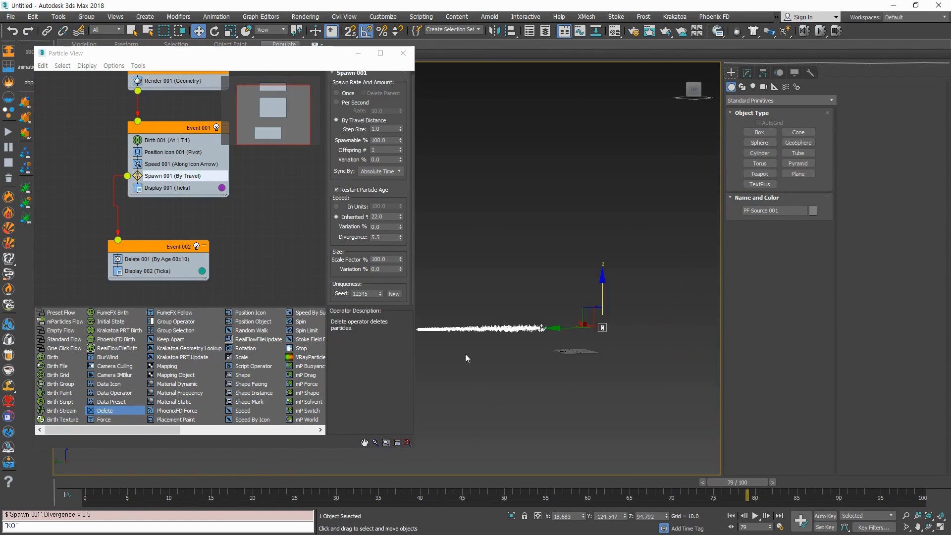
middle_click_drag(465, 353, 599, 341, "alt")
Step: Set the Speed operator in Event 001 to 200 and narrow the Particle View window to uncover more of the viewport
left_click(176, 164)
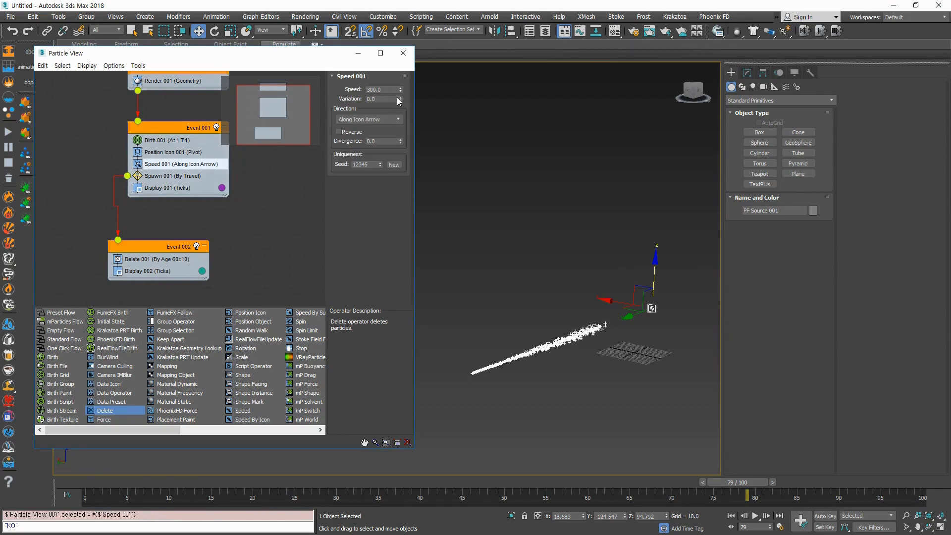
left_click(386, 89)
middle_click_drag(578, 346, 570, 322, "alt")
scroll(562, 323, "up", 2)
scroll(563, 324, "down", 2)
mouse_move(257, 58)
left_mouse_down()
mouse_move(285, 68)
mouse_move(250, 68)
left_mouse_up()
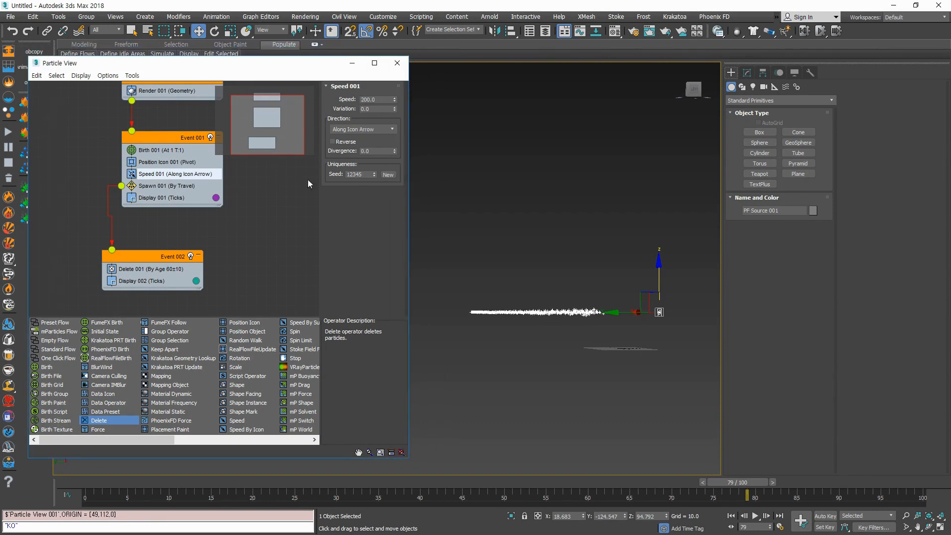
left_click_drag(409, 244, 353, 236)
Step: Scrub to frames 86 and 92, clear the selection and examine the slower trail from several angles
left_click_drag(91, 483, 801, 505)
scroll(548, 341, "up", 4)
middle_click_drag(548, 340, 549, 370, "alt")
scroll(549, 370, "down", 4)
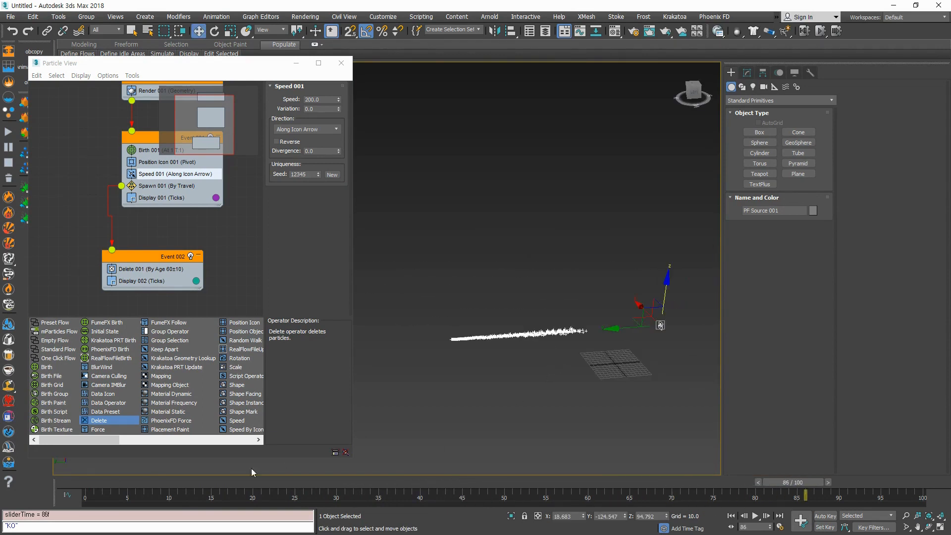
left_click_drag(91, 483, 849, 470)
middle_click_drag(488, 351, 527, 270, "alt")
left_click(549, 367)
middle_click_drag(549, 367, 604, 333, "alt")
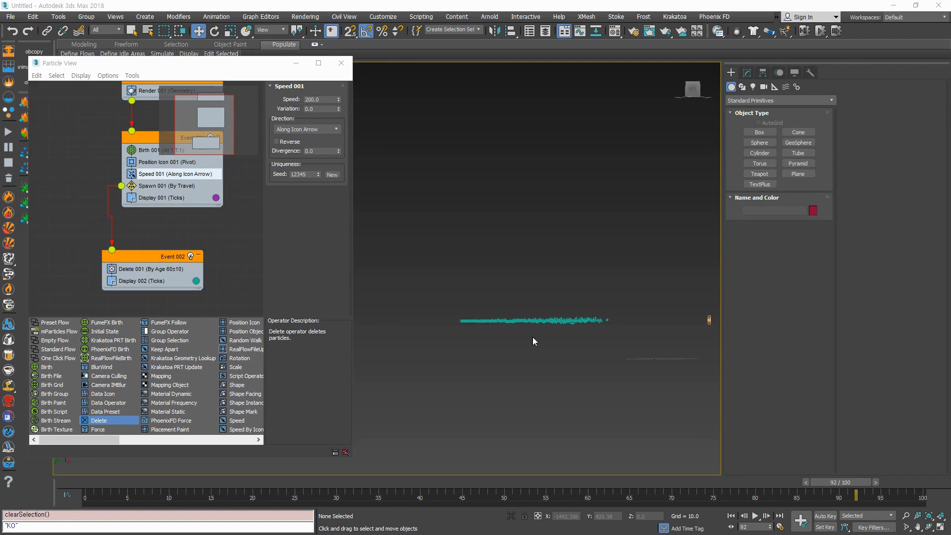
scroll(510, 326, "up", 5)
middle_click_drag(548, 356, 562, 362)
scroll(562, 362, "down", 3)
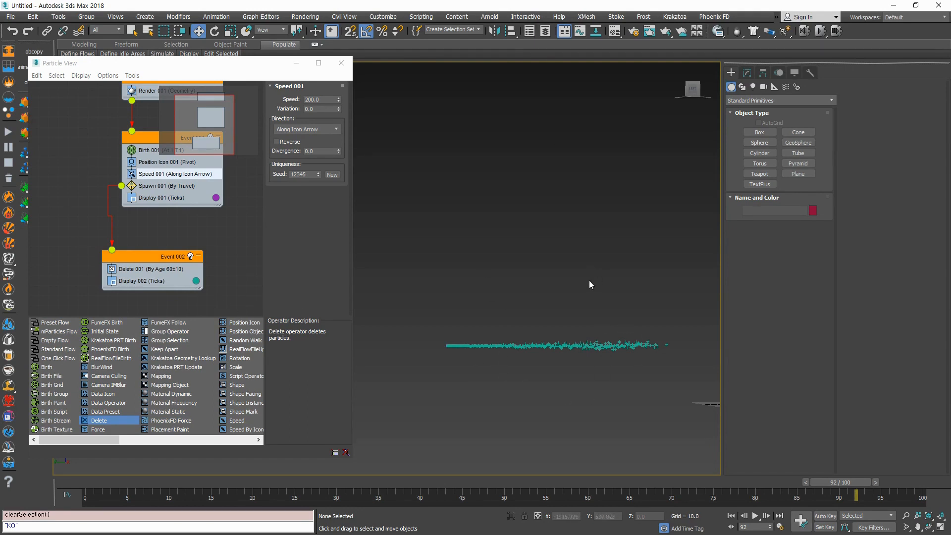
Step: Create a Wind space warp with an icon size of about 28 beneath the particle trail and open its parameters
left_click(787, 87)
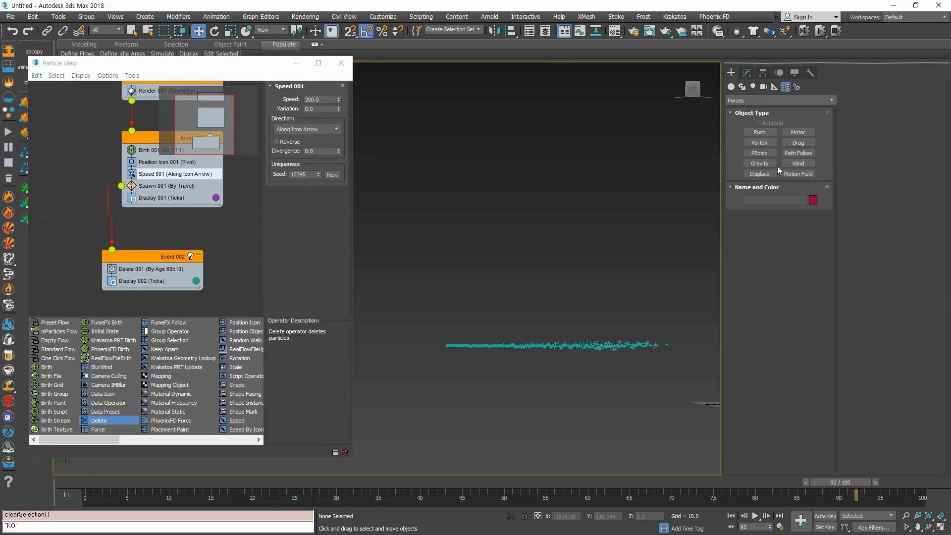
left_click(799, 163)
mouse_move(533, 417)
left_mouse_down()
mouse_move(560, 417)
mouse_move(542, 417)
mouse_move(549, 423)
left_mouse_up()
right_click(548, 423)
scroll(543, 394, "up", 2)
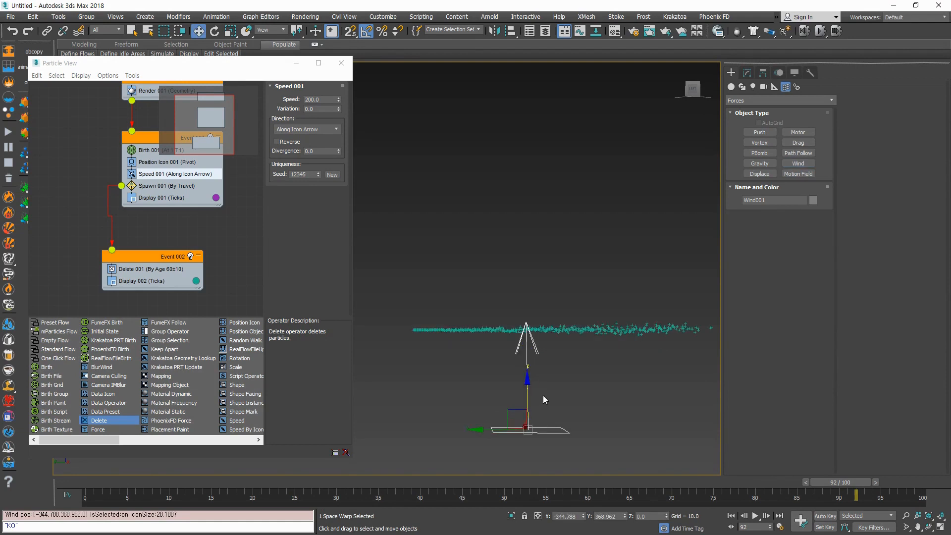
left_click(747, 73)
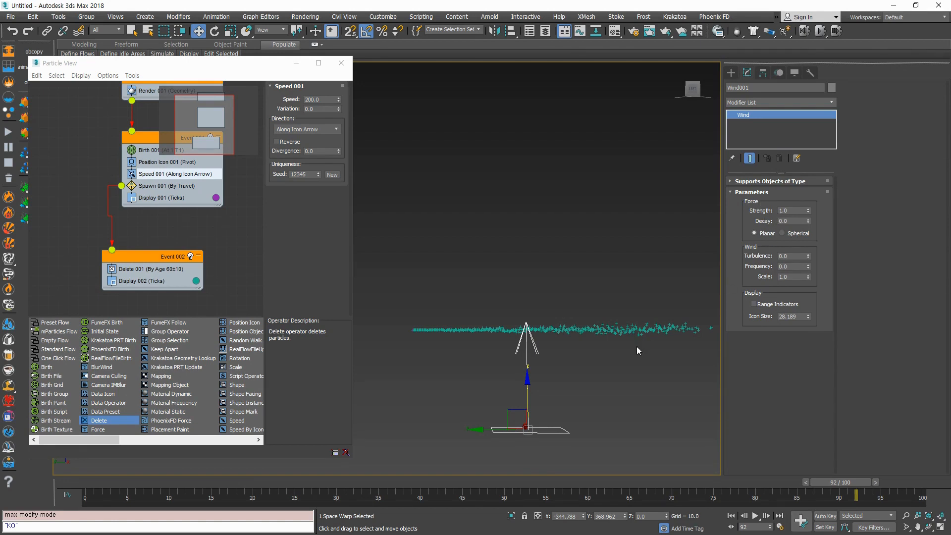
middle_click_drag(638, 346, 588, 320)
Step: Insert a Force operator above Delete in Event 002 and add the Wind001 space warp to it
left_click_drag(98, 429, 144, 295)
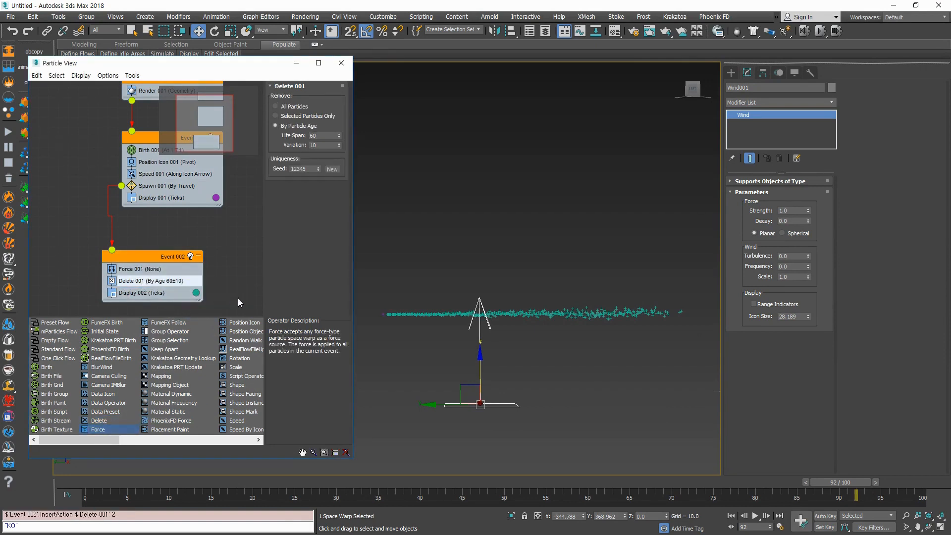
left_click(139, 269)
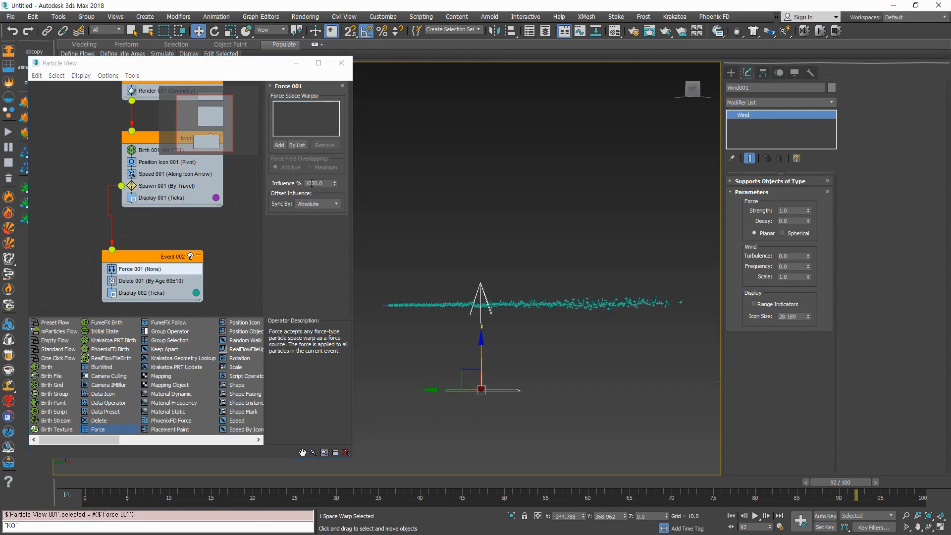
left_click(280, 144)
left_click(480, 391)
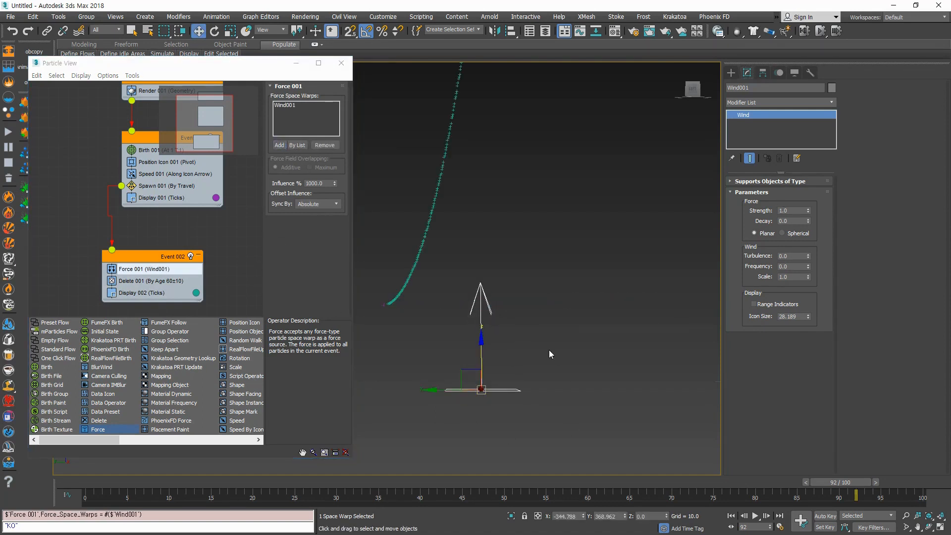
scroll(549, 350, "down", 4)
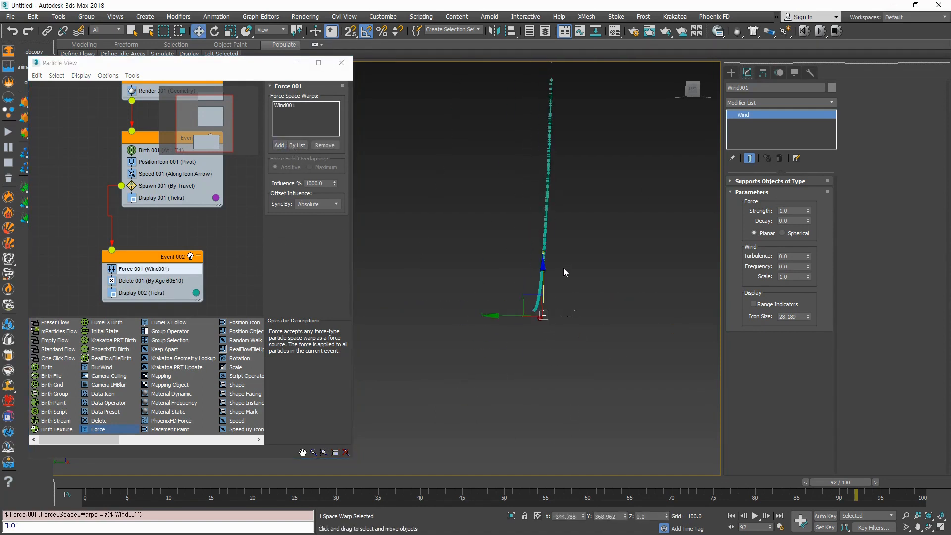
middle_click_drag(563, 268, 512, 386)
middle_click_drag(542, 144, 544, 370)
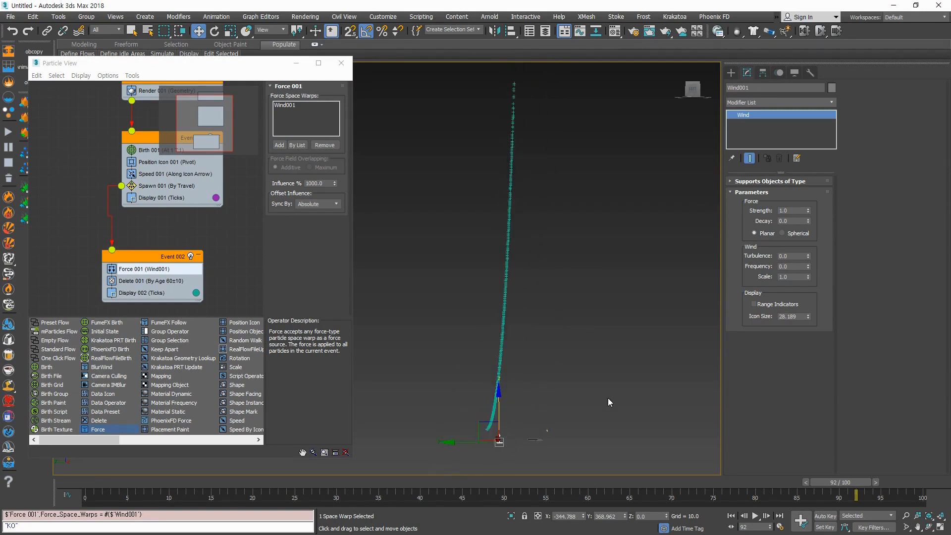
middle_click_drag(608, 399, 607, 380)
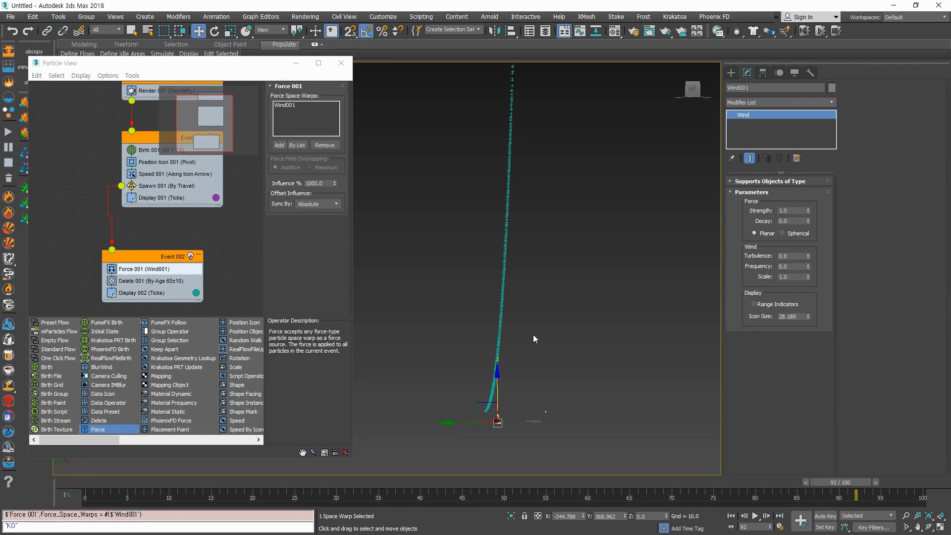
middle_click_drag(534, 339, 568, 342)
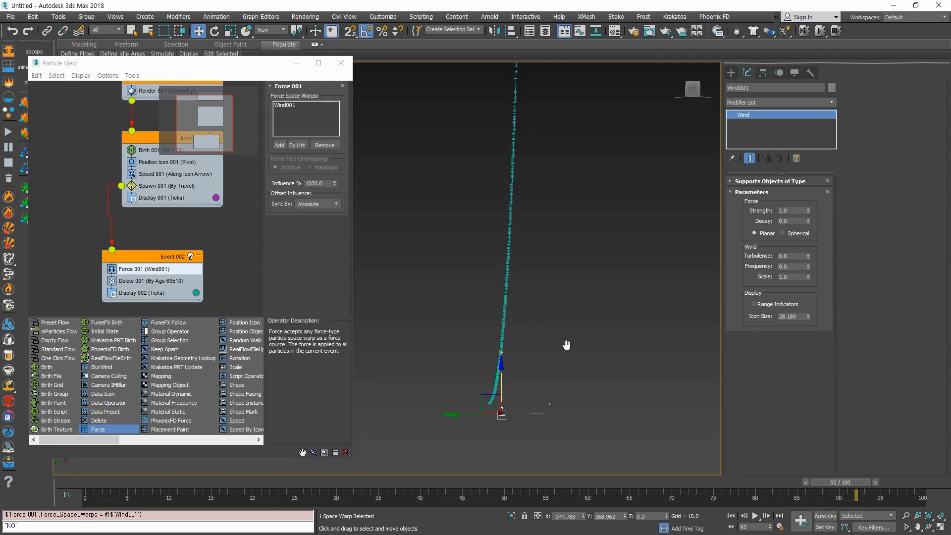
Step: Set the Wind001 strength to 0 so the wind no longer pushes the trail upward
scroll(492, 404, "up", 2)
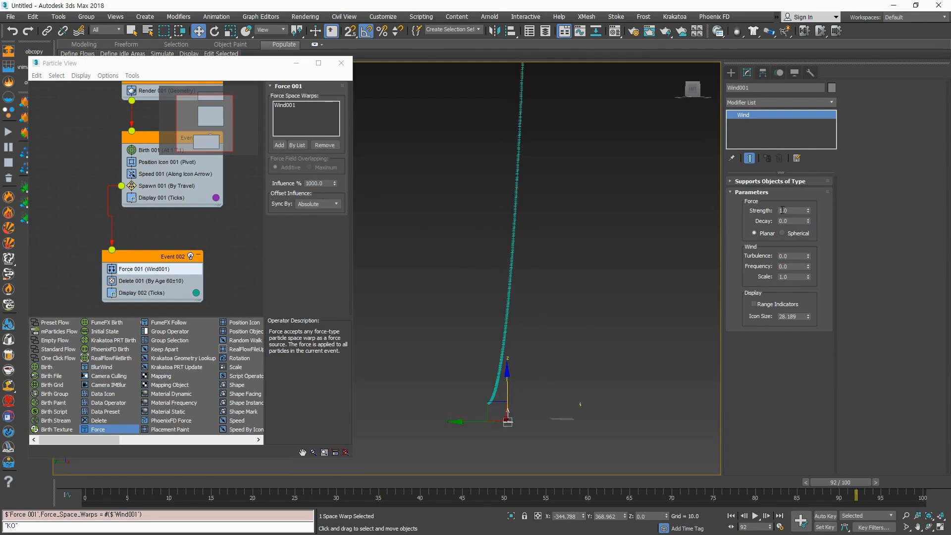
right_click(808, 213)
middle_click_drag(473, 436, 476, 384)
scroll(483, 384, "up", 5)
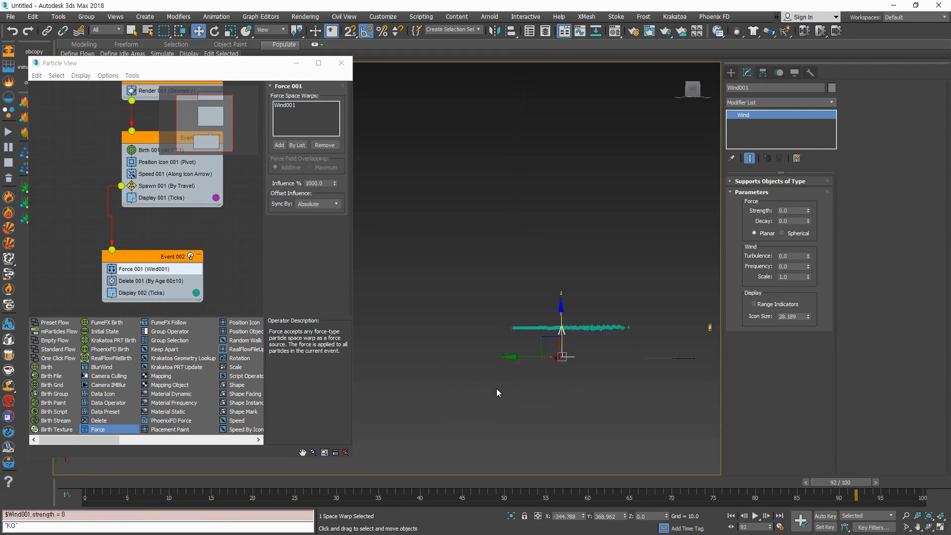
mouse_move(672, 333)
middle_mouse_down()
mouse_move(620, 417)
mouse_move(689, 341)
middle_mouse_up()
middle_click_drag(683, 264, 654, 295, "alt")
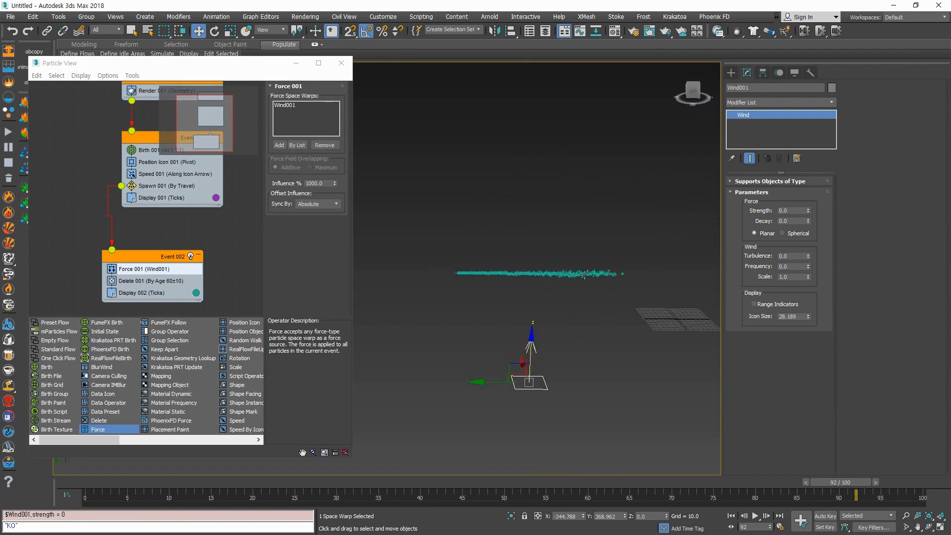
middle_click_drag(596, 325, 637, 320, "alt")
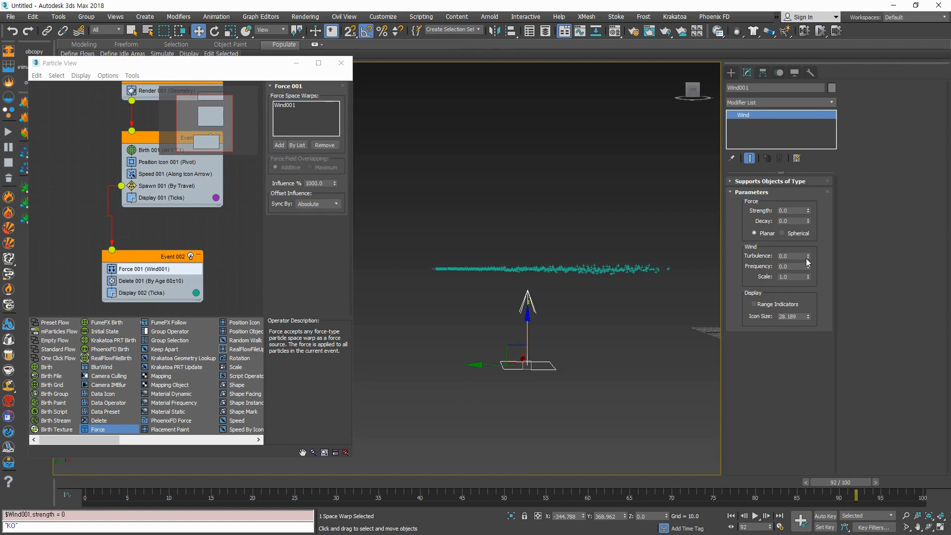
Step: Try a turbulence of 0.2 on Wind001 and examine the scattered trail from several angles
left_click_drag(808, 257, 808, 247)
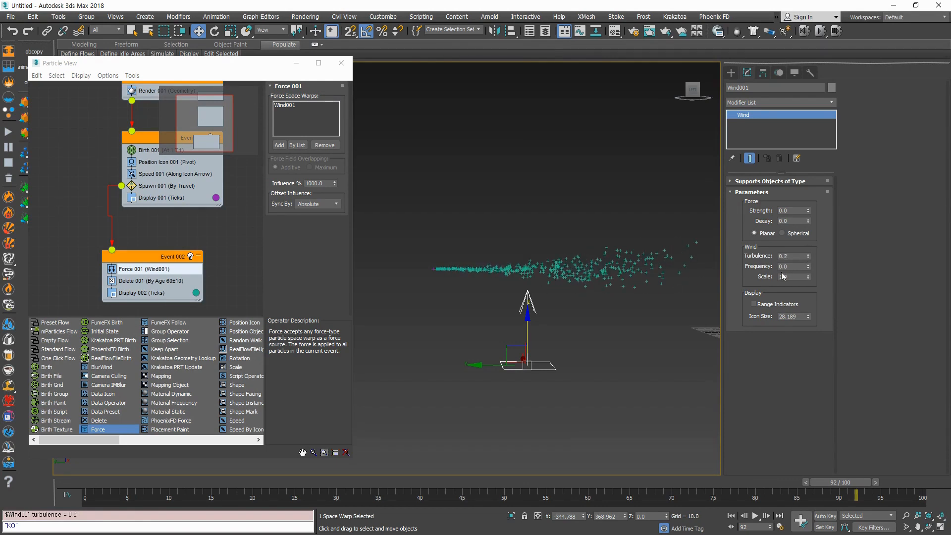
scroll(557, 353, "down", 4)
scroll(564, 321, "up", 4)
scroll(605, 367, "down", 4)
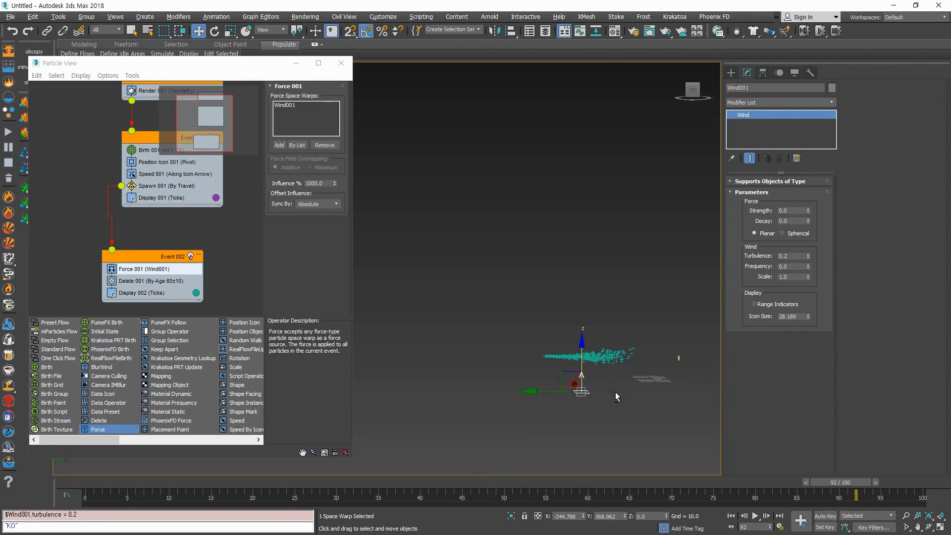
middle_click_drag(615, 391, 638, 447, "alt")
middle_click_drag(649, 340, 550, 346)
scroll(495, 376, "up", 3)
middle_click_drag(495, 377, 516, 337, "alt")
scroll(489, 389, "up", 2)
middle_click_drag(515, 337, 519, 314, "alt")
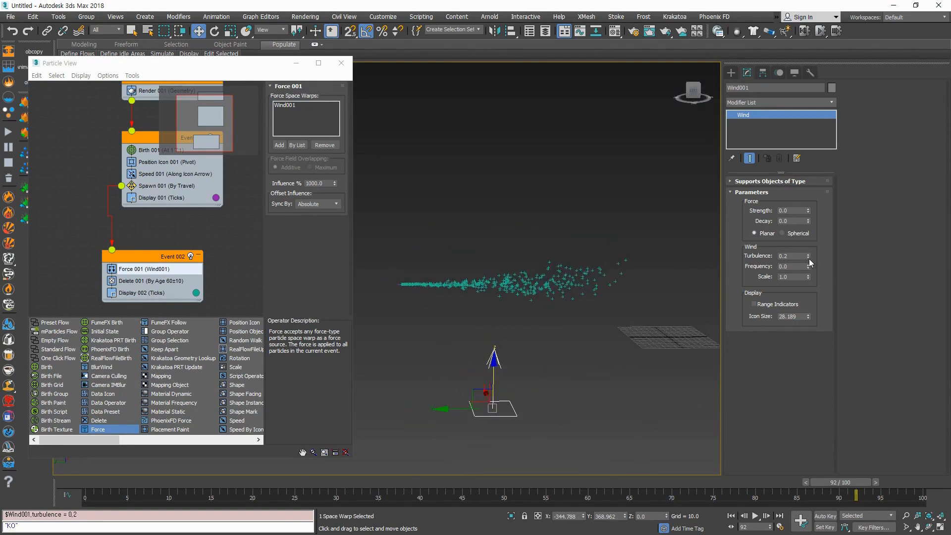
Step: Set the Wind001 turbulence to 0.07, inspect the trail from above and clear the selection
mouse_move(809, 256)
left_mouse_down()
mouse_move(803, 272)
mouse_move(805, 264)
left_mouse_up()
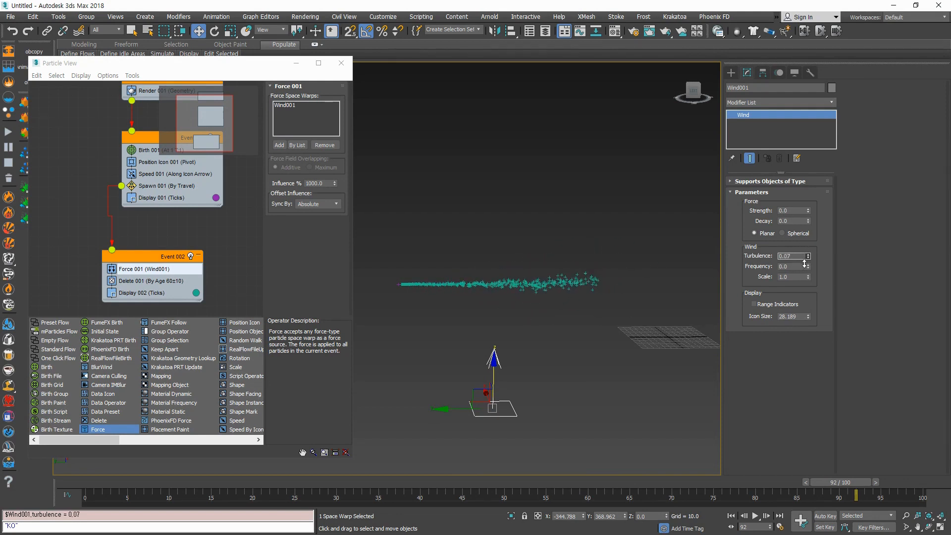
left_click(588, 369)
scroll(588, 341, "down", 5)
middle_click_drag(599, 340, 595, 423, "alt")
middle_click_drag(532, 398, 472, 340)
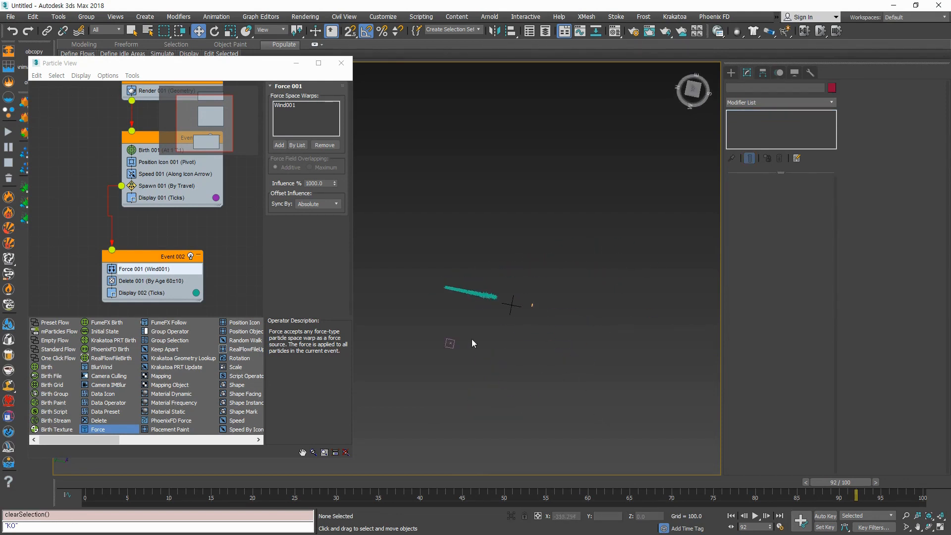
scroll(472, 340, "up", 4)
left_click_drag(511, 321, 415, 379)
middle_click_drag(483, 365, 499, 330)
middle_click_drag(498, 330, 528, 336, "alt")
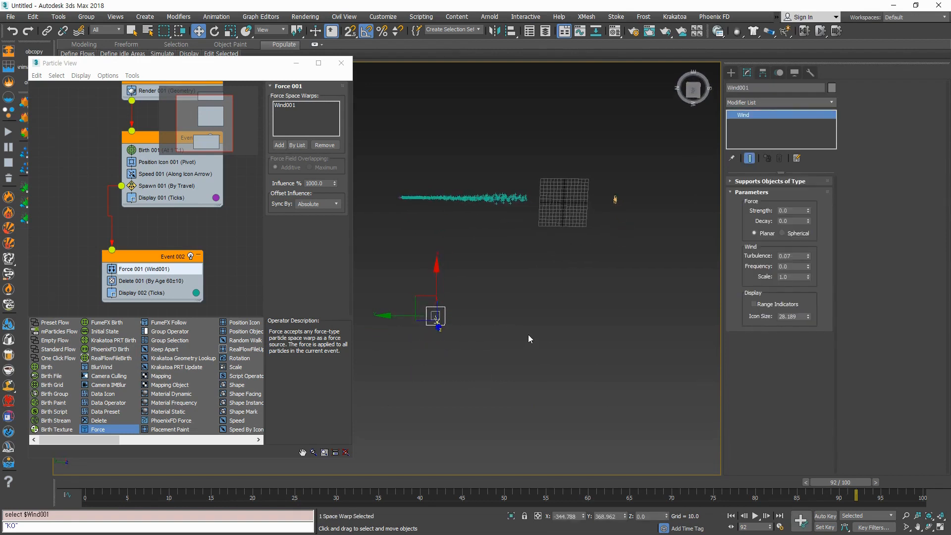
middle_click_drag(440, 342, 464, 357, "alt")
left_click(522, 361)
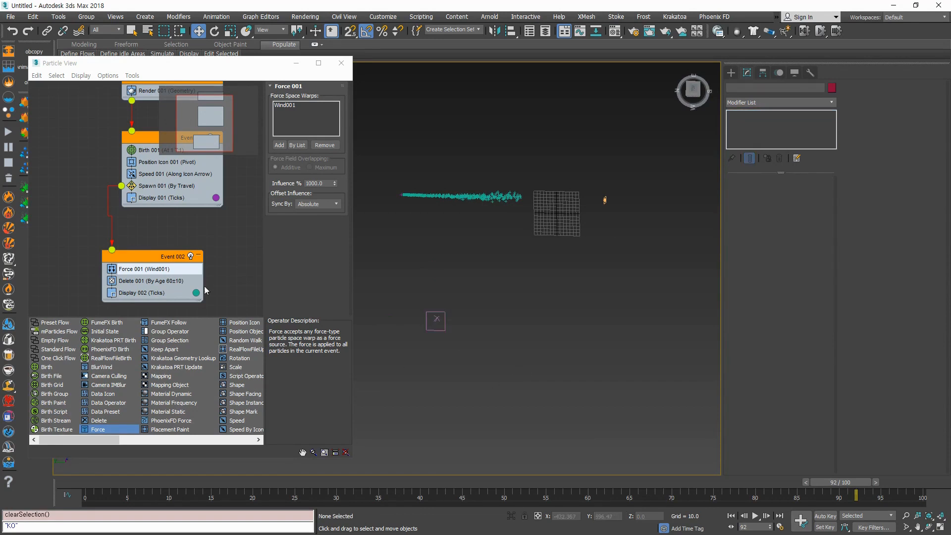
Step: Widen the Particle View window and add a Standard Flow in the empty space beside the existing flow
scroll(198, 267, "down", 6)
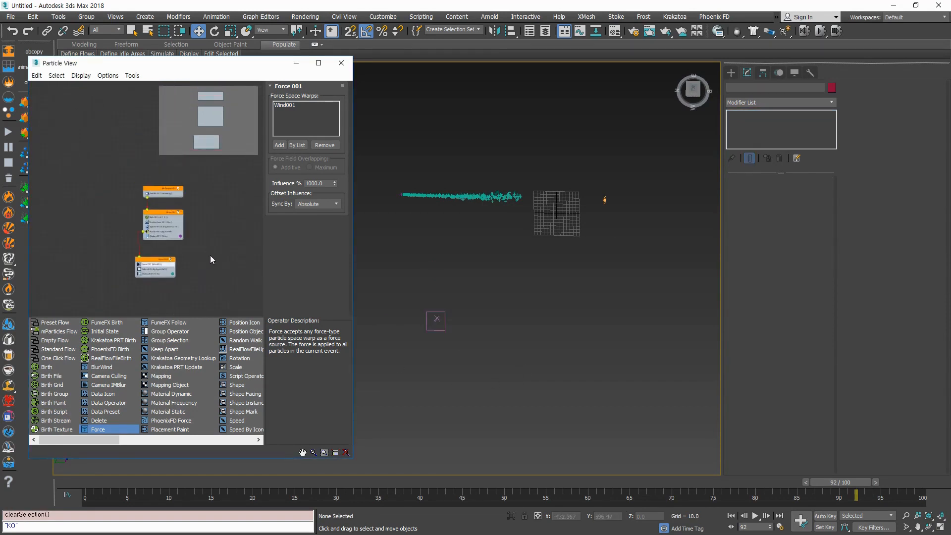
left_click_drag(354, 273, 499, 273)
scroll(287, 267, "up", 1)
middle_click_drag(276, 277, 231, 293)
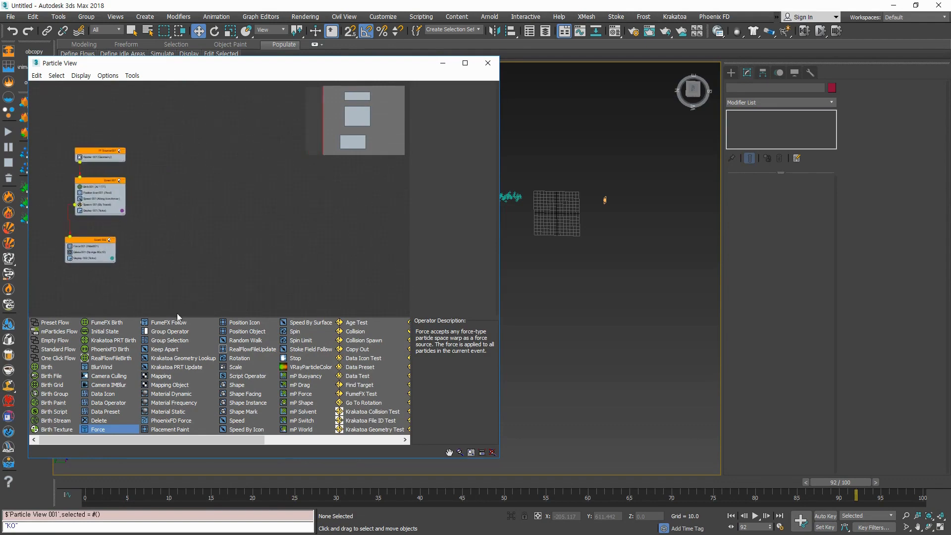
left_click_drag(57, 349, 230, 164)
scroll(254, 212, "up", 3)
scroll(254, 212, "up", 2)
Step: Delete the Shape, Rotation and Speed operators from Event 003 of the new flow
left_click(252, 229)
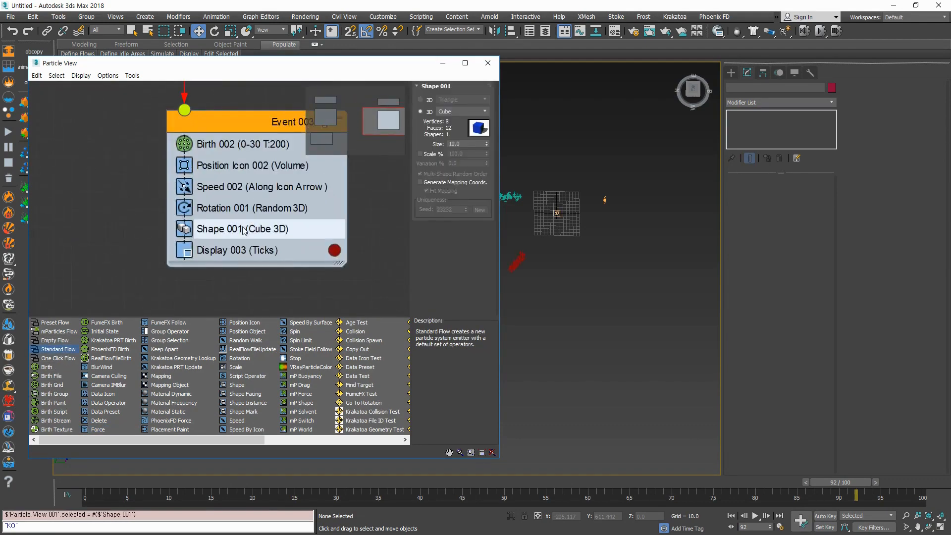
key("Delete")
left_click(248, 210)
key("Delete")
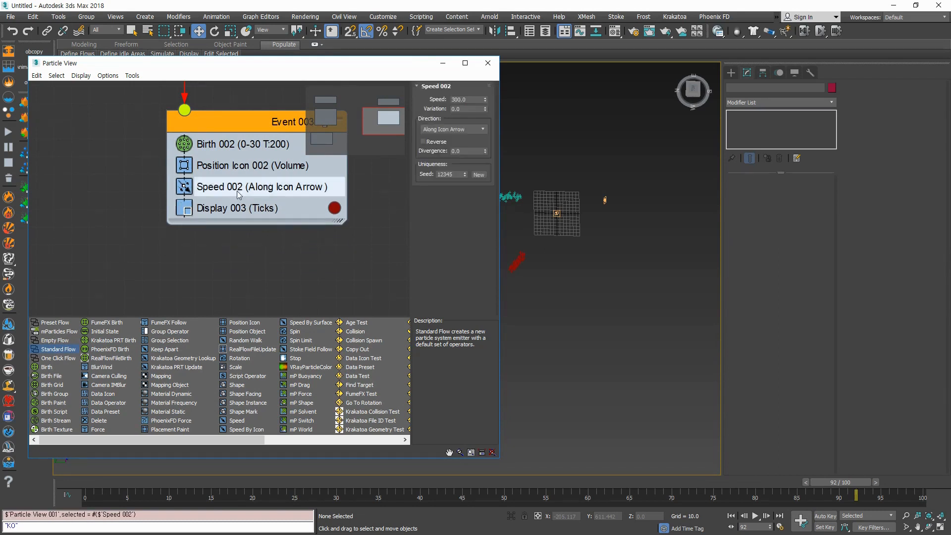
left_click(243, 187)
key("Delete")
scroll(198, 228, "down", 3)
Step: Review the Position Icon and Birth operators in Event 003 and change the PF Source 002 emitter icon type to Box
left_click(193, 232)
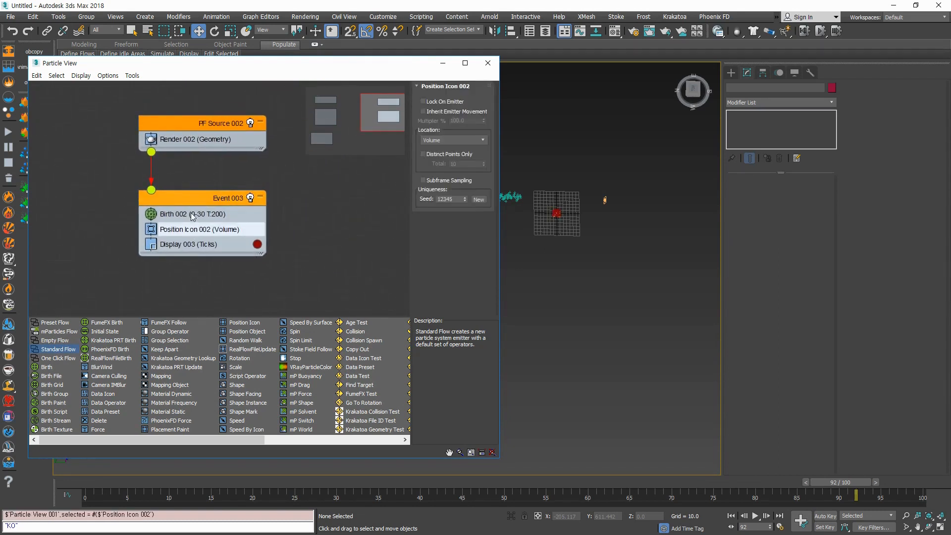
left_click(192, 214)
middle_click_drag(542, 284, 639, 300)
scroll(639, 299, "down", 2)
scroll(635, 296, "up", 2)
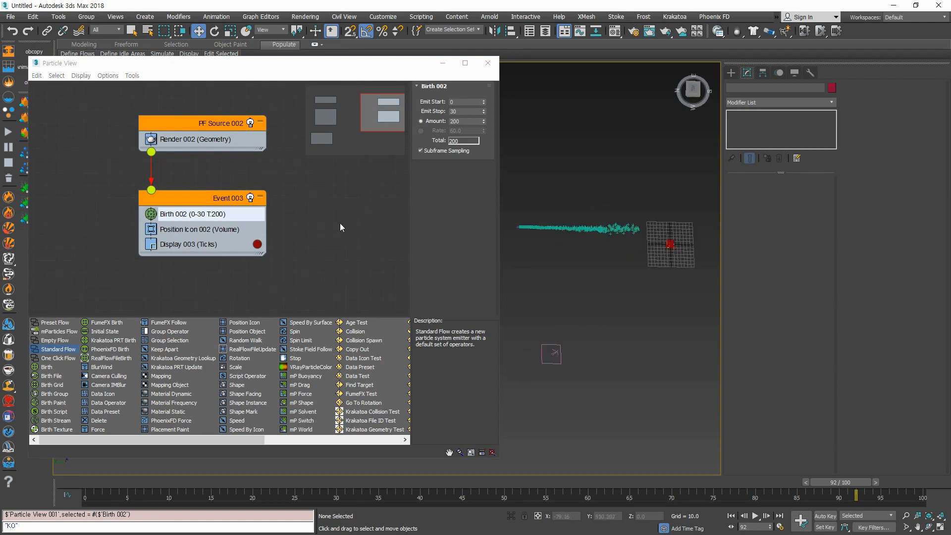
left_click(203, 199)
left_click(193, 123)
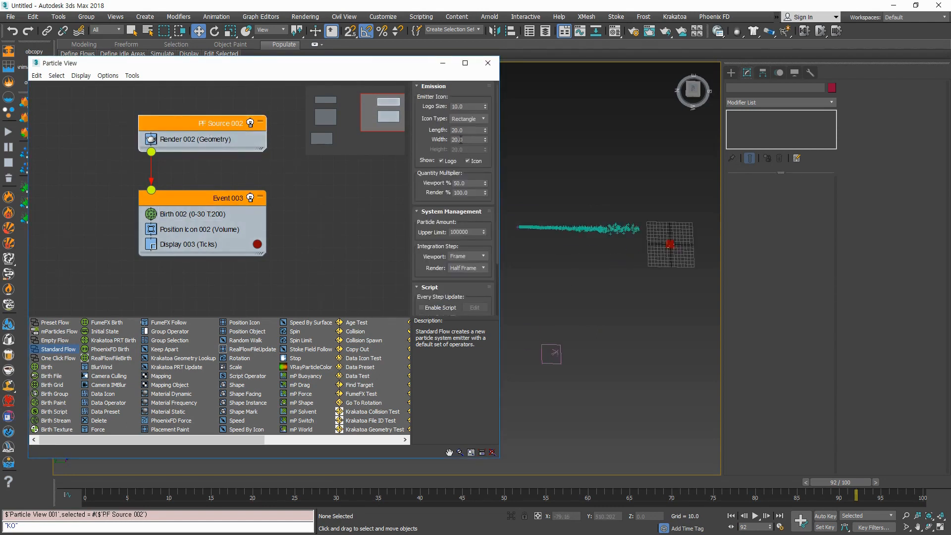
left_click(485, 117)
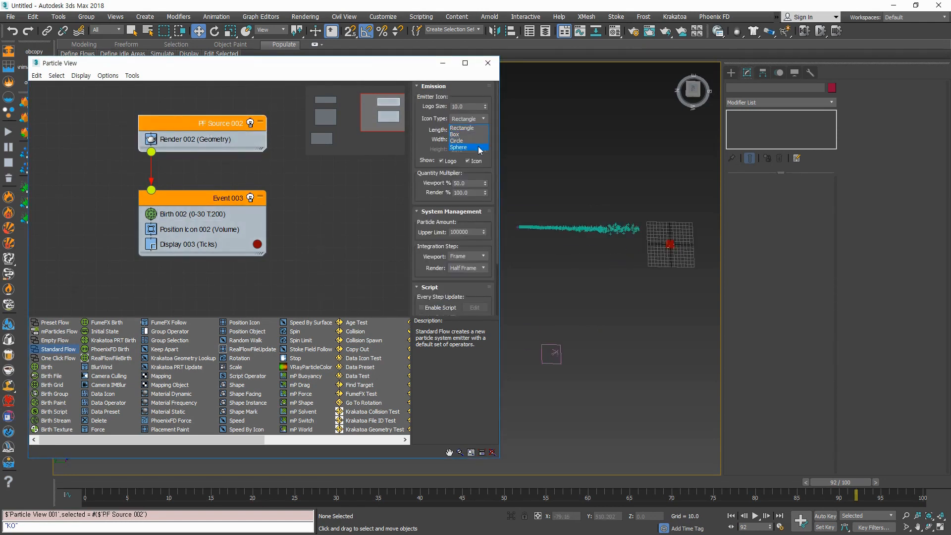
left_click(463, 135)
middle_click_drag(674, 268, 619, 307)
scroll(622, 309, "up", 6)
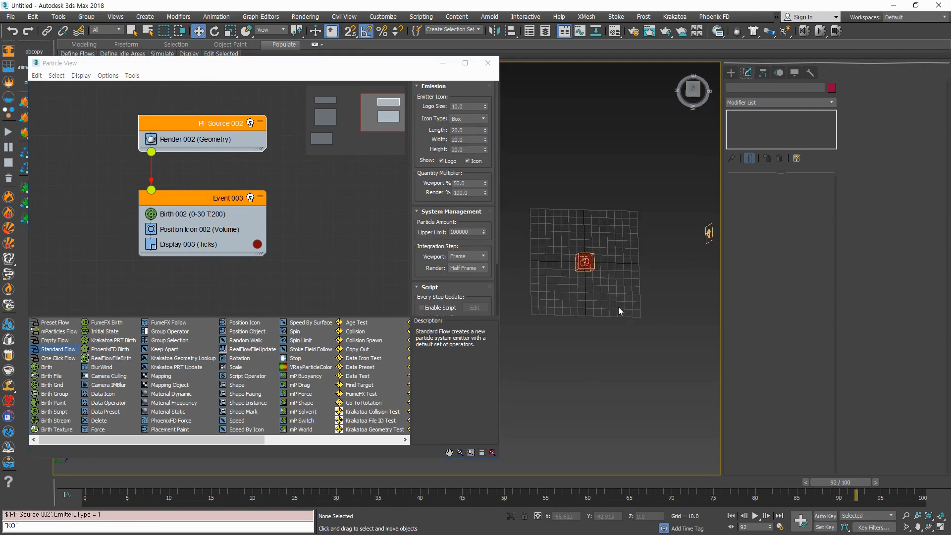
Step: Move the PF Source 002 emitter beside the wind icon, to about X -409, Y 233
left_click(559, 217)
middle_click_drag(654, 270, 693, 258)
scroll(693, 258, "down", 5)
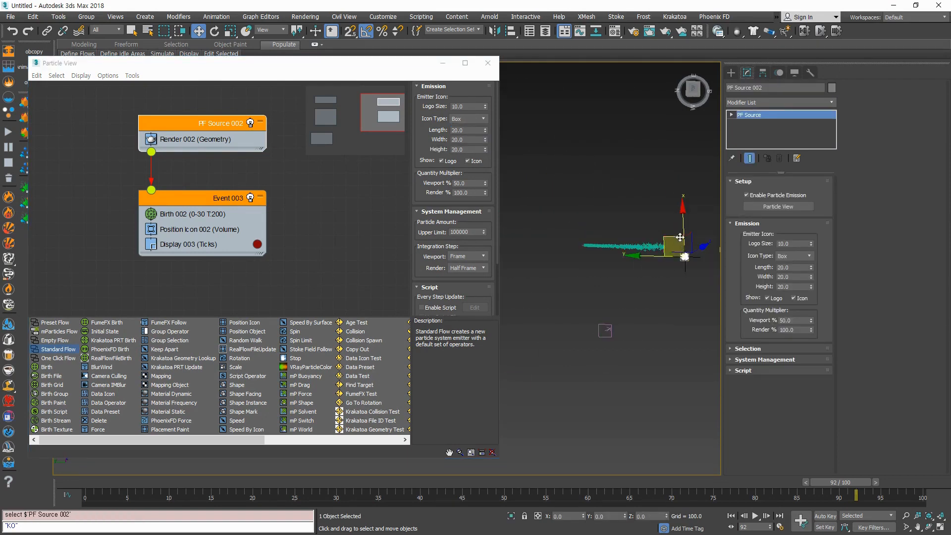
left_click_drag(673, 236, 625, 327)
scroll(625, 328, "up", 5)
middle_click_drag(668, 314, 686, 401, "alt")
scroll(673, 318, "up", 4)
middle_click_drag(687, 402, 656, 377)
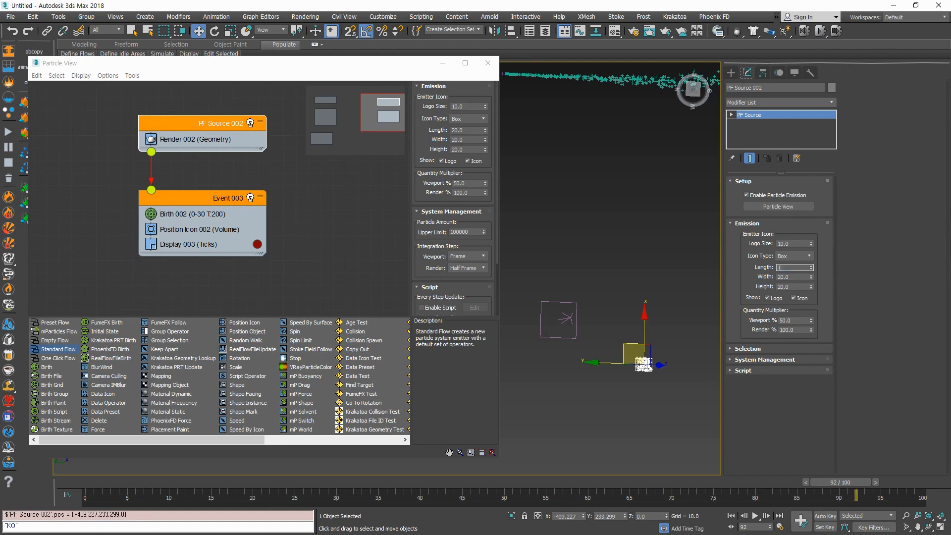
Step: Set the PF Source 002 box emitter's length, width and height to 100 each
key("Return")
left_click(797, 275)
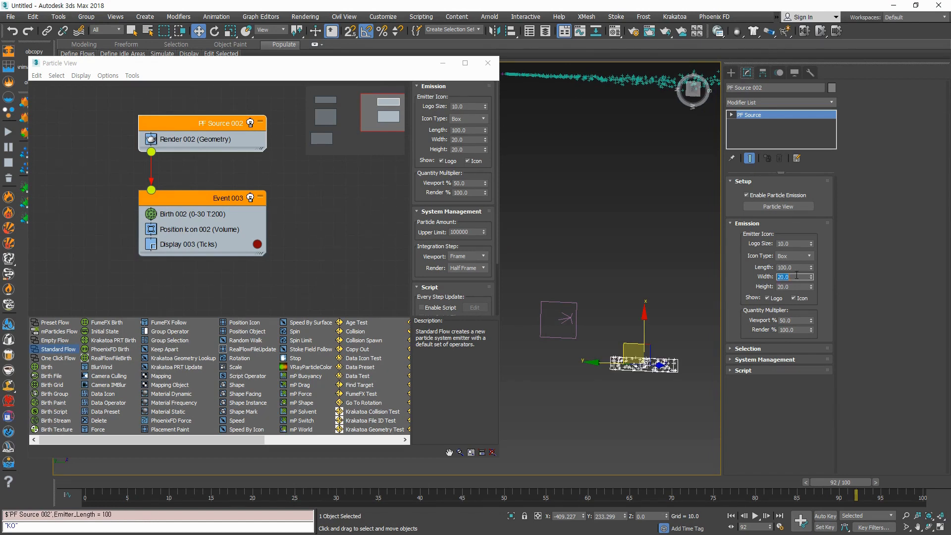
type("100")
key("Tab")
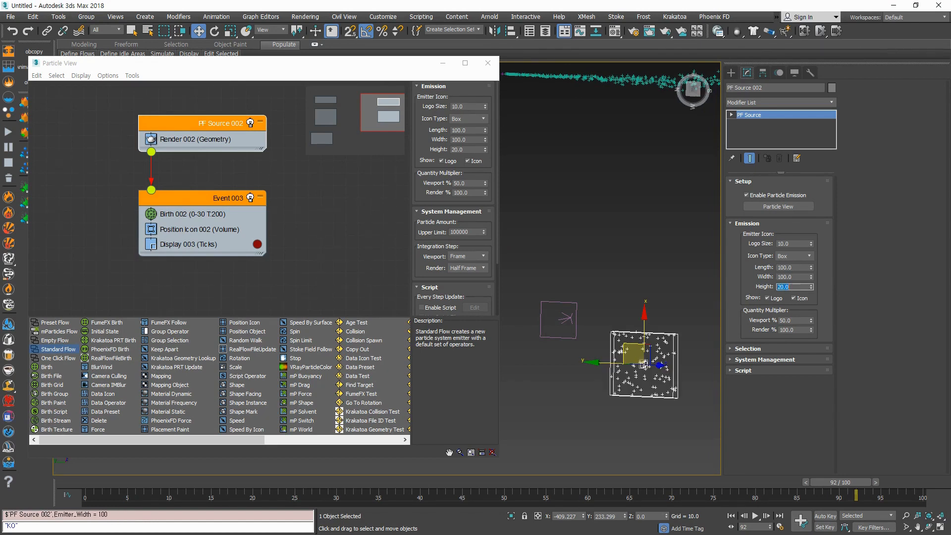
key("Return")
middle_click_drag(643, 364, 605, 328, "alt")
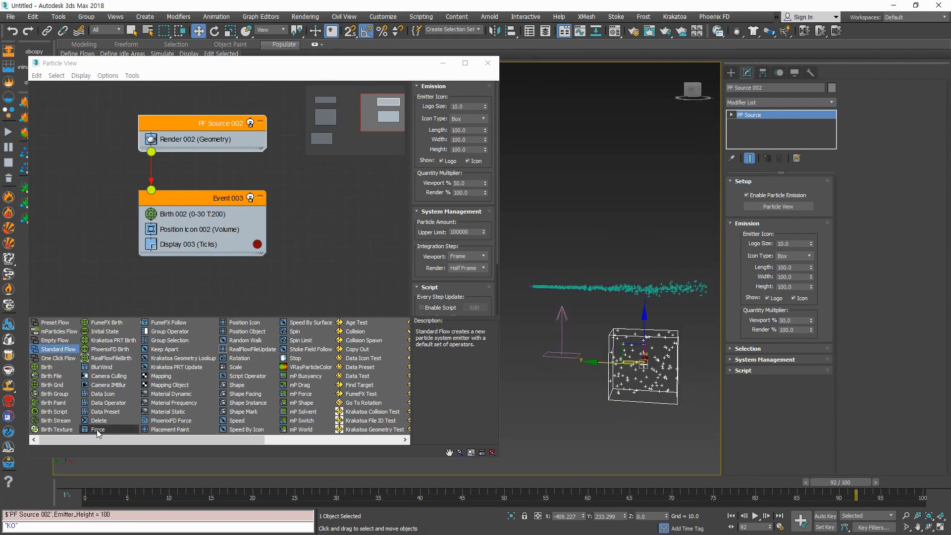
Step: Add a Force operator below Position Icon in Event 003 and move the second flow next to the first one
left_click_drag(97, 434, 209, 239)
scroll(292, 203, "down", 4)
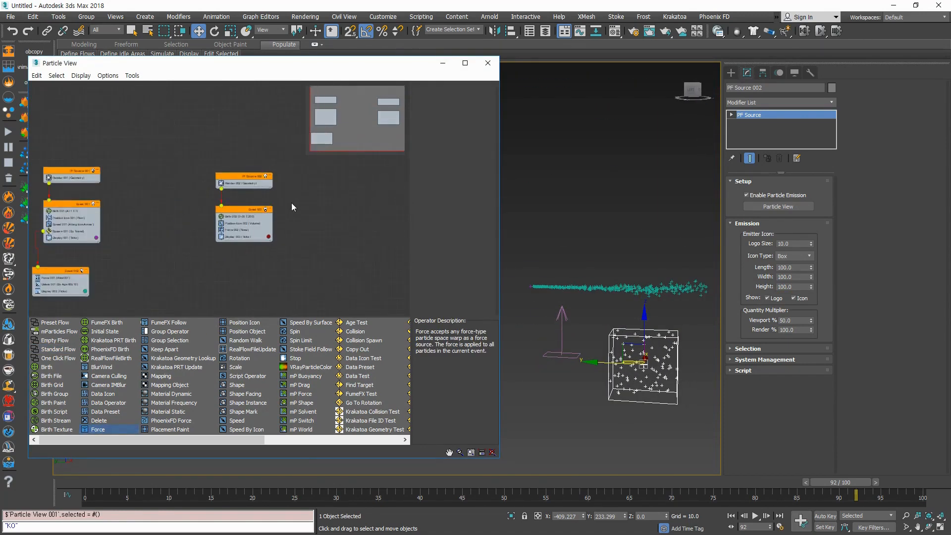
middle_click_drag(74, 253, 126, 243)
left_click_drag(347, 248, 199, 160)
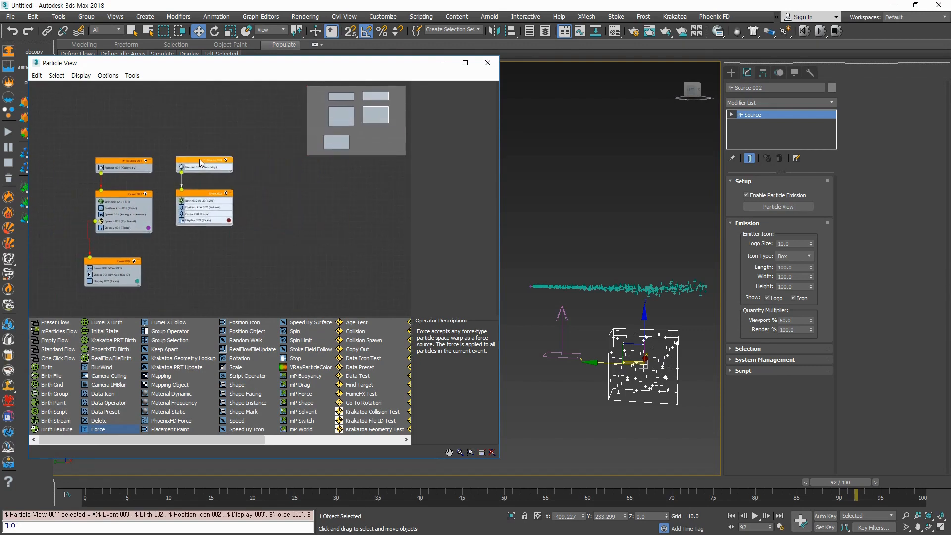
scroll(201, 164, "up", 3)
left_click(171, 254)
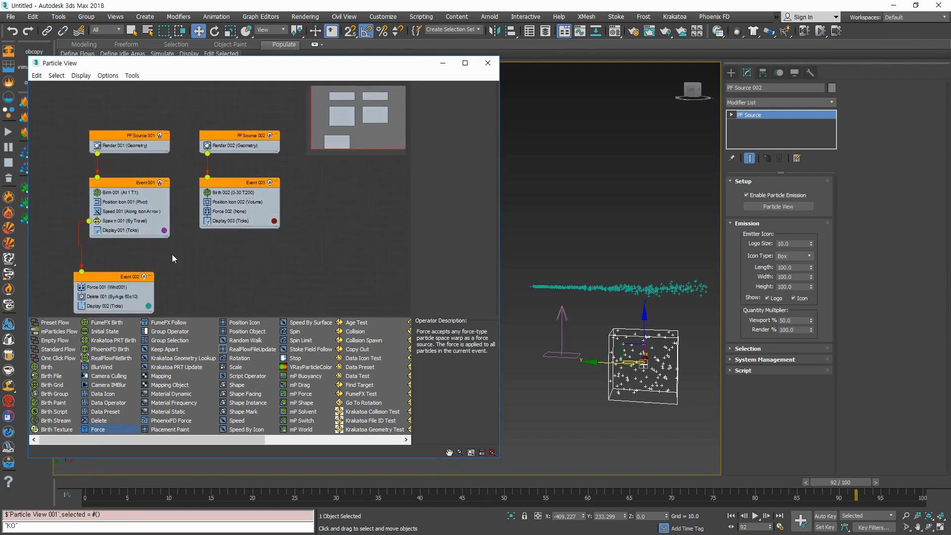
Step: Add Wind001 to the Force operator in Event 003 and examine the box of particles from several angles
left_click(226, 212)
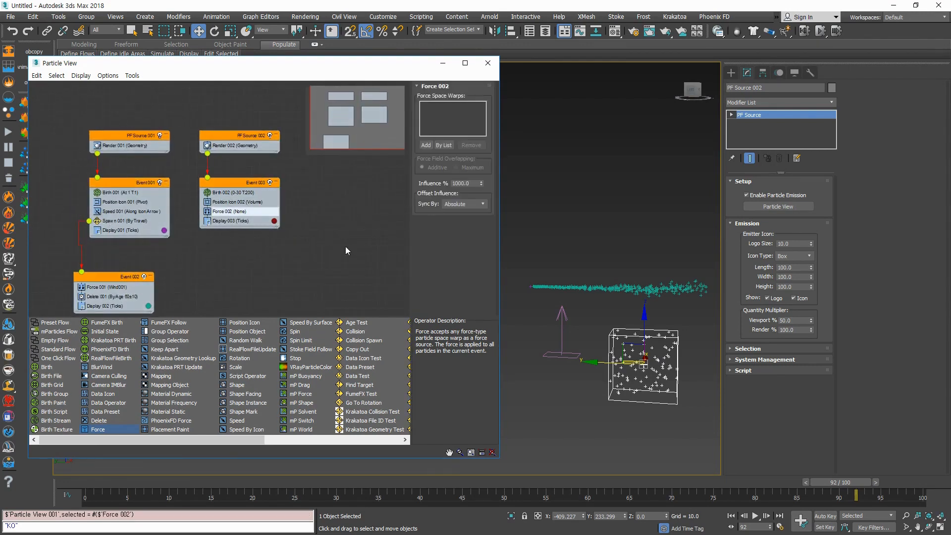
left_click(426, 145)
left_click(561, 355)
middle_click_drag(597, 387, 517, 304, "alt")
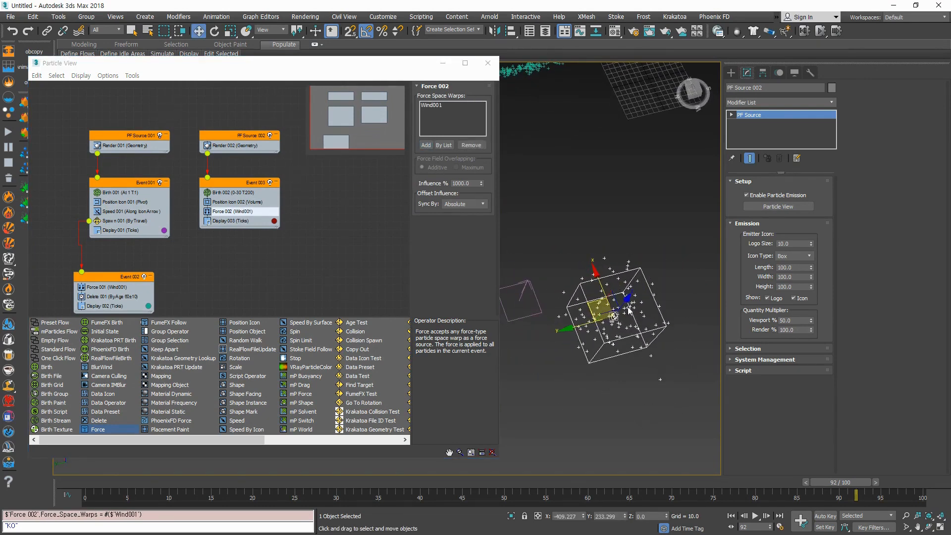
middle_click_drag(667, 368, 638, 285, "alt")
scroll(623, 340, "up", 6)
scroll(638, 303, "down", 3)
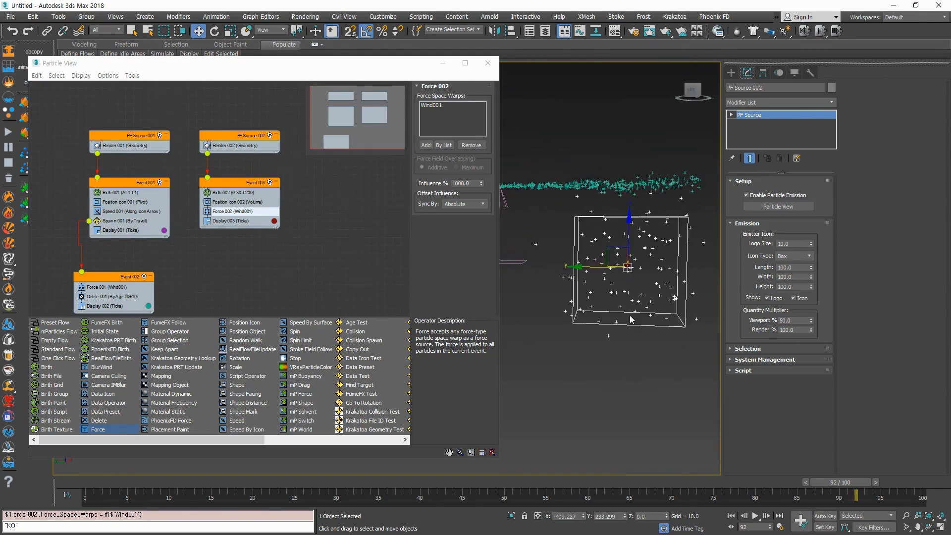
middle_click_drag(631, 319, 610, 364, "alt")
Step: Set the display type of the Display 003 operator in Event 003 to Lines
left_click(233, 229)
scroll(234, 223, "up", 3)
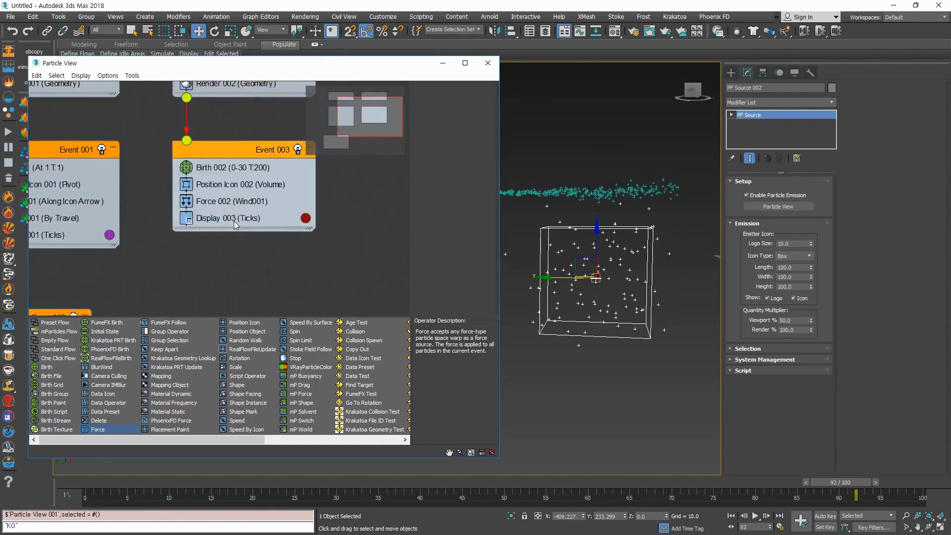
scroll(234, 221, "down", 1)
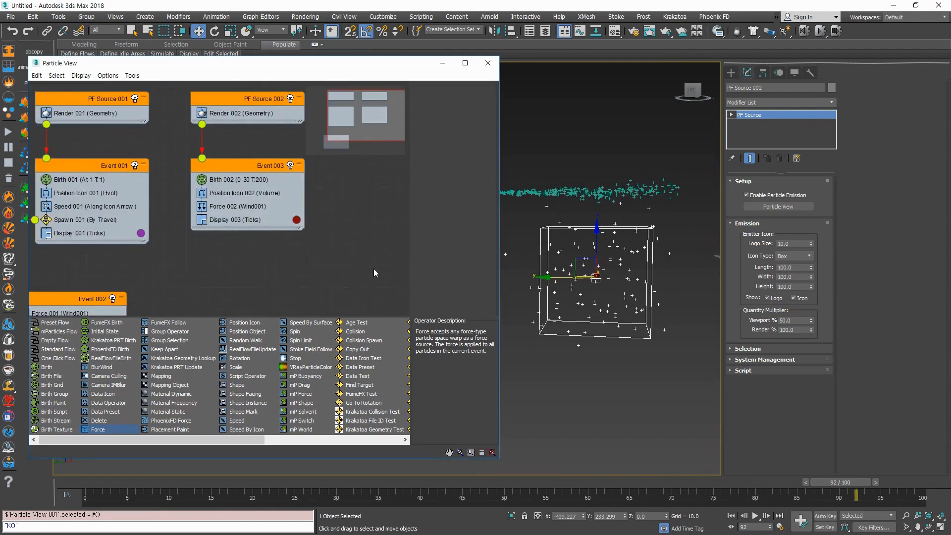
left_click(243, 221)
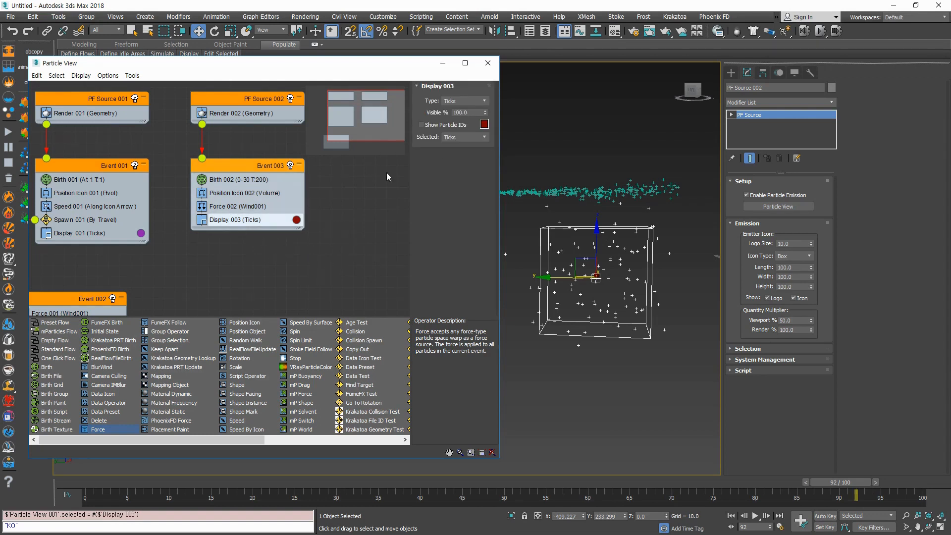
left_click(483, 98)
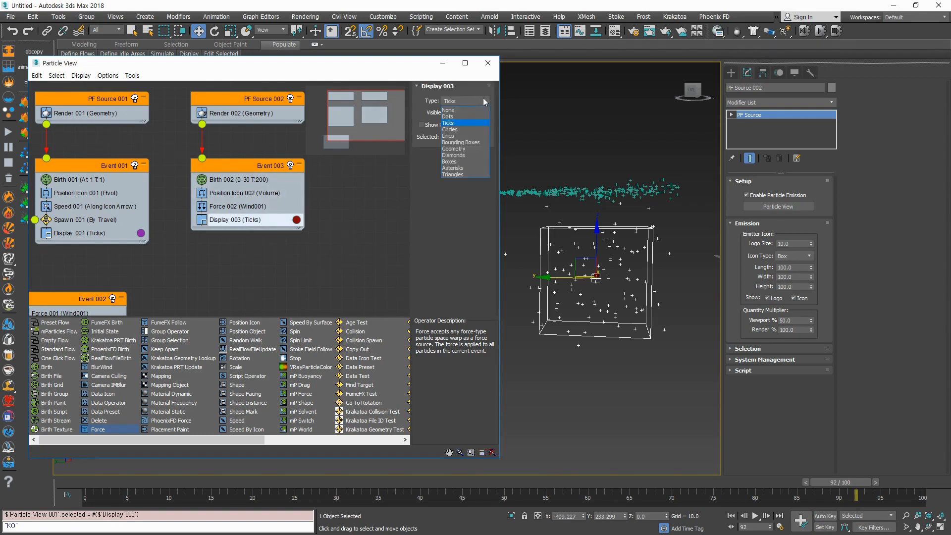
left_click(453, 136)
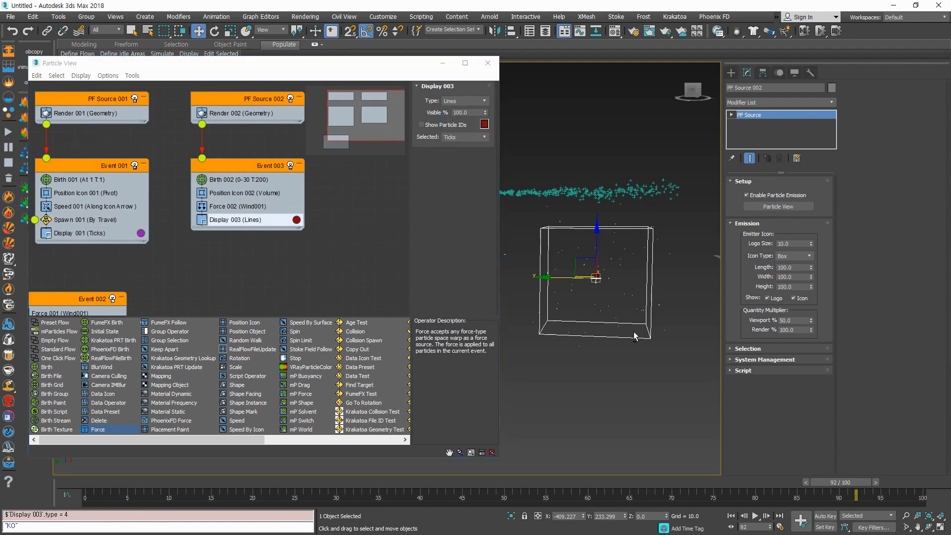
Step: Move and narrow the Particle View window to uncover more of the perspective viewport
scroll(632, 317, "up", 5)
scroll(626, 299, "up", 2)
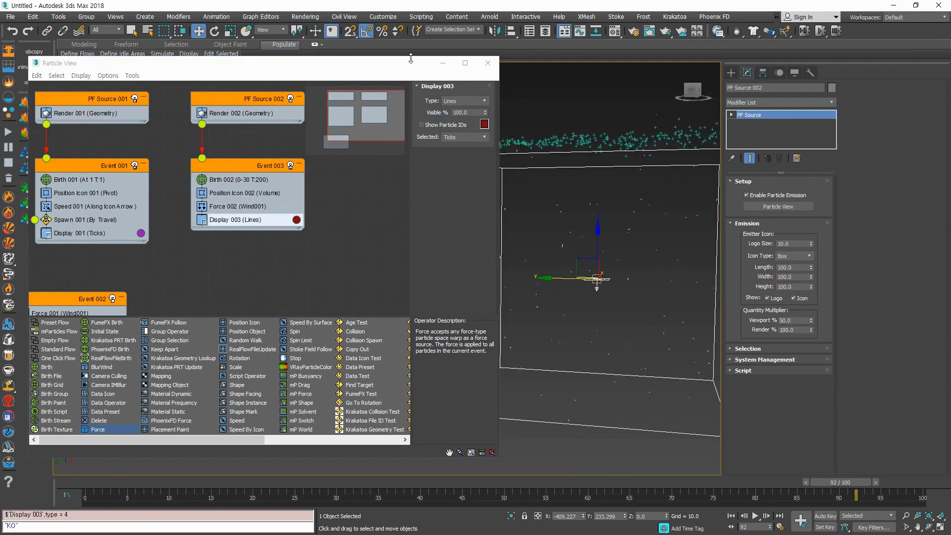
mouse_move(399, 63)
left_mouse_down()
mouse_move(303, 61)
mouse_move(396, 77)
left_mouse_up()
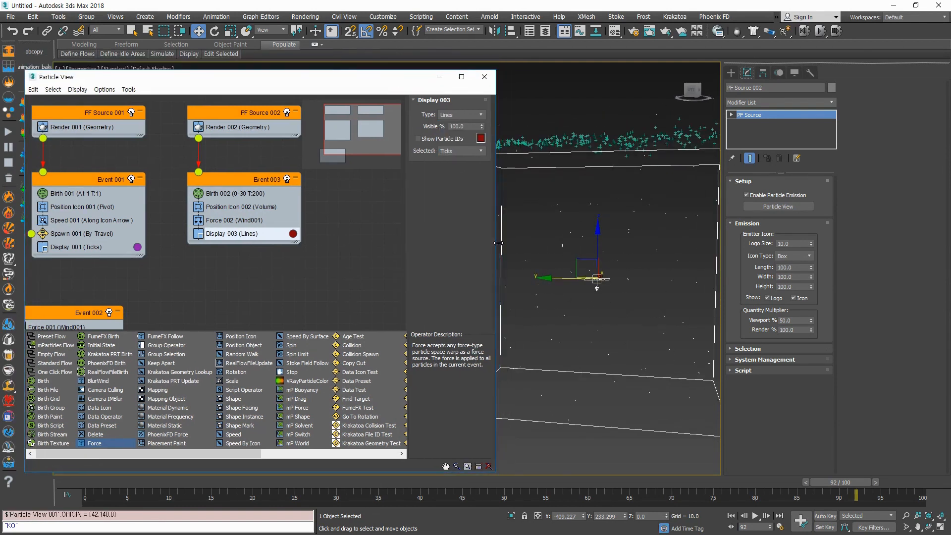
left_click_drag(499, 243, 372, 243)
Step: Examine the direction lines of the particles in the box emitter, close up and from a distance
scroll(510, 275, "up", 5)
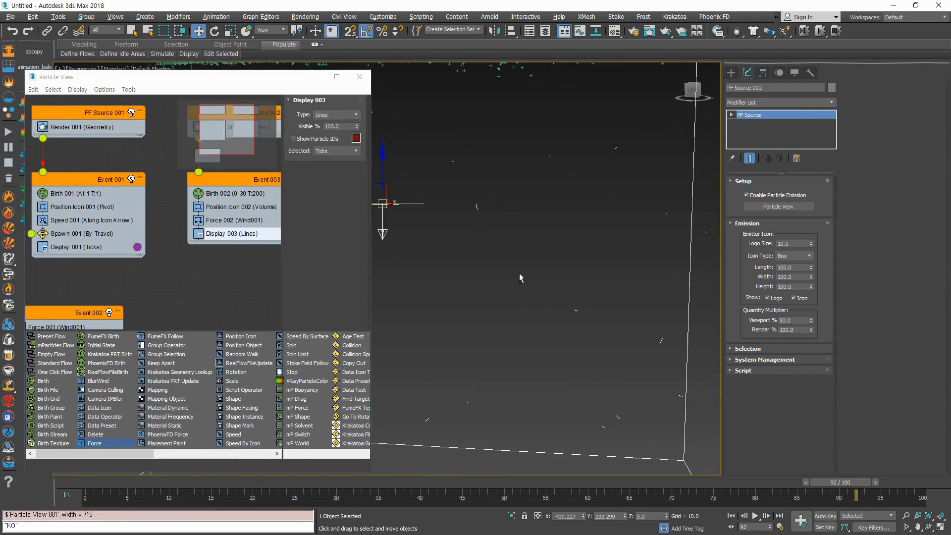
scroll(519, 277, "down", 6)
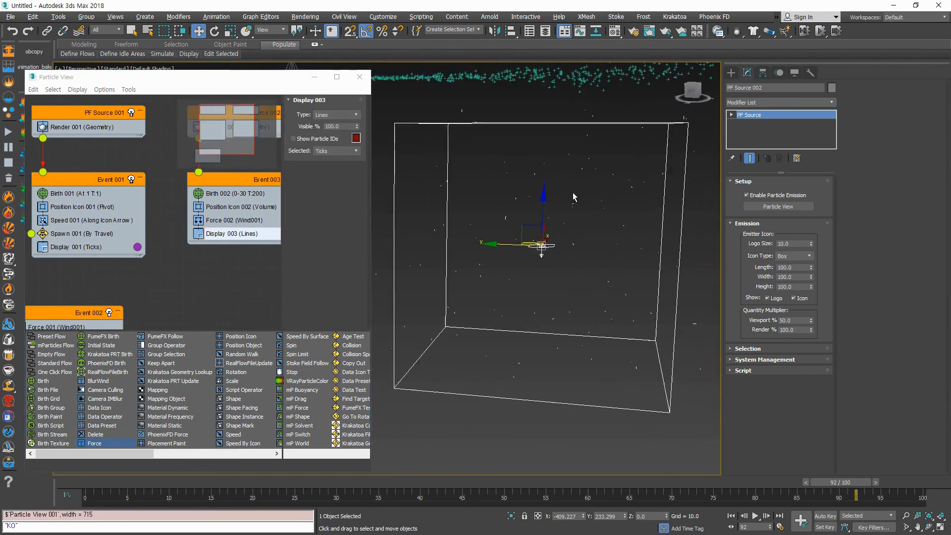
scroll(492, 166, "up", 5)
scroll(545, 349, "down", 3)
scroll(564, 288, "down", 4)
mouse_move(574, 302)
middle_mouse_down()
mouse_move(607, 335)
mouse_move(568, 317)
middle_mouse_up()
scroll(570, 302, "up", 3)
scroll(579, 316, "down", 5)
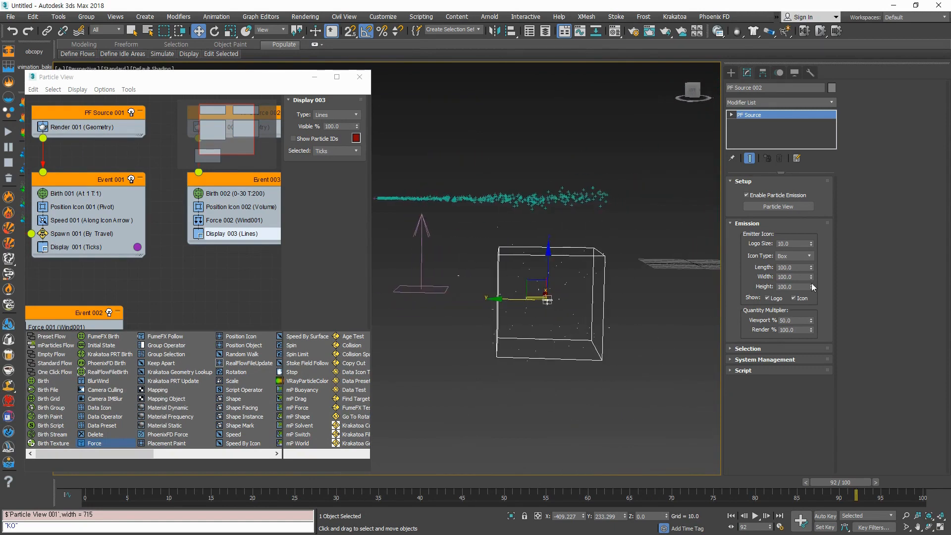
Step: Raise the particle amount of the Birth 002 operator in Event 003 to 1853
double_click(797, 268)
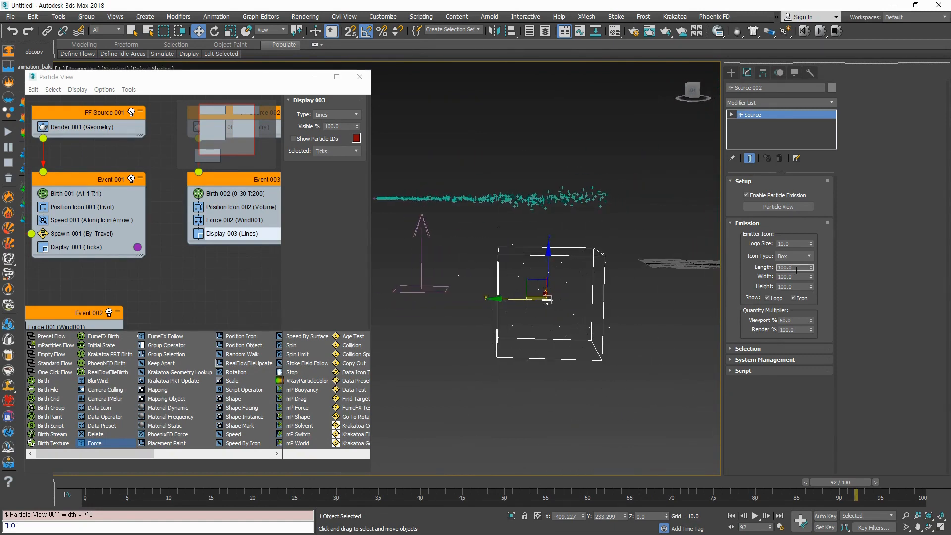
left_click(166, 211)
left_click(228, 197)
middle_click_drag(228, 198, 188, 224)
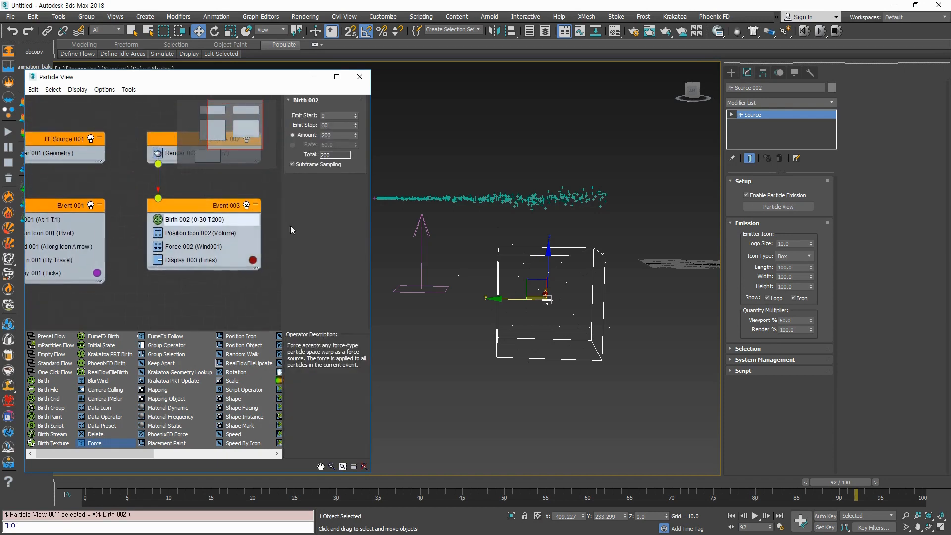
left_click_drag(356, 135, 357, 499)
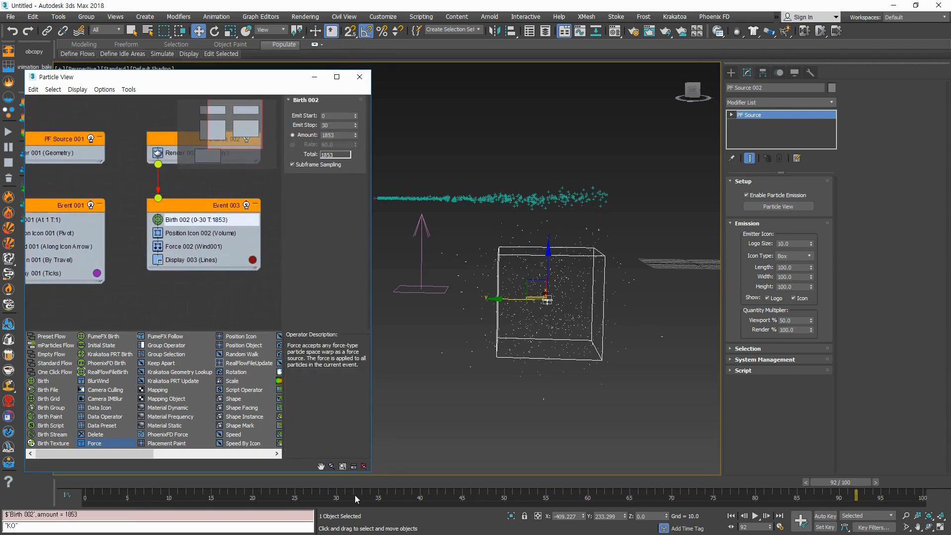
Step: Inspect the denser particle lines in and around the box emitter from several angles and distances
key("z")
scroll(526, 303, "down", 3)
middle_click_drag(525, 296, 545, 301, "alt")
scroll(505, 317, "up", 5)
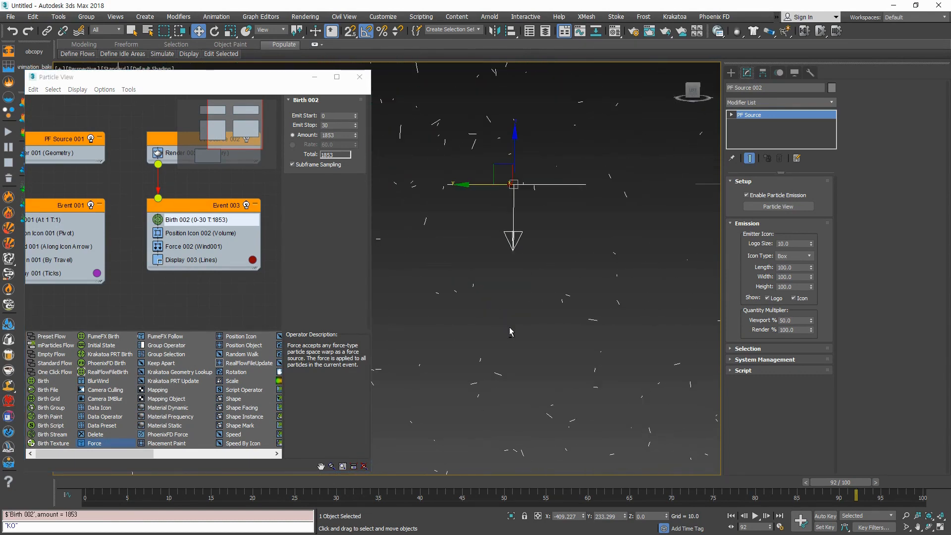
scroll(510, 310, "down", 4)
mouse_move(509, 327)
middle_mouse_down("alt")
mouse_move(511, 311)
mouse_move(502, 338)
middle_mouse_up("alt")
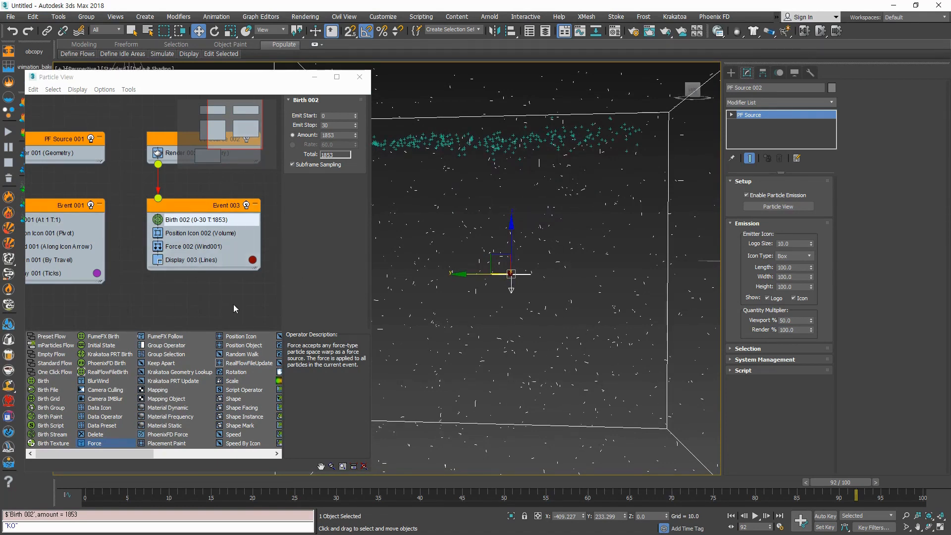
middle_click_drag(456, 358, 539, 304)
scroll(560, 314, "down", 4)
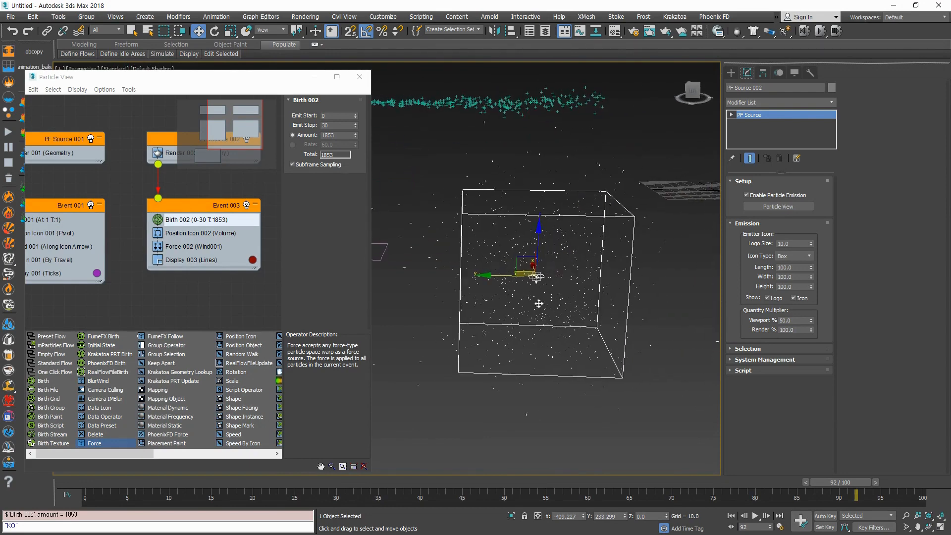
scroll(539, 304, "up", 5)
middle_click_drag(388, 301, 469, 316)
scroll(548, 325, "down", 3)
middle_click_drag(548, 325, 529, 330, "alt")
Step: Select the Wind001 space warp and raise its turbulence to 0.75
left_click(434, 283)
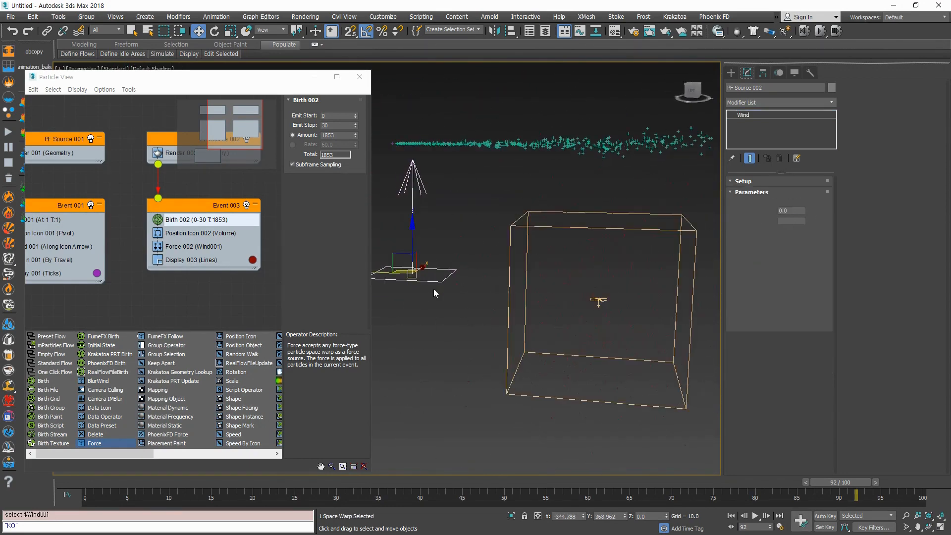
scroll(553, 274, "up", 5)
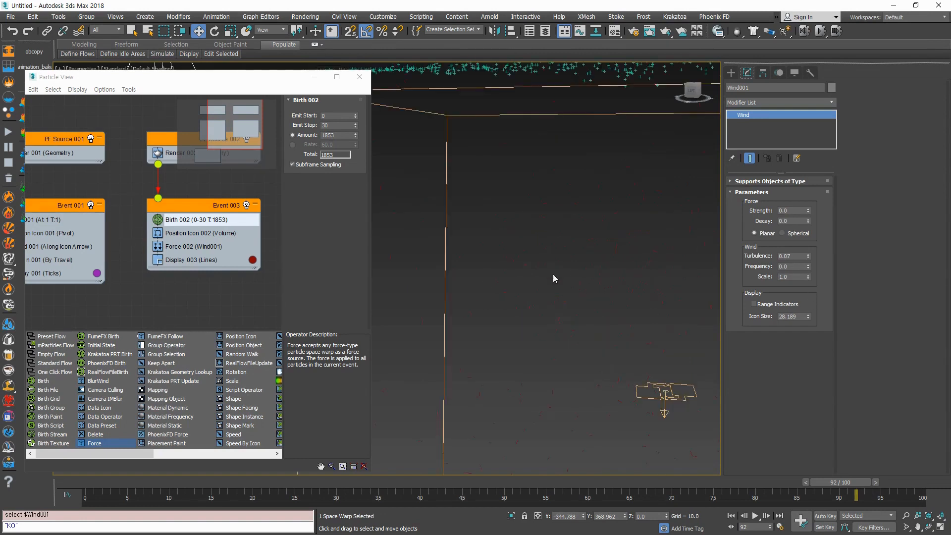
scroll(530, 262, "down", 5)
middle_click_drag(398, 302, 419, 298)
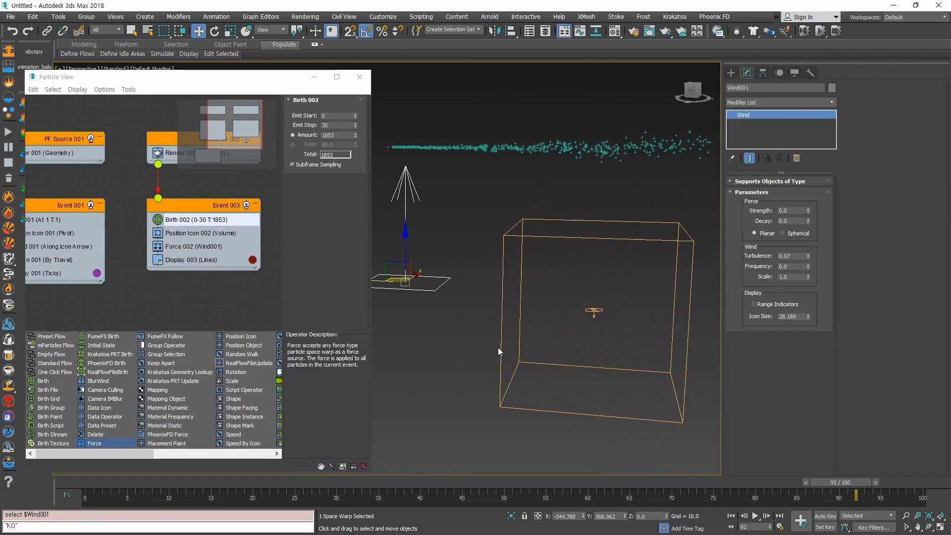
middle_click_drag(446, 325, 495, 320, "alt")
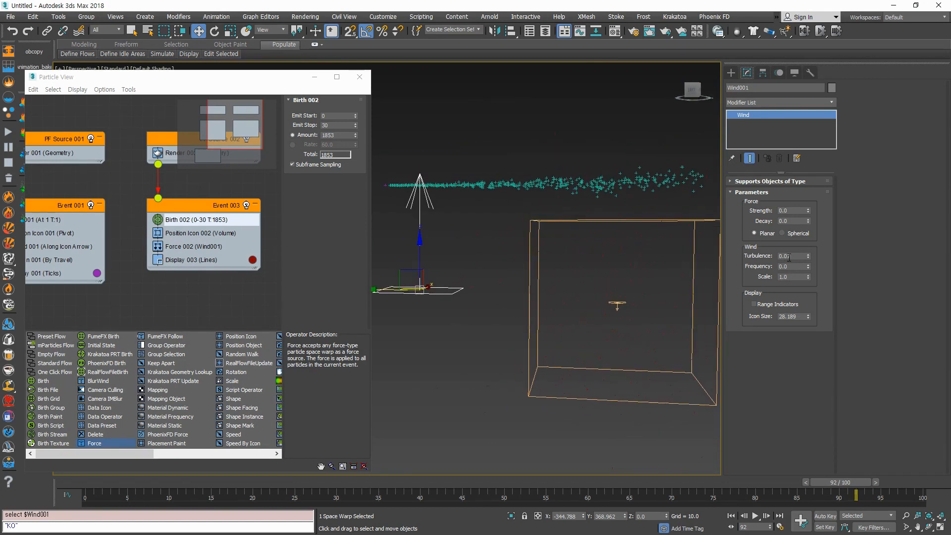
left_click_drag(808, 256, 809, 232)
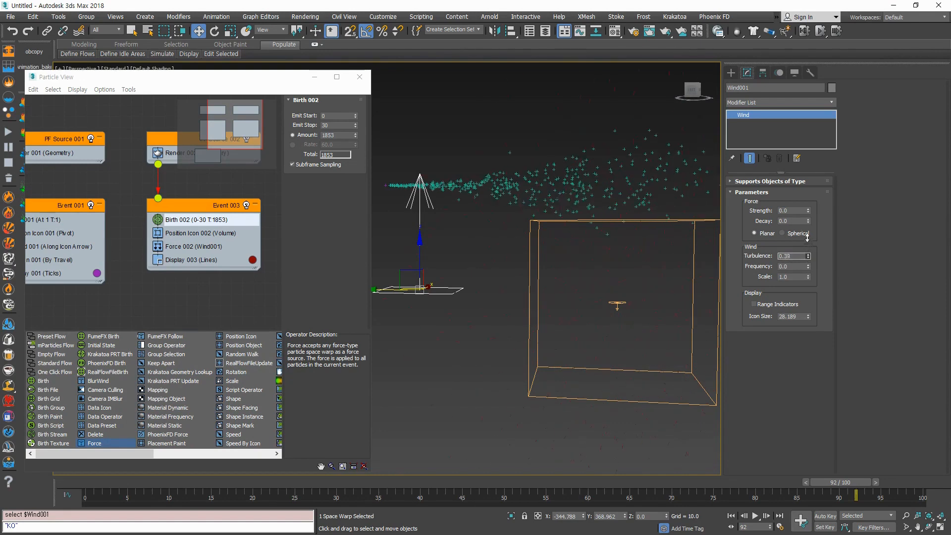
Step: Examine how the wind turbulence scatters the smoke trail and the particles around the box emitter
scroll(656, 311, "down", 4)
middle_click_drag(658, 337, 662, 372, "alt")
middle_click_drag(663, 372, 587, 327)
scroll(559, 388, "up", 4)
middle_click_drag(545, 269, 575, 352)
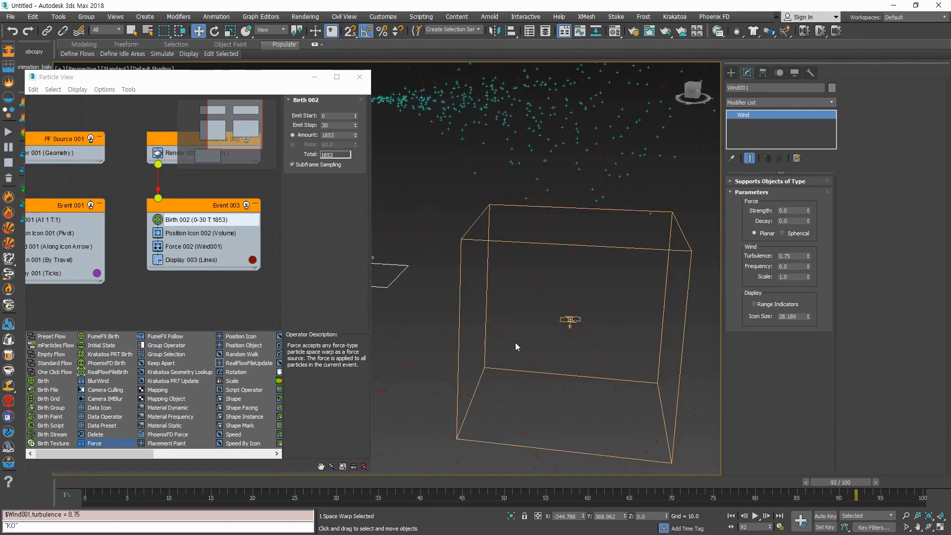
middle_click_drag(515, 343, 546, 350)
scroll(537, 360, "down", 2)
scroll(543, 348, "up", 2)
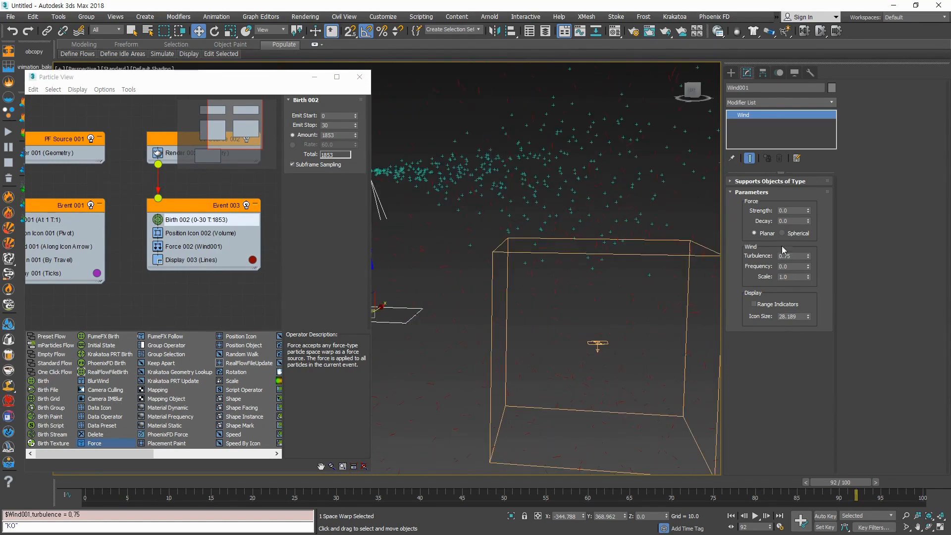
middle_click_drag(597, 330, 604, 296)
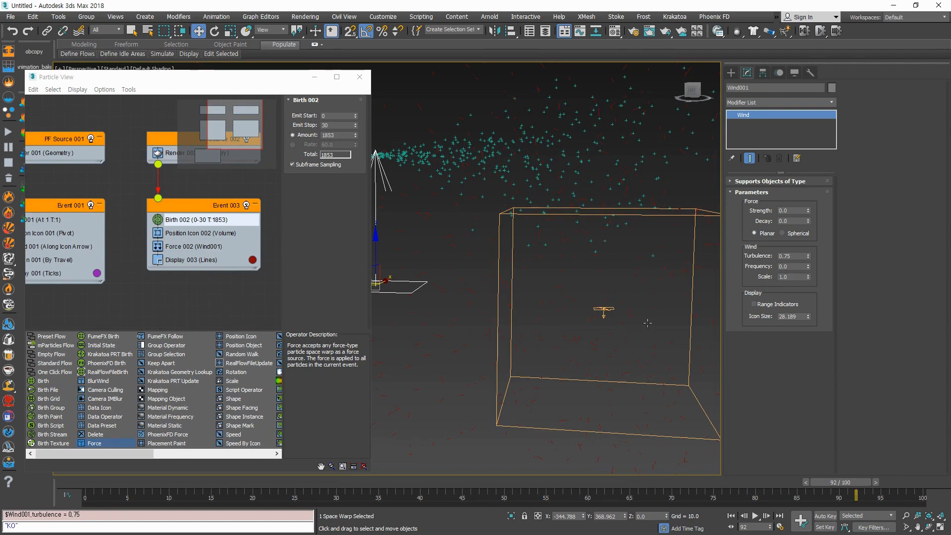
Step: Set the turbulence scale of Wind001 to 0 and compare the shape of the smoke trail
left_click_drag(810, 278, 804, 330)
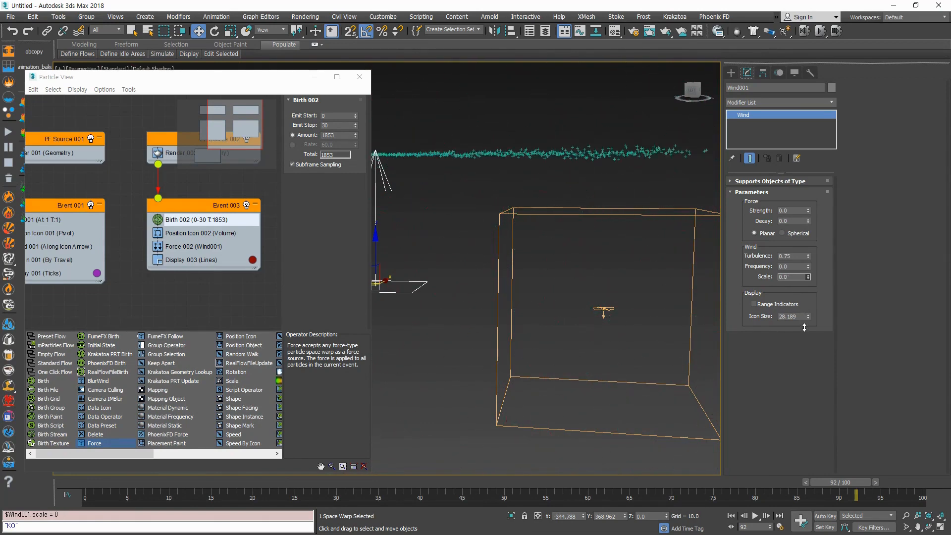
scroll(562, 198, "down", 4)
scroll(561, 198, "up", 2)
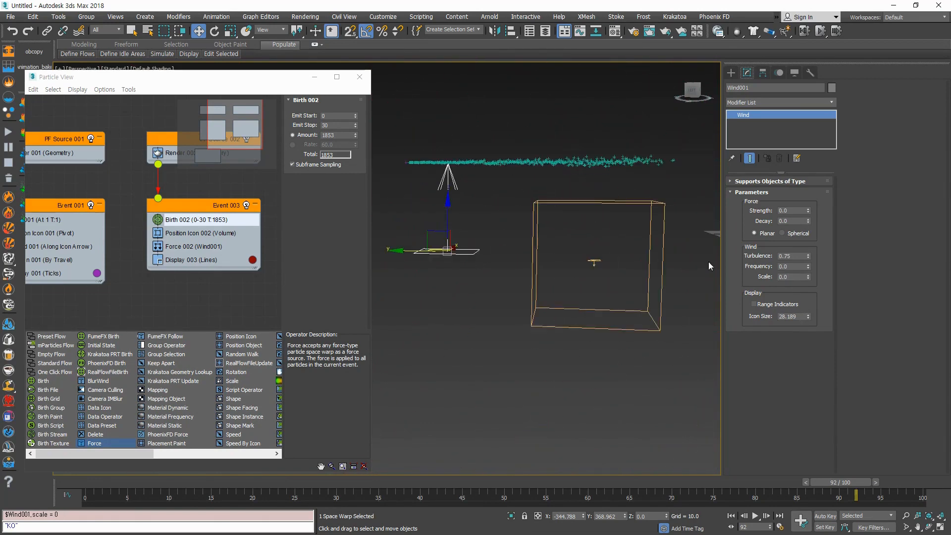
Step: Set the turbulence scale of Wind001 to 0.01 and examine the shape of the smoke trail from several angles
left_click(809, 275)
scroll(637, 296, "down", 4)
middle_click_drag(638, 298, 583, 301, "alt")
scroll(570, 250, "down", 3)
middle_click_drag(554, 215, 529, 270)
scroll(529, 270, "up", 3)
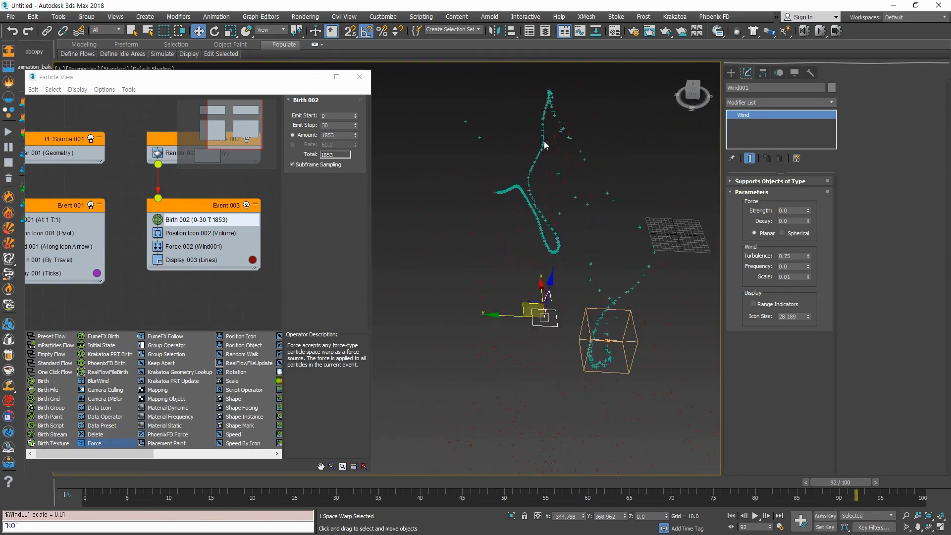
middle_click_drag(640, 335, 716, 231, "alt")
Step: Raise the turbulence scale of Wind001 to 4.79 and select the PF Source 002 emitter to inspect its particle lines
left_click_drag(809, 278, 796, 38)
middle_click_drag(610, 365, 614, 276, "alt")
left_click_drag(520, 365, 513, 373)
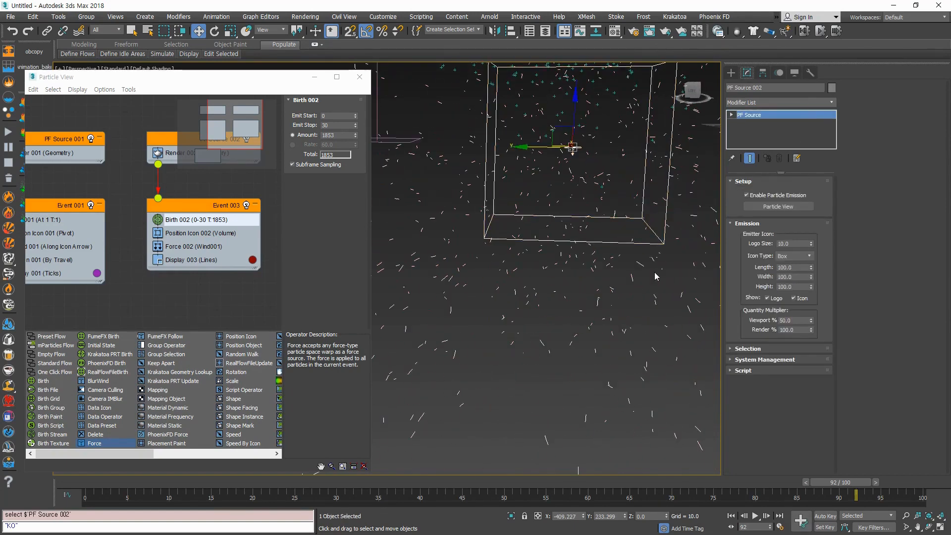
Step: Clear the selection and change the Display 003 particle colour to bright cyan with RGB 6, 255, 217
left_click(569, 373)
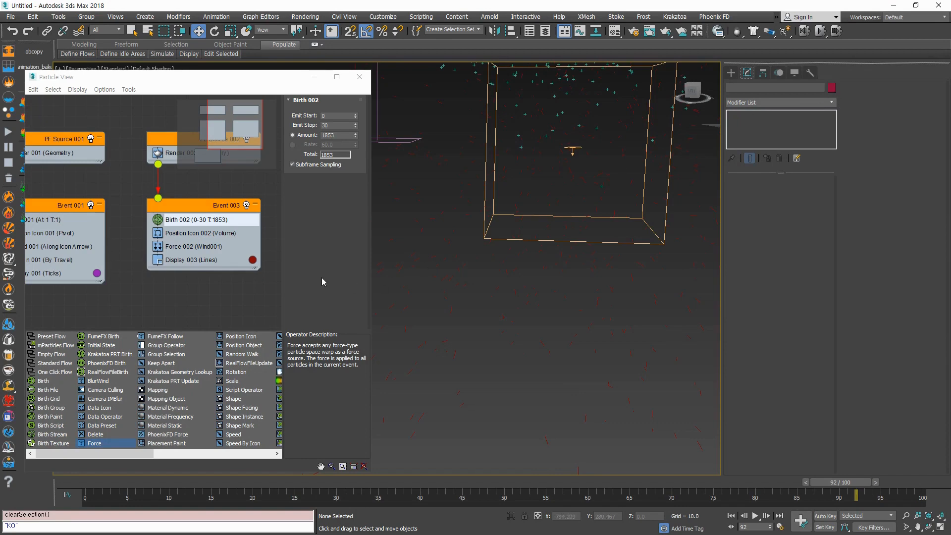
left_click(252, 260)
left_click(243, 75)
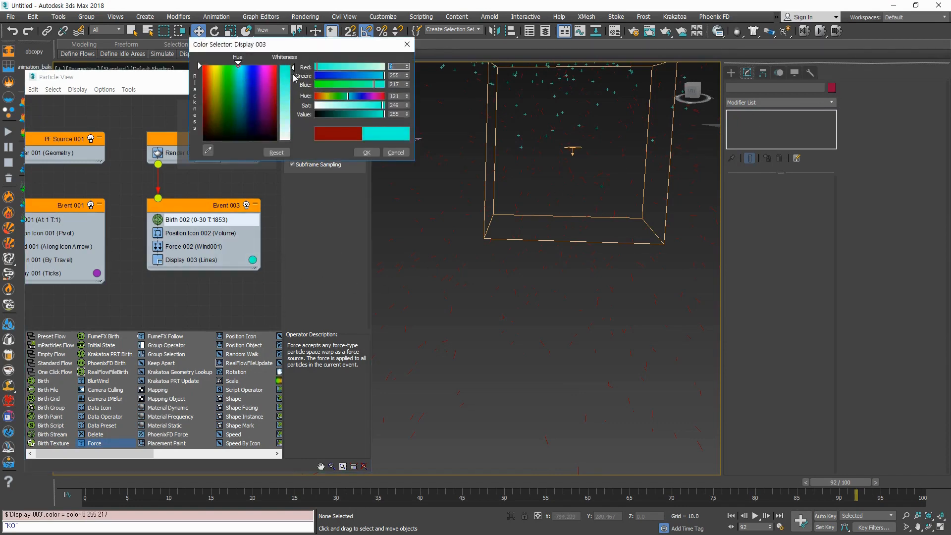
left_click(367, 152)
Step: Step back through previous viewport views and examine how the cyan particle lines spread around the wind icon and smoke trail
key("shift+z")
key("shift+z")
key("shift+z")
key("shift+z")
key("shift+z")
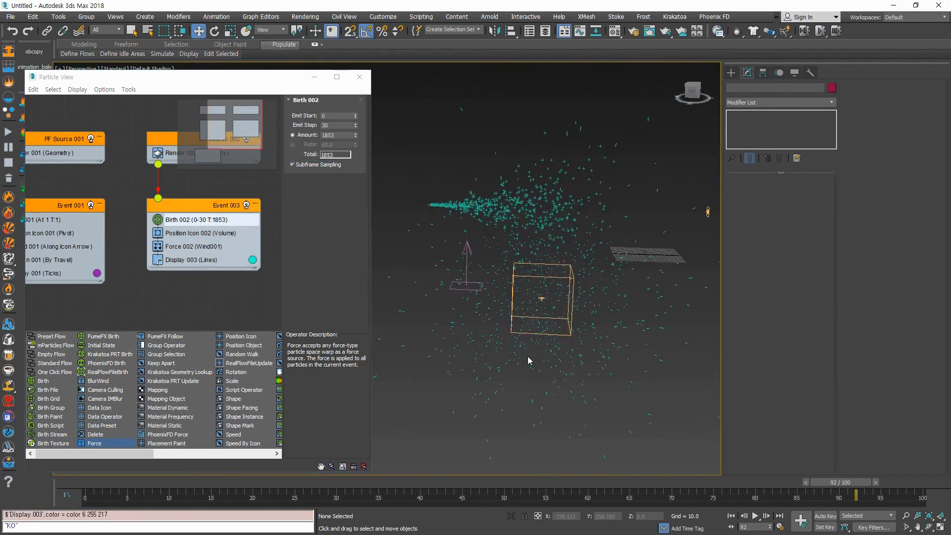
key("shift+z")
key("shift+z")
key("shift+z")
key("shift+z")
key("shift+z")
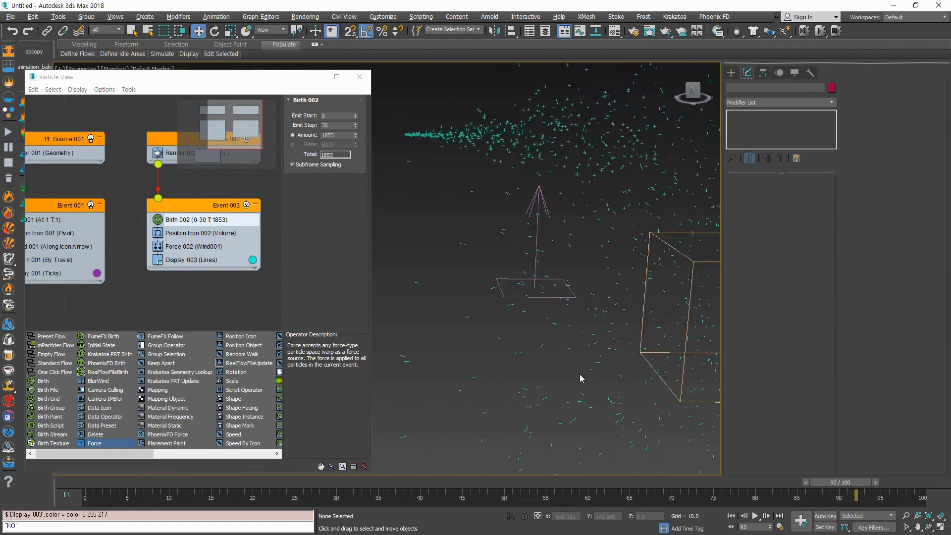
scroll(471, 264, "up", 3)
middle_click_drag(472, 263, 556, 316)
scroll(547, 304, "down", 3)
scroll(615, 349, "up", 3)
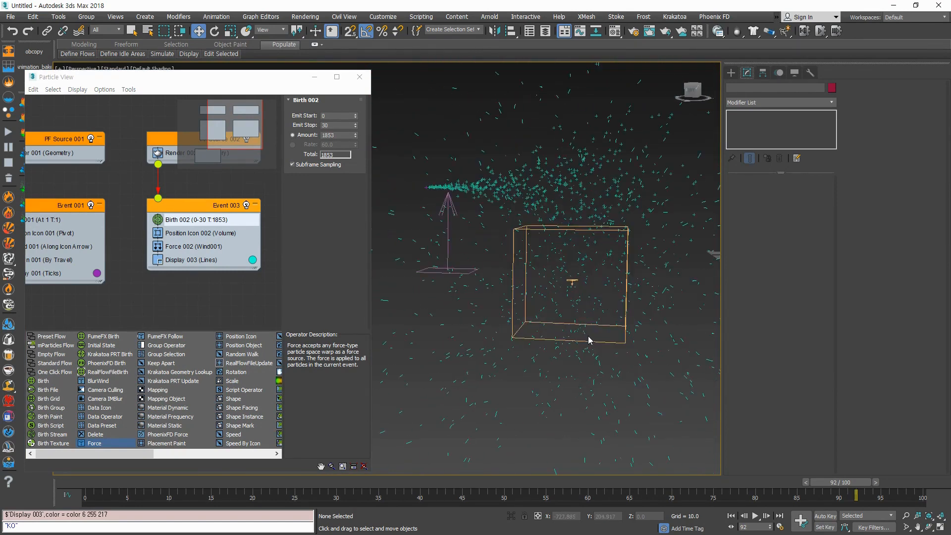
scroll(571, 280, "up", 3)
scroll(557, 352, "down", 3)
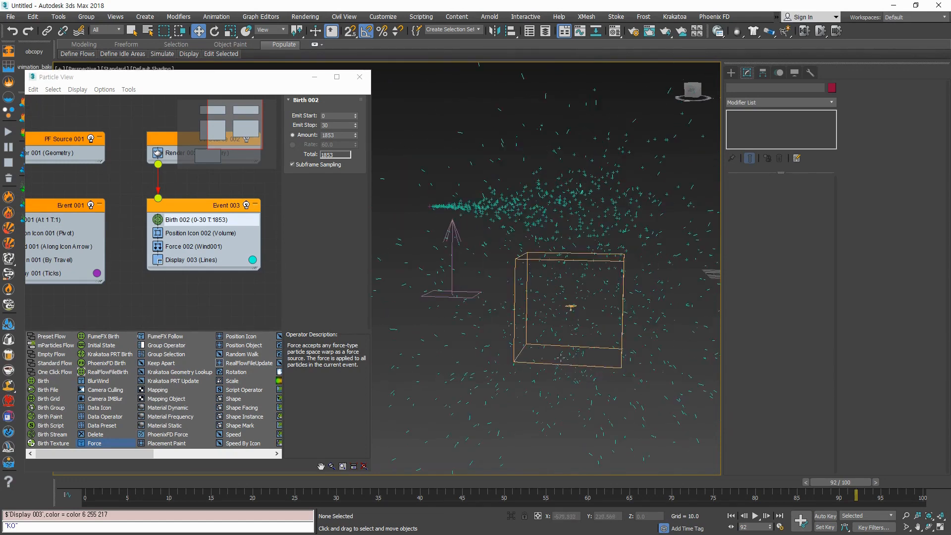
scroll(564, 331, "up", 3)
middle_click_drag(601, 288, 459, 327)
scroll(556, 294, "down", 3)
Step: Select the Wind001 icon beside the emitter box and set its turbulence scale to 0.03
left_click(441, 269)
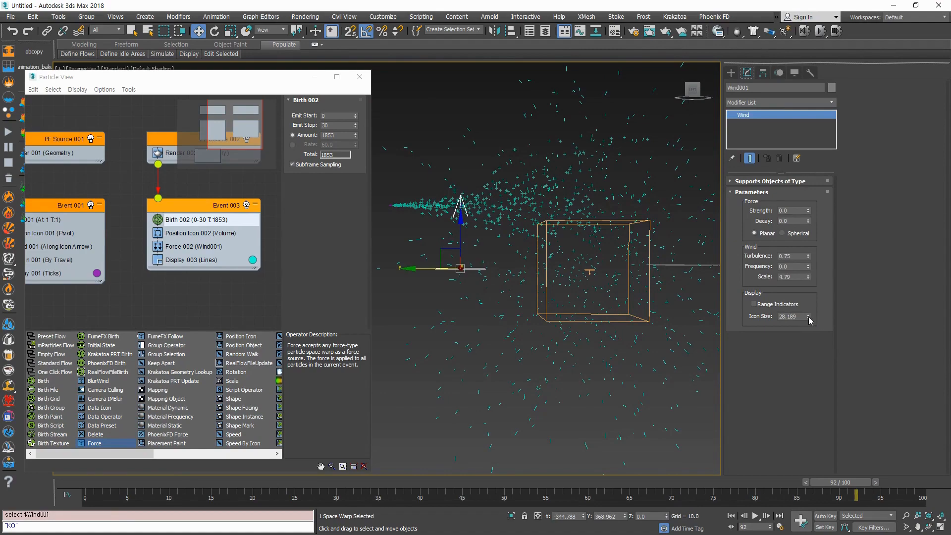
left_click_drag(809, 276, 808, 330)
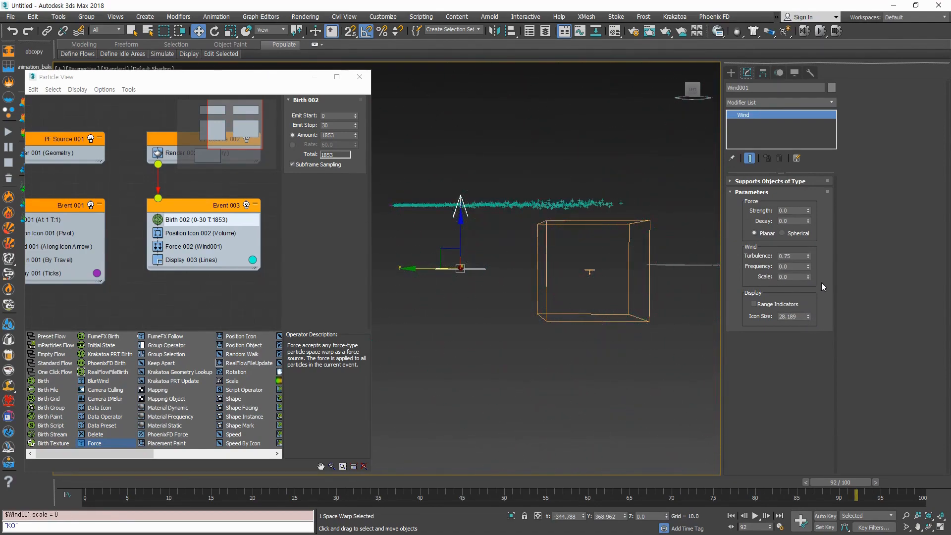
left_click(809, 275)
middle_click_drag(504, 268, 524, 319, "alt")
scroll(524, 320, "up", 4)
middle_click_drag(649, 228, 518, 270, "alt")
left_click(807, 275)
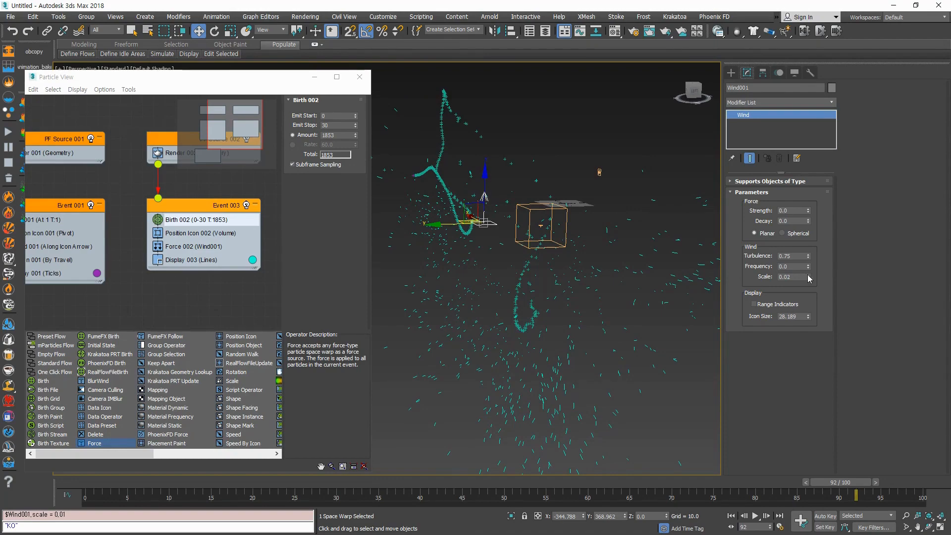
left_click(808, 275)
middle_click_drag(609, 261, 873, 246, "alt")
Step: Lower the turbulence of Wind001 to 0.02
left_click_drag(808, 256, 809, 290)
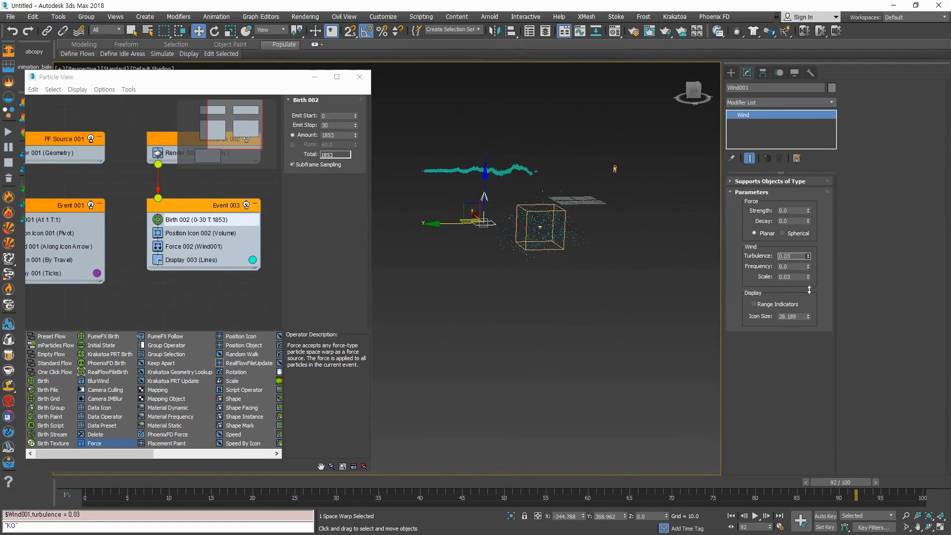
left_click(809, 255)
scroll(526, 286, "up", 10)
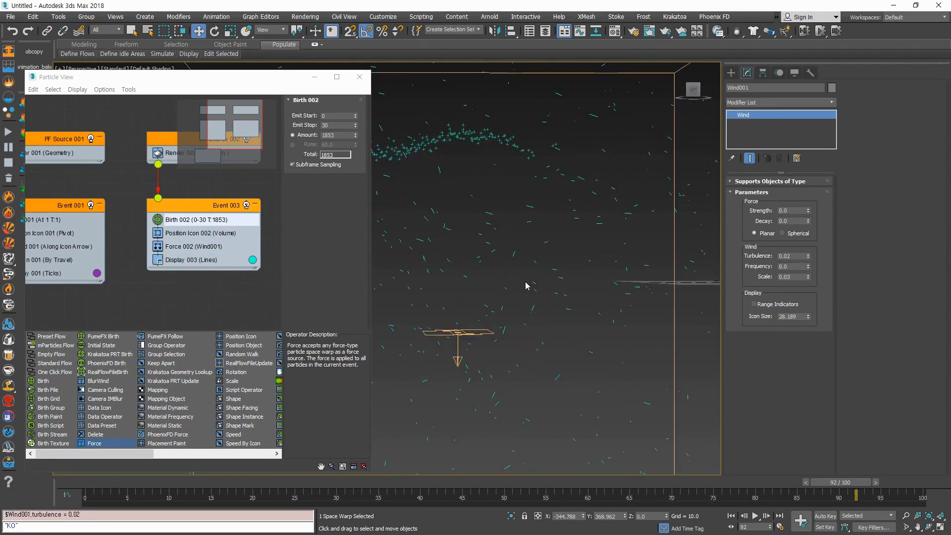
scroll(526, 286, "down", 6)
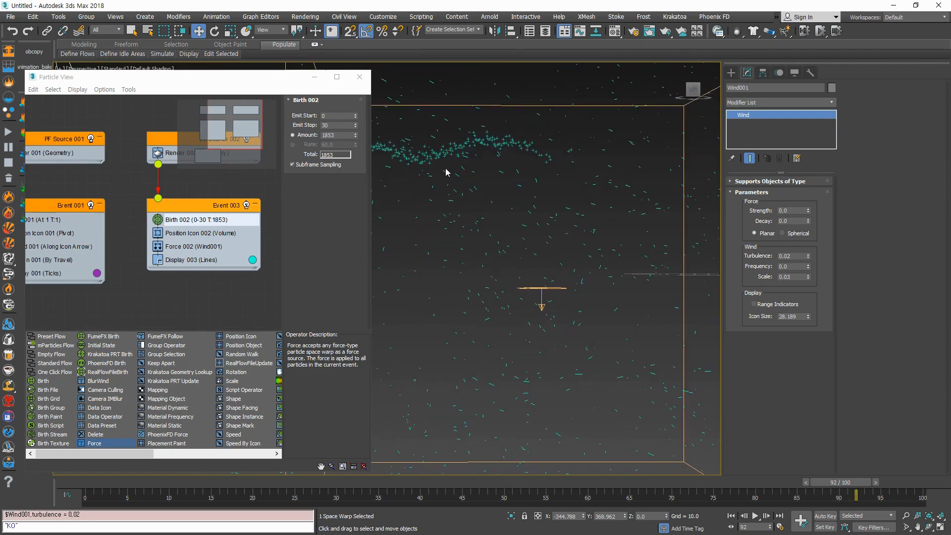
Step: Examine the cyan particle lines inside the box emitter from the side and from above, comparing them with the smoke trail
middle_click_drag(535, 253, 473, 173, "alt")
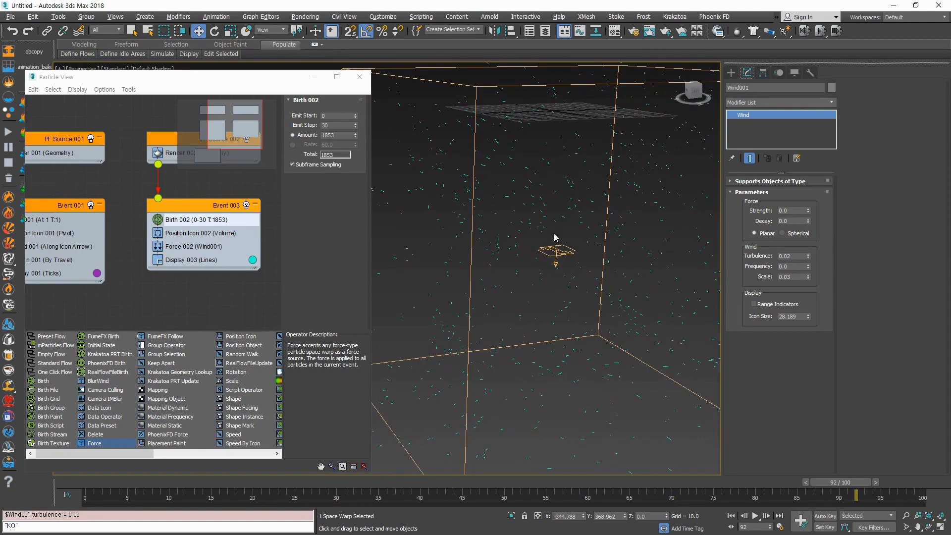
middle_click_drag(554, 233, 542, 253, "alt")
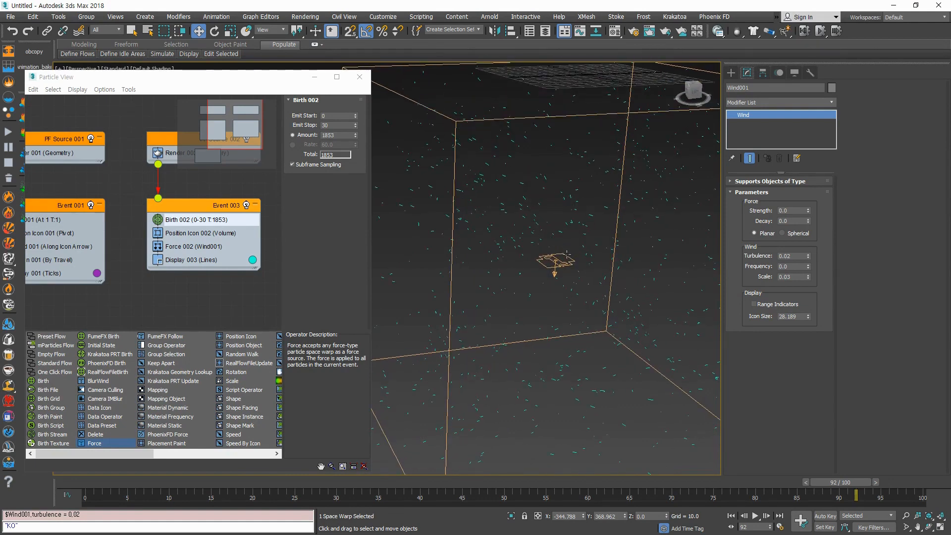
middle_click_drag(645, 182, 595, 363)
scroll(615, 196, "down", 3)
scroll(567, 305, "up", 3)
scroll(594, 364, "down", 5)
middle_click_drag(586, 199, 585, 322)
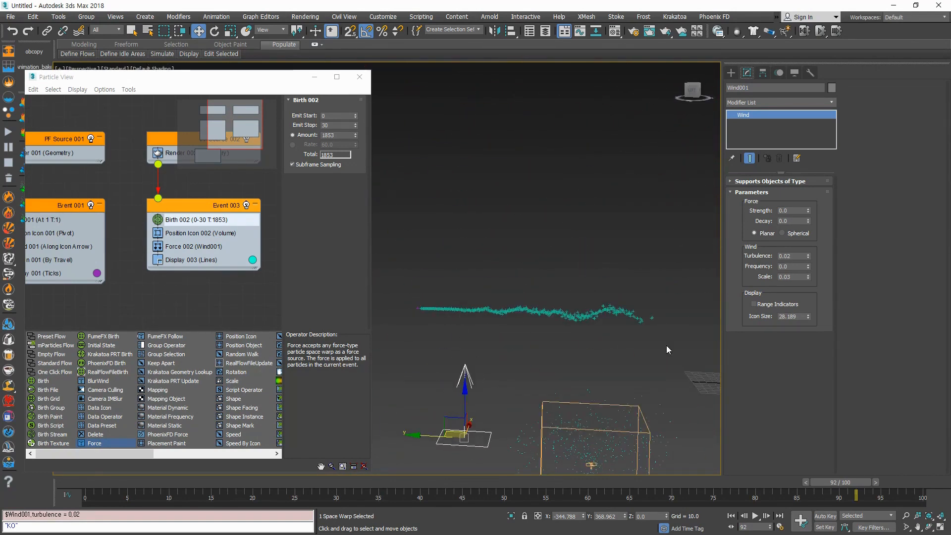
middle_click_drag(607, 393, 564, 242)
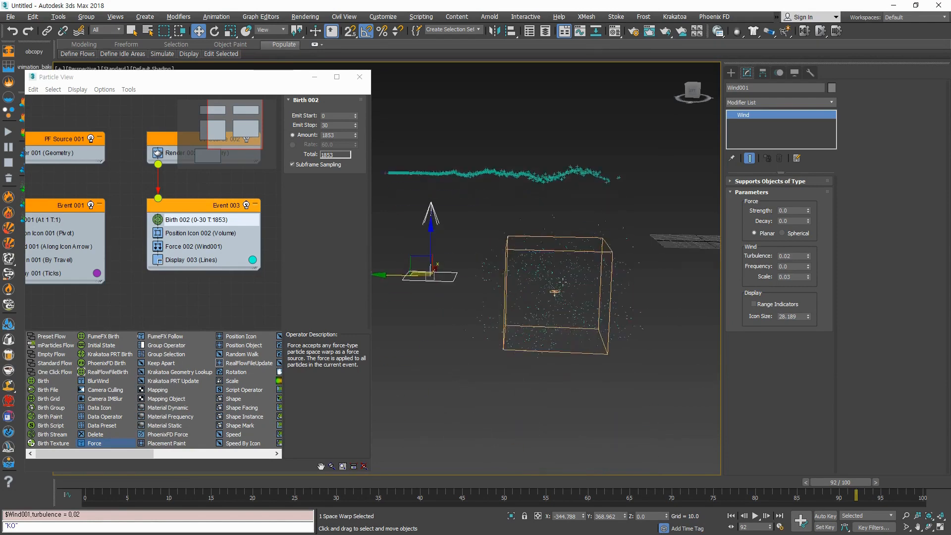
scroll(563, 339, "up", 4)
middle_click_drag(556, 293, 573, 417, "alt")
scroll(565, 283, "down", 3)
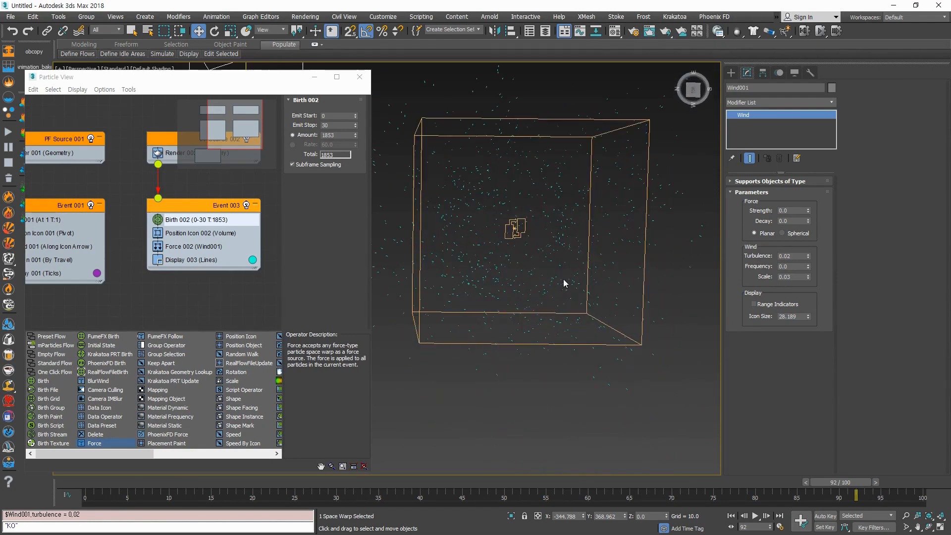
scroll(602, 357, "down", 5)
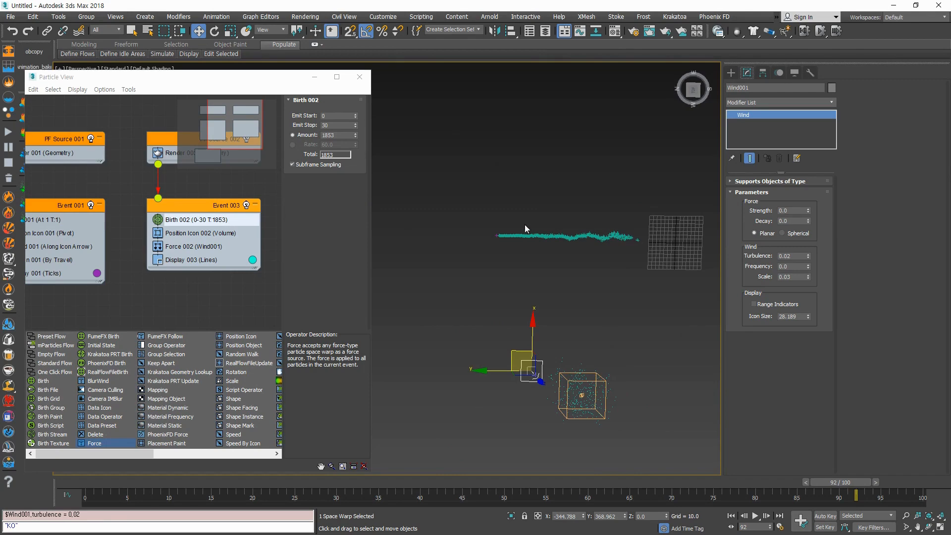
scroll(598, 391, "up", 5)
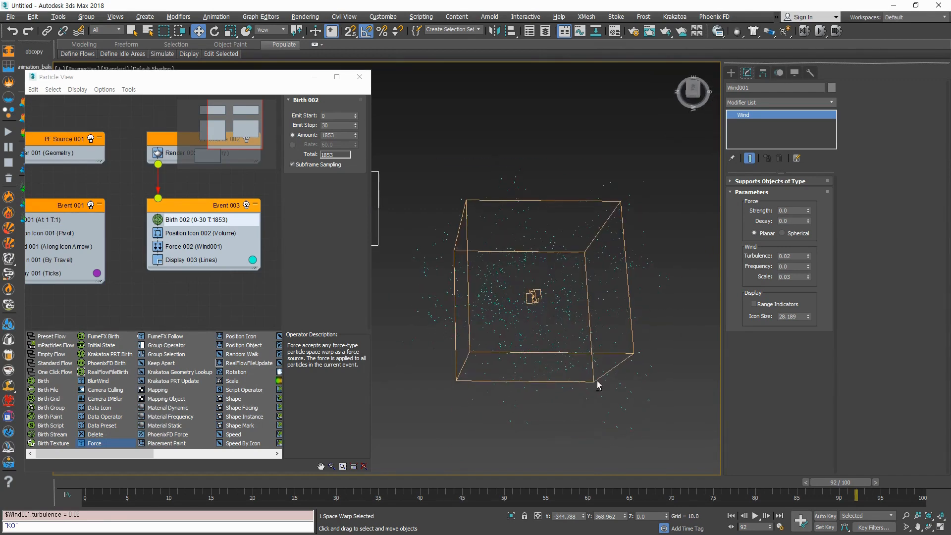
Step: Inspect the direction of the particle lines in the box up close and compare it with the waves of the smoke trail
middle_click_drag(625, 355, 619, 312, "alt")
scroll(569, 269, "up", 6)
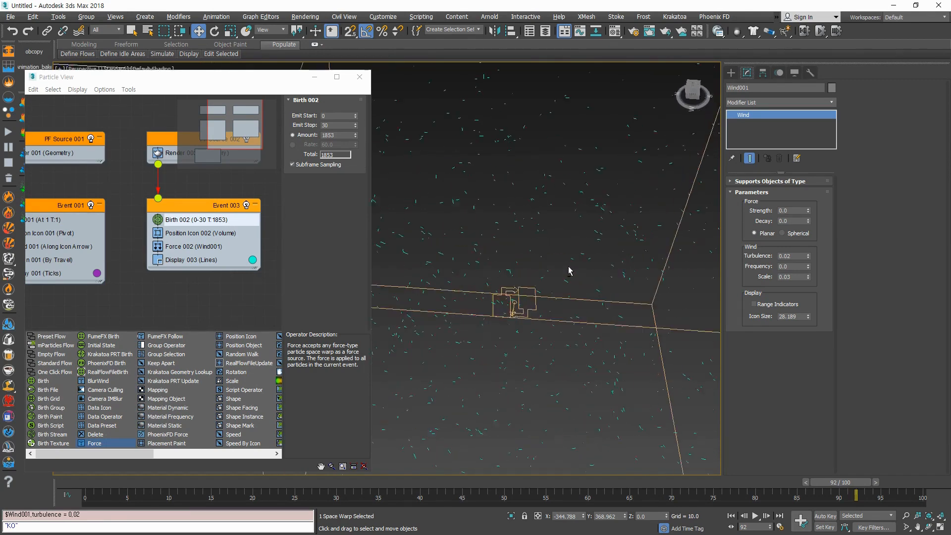
scroll(568, 249, "down", 5)
middle_click_drag(569, 249, 526, 271, "alt")
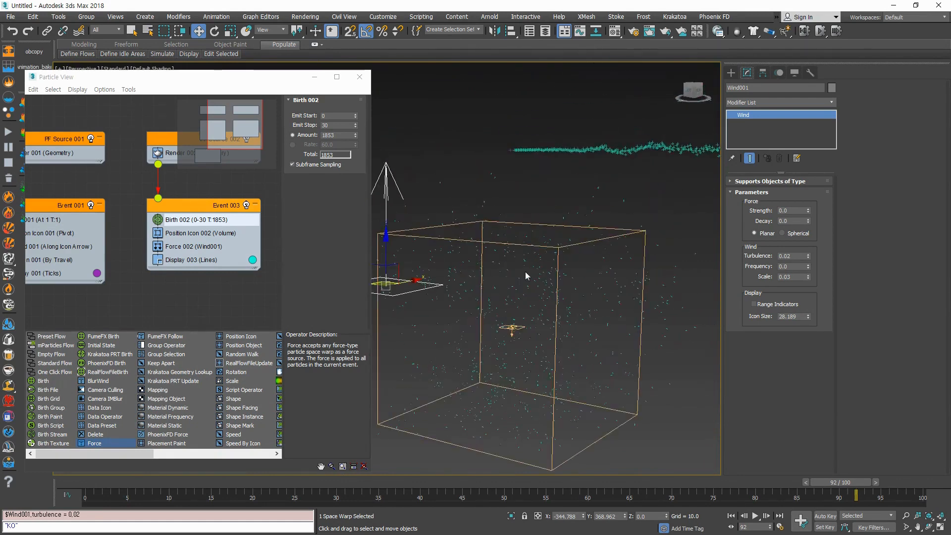
scroll(526, 273, "up", 5)
scroll(545, 260, "down", 5)
scroll(564, 237, "up", 5)
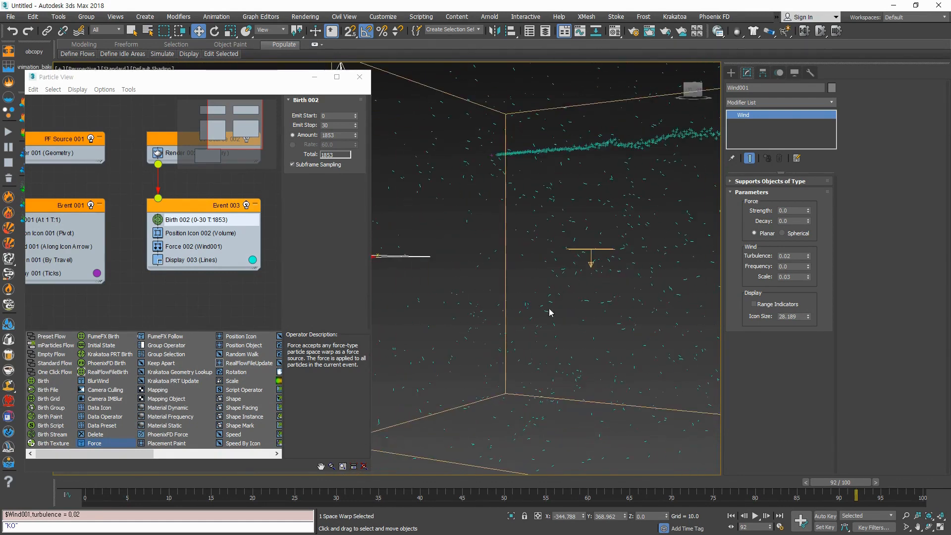
scroll(549, 308, "down", 5)
scroll(506, 290, "up", 5)
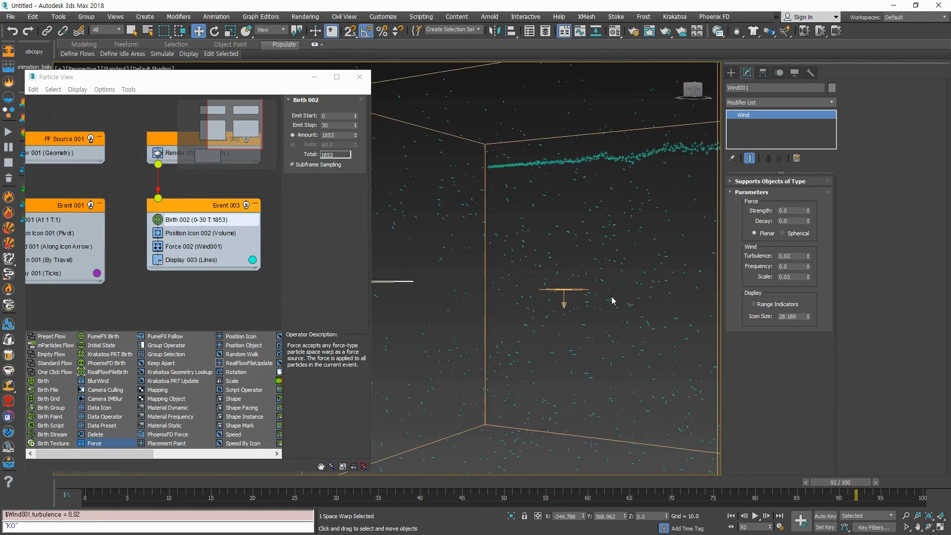
scroll(524, 281, "down", 5)
middle_click_drag(510, 244, 550, 307, "alt")
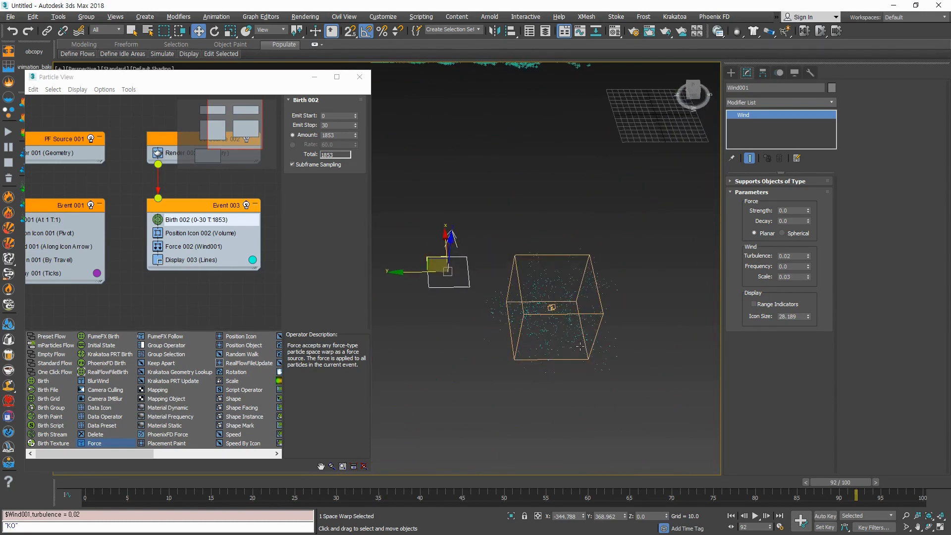
scroll(565, 315, "up", 3)
scroll(562, 310, "down", 3)
middle_click_drag(571, 207, 612, 340)
scroll(612, 341, "up", 3)
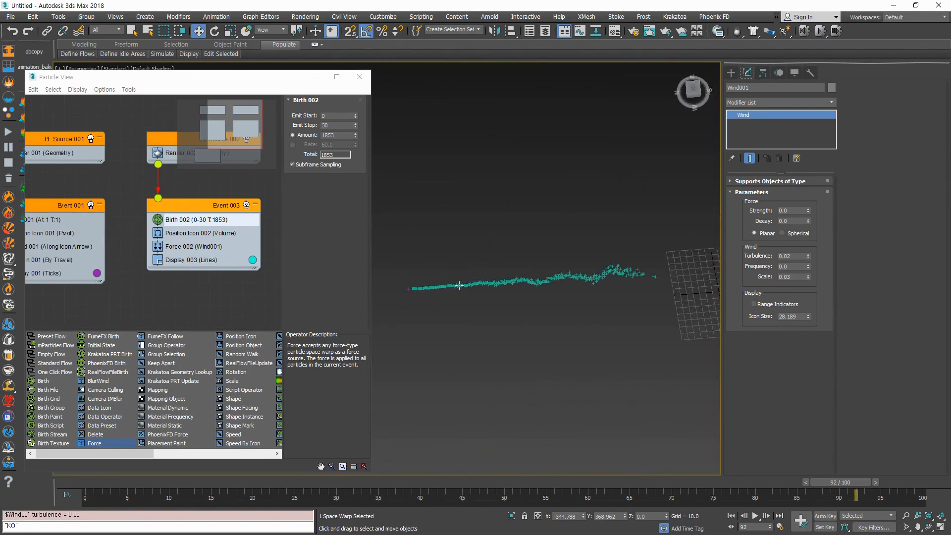
middle_click_drag(630, 290, 612, 272, "alt")
middle_click_drag(594, 436, 572, 268)
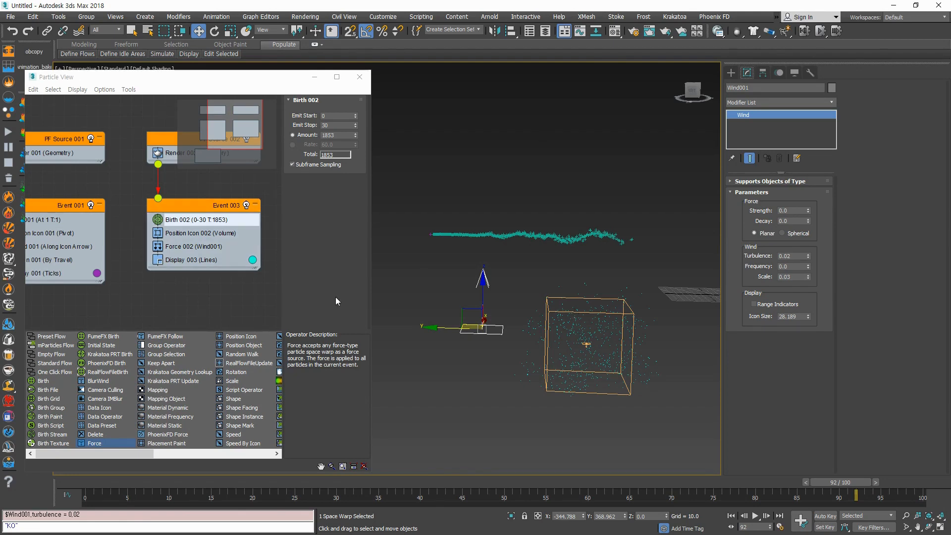
Step: Check the spread of the particle lines around the box emitter at several distances, keeping the wind icon and trail in view
scroll(607, 350, "up", 6)
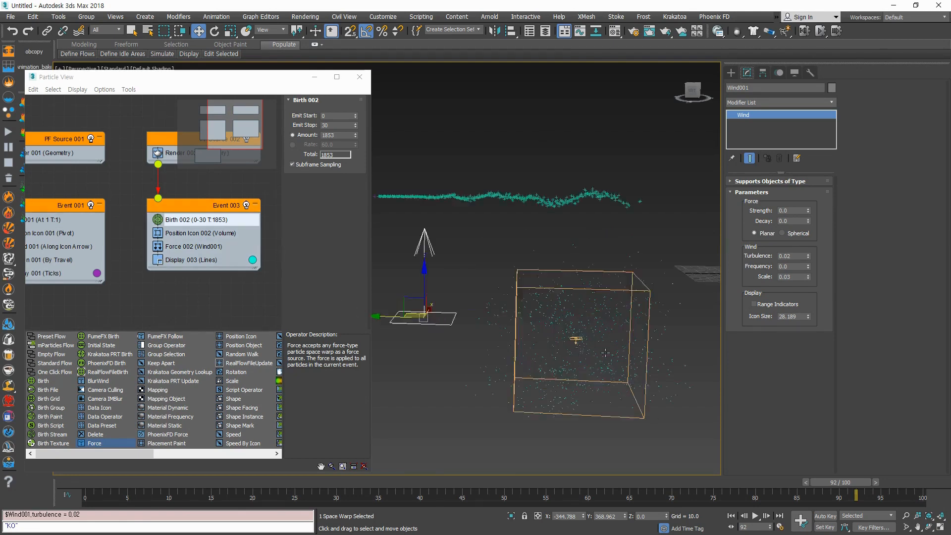
scroll(581, 317, "down", 3)
middle_click_drag(581, 317, 563, 274, "alt")
scroll(518, 260, "up", 3)
scroll(530, 306, "down", 5)
scroll(550, 383, "up", 5)
scroll(557, 332, "down", 5)
scroll(555, 333, "up", 5)
scroll(506, 362, "up", 2)
scroll(546, 293, "down", 4)
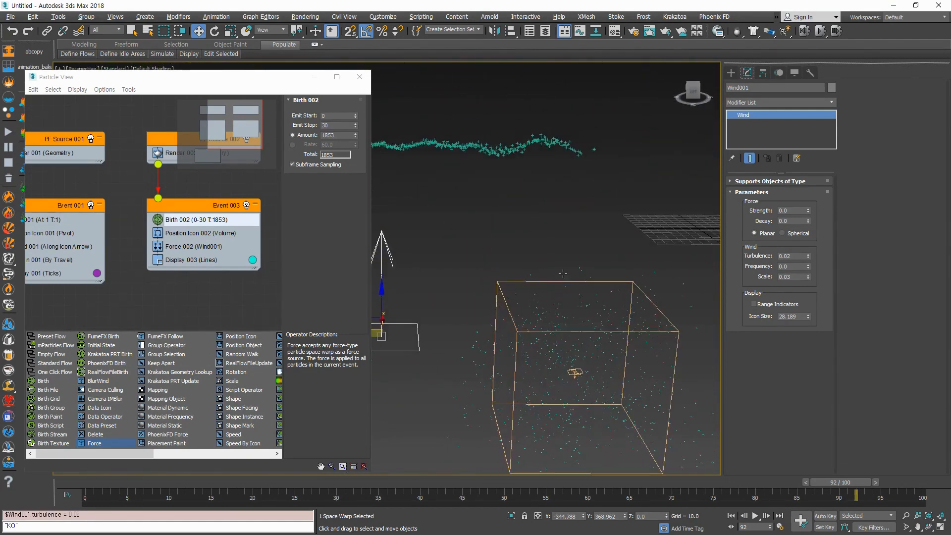
scroll(587, 314, "down", 3)
middle_click_drag(498, 195, 518, 221)
scroll(560, 277, "down", 3)
middle_click_drag(560, 280, 563, 274)
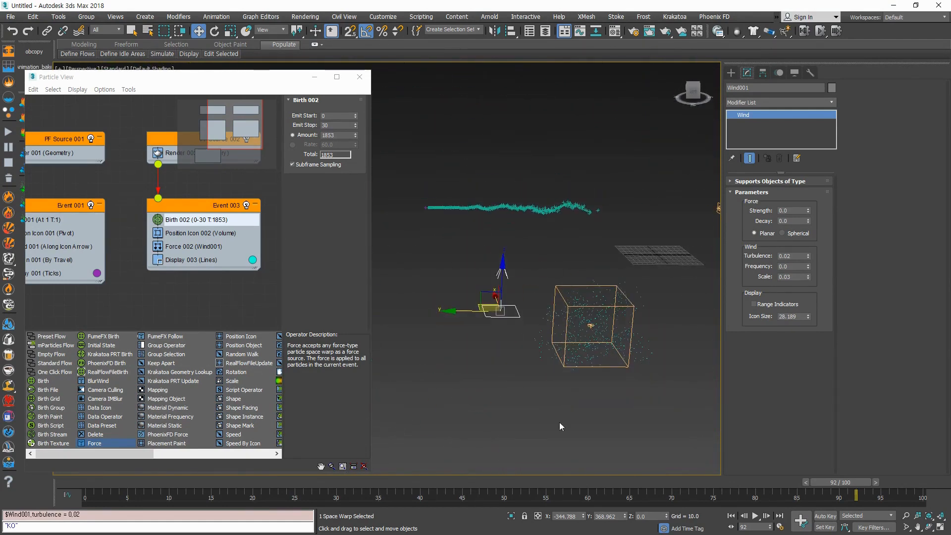
Step: Delete the whole PF Source 002 test flow together with Event 003 from the particle system
left_click(560, 422)
scroll(275, 281, "down", 3)
left_click_drag(243, 187, 138, 325)
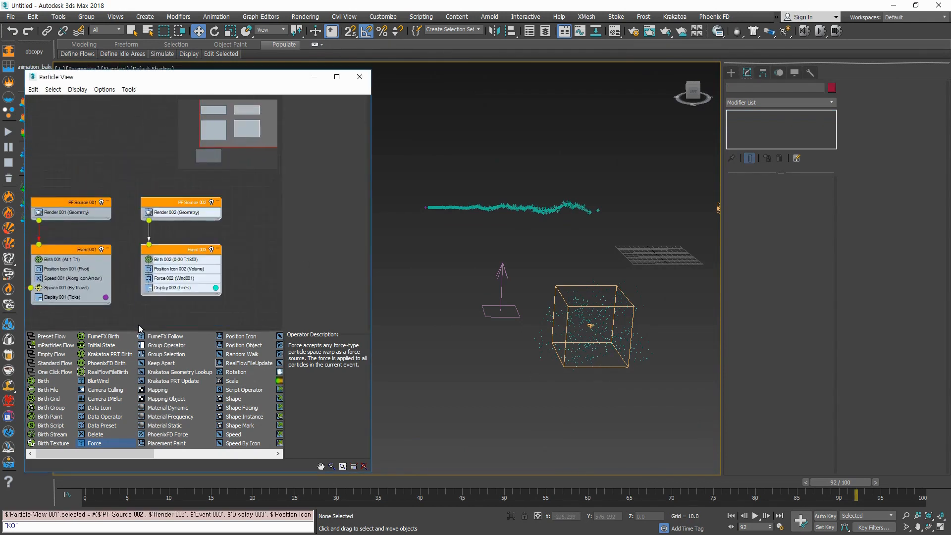
key("Delete")
Step: Select the Wind001 icon again and examine the remaining smoke trail from several angles
left_click(492, 308)
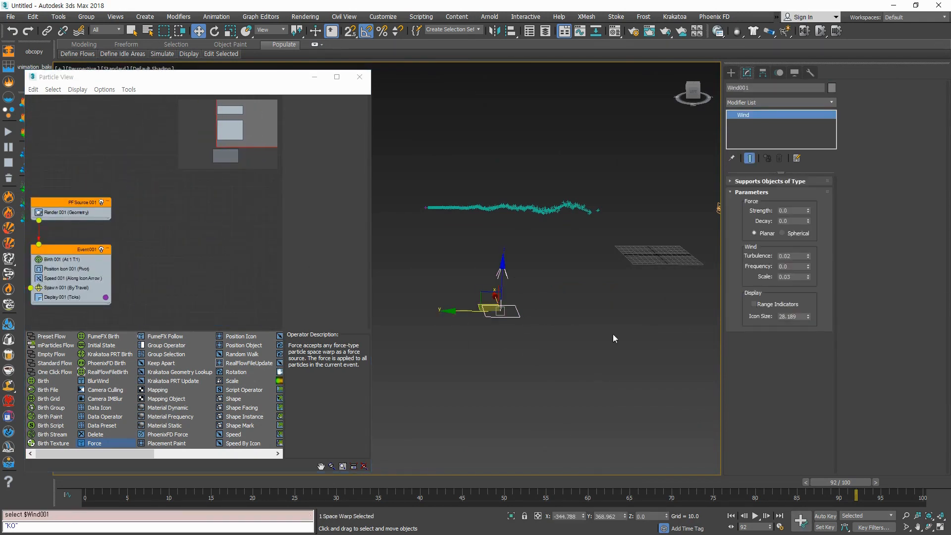
scroll(479, 213, "up", 3)
scroll(488, 223, "down", 2)
middle_click_drag(489, 223, 535, 204, "alt")
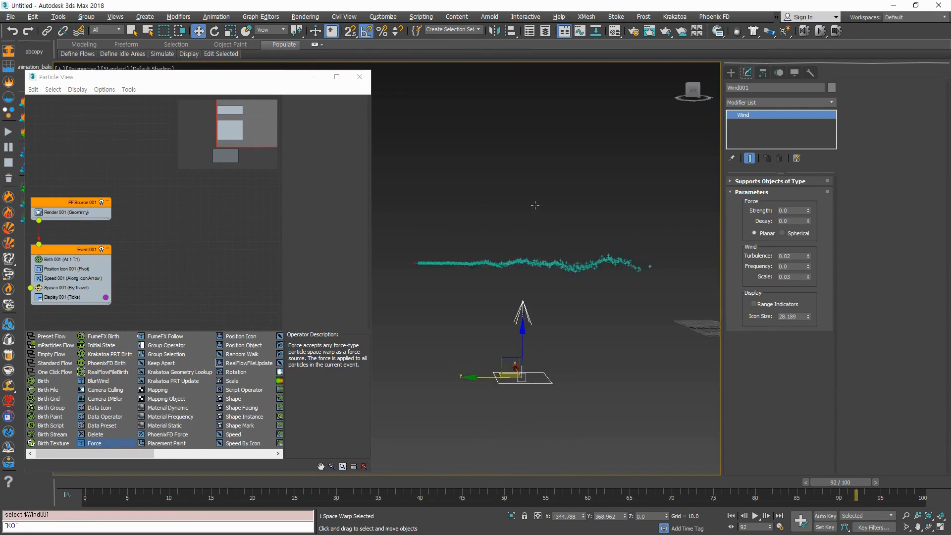
middle_click_drag(515, 251, 516, 270)
scroll(510, 272, "up", 2)
scroll(620, 288, "down", 4)
middle_click_drag(650, 293, 685, 305, "alt")
scroll(515, 277, "up", 3)
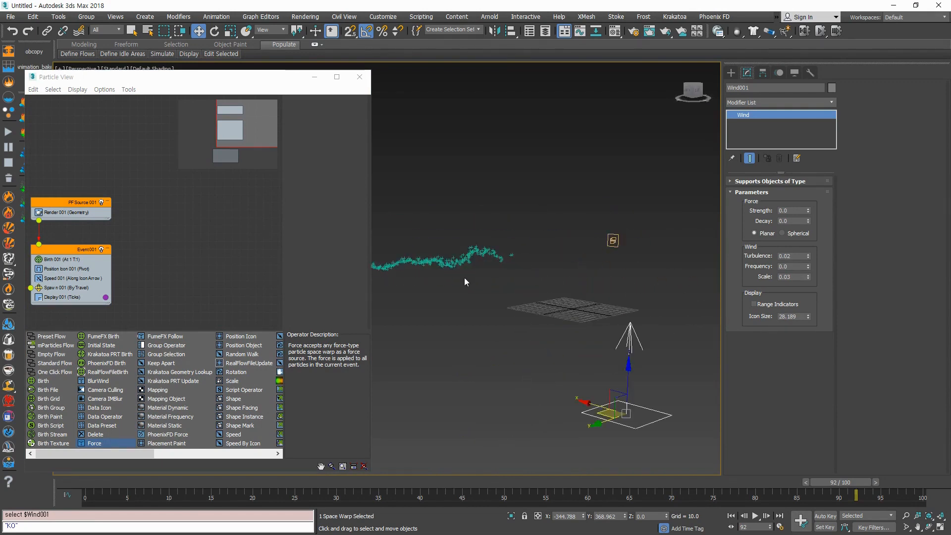
middle_click_drag(418, 362, 475, 371)
Step: Scrub the animation to frames 53 and 94 and examine how the smoke trail develops
left_click_drag(88, 483, 524, 482)
key("w")
middle_click_drag(552, 353, 466, 354, "alt")
scroll(628, 333, "down", 2)
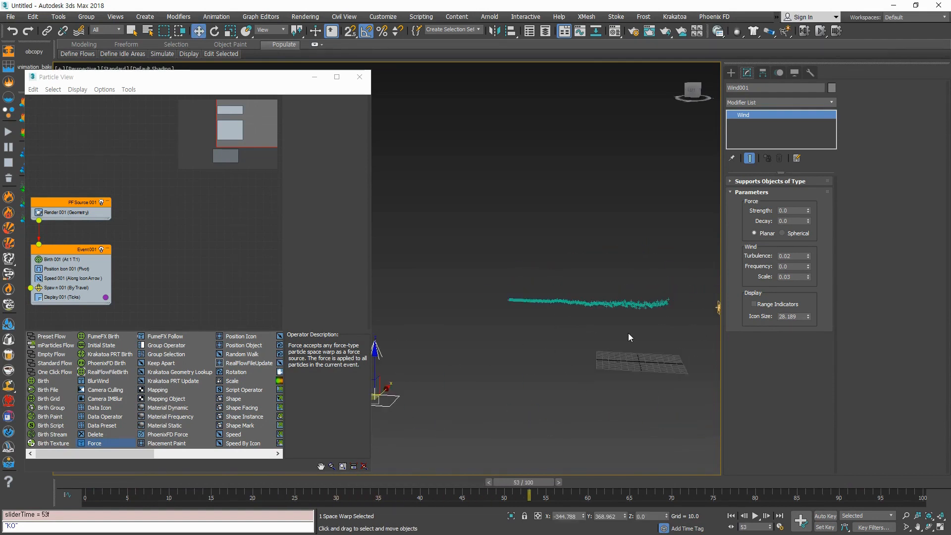
scroll(644, 332, "up", 2)
left_click_drag(524, 483, 873, 490)
middle_click_drag(530, 352, 669, 369)
scroll(543, 338, "down", 2)
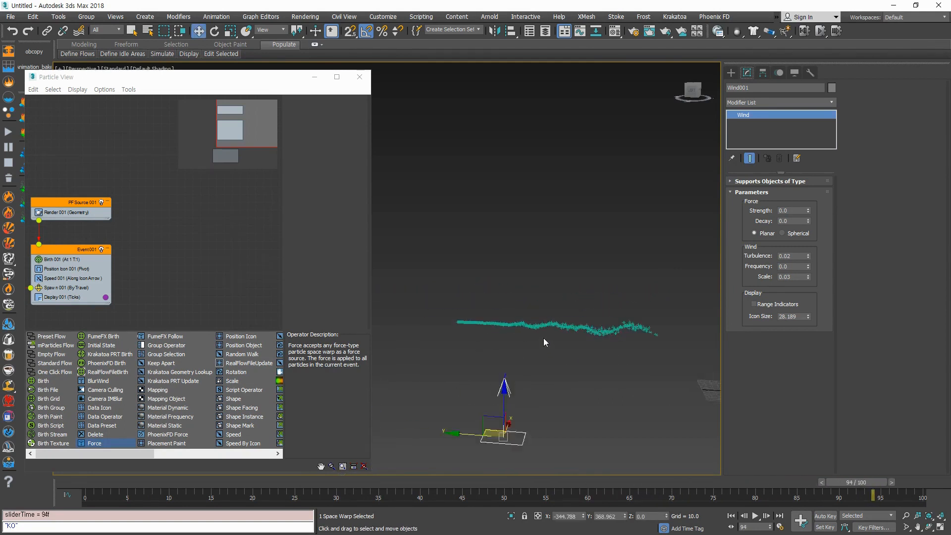
scroll(550, 333, "up", 2)
Step: Scrub repeatedly from the early frames to frame 100 to review the motion of the turbulent smoke trail
left_click_drag(312, 486, 83, 489)
left_click_drag(82, 490, 933, 459)
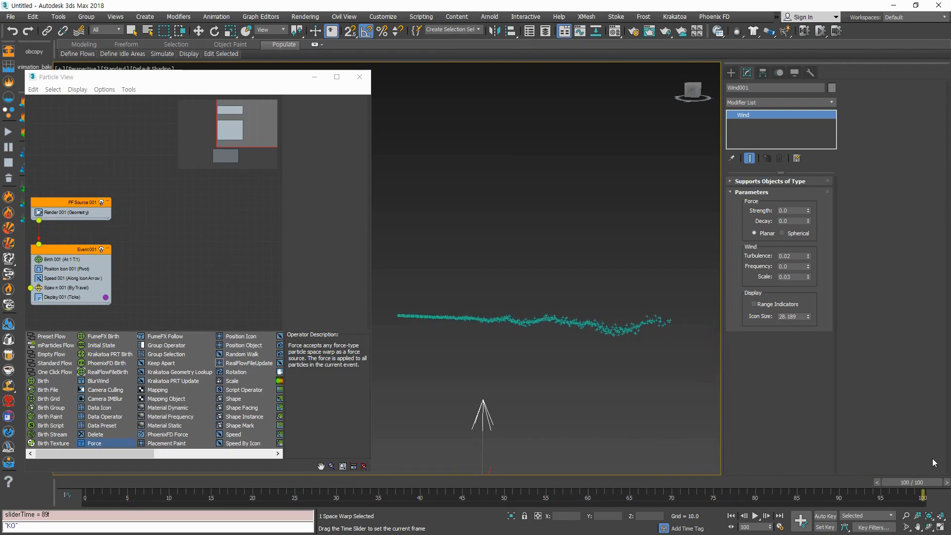
key("w")
middle_click_drag(620, 371, 598, 355)
scroll(598, 400, "down", 4)
scroll(599, 402, "up", 2)
middle_click_drag(599, 401, 607, 401, "alt")
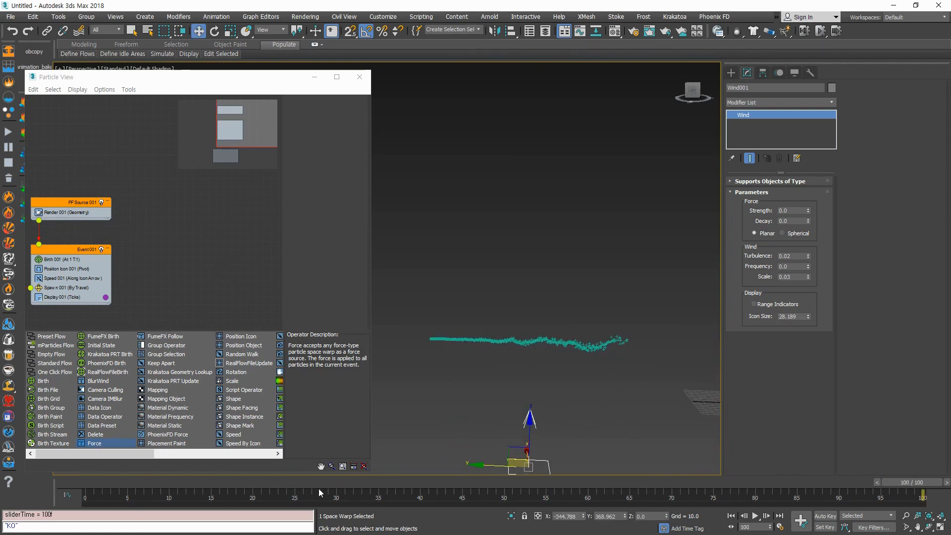
left_click_drag(296, 486, 925, 453)
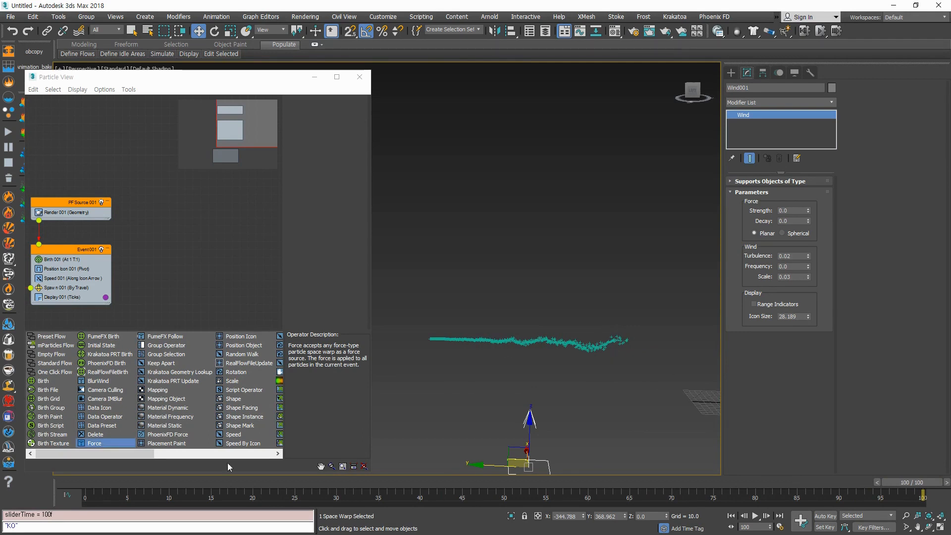
left_click_drag(138, 488, 922, 468)
key("w")
Step: Set the Delete 001 operator in Event 002 to a particle life span of 83 with a variation of 22
left_click(250, 308)
middle_click_drag(149, 327, 229, 243)
middle_click_drag(603, 347, 546, 350)
left_click(158, 280)
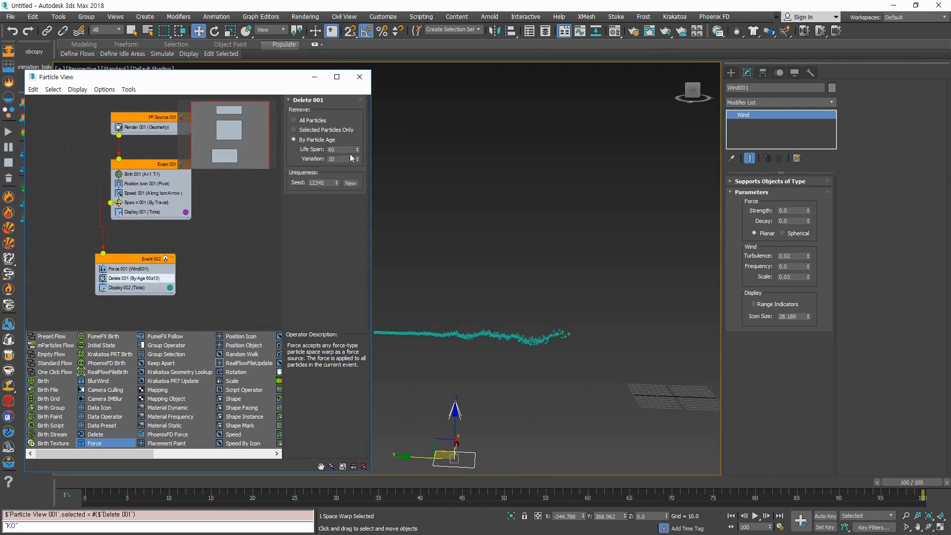
left_click_drag(357, 150, 358, 146)
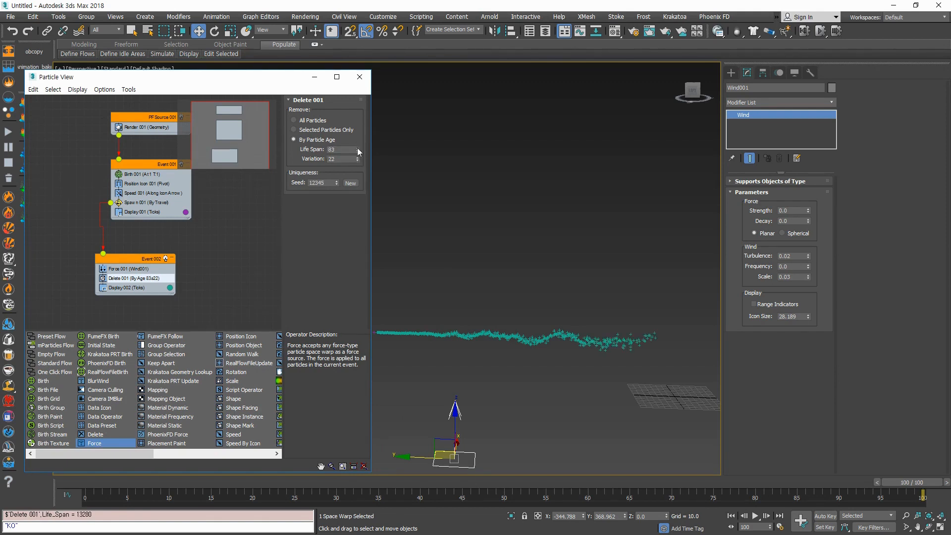
Step: Scrub the animation through to frame 100 to check the smoke trail with the new particle life span
scroll(520, 267, "down", 3)
middle_click_drag(541, 297, 552, 296, "alt")
left_click_drag(135, 483, 923, 483)
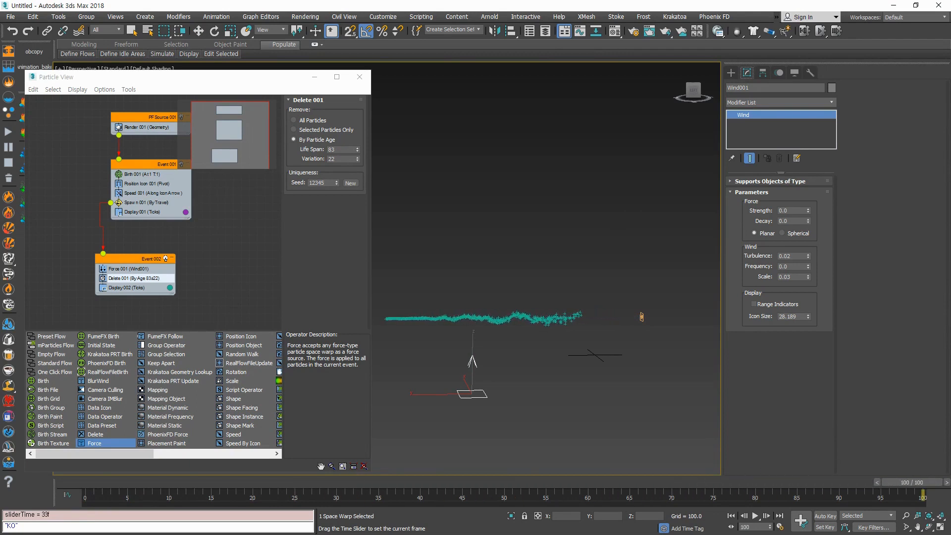
Step: Examine the smoke trail at frame 100 up close and from several angles
key("w")
scroll(456, 340, "up", 4)
middle_click_drag(505, 349, 547, 325, "alt")
scroll(607, 356, "up", 4)
scroll(607, 356, "down", 2)
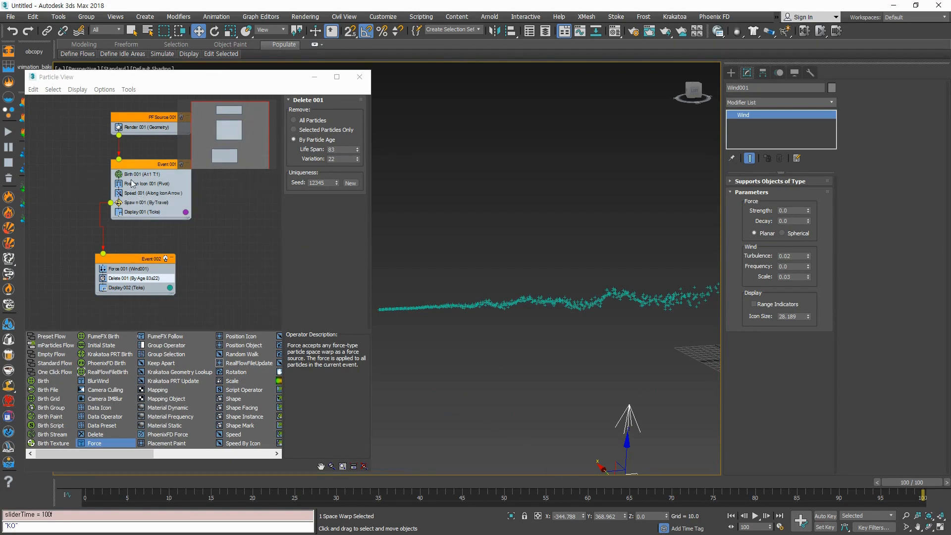
middle_click_drag(574, 369, 566, 347)
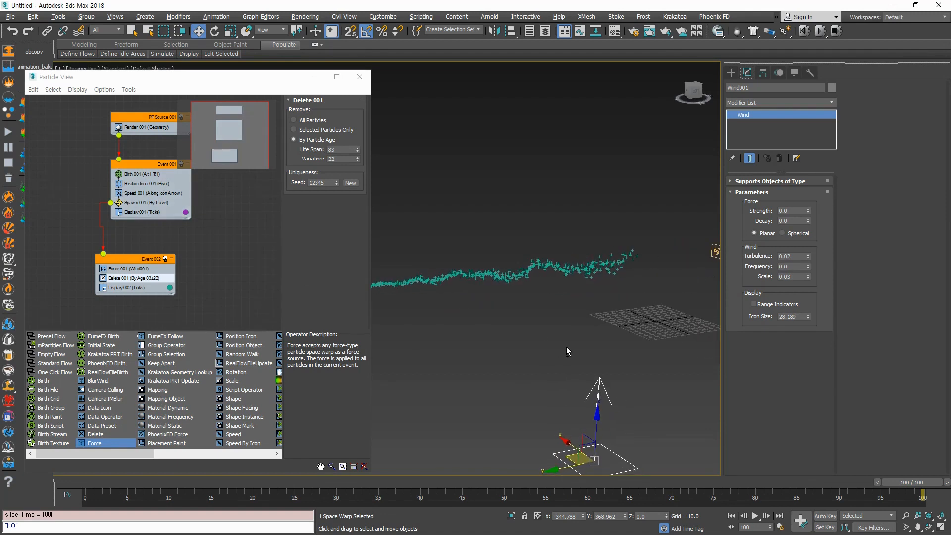
middle_click_drag(399, 362, 541, 418, "alt")
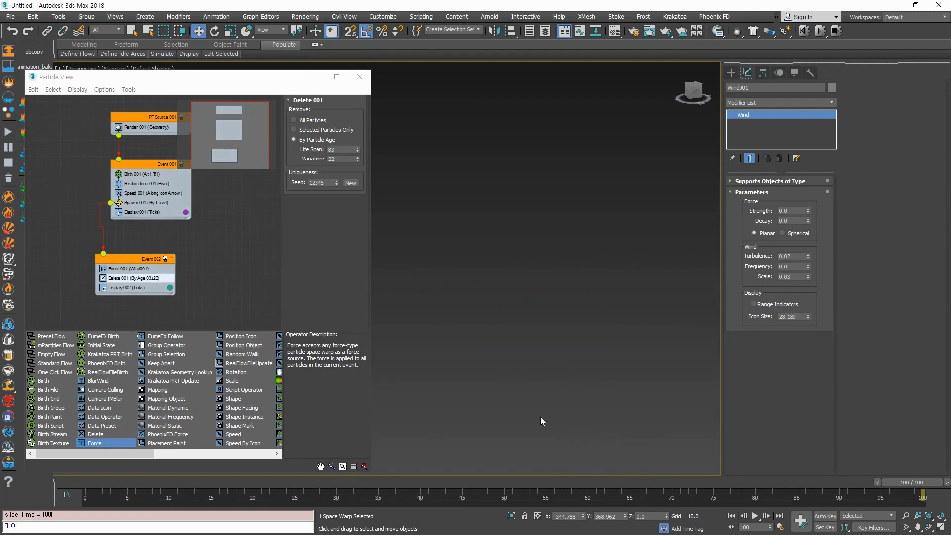
middle_click_drag(546, 284, 598, 366)
scroll(558, 368, "down", 4)
middle_click_drag(658, 369, 508, 325)
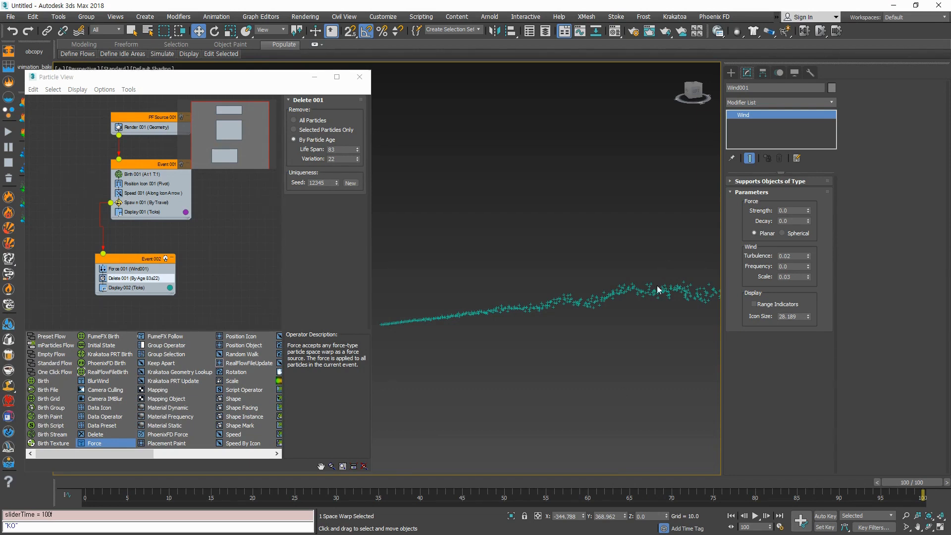
Step: Add a Material Dynamic operator to the top of Event 002 and select it to show its parameters
mouse_move(220, 293)
middle_mouse_down()
mouse_move(229, 267)
mouse_move(225, 310)
middle_mouse_up()
scroll(168, 237, "up", 3)
scroll(194, 288, "up", 2)
scroll(198, 287, "down", 2)
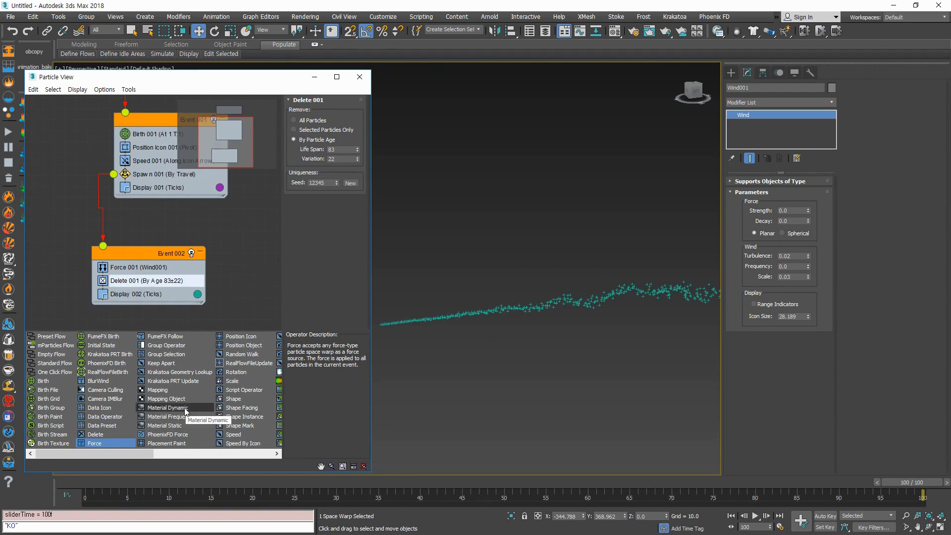
left_click_drag(191, 412, 152, 263)
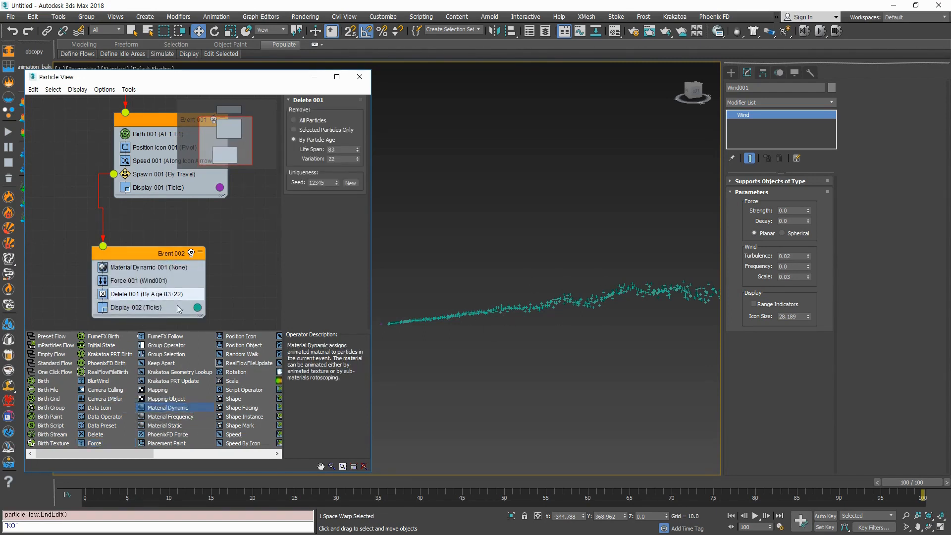
left_click(152, 270)
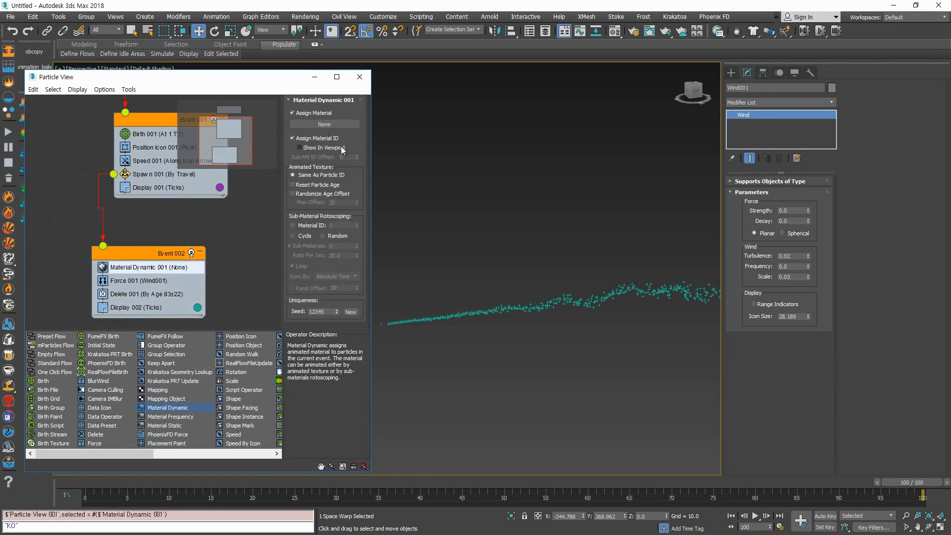
Step: Assign the 01 - Default material from the Material Editor to the Material Dynamic operator as an instance
middle_click_drag(505, 367, 508, 356)
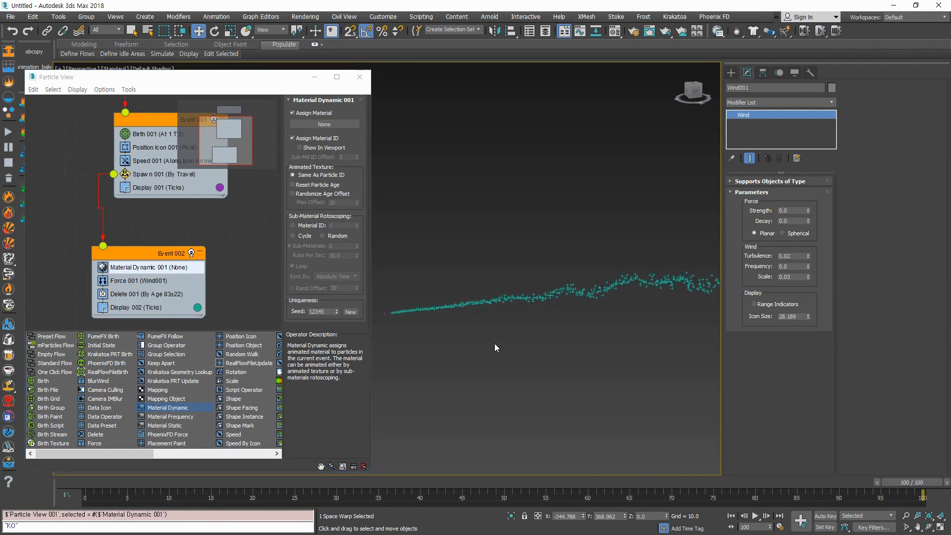
left_click(615, 31)
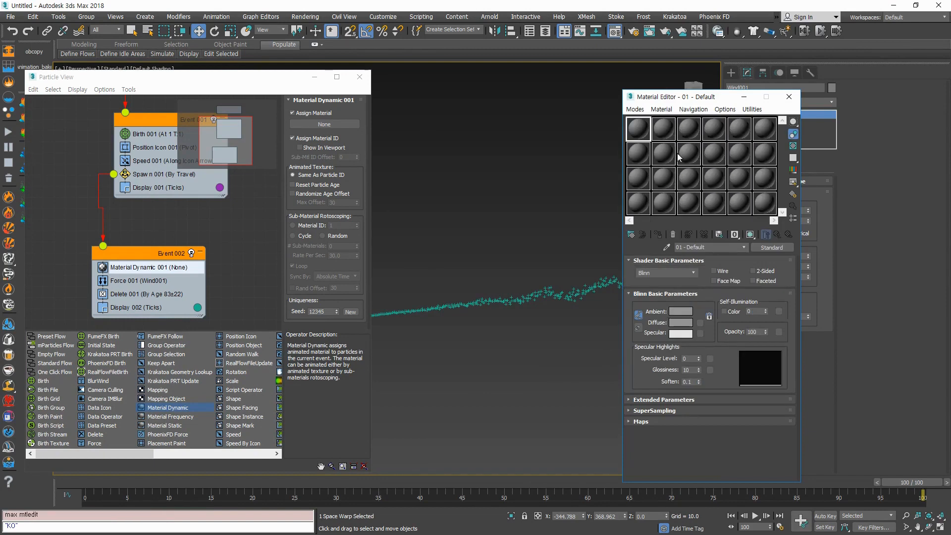
left_click_drag(669, 97, 651, 68)
left_click_drag(622, 101, 311, 126)
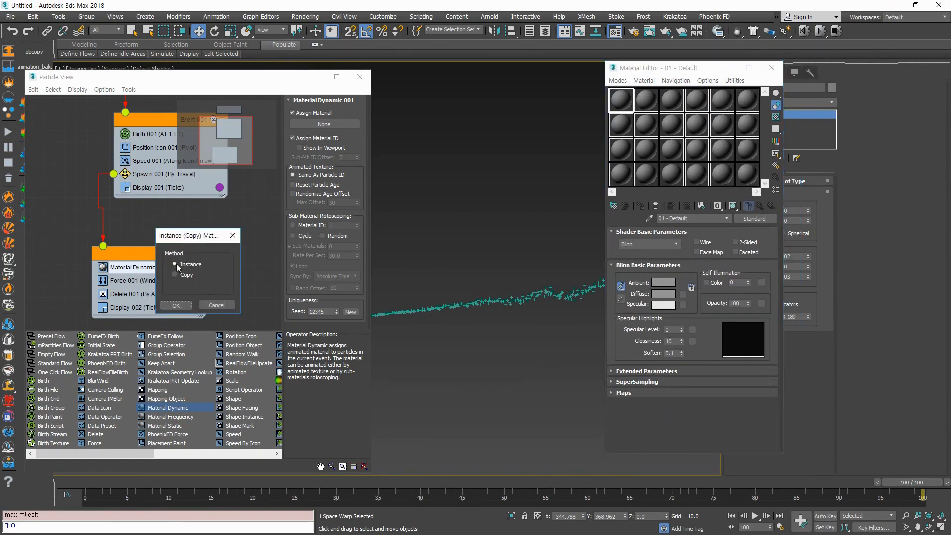
left_click(176, 305)
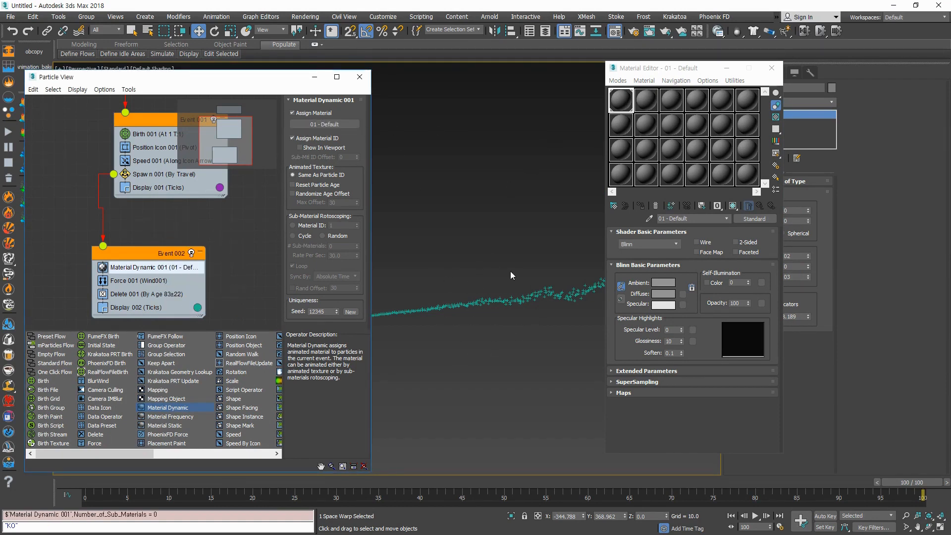
Step: Move Display 002 directly below the Material Dynamic operator in Event 002 and set its display type to Geometry
middle_click_drag(445, 350, 501, 327)
left_click_drag(501, 327, 470, 256)
scroll(498, 301, "up", 3)
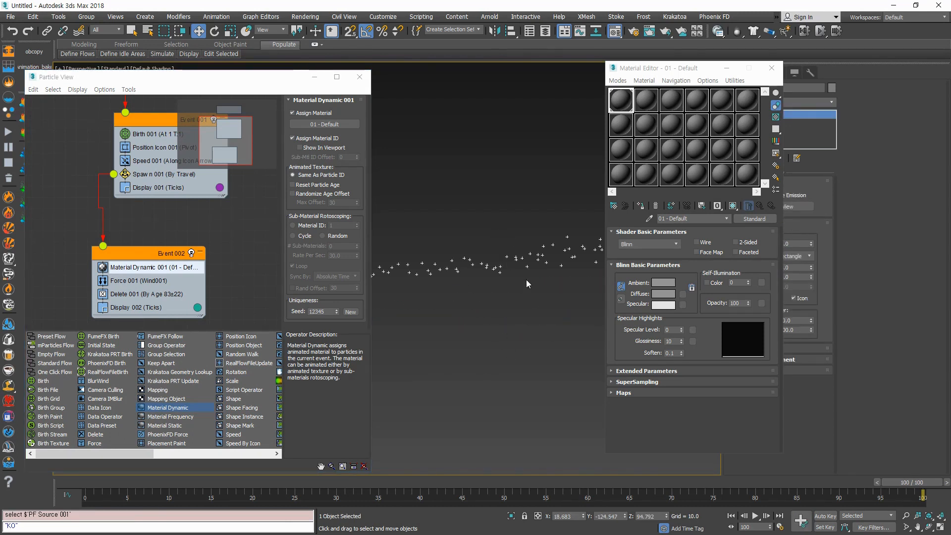
scroll(526, 280, "down", 4)
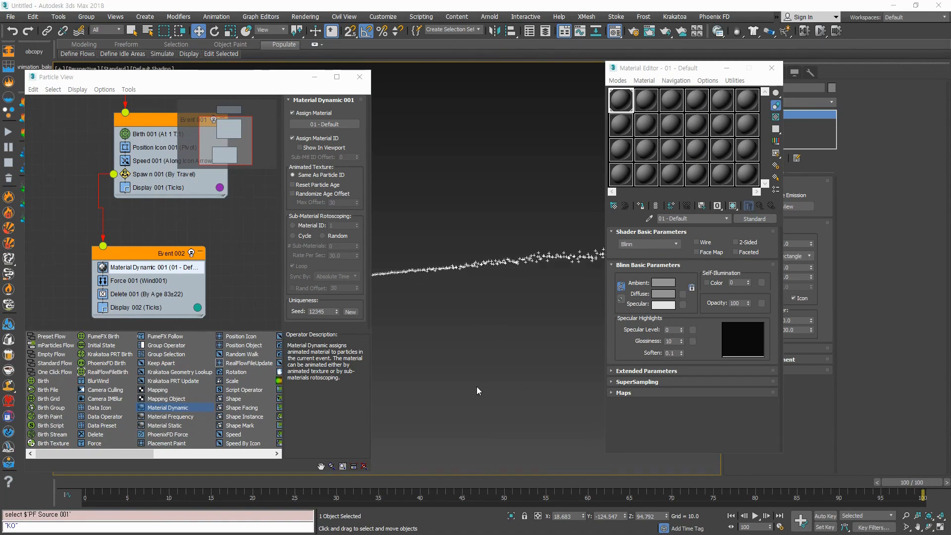
middle_click_drag(478, 392, 493, 352)
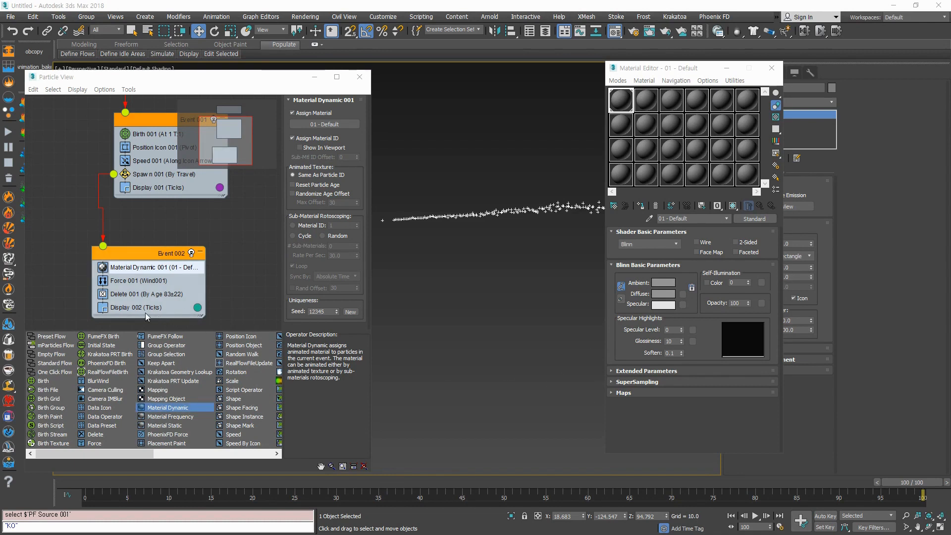
left_click_drag(149, 309, 171, 276)
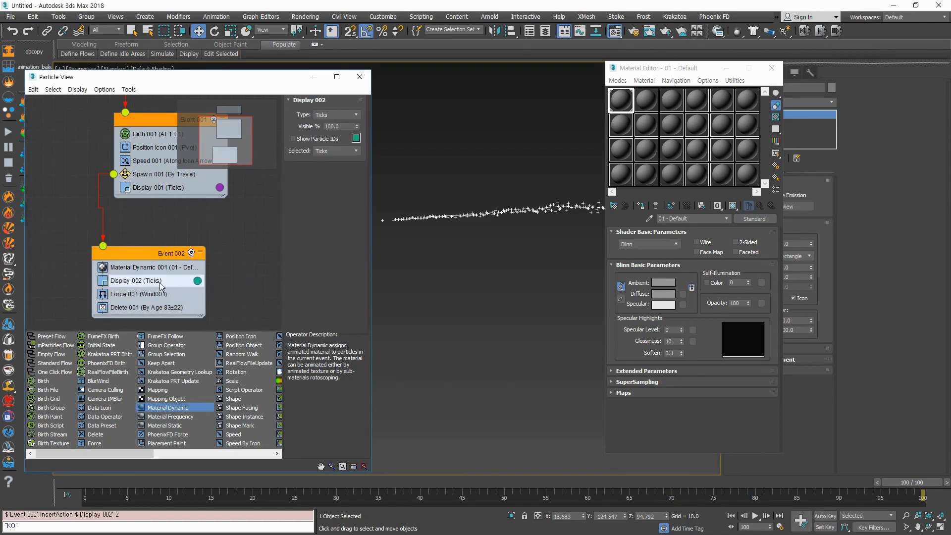
left_click(359, 116)
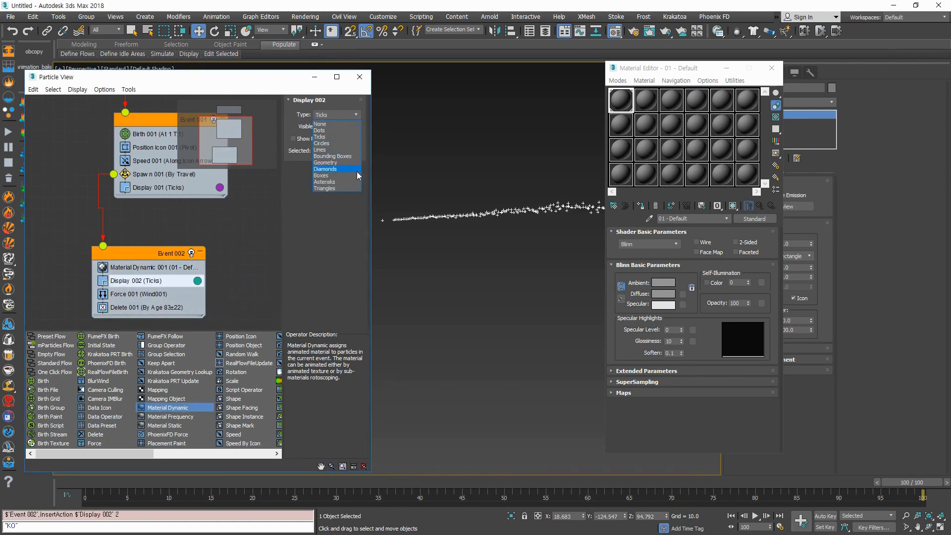
left_click(346, 162)
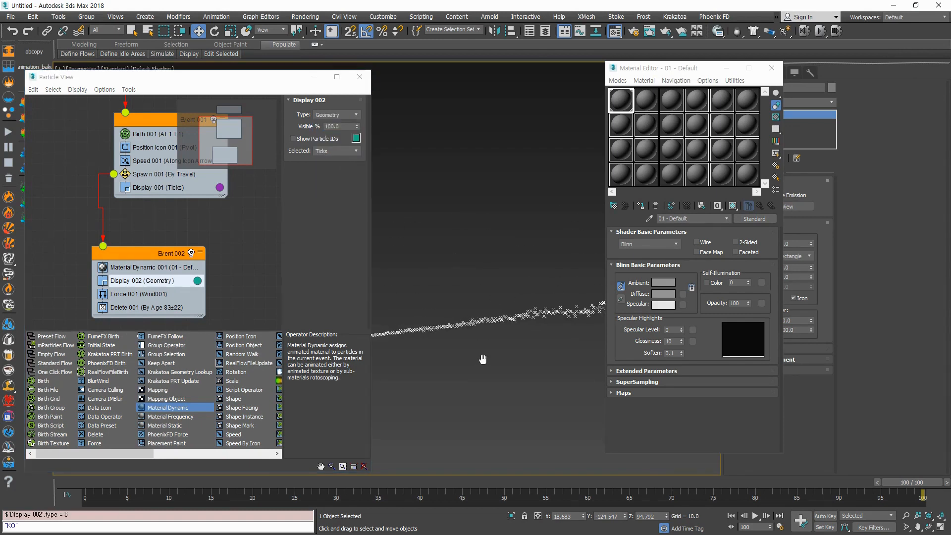
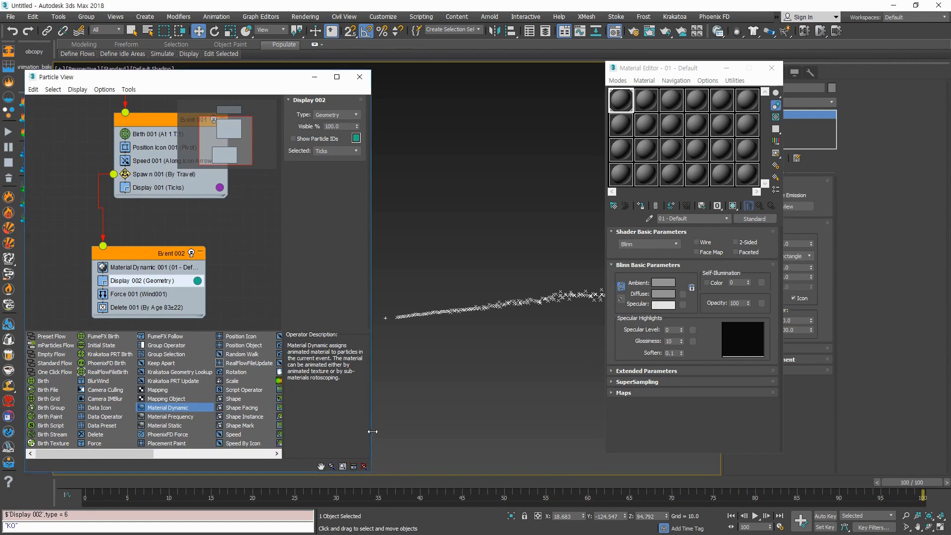
Step: Widen Particle View and insert a Shape Instance operator below Display 002 in Event 002
left_click_drag(372, 432, 406, 432)
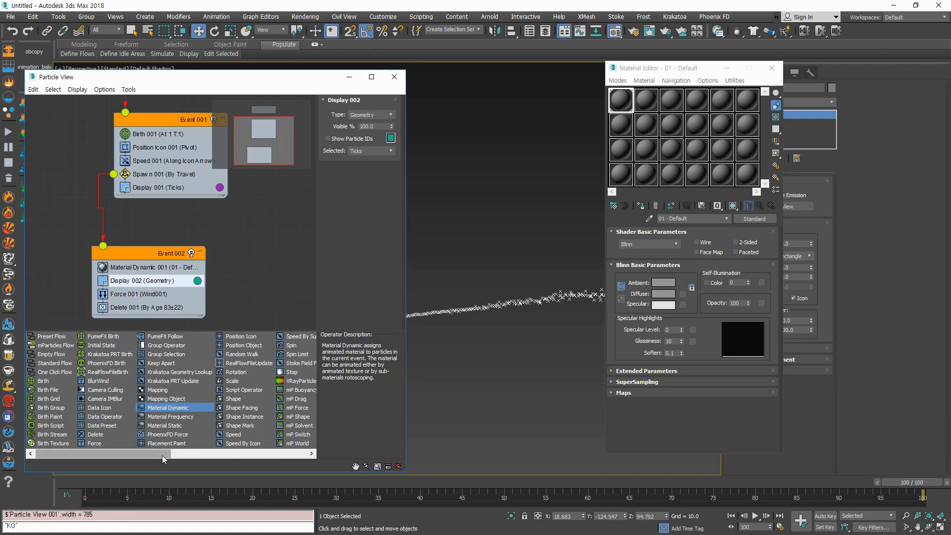
left_click_drag(163, 454, 217, 454)
left_click_drag(148, 419, 163, 295)
middle_click_drag(456, 337, 517, 352)
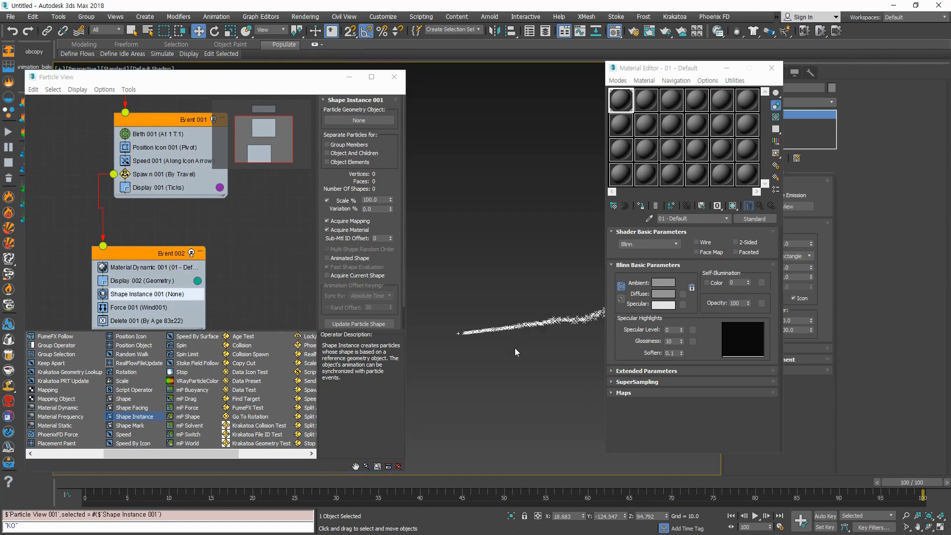
Step: Clear the selection, get Particle View out of the way and frame the smoke trail in a maximized Top view
left_click_drag(681, 78, 820, 83)
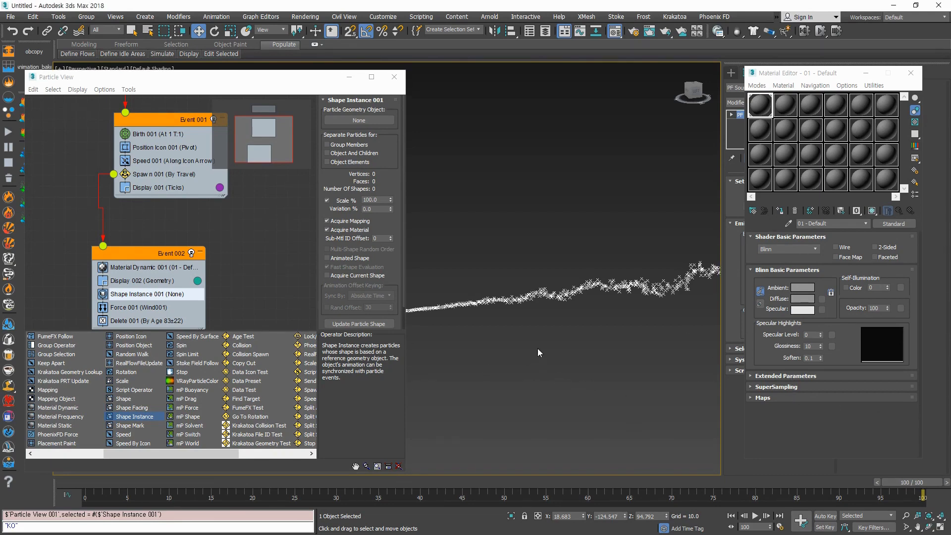
left_click(532, 364)
left_click(349, 78)
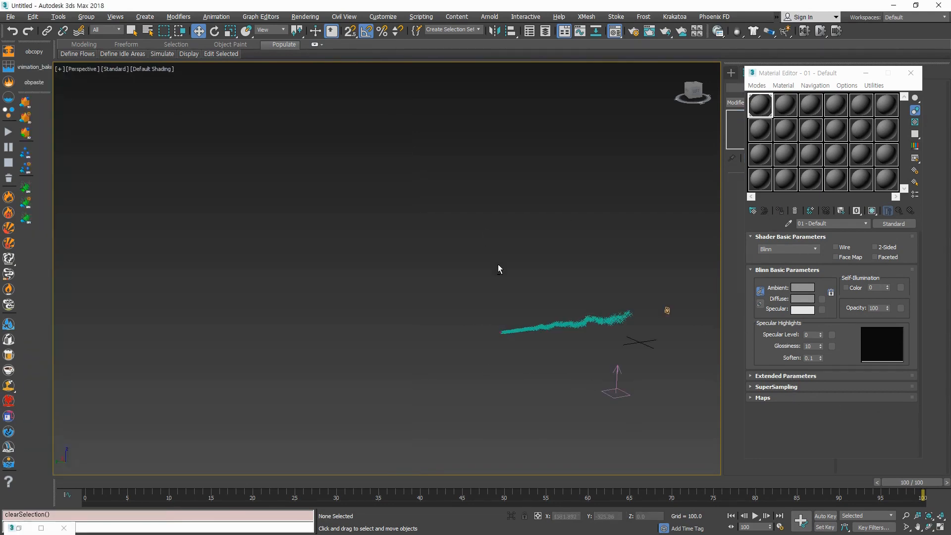
key("alt+w")
left_click(299, 219)
key("alt+w")
scroll(380, 206, "down", 8)
middle_click_drag(419, 214, 449, 281)
scroll(436, 275, "up", 4)
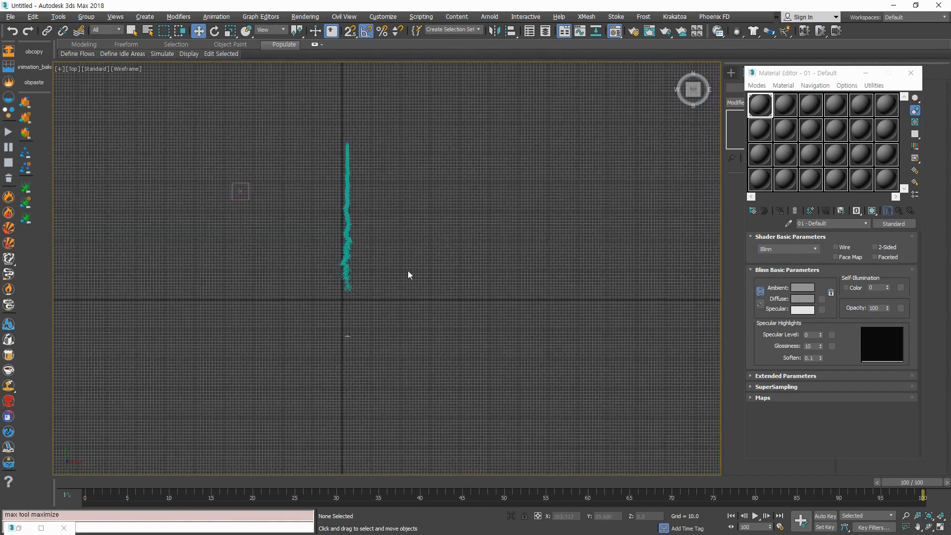
Step: Create a standard Target camera in the Top view, placed beyond the trail's far end and aimed diagonally across the smoke trail
left_click(866, 73)
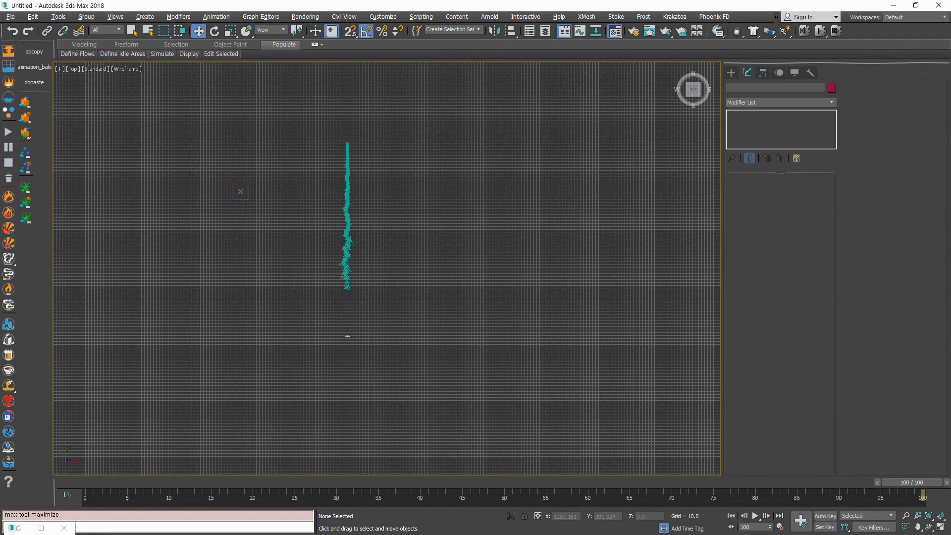
left_click(732, 72)
left_click(743, 88)
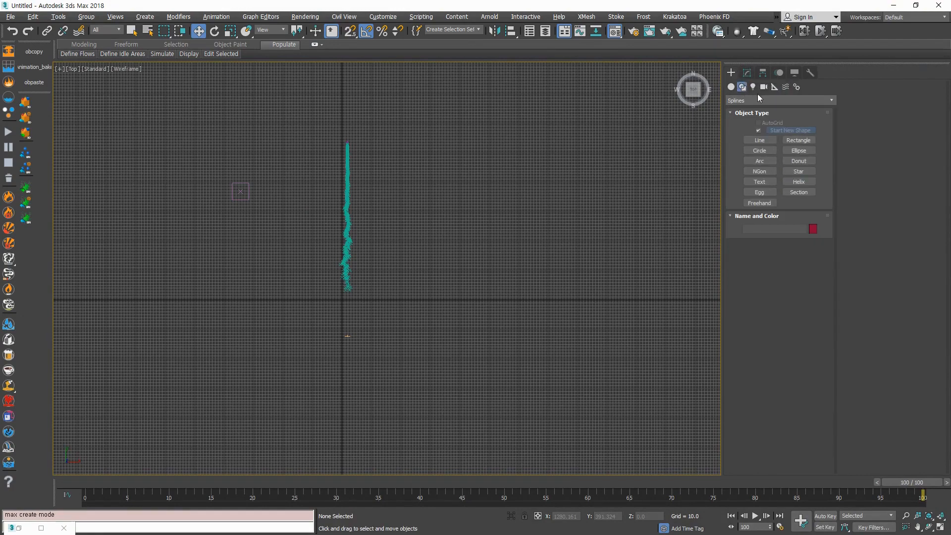
left_click(764, 86)
left_click(804, 134)
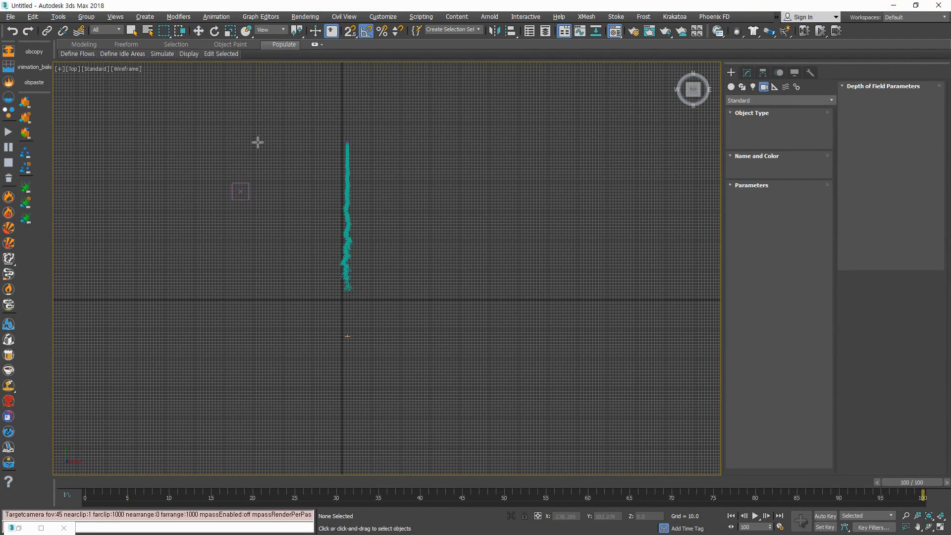
left_click_drag(224, 89, 394, 269)
right_click(393, 269)
Step: Show the perspective viewport through Camera001 and pan the camera to reframe the smoke trail, scrubbing the animation to frame 100
key("alt+w")
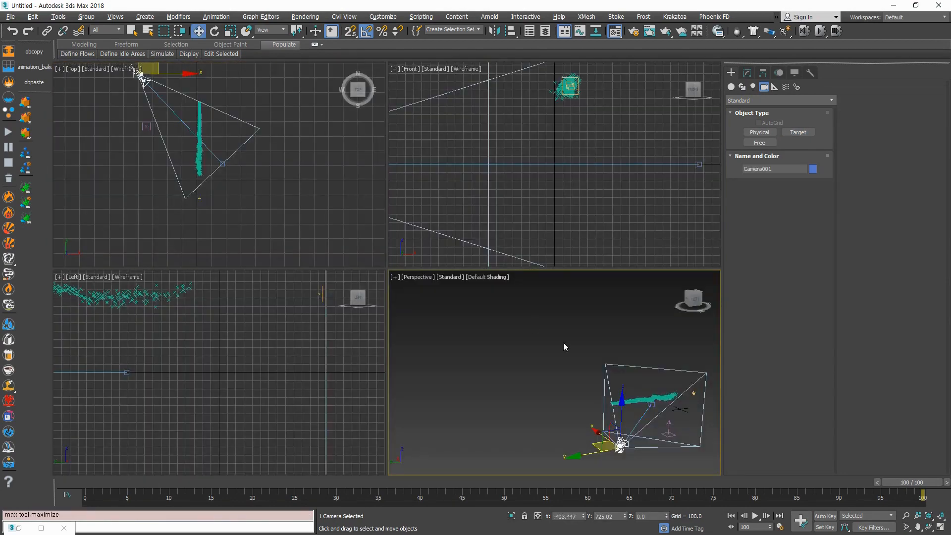
key("alt+w")
key("c")
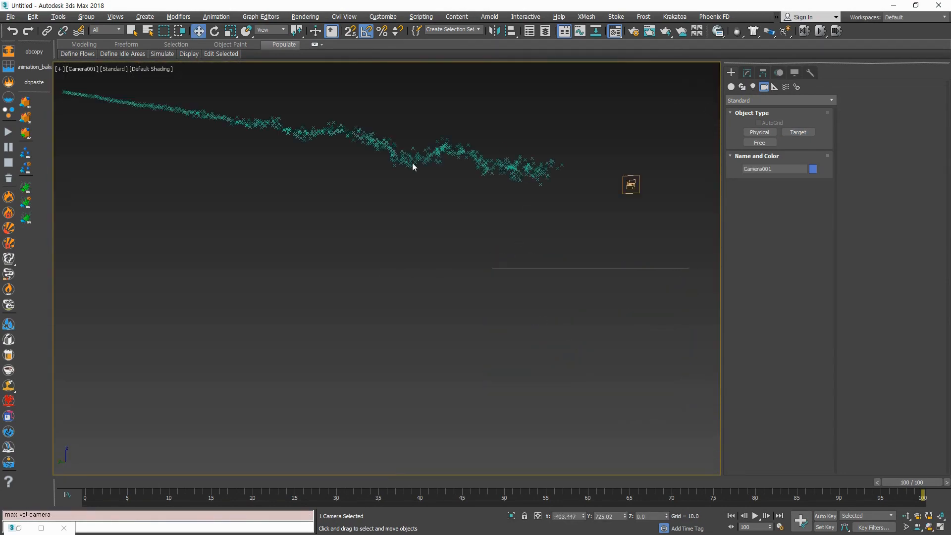
middle_click_drag(402, 193, 403, 221)
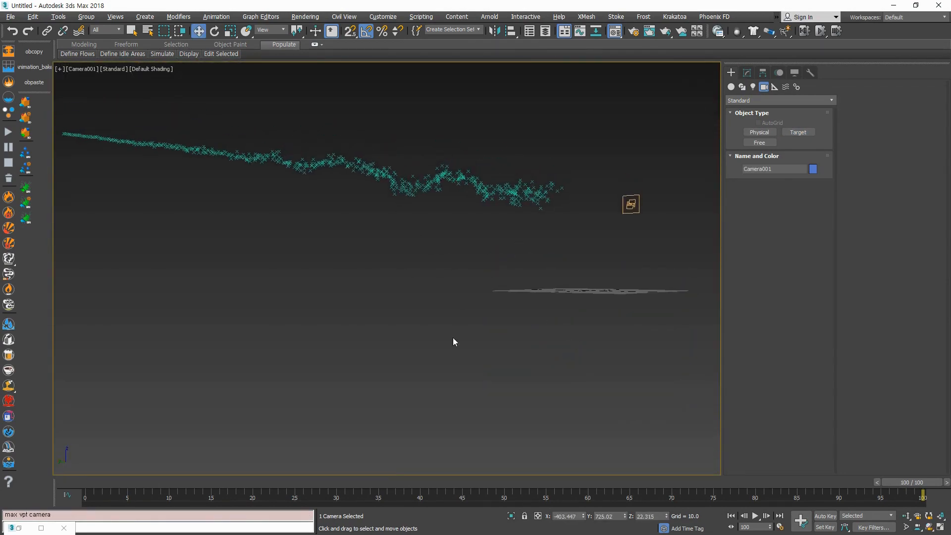
key("w")
left_click_drag(121, 483, 912, 482)
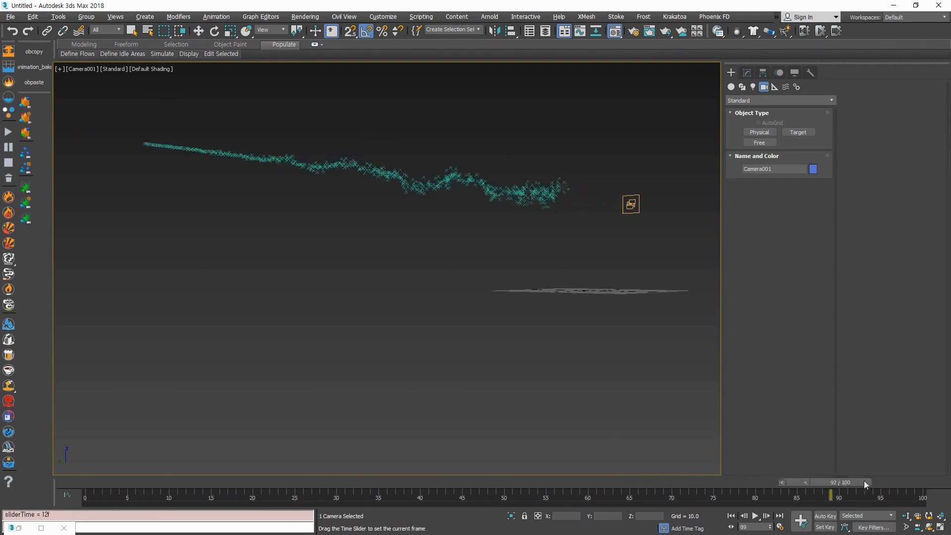
middle_click_drag(405, 275, 517, 285)
Step: In the Top view, move the camera target to the emitter and Camera001 to about X -111, Y 724, nearly in line with the trail
key("alt+w")
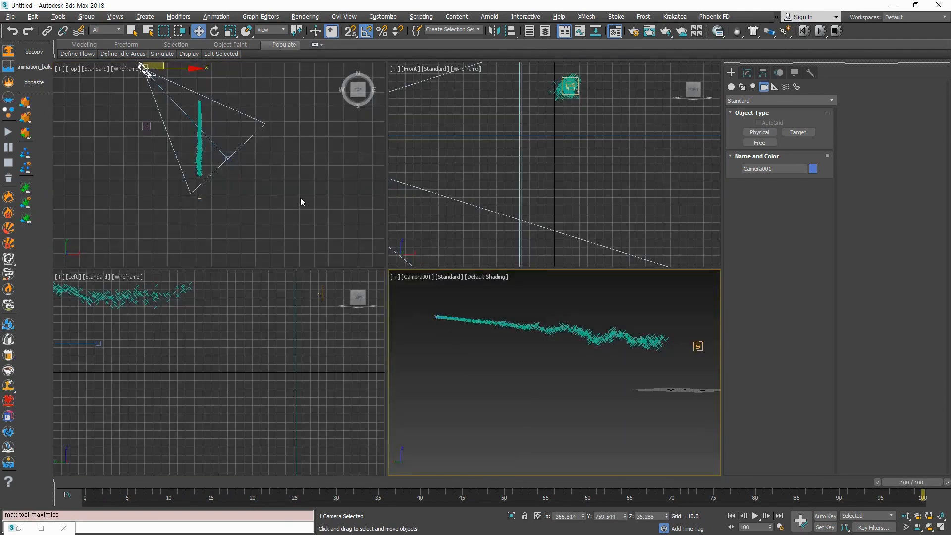
right_click(270, 191)
key("alt+w")
left_click(430, 320)
key("w")
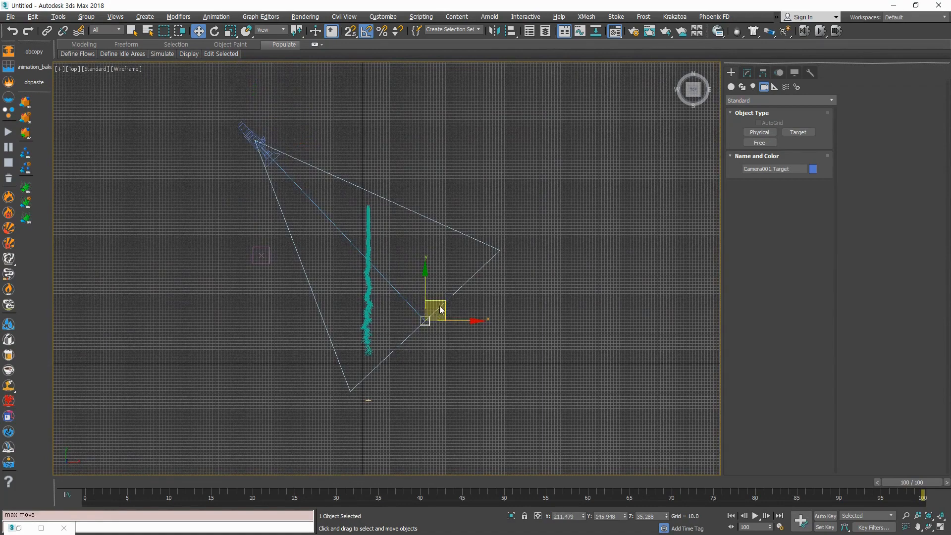
left_click_drag(430, 320, 376, 386)
left_click(256, 141)
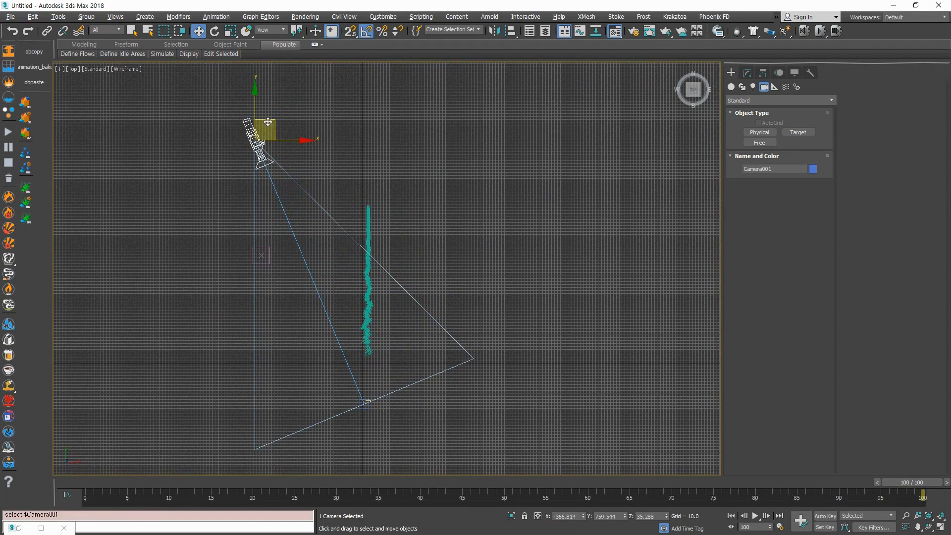
left_click_drag(268, 122, 341, 127)
Step: Pan the Camera001 view to shift the camera to about X -79, Y 728
key("alt+w")
right_click(602, 308)
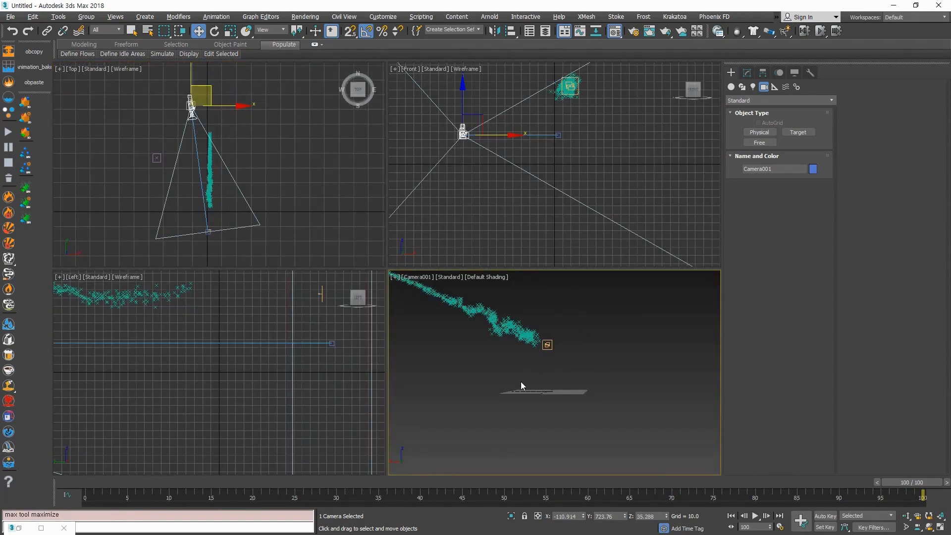
middle_click_drag(522, 382, 554, 345)
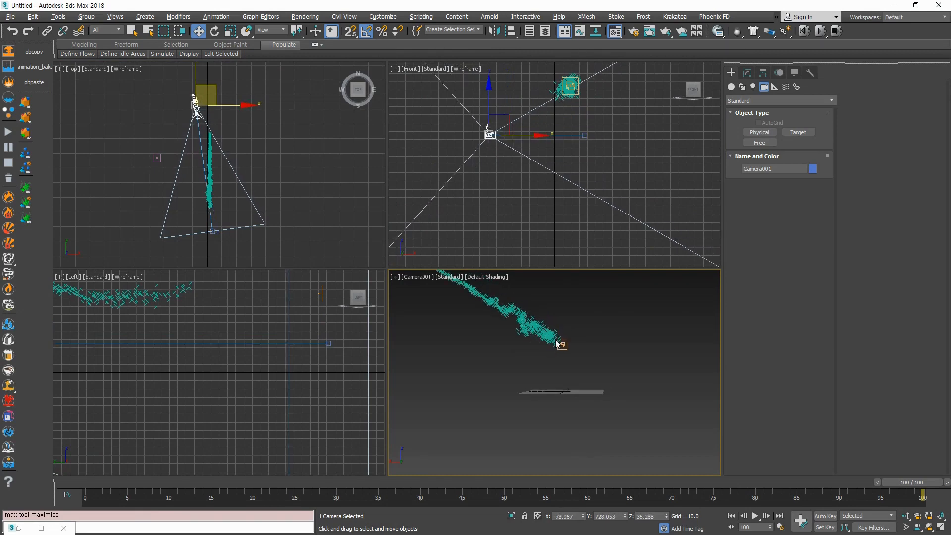
Step: Preview the smoke trail animation in the enlarged Camera001 view, scrubbing through to frame 100
key("alt+w")
left_click(309, 458)
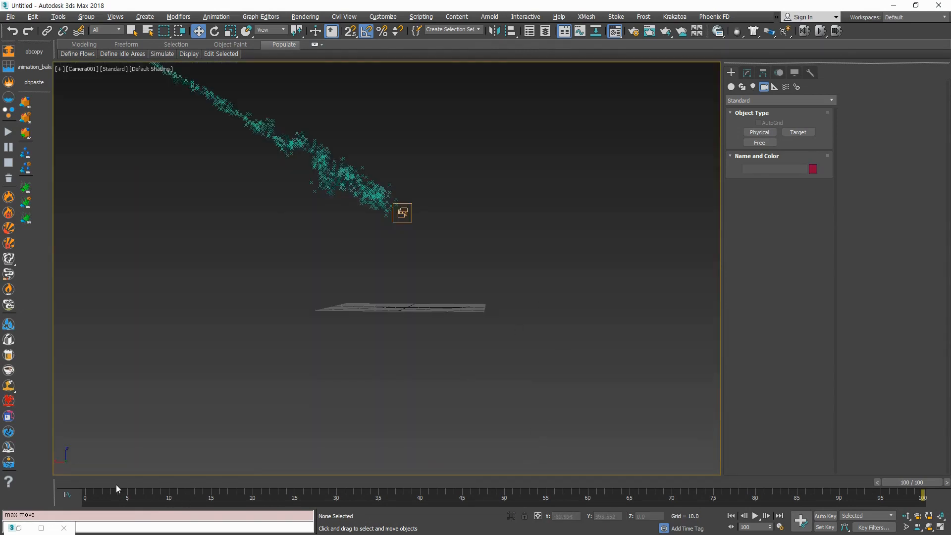
left_click(102, 483)
left_click_drag(100, 482, 911, 416)
key("alt+w")
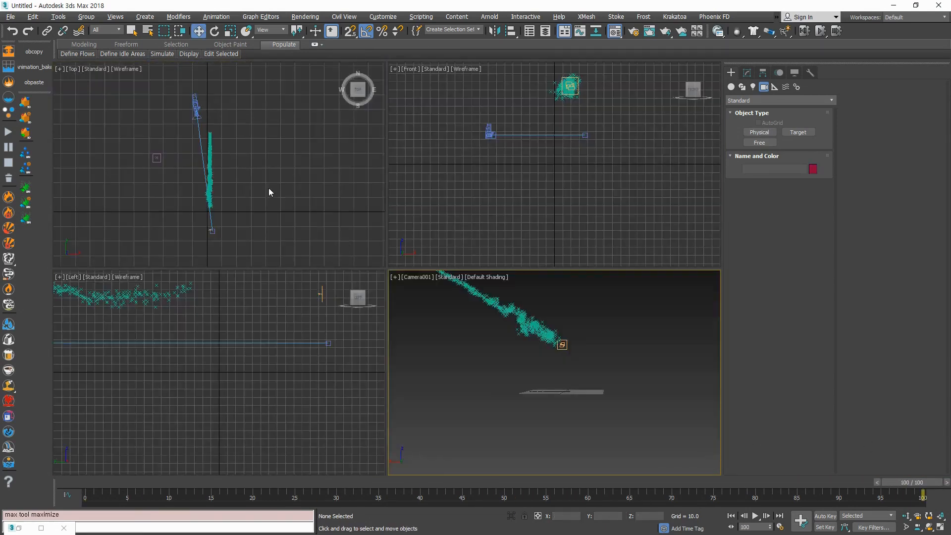
Step: Move the Camera001 target to about X 158.5, Y 24.9 in the Top view and raise it to Z 106.5 in the Left view
right_click(258, 213)
left_click(214, 233)
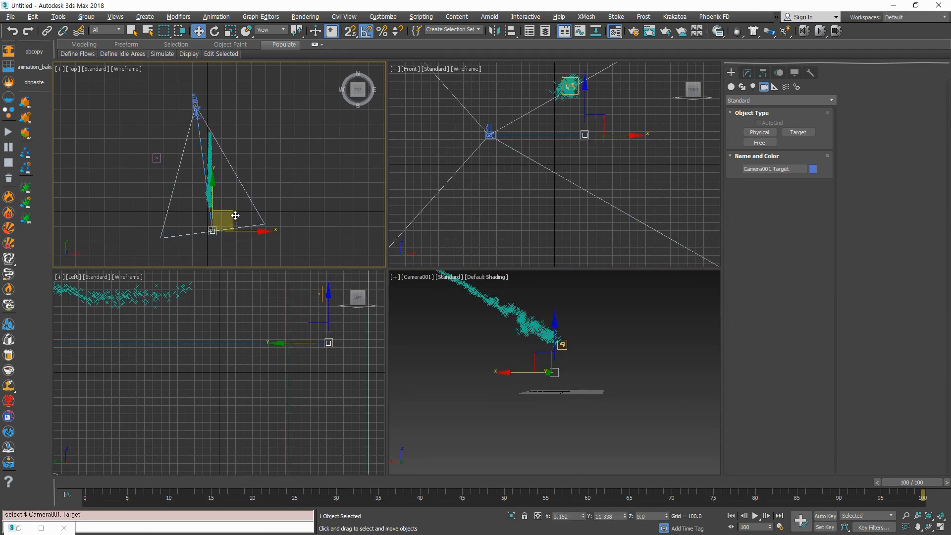
left_click_drag(231, 216, 251, 198)
scroll(236, 340, "down", 2)
middle_click_drag(236, 341, 316, 409)
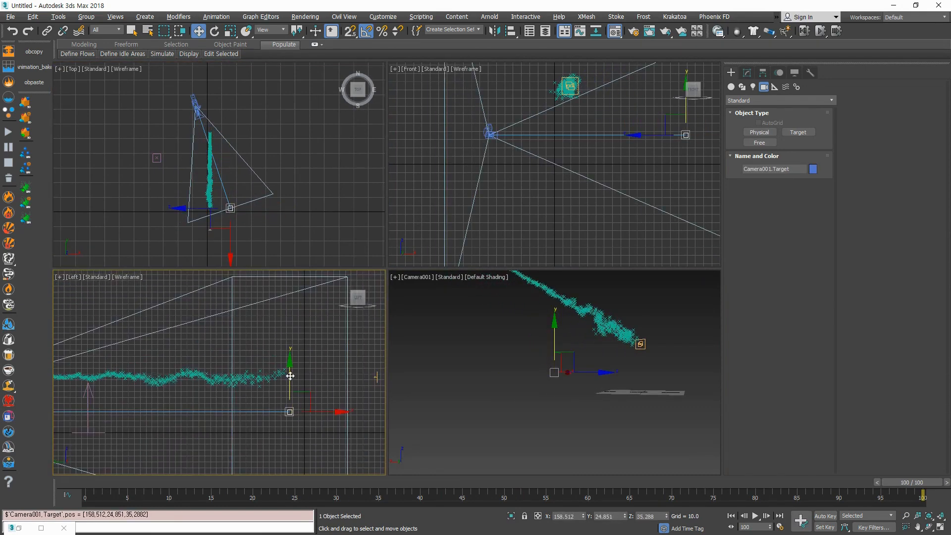
left_click_drag(290, 375, 293, 332)
left_click(526, 399)
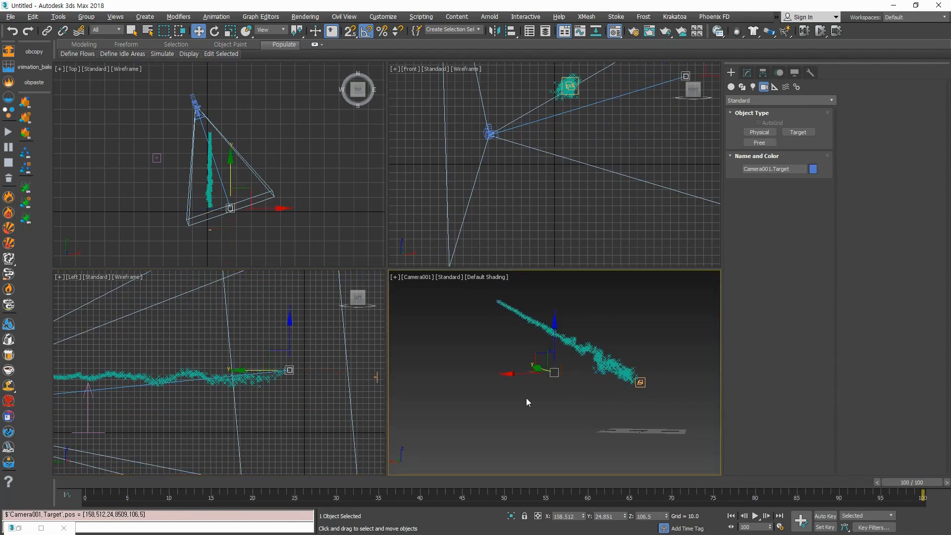
Step: Check the new camera framing by scrubbing the animation to frame 100 in the enlarged Camera001 view
key("alt+w")
key("w")
left_click_drag(152, 483, 914, 483)
key("alt+w")
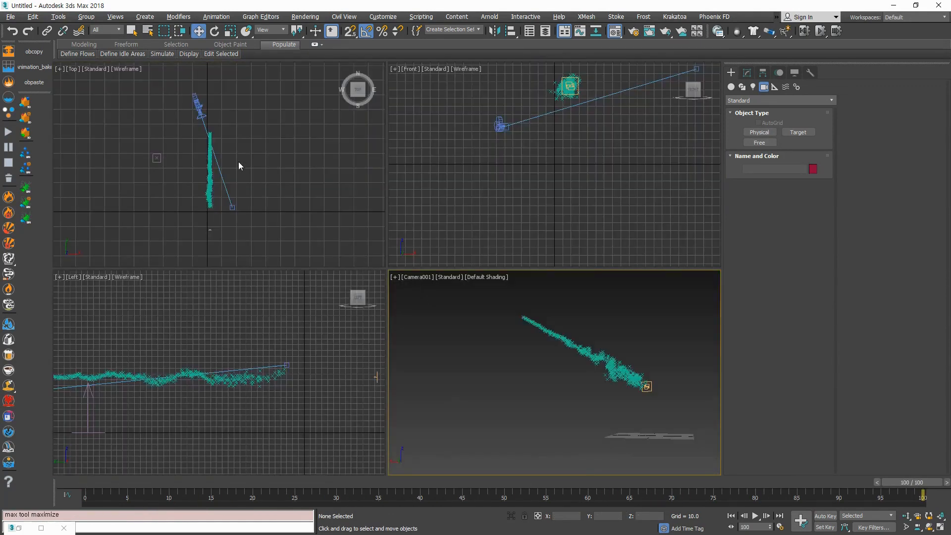
Step: Move Camera001 closer to the trail's far end in the Top view and pan its view, placing it at about X -13, Y 578, Z 75
left_click(261, 136)
key("alt+w")
left_click(345, 149)
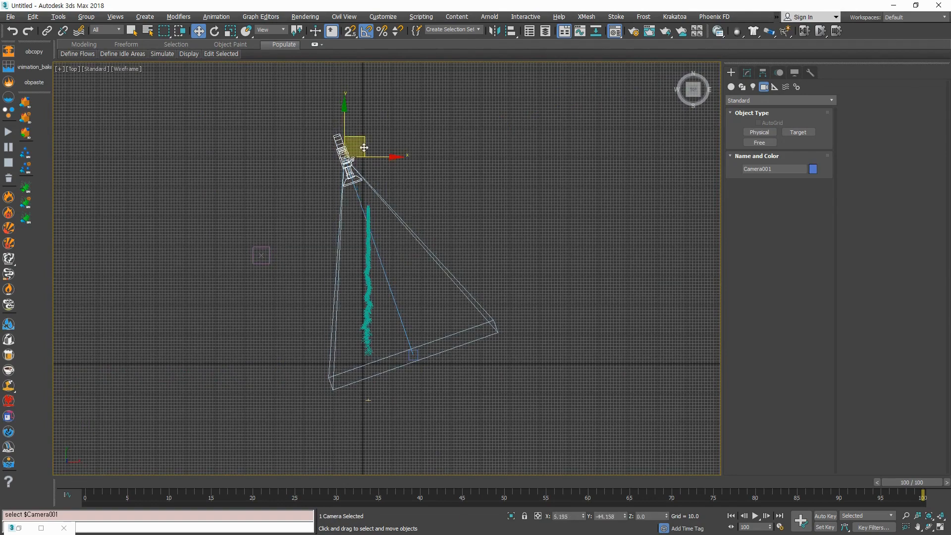
left_click_drag(355, 150, 367, 185)
key("alt+w")
middle_click_drag(504, 379, 530, 385)
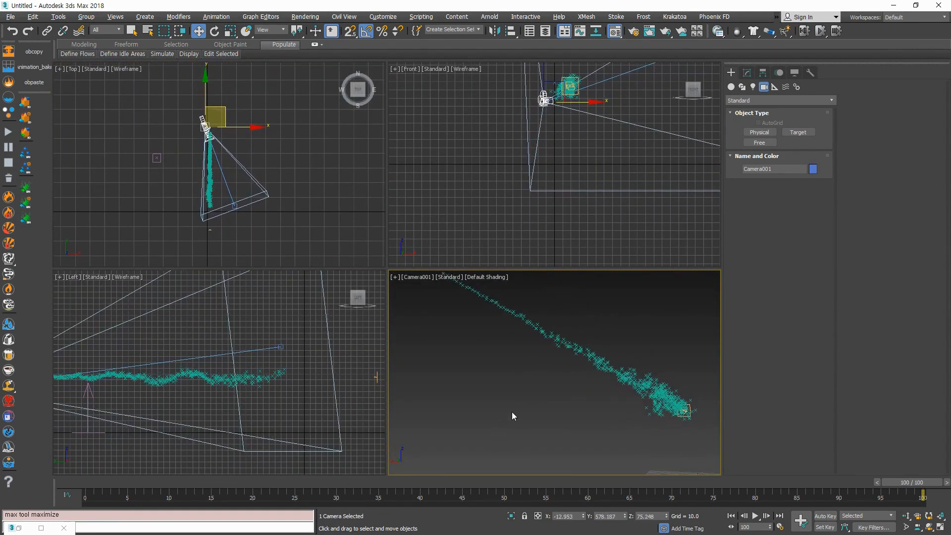
Step: Review the trail's motion through Camera001 by scrubbing the full animation several times, finishing at frame 0
key("alt+w")
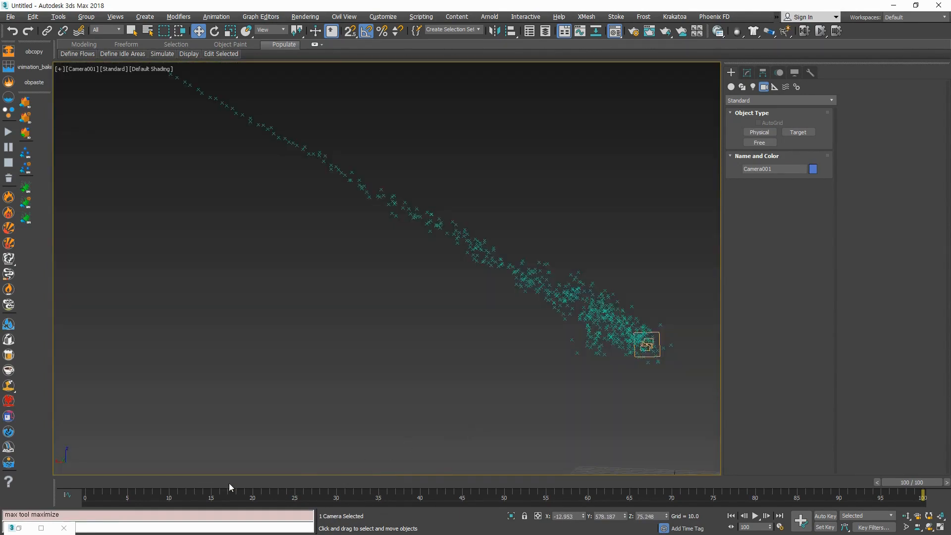
left_click_drag(229, 483, 605, 482)
left_click_drag(666, 482, 949, 483)
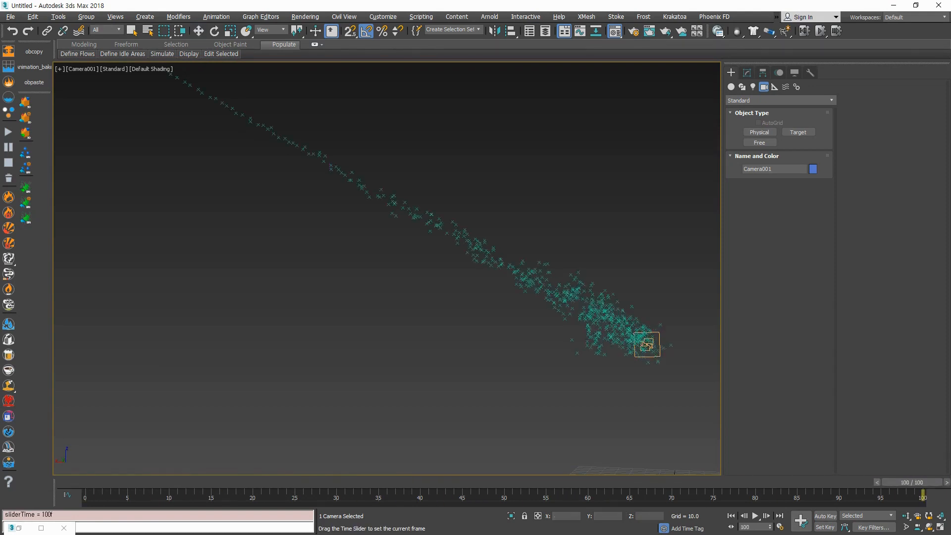
left_click_drag(89, 485, 949, 484)
key("w")
left_click(341, 336)
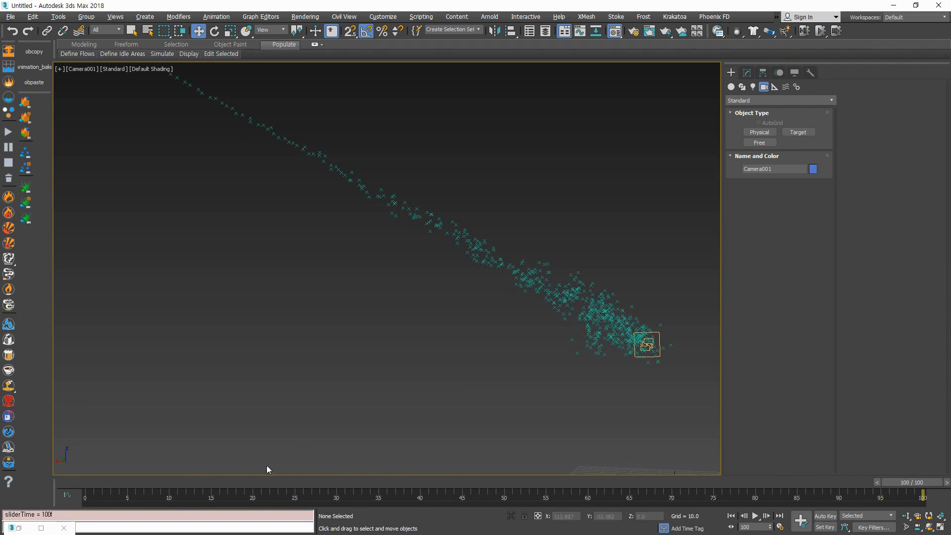
left_click_drag(130, 482, 30, 481)
Step: Replace the Shape Instance operator in Event 002 with a Shape Facing operator in Particle View
key("alt+w")
left_click(244, 225)
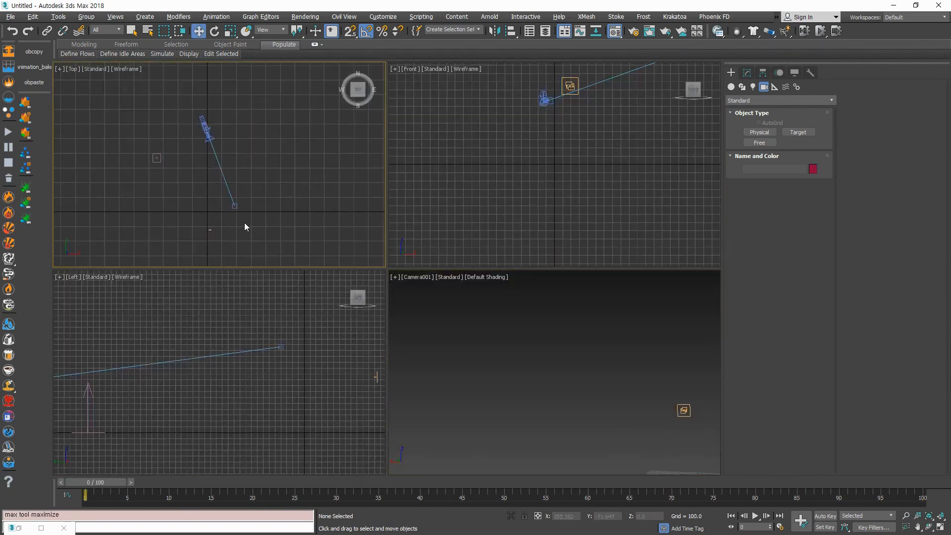
key("alt+w")
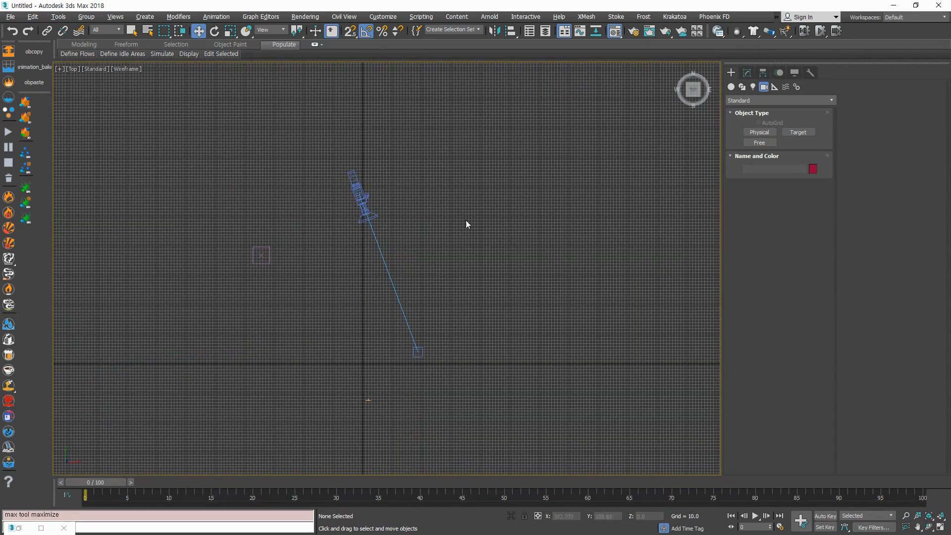
key("6")
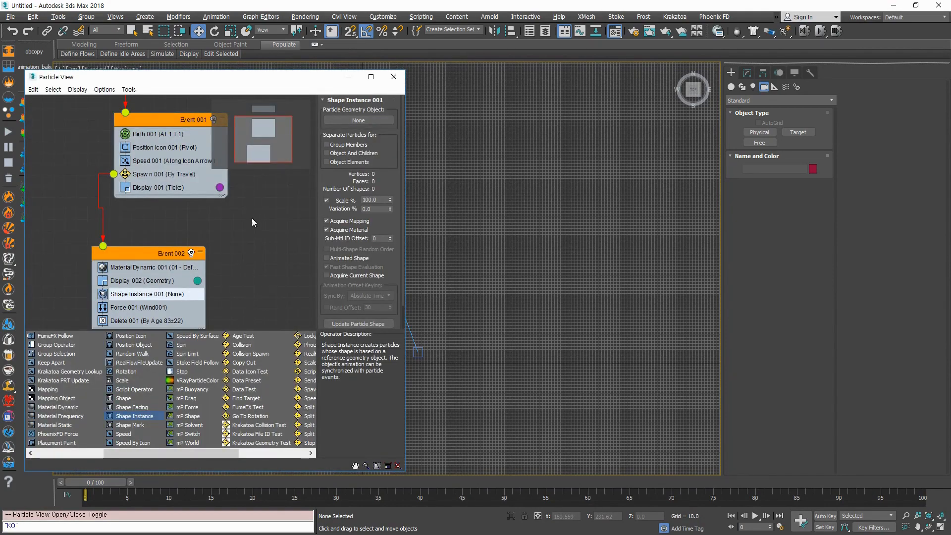
middle_click_drag(252, 218, 223, 214)
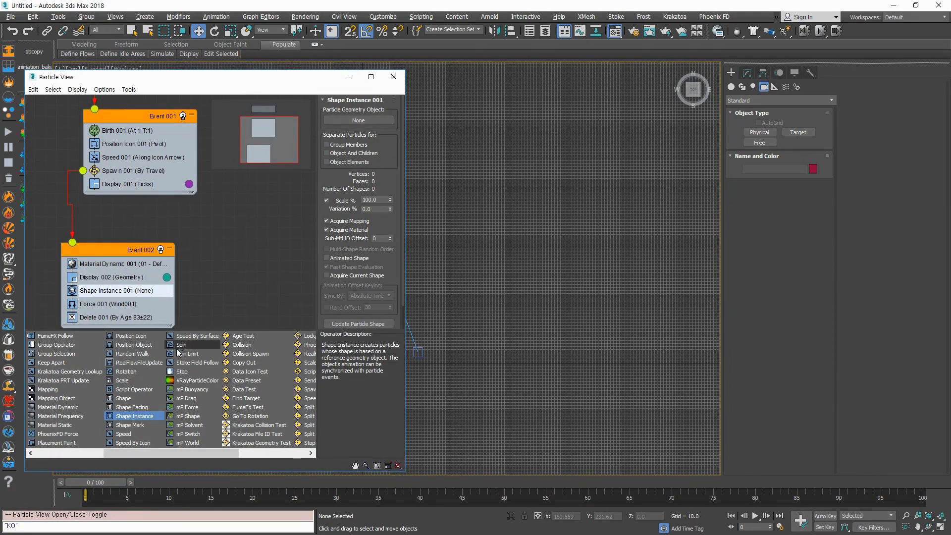
middle_click_drag(189, 297, 193, 289)
left_click(214, 300)
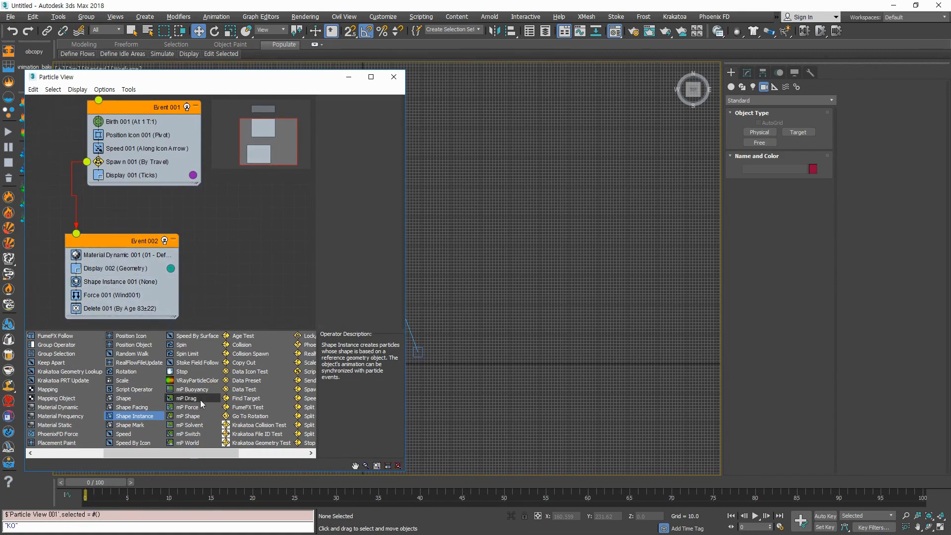
left_click(132, 408)
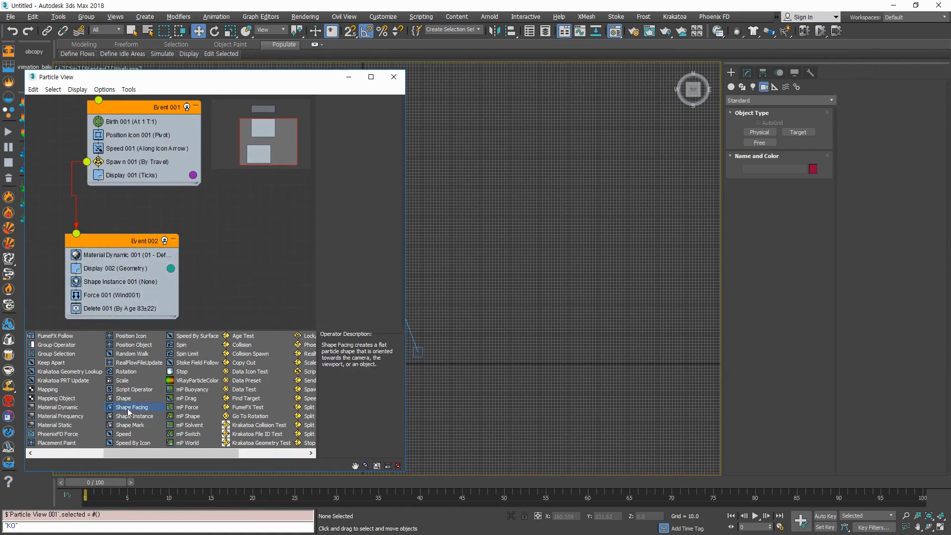
left_click_drag(128, 411, 128, 285)
left_click(128, 285)
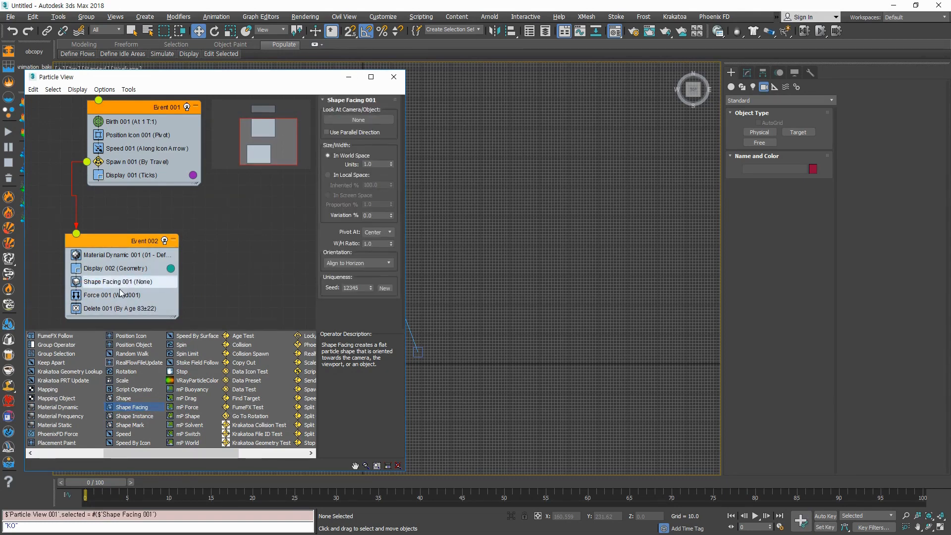
Step: Set Camera001 as the Look At Camera/Object of the Shape Facing operator, picking it in the Top view
left_click(348, 119)
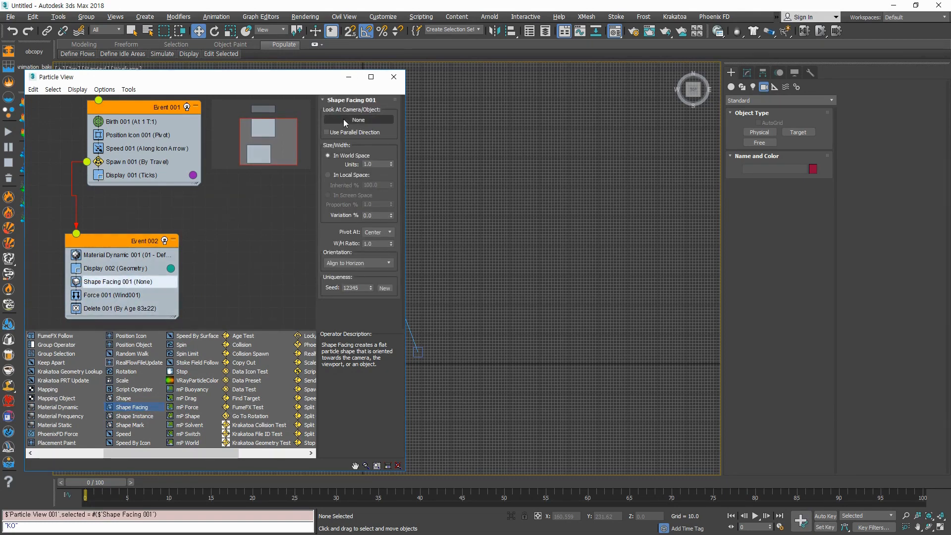
left_click_drag(297, 76, 763, 74)
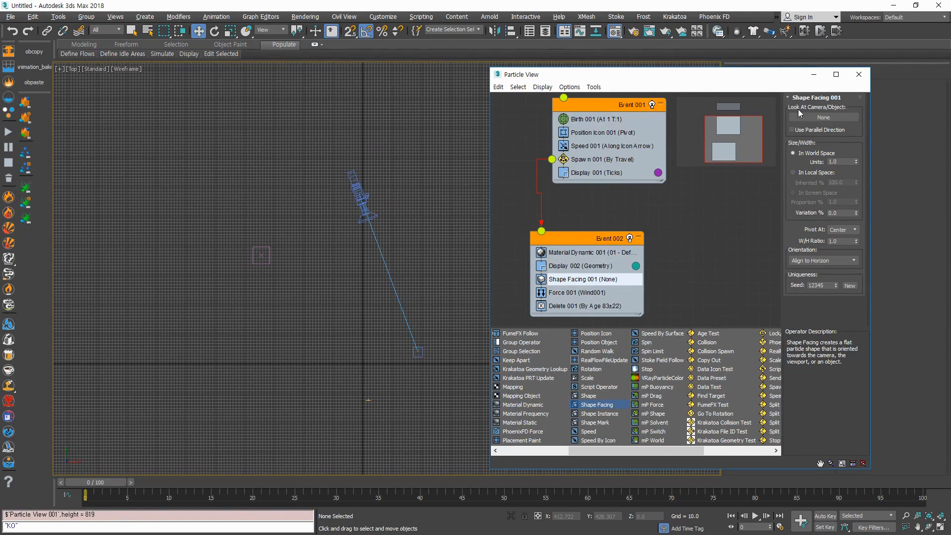
left_click(825, 119)
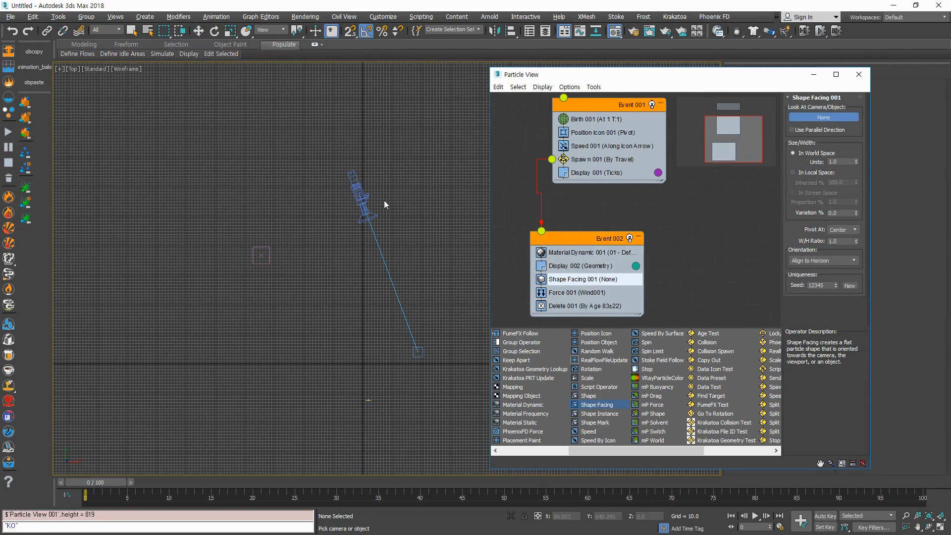
left_click(365, 195)
Step: Scrub to frame 32 and inspect the facing particles up close in the Left view
middle_click_drag(424, 409, 416, 410)
left_click_drag(108, 484, 387, 411)
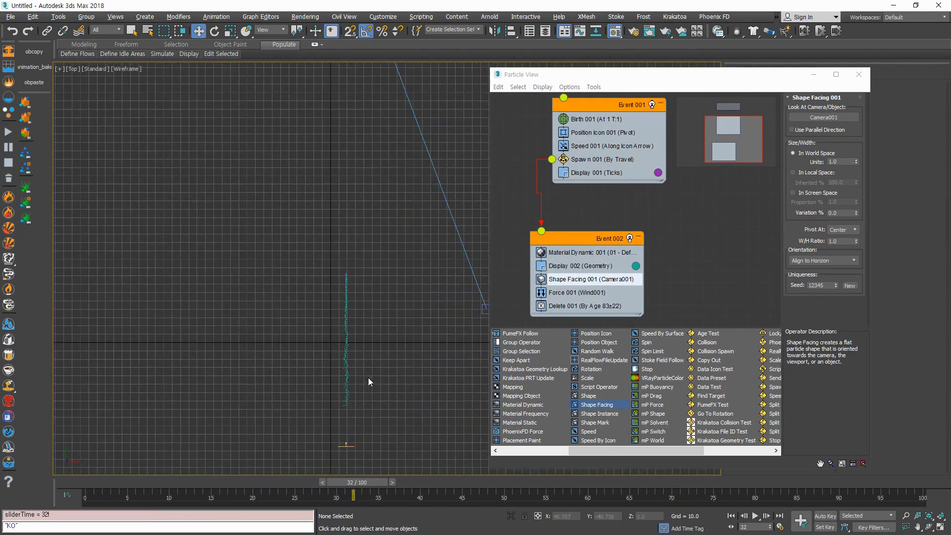
key("alt+w")
scroll(333, 394, "up", 6)
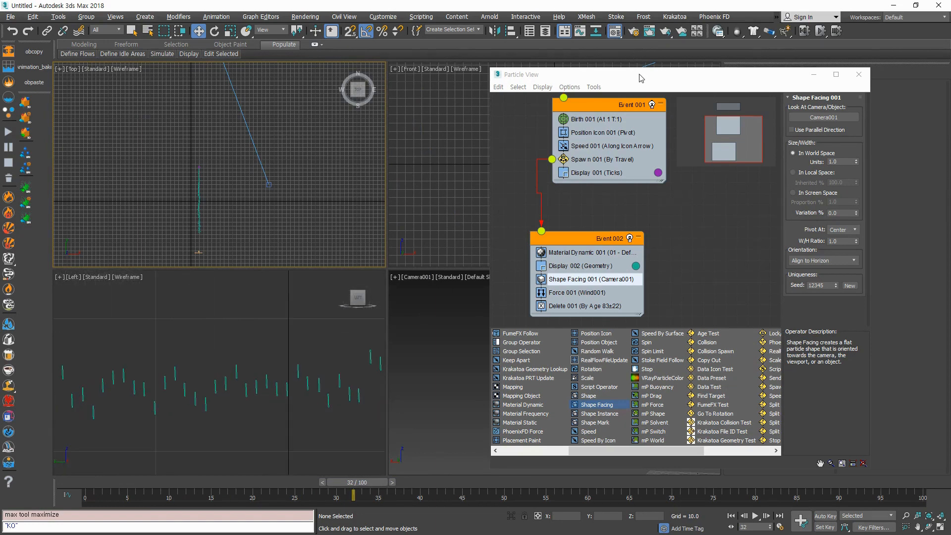
left_click_drag(641, 78, 342, 81)
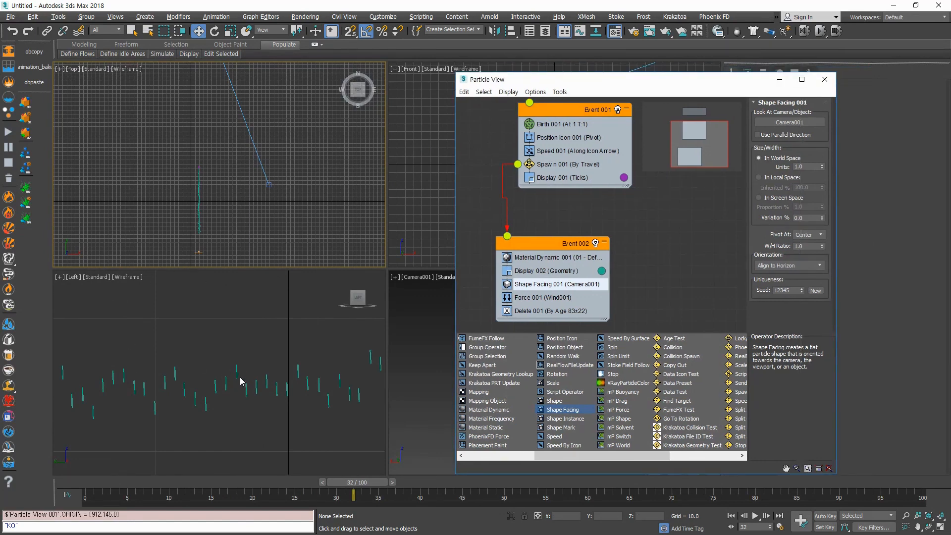
scroll(232, 366, "up", 5)
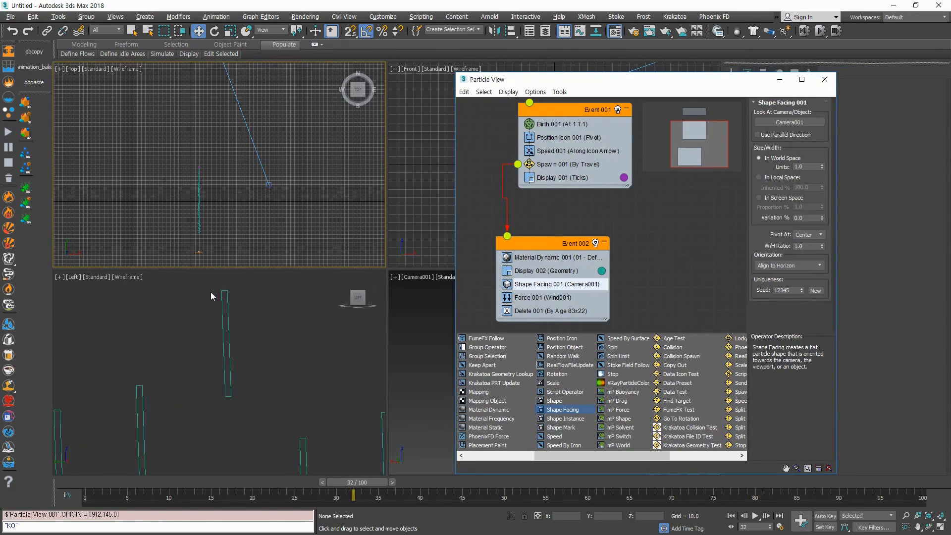
Step: Inspect the facing particles through the enlarged Camera001 view, scrubbing the animation to frame 99
left_click_drag(609, 79, 147, 58)
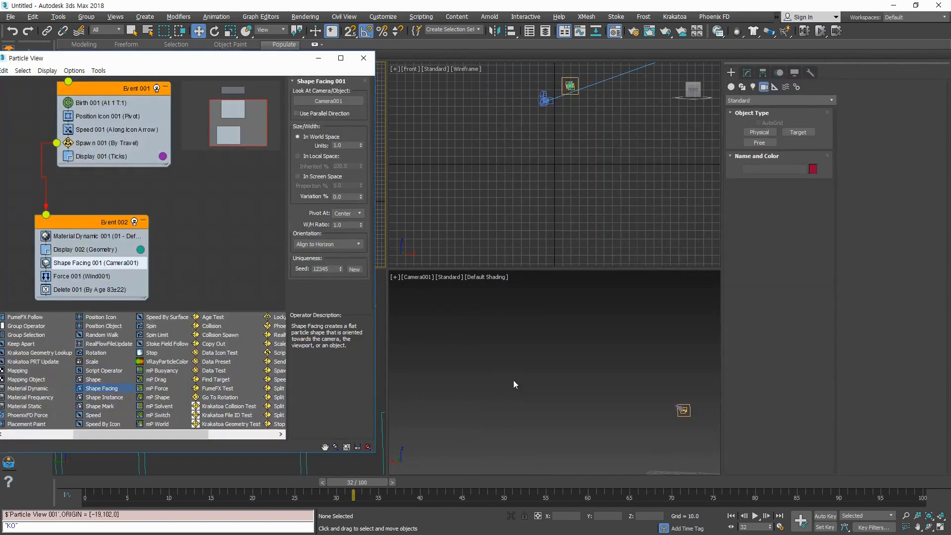
key("alt+w")
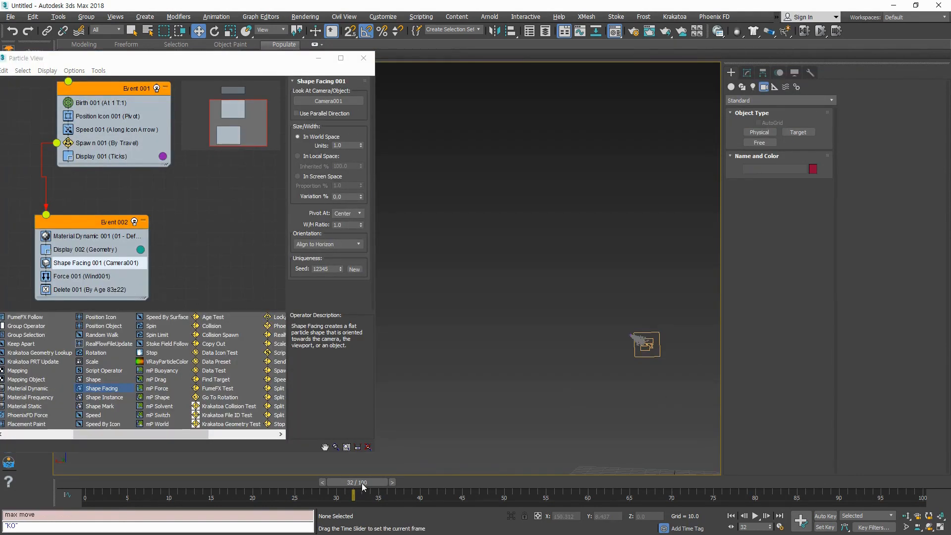
left_click_drag(361, 484, 922, 493)
key("w")
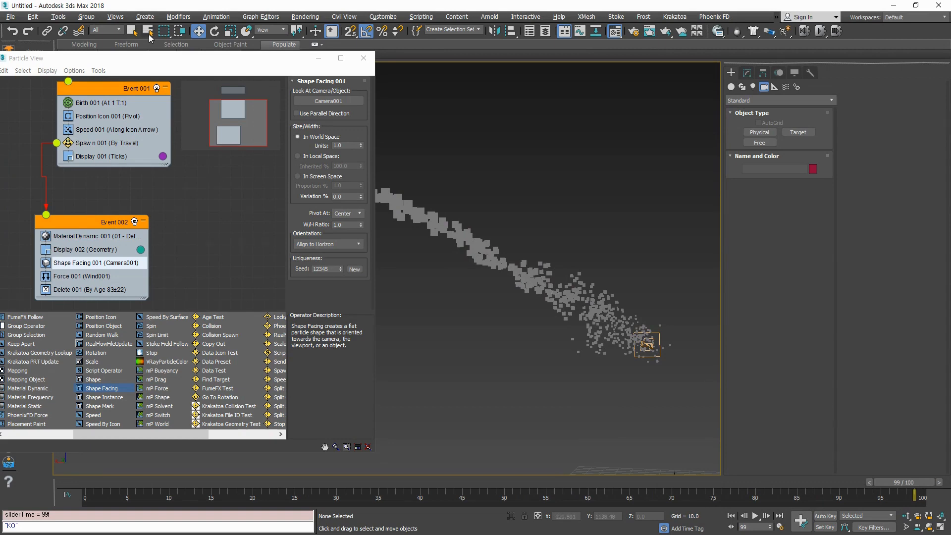
Step: Examine how the facing particles are oriented towards Camera001 along the whole trail in the enlarged Top view
left_click_drag(269, 63, 742, 101)
key("alt+w")
key("alt+w")
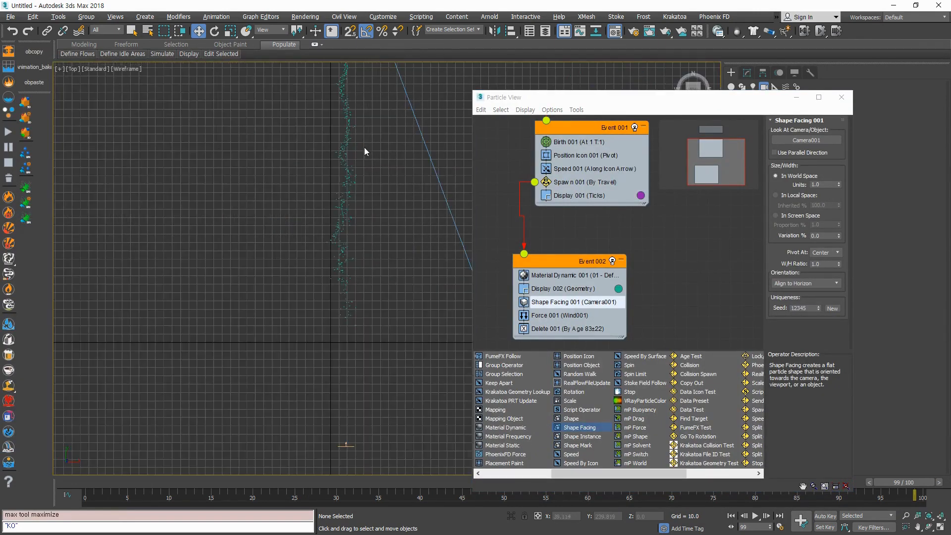
scroll(321, 312, "down", 6)
scroll(297, 248, "up", 8)
middle_click_drag(345, 313, 356, 412)
scroll(327, 264, "down", 4)
scroll(327, 265, "up", 4)
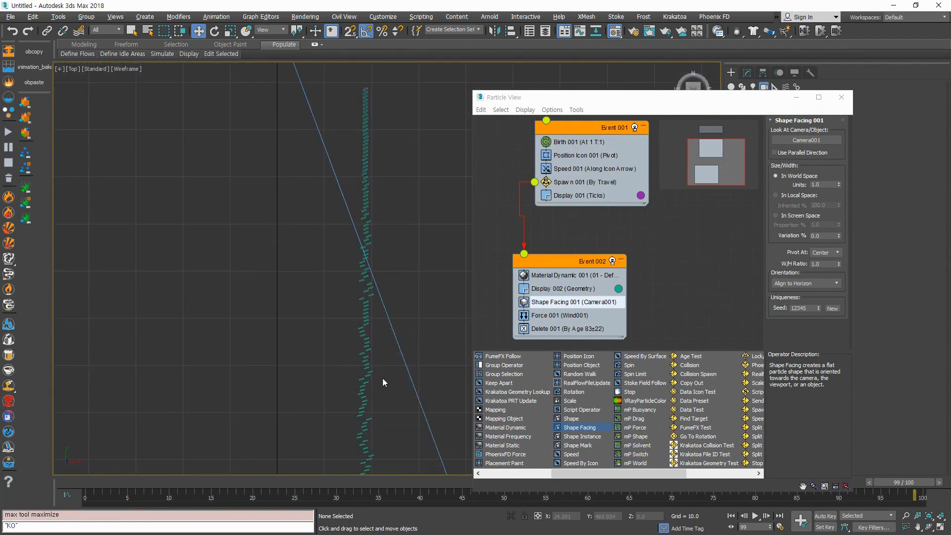
middle_click_drag(383, 378, 387, 293)
scroll(424, 412, "down", 6)
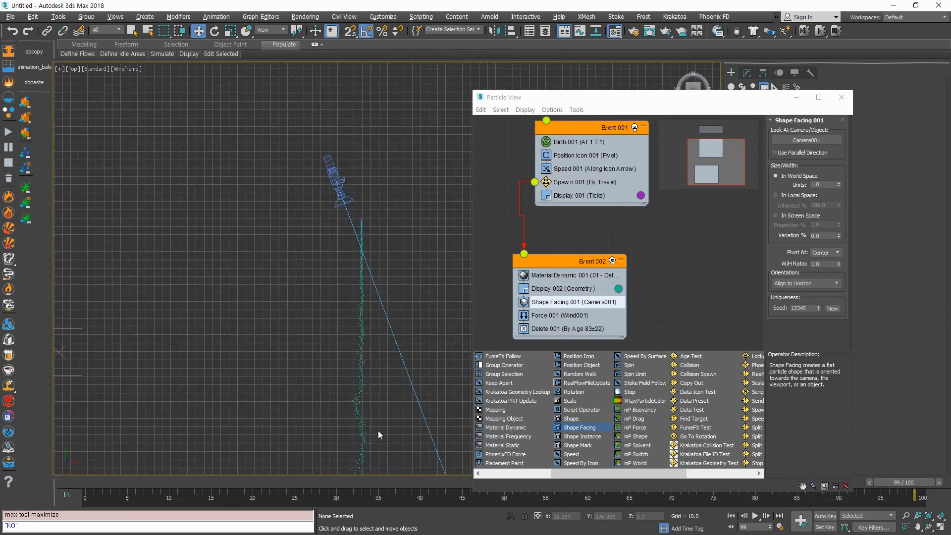
middle_click_drag(337, 223, 303, 87)
middle_click_drag(349, 328, 336, 291)
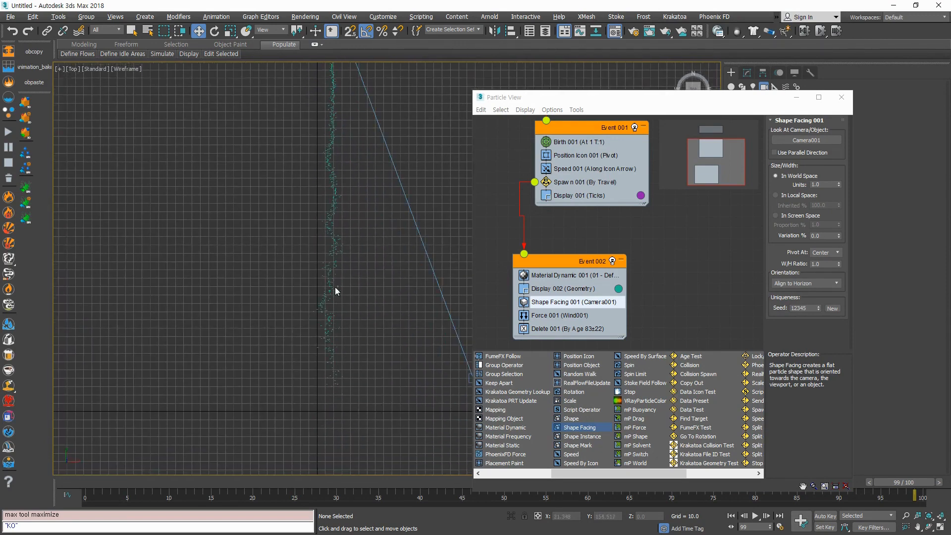
middle_click_drag(336, 417, 336, 329)
scroll(335, 329, "down", 2)
Step: Switch the enlarged viewport to Camera001 and move the Particle View window clear of the trail
left_click_drag(624, 102, 252, 78)
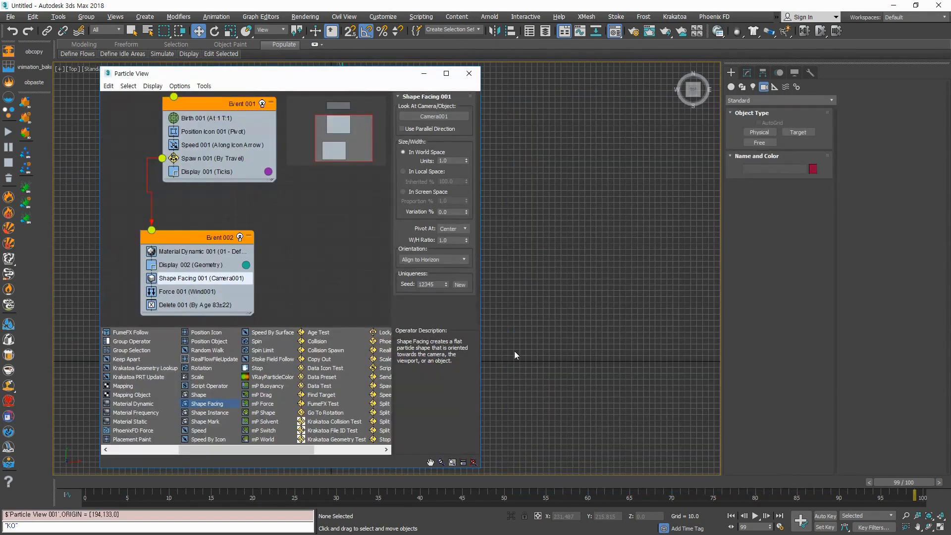
key("c")
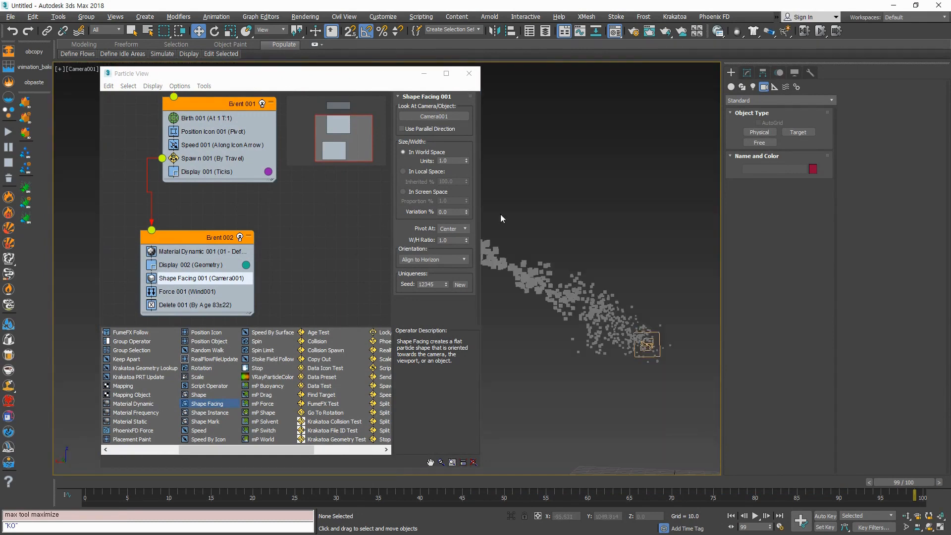
left_click_drag(356, 74, 285, 70)
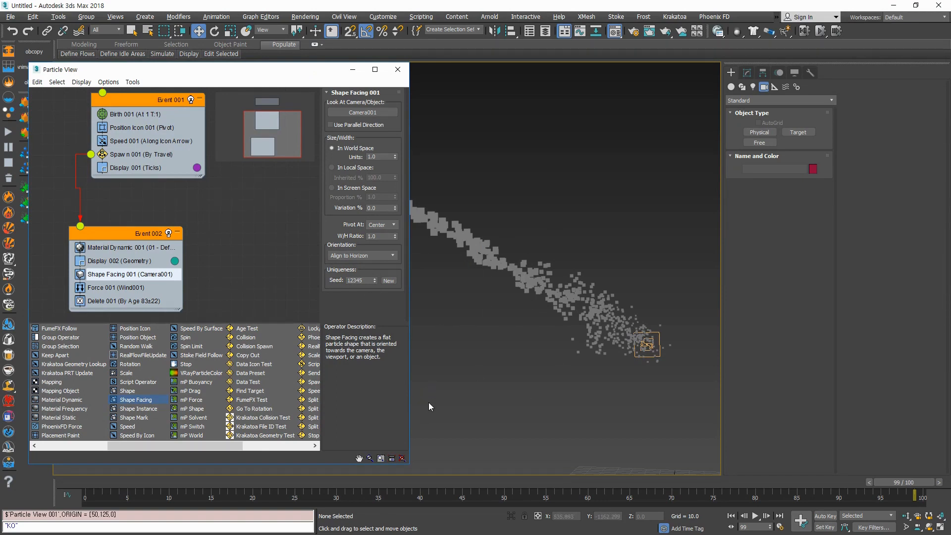
Step: Add a Scale operator to Event 002 between Shape Facing 001 and Force 001
left_click(206, 284)
left_click(131, 275)
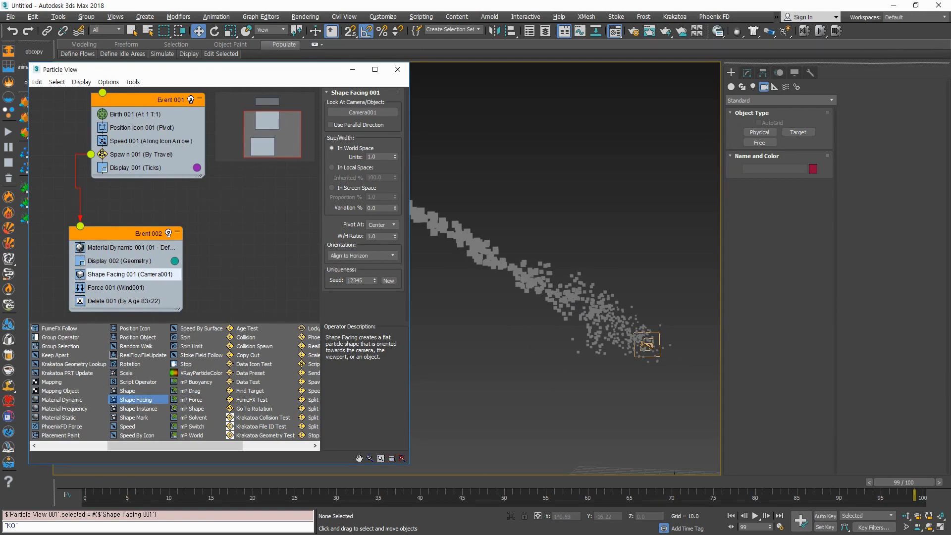
left_click(224, 296)
scroll(237, 297, "down", 2)
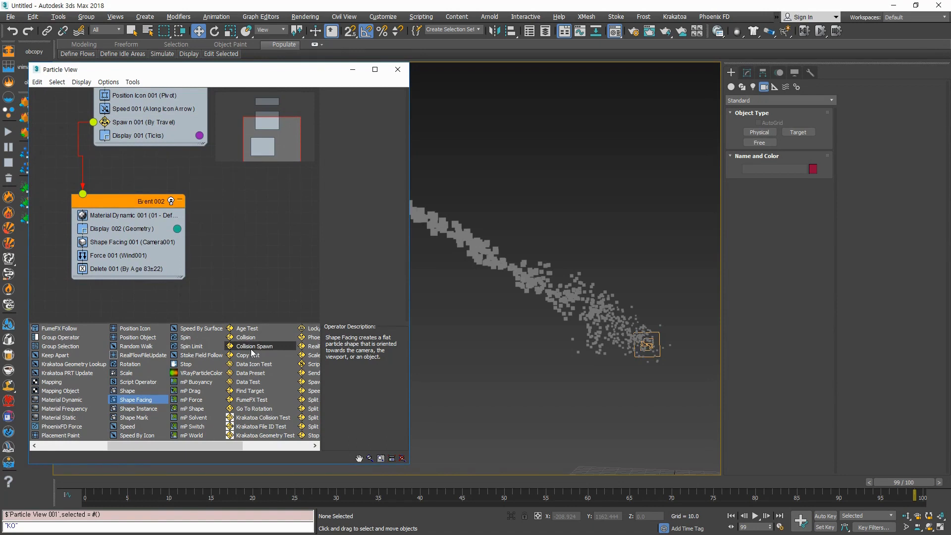
left_click_drag(169, 446, 143, 449)
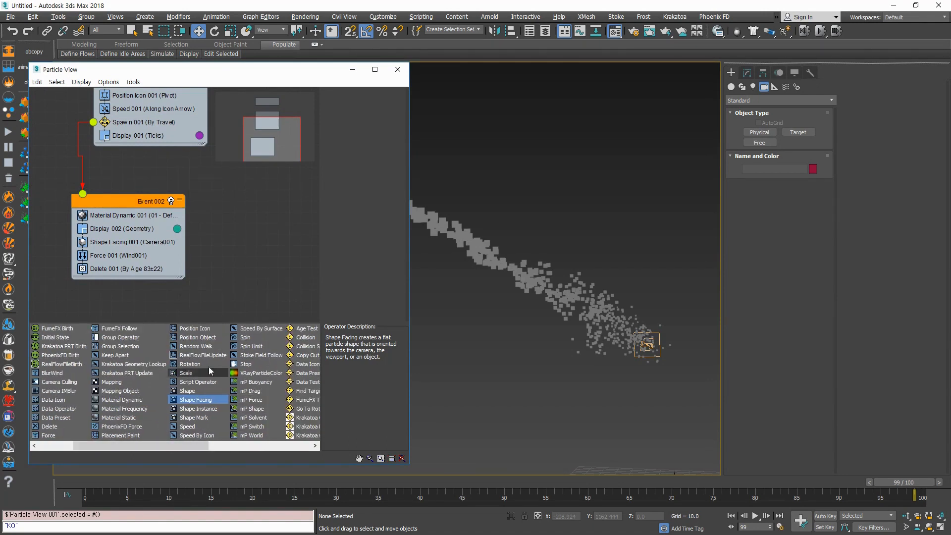
left_click(196, 382)
left_click(188, 374)
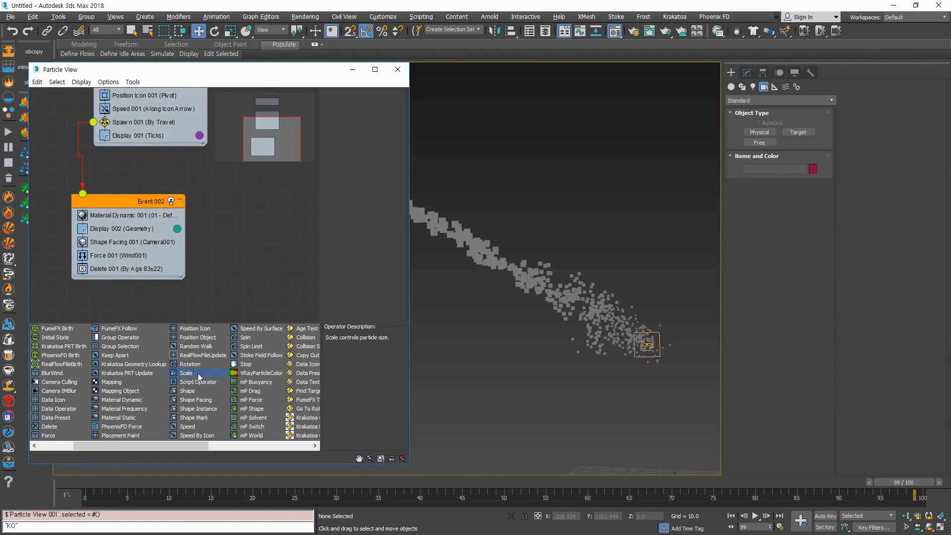
left_click_drag(198, 377, 133, 251)
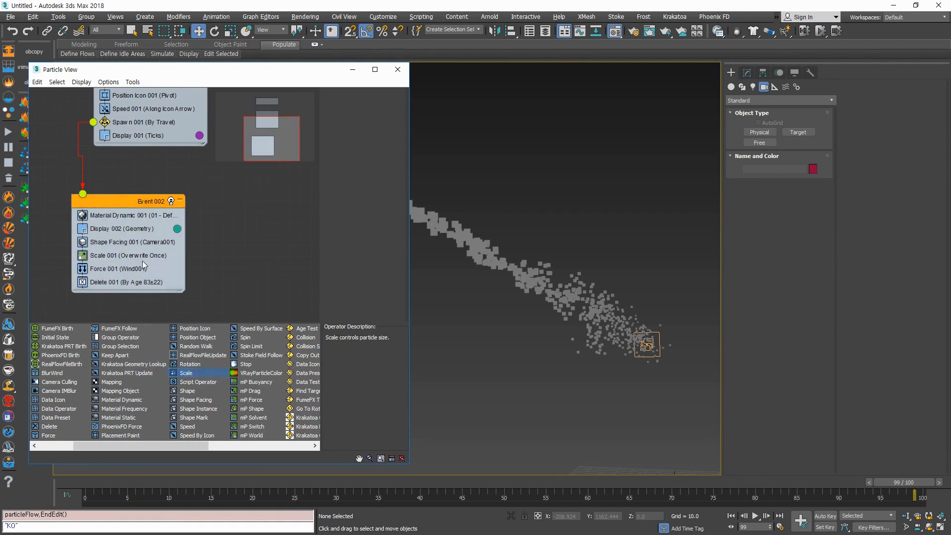
Step: Set the Scale 001 operator to Absolute with a 255% scale factor and 102% variation, and scrub the animation to frame 100
left_click(142, 260)
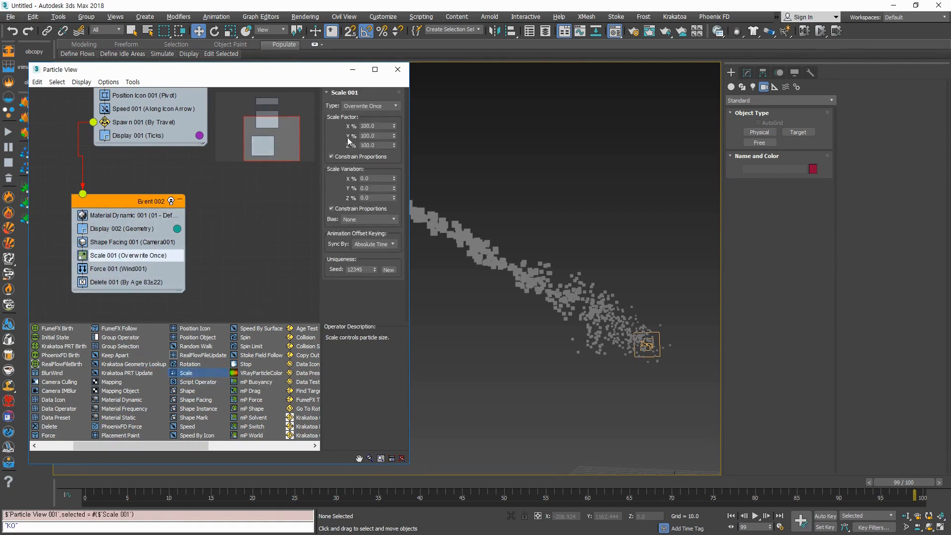
left_click(393, 107)
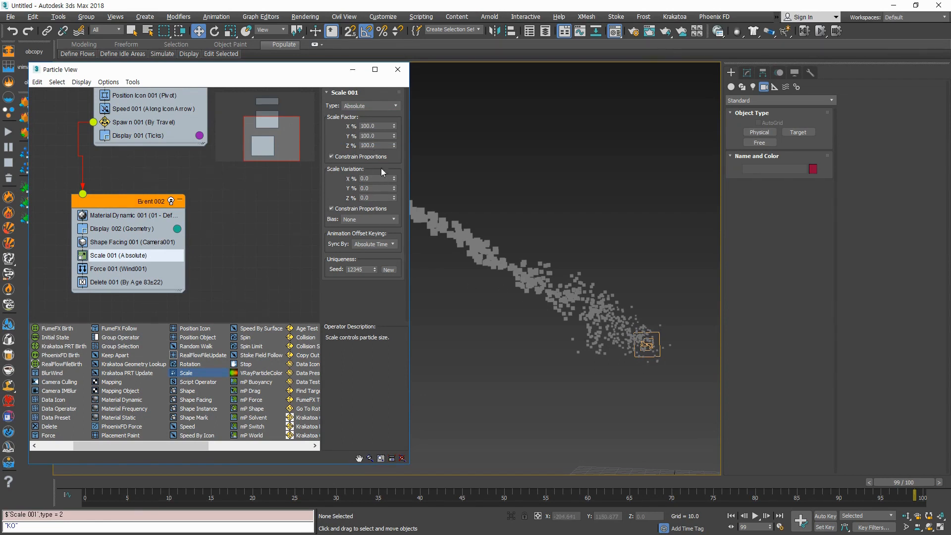
left_click_drag(393, 126, 394, 74)
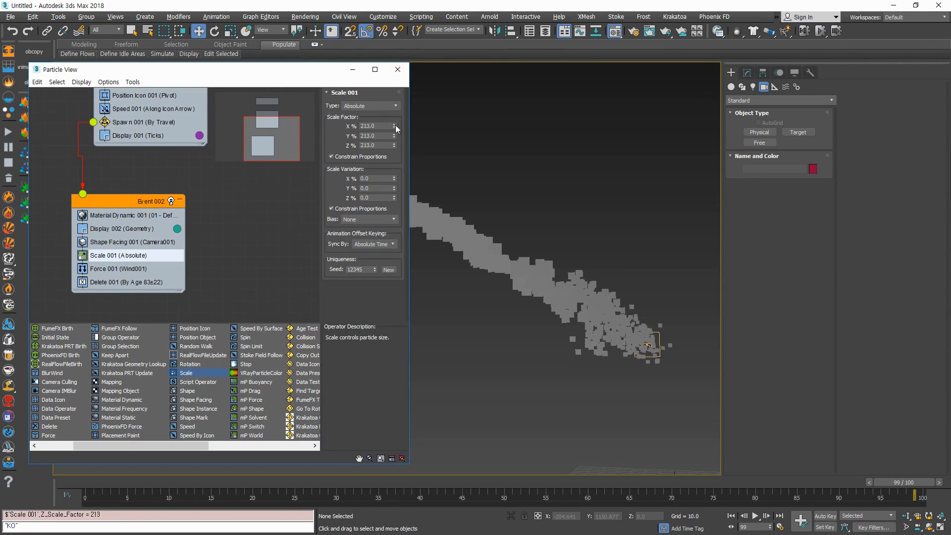
left_click_drag(395, 127, 392, 105)
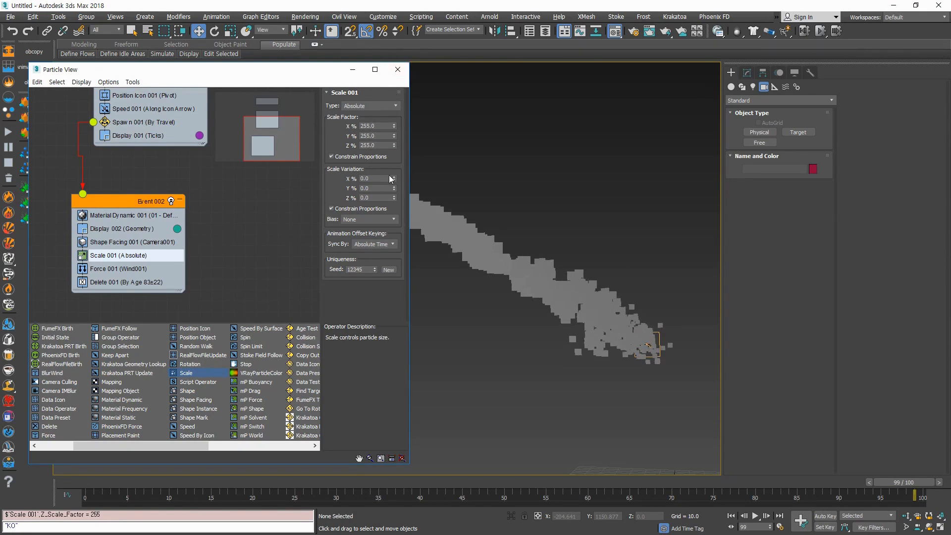
left_click_drag(393, 179, 393, 233)
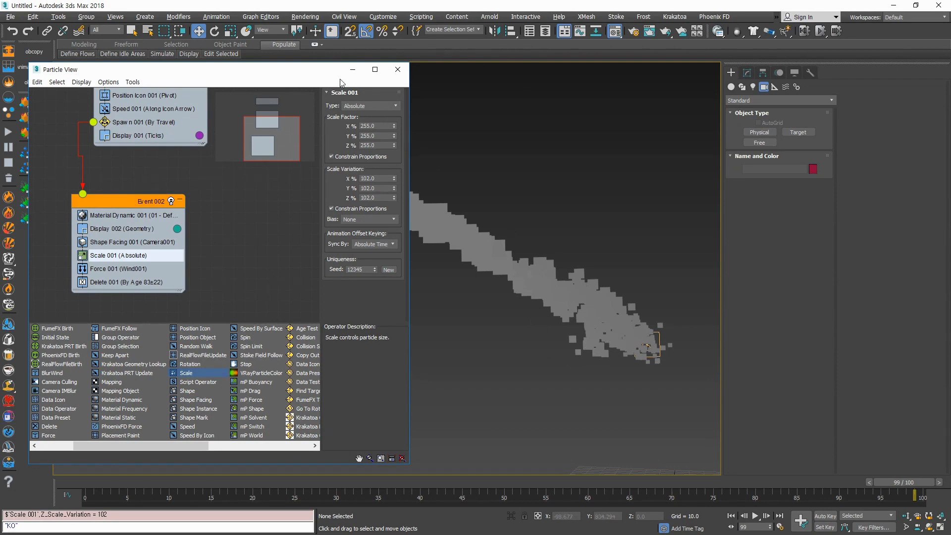
left_click_drag(158, 483, 922, 489)
Step: Set Delete 001's Life Span to 47 and Variation to 11, checking the trail's tail around frame 100
left_click(127, 282)
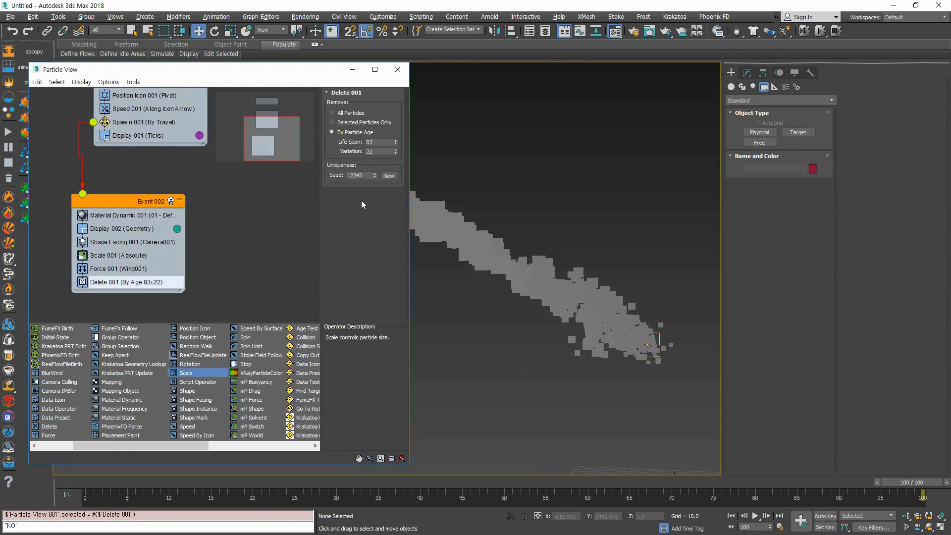
left_click_drag(395, 143, 396, 154)
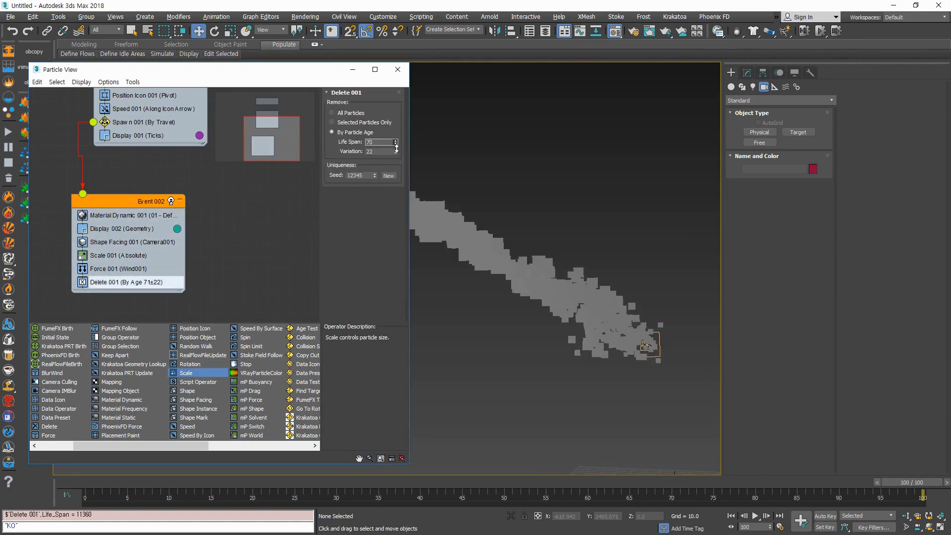
left_click_drag(933, 484, 936, 433)
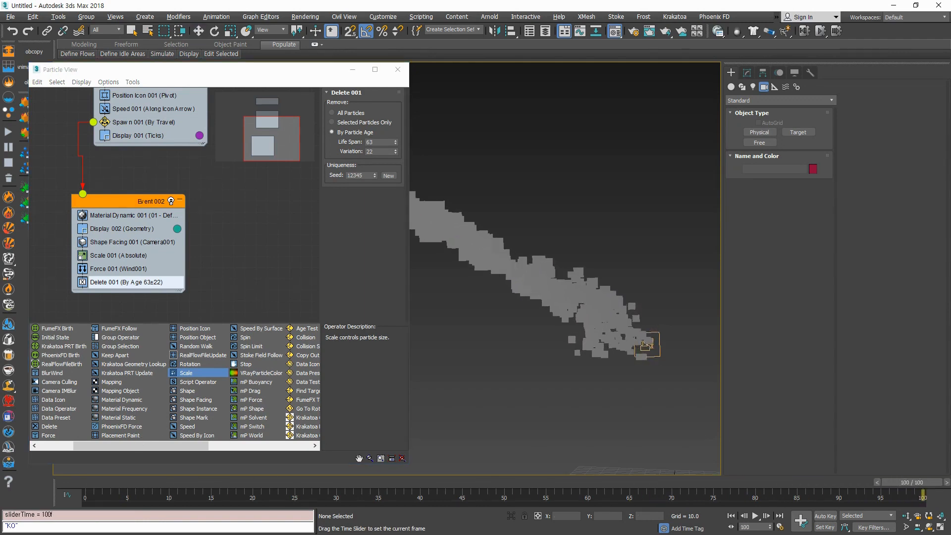
key("w")
mouse_move(917, 481)
left_mouse_down()
mouse_move(634, 483)
mouse_move(922, 483)
left_mouse_up()
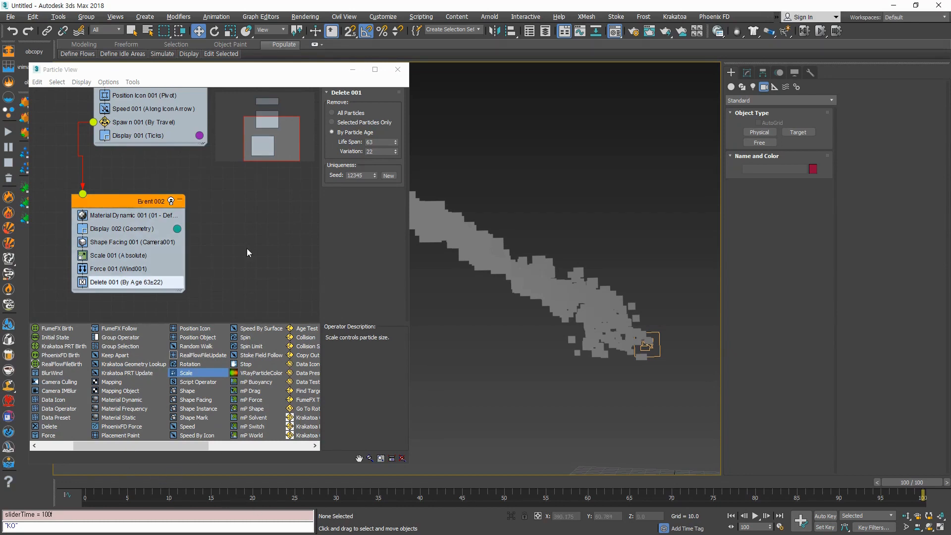
left_click_drag(395, 152, 394, 148)
left_click_drag(902, 483, 920, 469)
key("w")
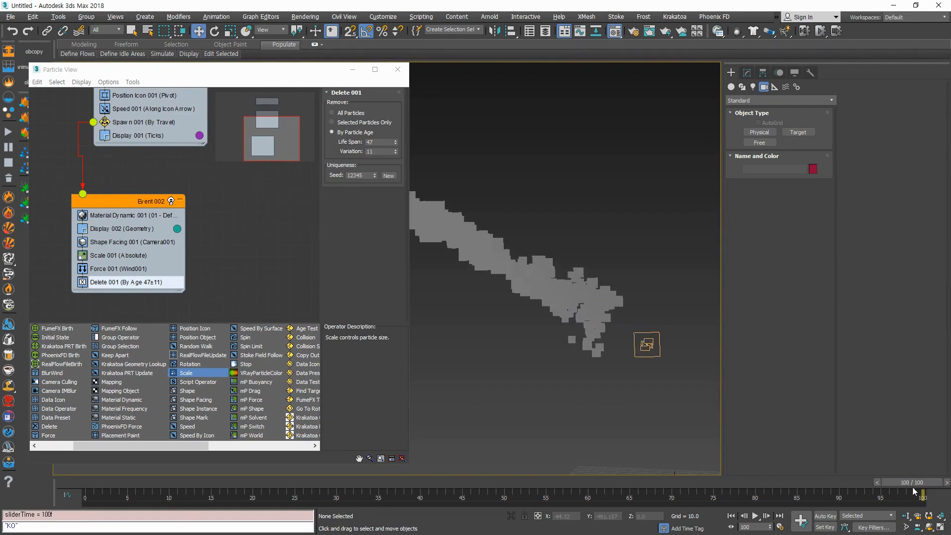
left_click_drag(889, 488, 922, 488)
Step: Sync Scale 001's animation offset by Particle Age and scrub through the animation to frame 100
left_click(117, 255)
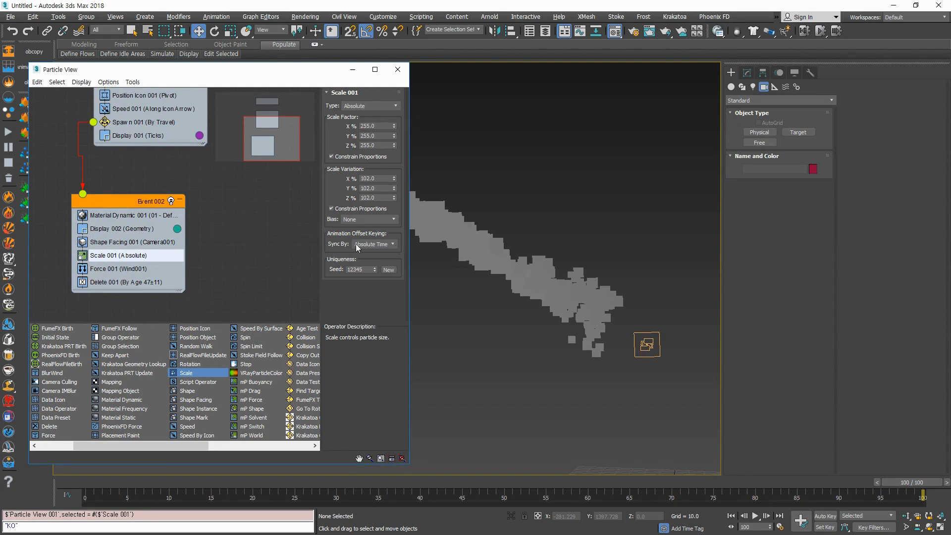
left_click(383, 244)
left_click(381, 261)
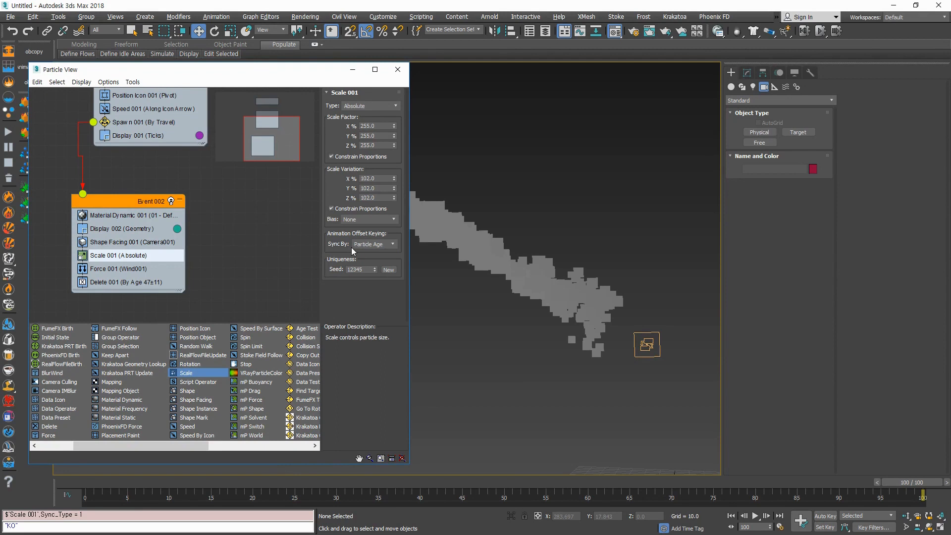
left_click_drag(151, 481, 904, 436)
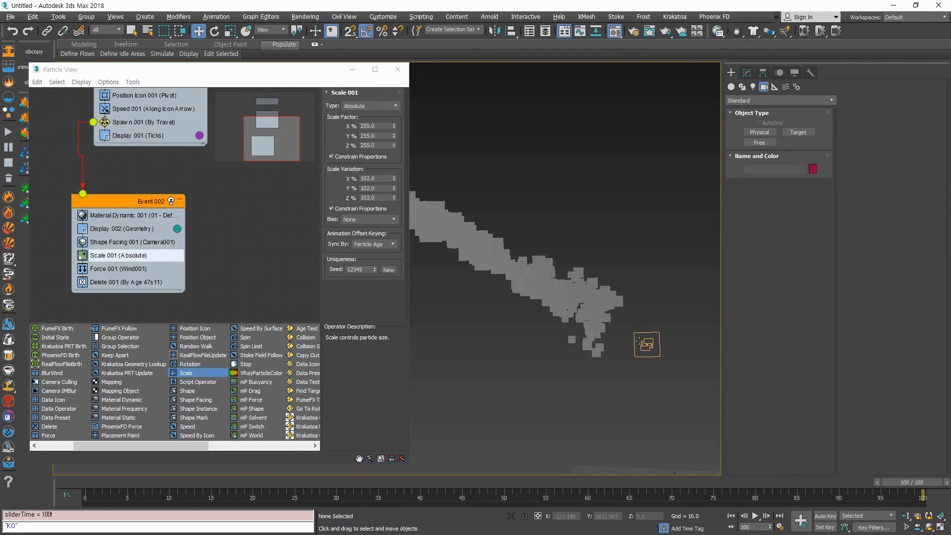
left_click_drag(906, 483, 929, 472)
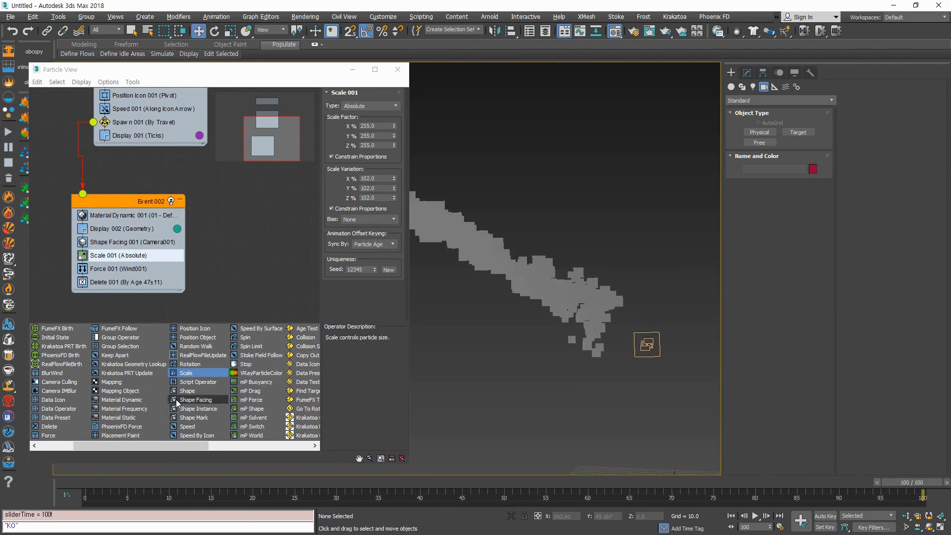
Step: Review the Force 001 and Delete 001 settings in Event 002 and bring the whole particle flow into view
left_click(130, 271)
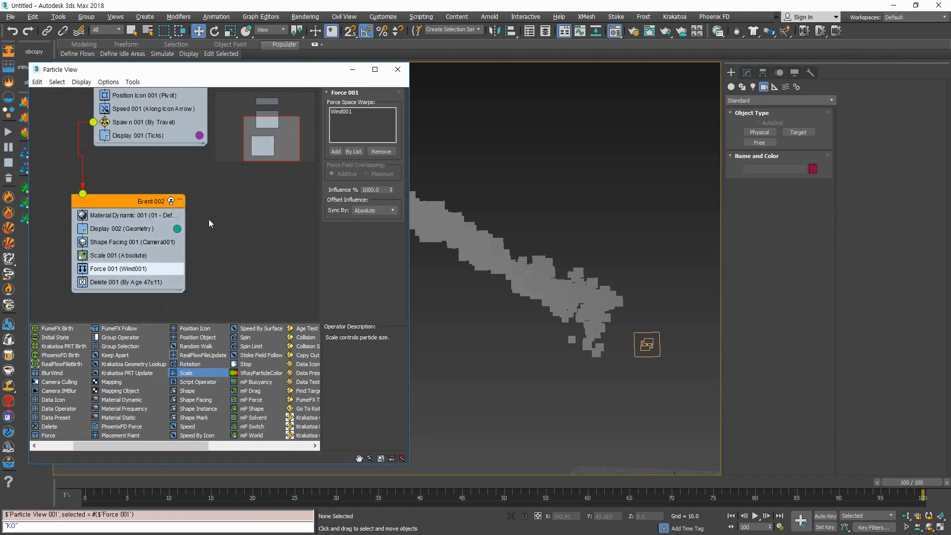
scroll(233, 239, "down", 1)
middle_click_drag(210, 219, 189, 230)
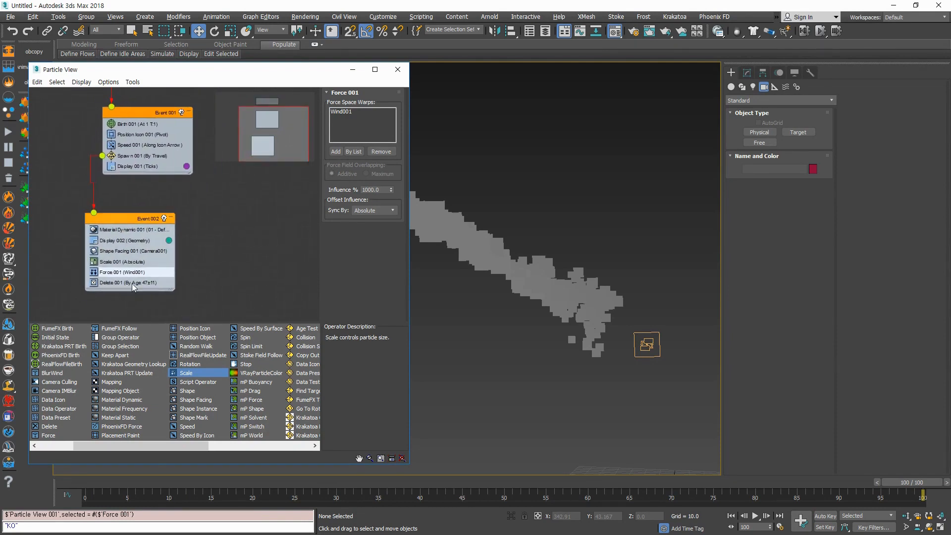
left_click(132, 283)
middle_click_drag(228, 202, 217, 242)
scroll(236, 248, "down", 1)
Step: Scrub to frame 90, render the Camera001 view, inspect the rendered smoke trail and close the render
left_click(58, 486)
left_click_drag(103, 483, 839, 485)
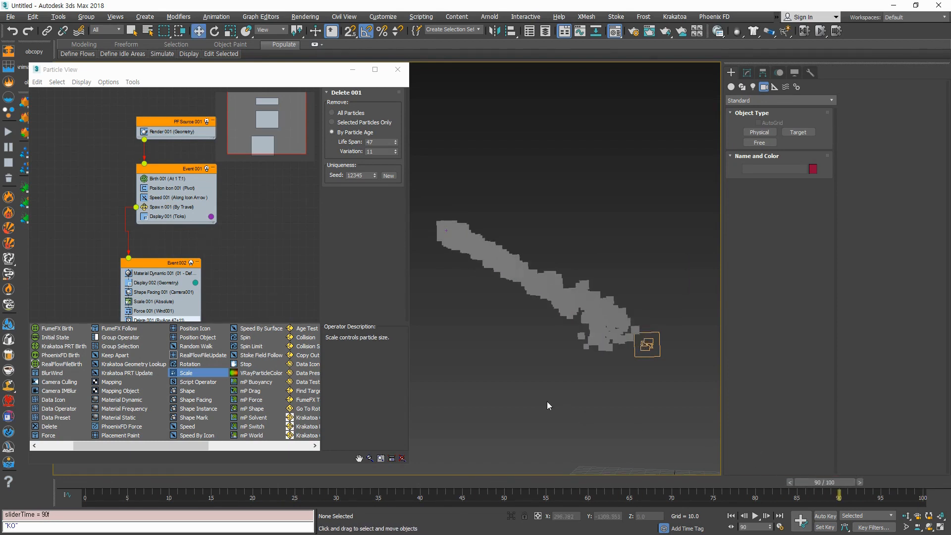
key("F9")
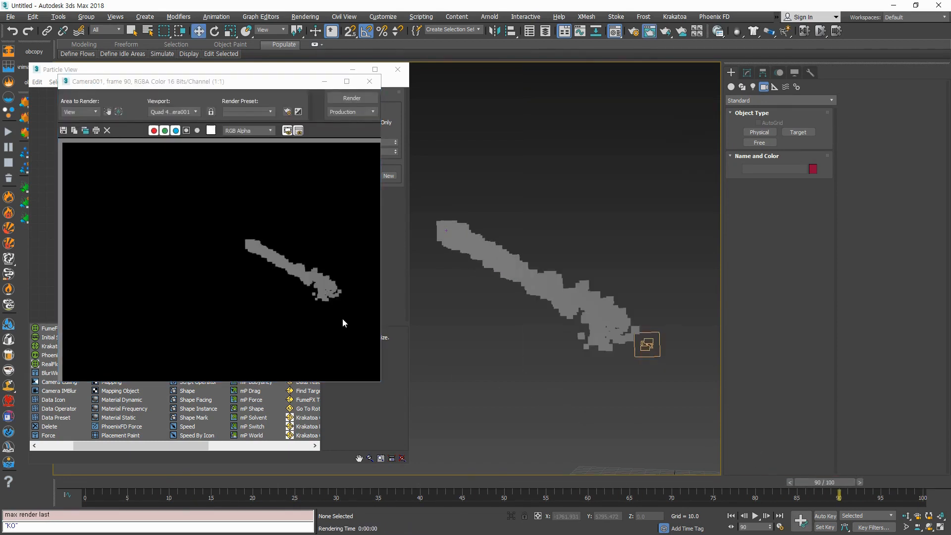
scroll(313, 292, "up", 3)
scroll(310, 269, "down", 3)
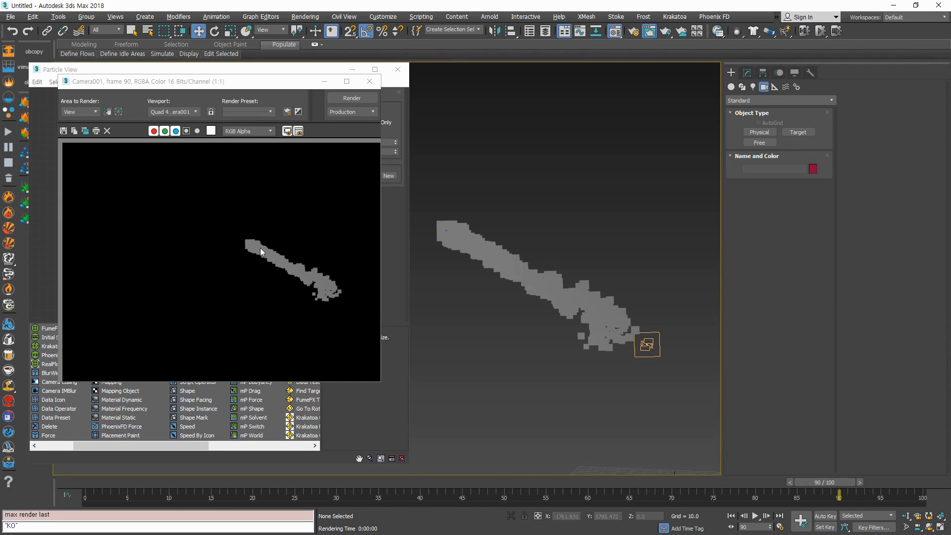
left_click(370, 81)
Step: Select PF Source 001 through its trail and scrub the animation to frame 75
left_click(457, 238)
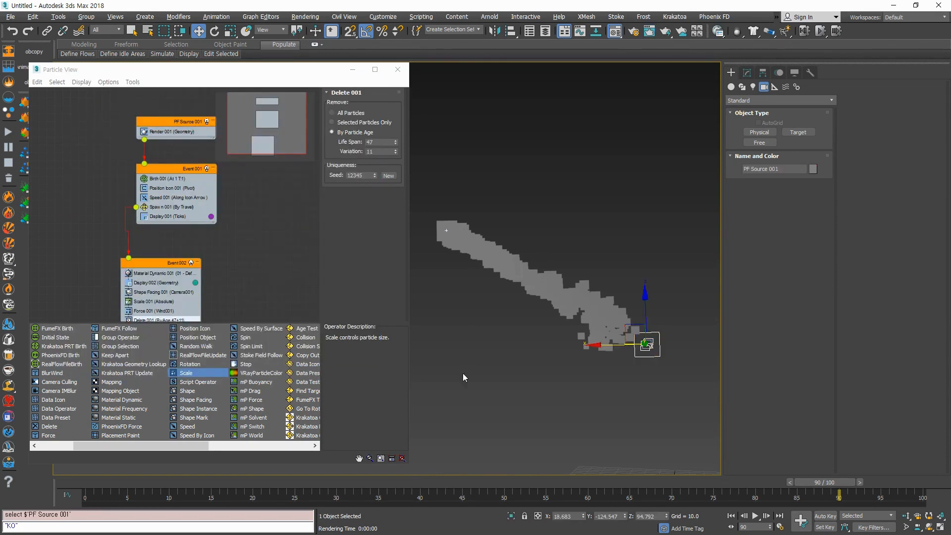
left_click(105, 483)
left_click_drag(105, 483, 715, 482)
Step: Set Scale 001's scale factor to 238% and its variation bias to Centered
middle_click_drag(256, 285, 259, 259)
scroll(205, 287, "up", 2)
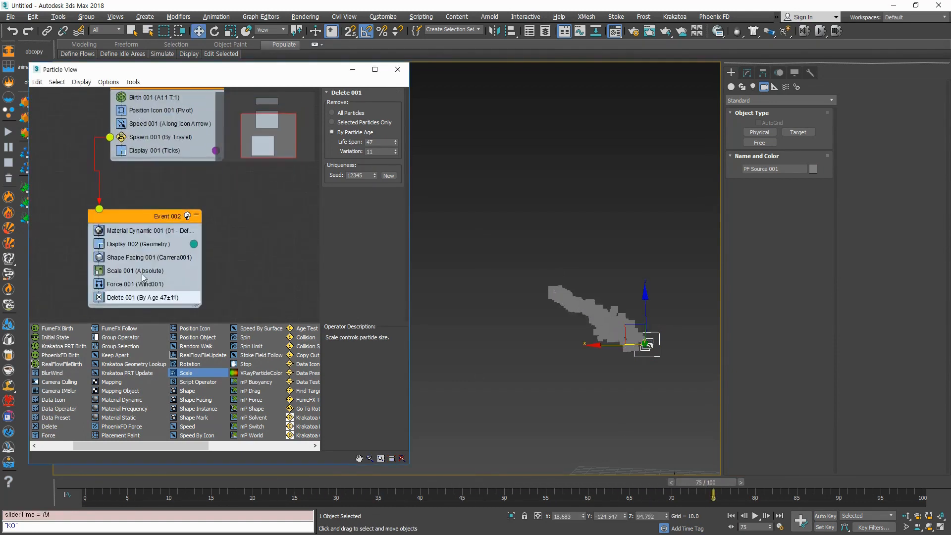
left_click(141, 272)
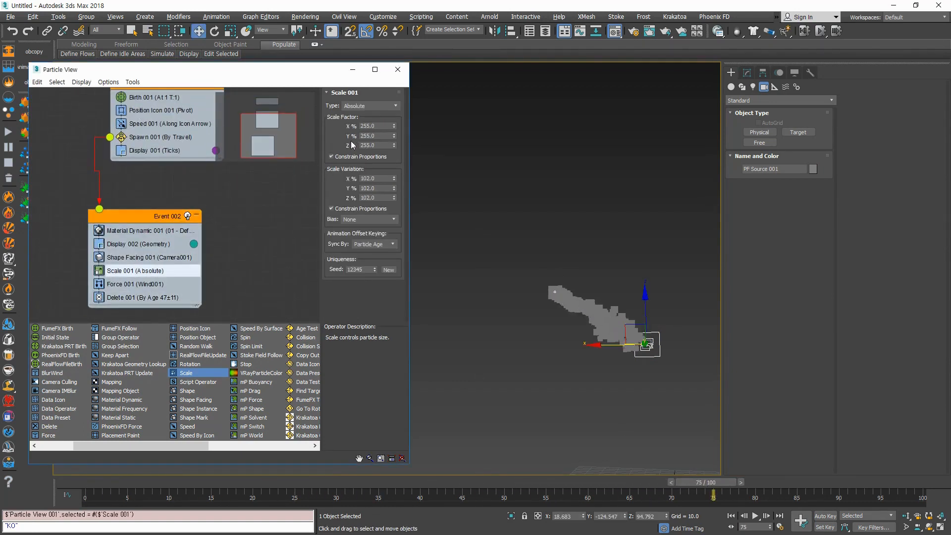
left_click(382, 107)
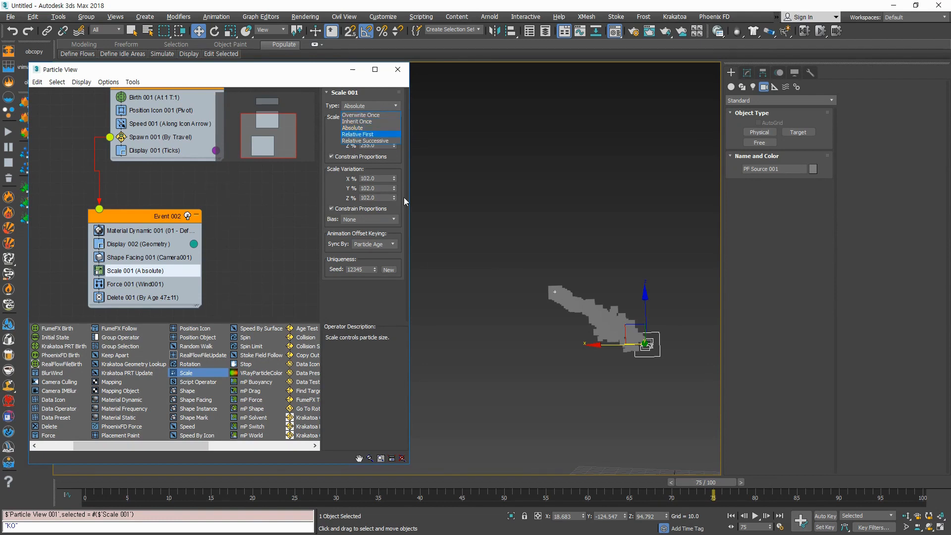
left_click(322, 186)
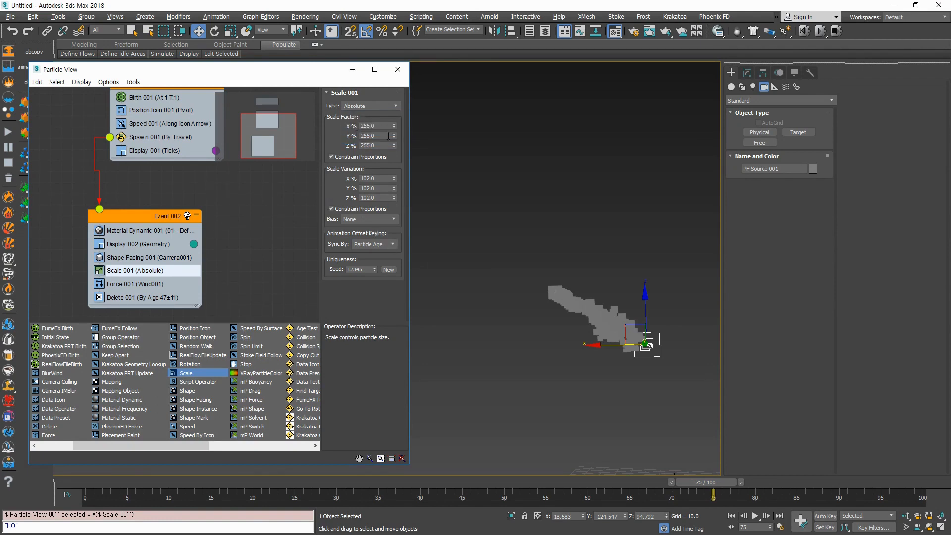
mouse_move(394, 125)
left_mouse_down()
mouse_move(400, 146)
mouse_move(401, 135)
left_mouse_up()
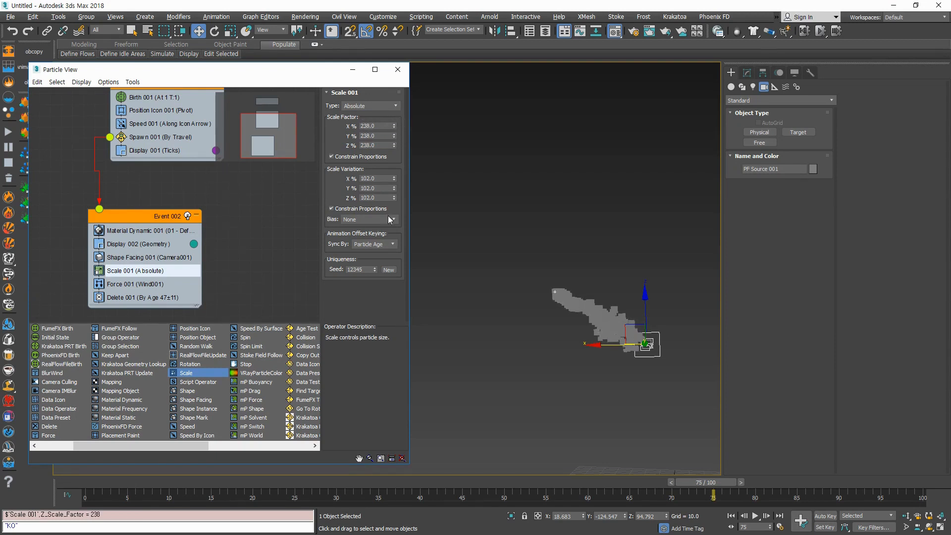
left_click(388, 219)
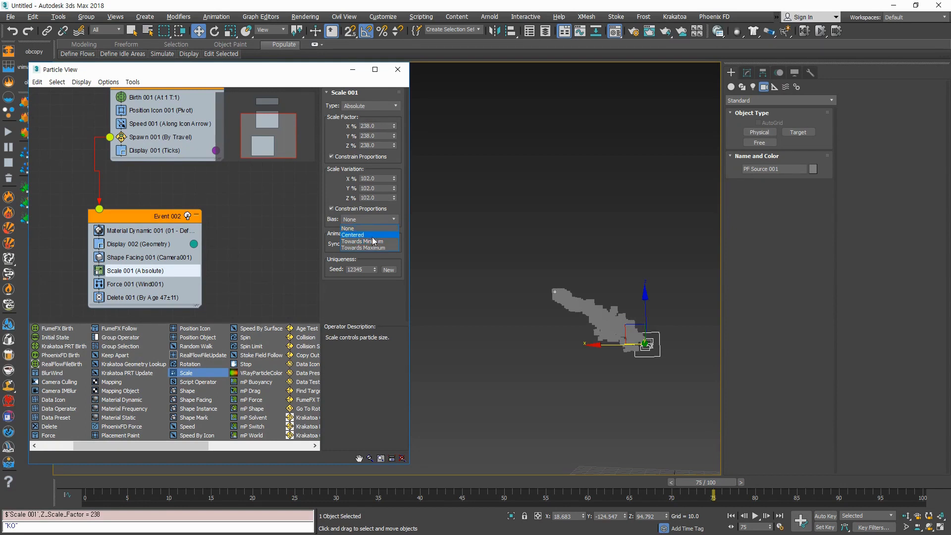
left_click(372, 236)
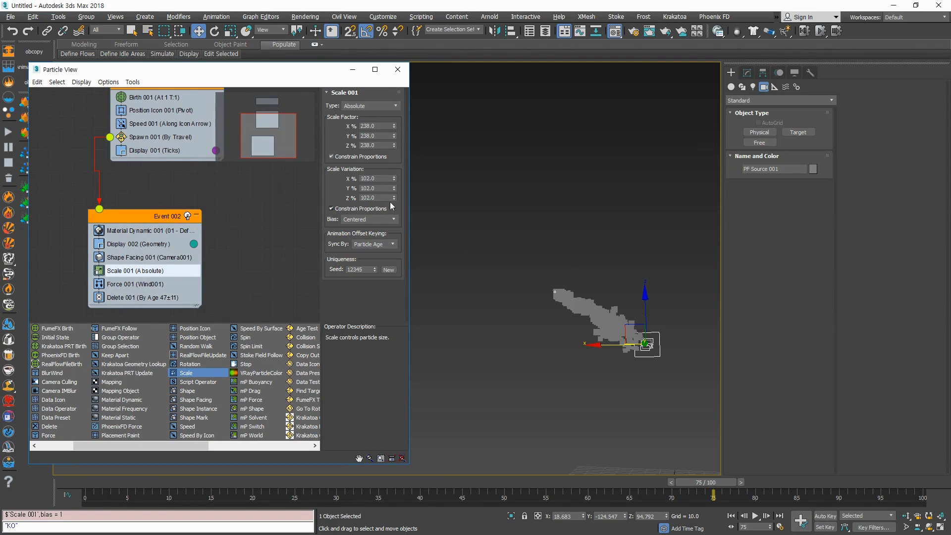
Step: Raise Scale 001's scale factor to 263% and variation to 114%, deselect the source and scrub to frame 100
left_click_drag(396, 114, 398, 102)
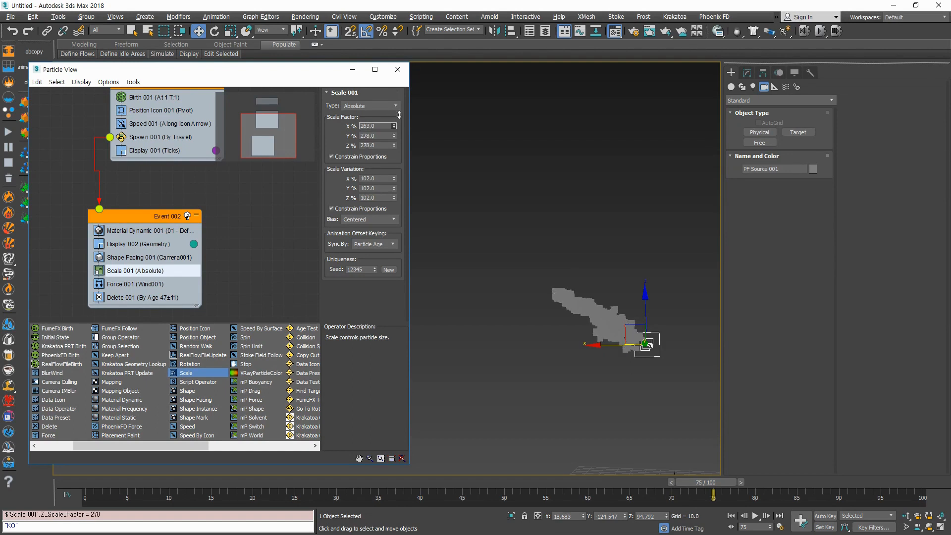
left_click_drag(395, 184, 395, 174)
left_click(527, 363)
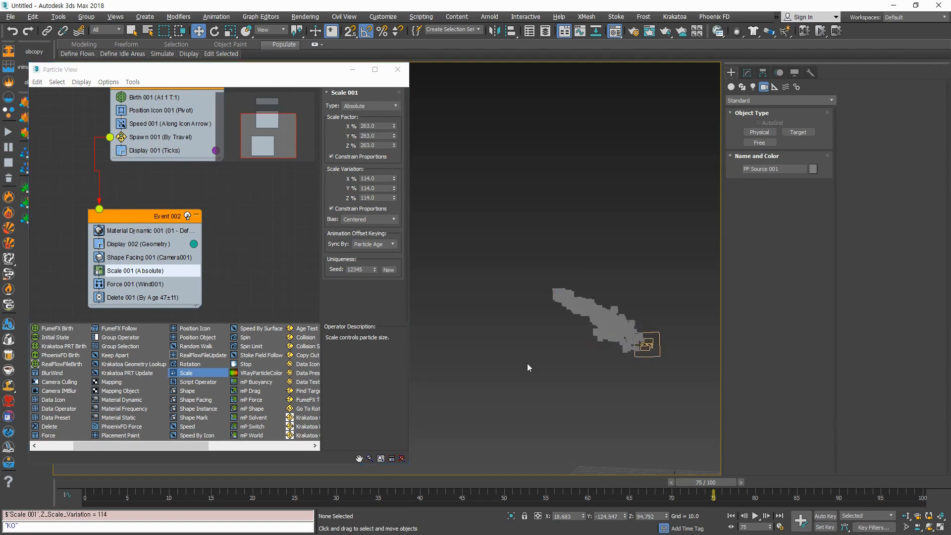
left_click_drag(159, 485, 921, 482)
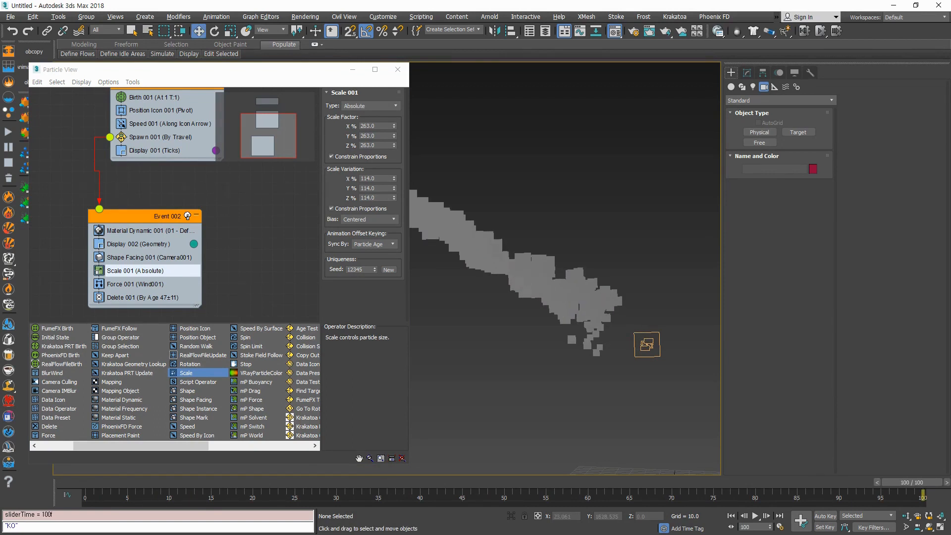
Step: Open the Material Editor, view the missile trail reference image in Chrome and return to 3ds Max
key("m")
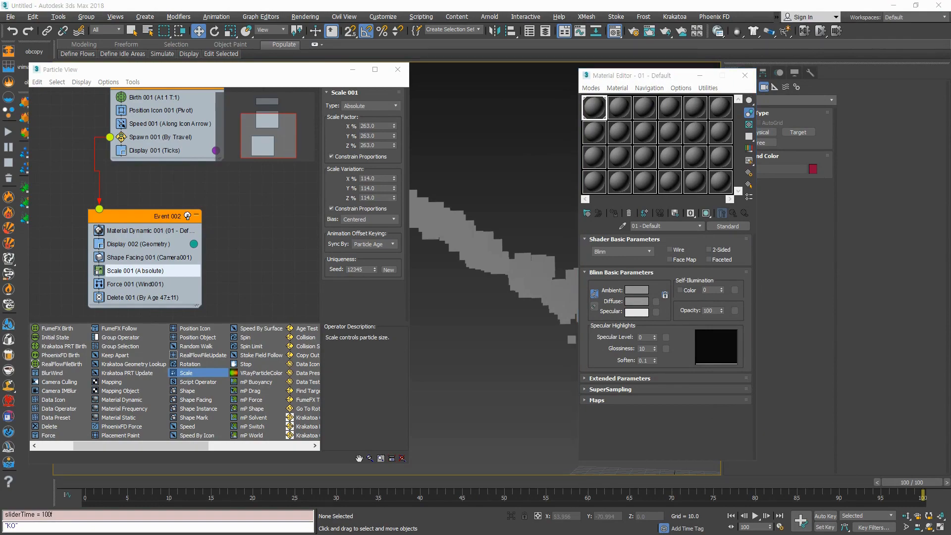
key("alt+Tab")
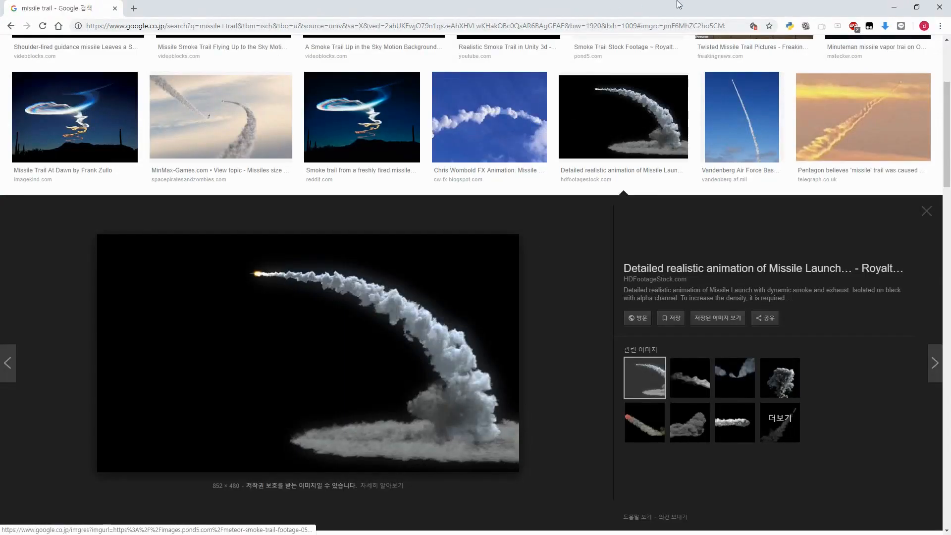
key("alt+Tab")
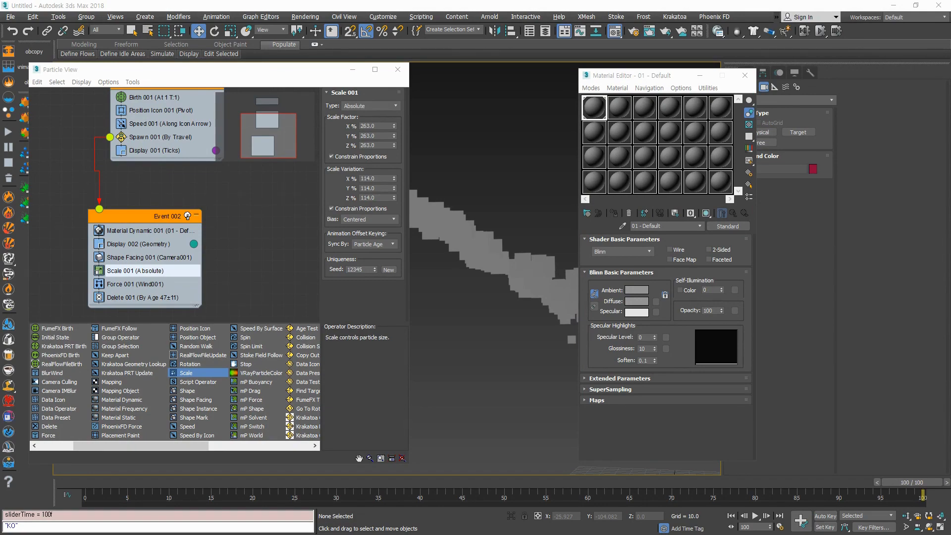
Step: Switch to Chrome's smoke texture image results, browse them and preview the grey transparent smoke puff from mbtskoudsalg
key("alt+Tab")
scroll(142, 75, "up", 10)
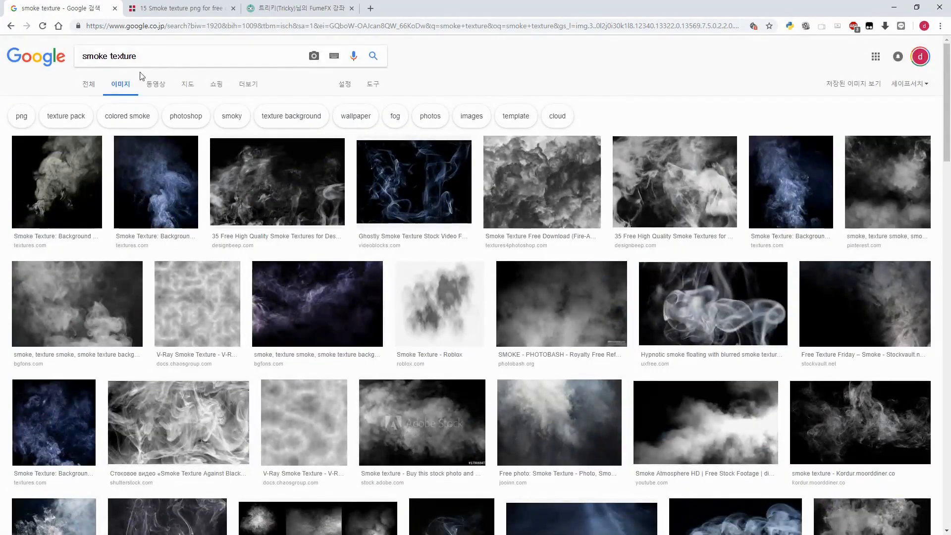
scroll(445, 218, "down", 3)
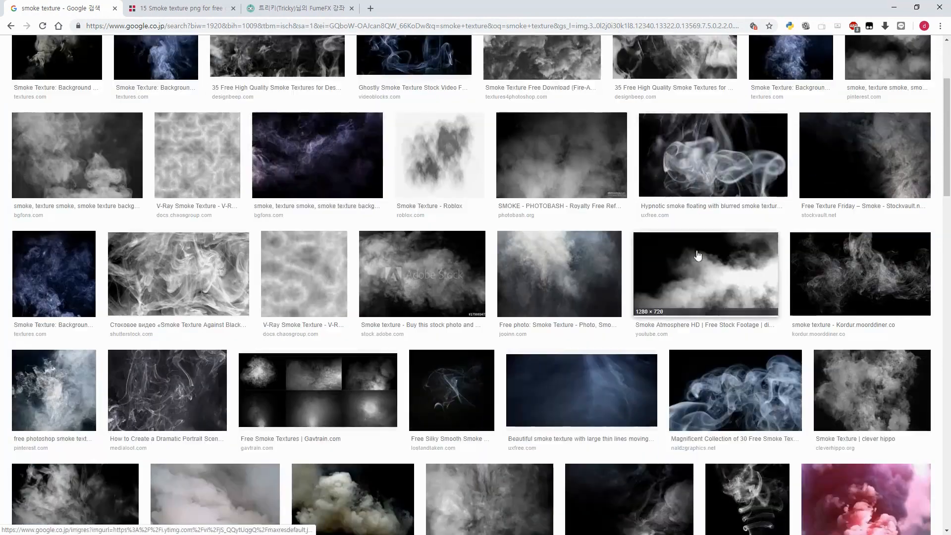
scroll(698, 255, "down", 1)
scroll(666, 446, "down", 5)
left_click(684, 396)
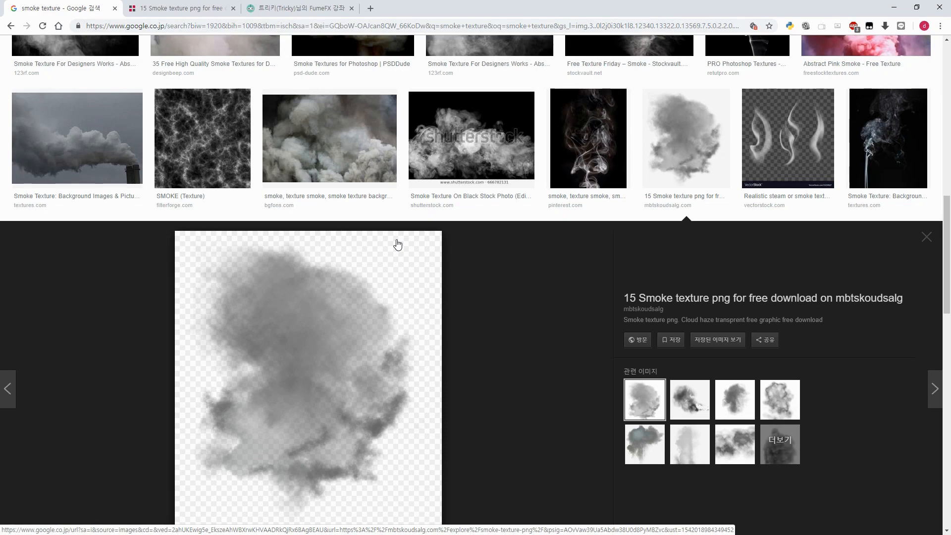
Step: Look through more smoke texture results and bring up the mbtskoudsalg "Smoke texture png" page for the previewed puff
scroll(489, 334, "down", 6)
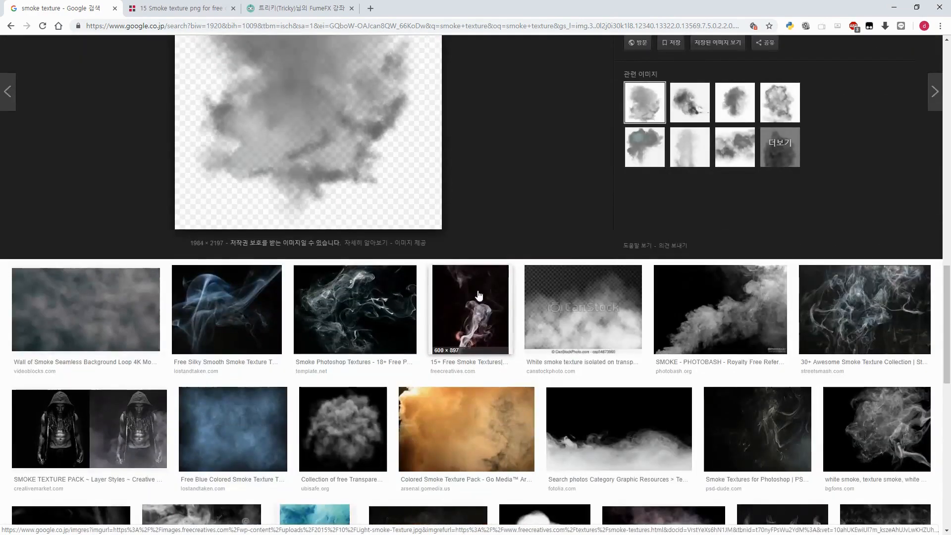
scroll(472, 342, "down", 1)
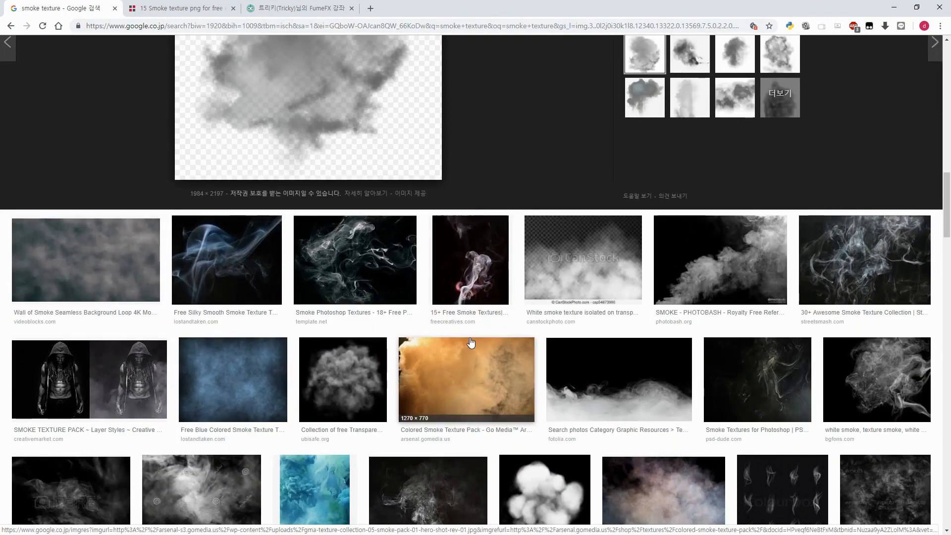
scroll(468, 339, "up", 8)
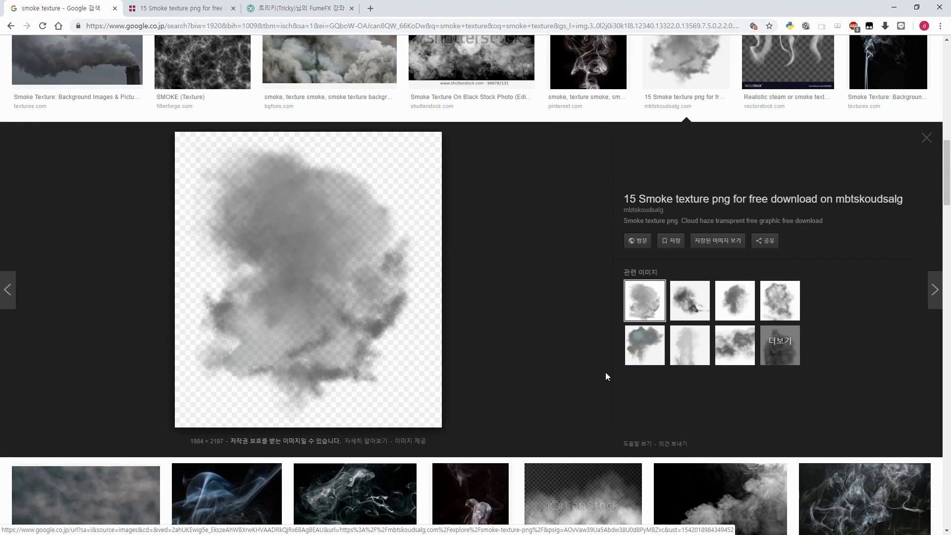
scroll(465, 276, "up", 3)
scroll(422, 344, "down", 1)
left_click(383, 367)
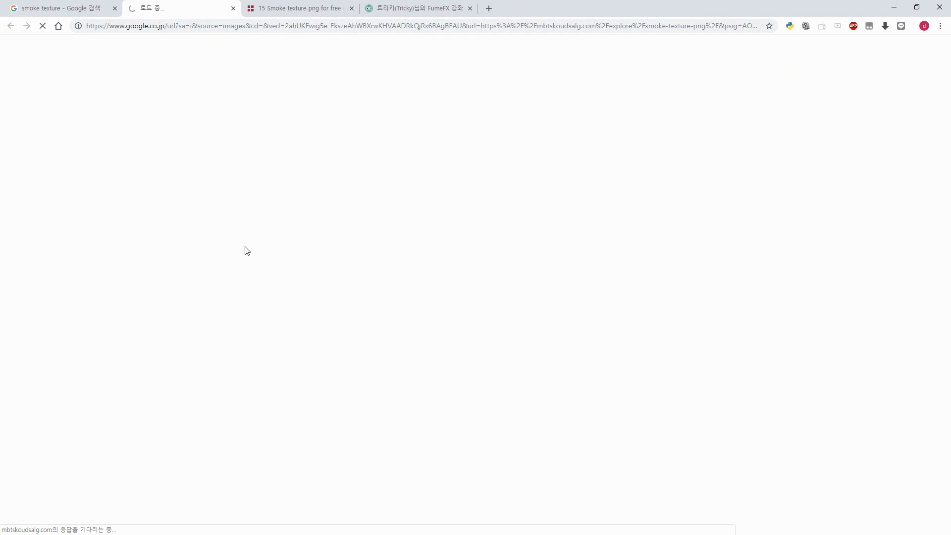
left_click(296, 8)
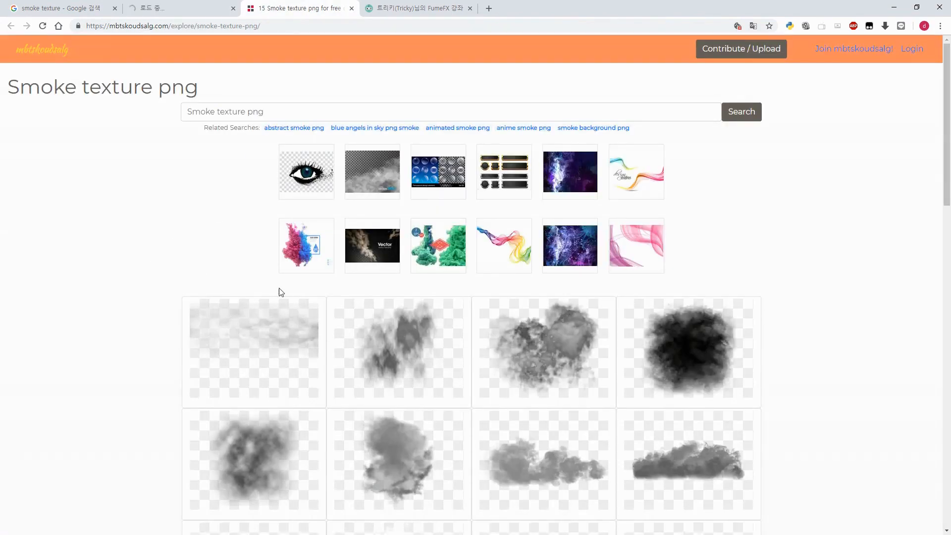
Step: Open the enlarged preview of the tall grey smoke cloud texture from the gallery and examine it
scroll(281, 291, "down", 3)
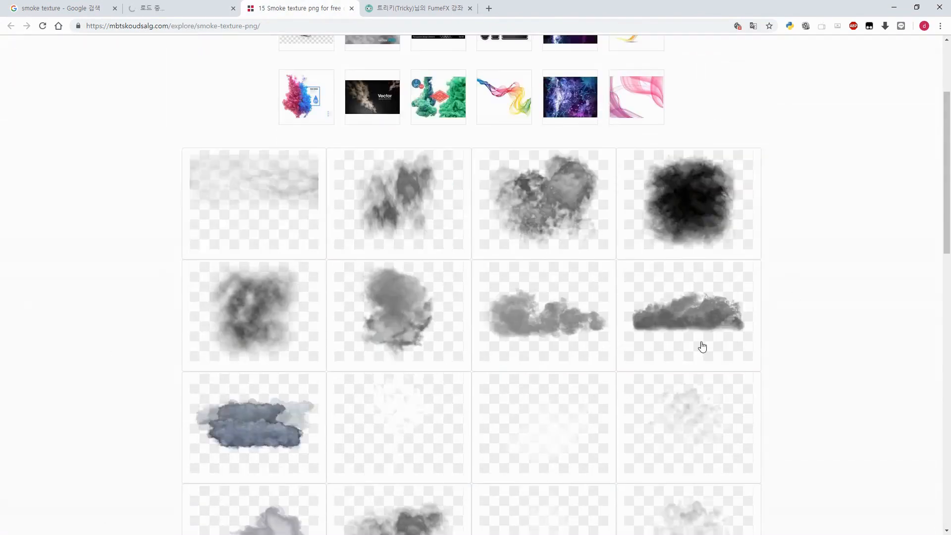
left_click(417, 343)
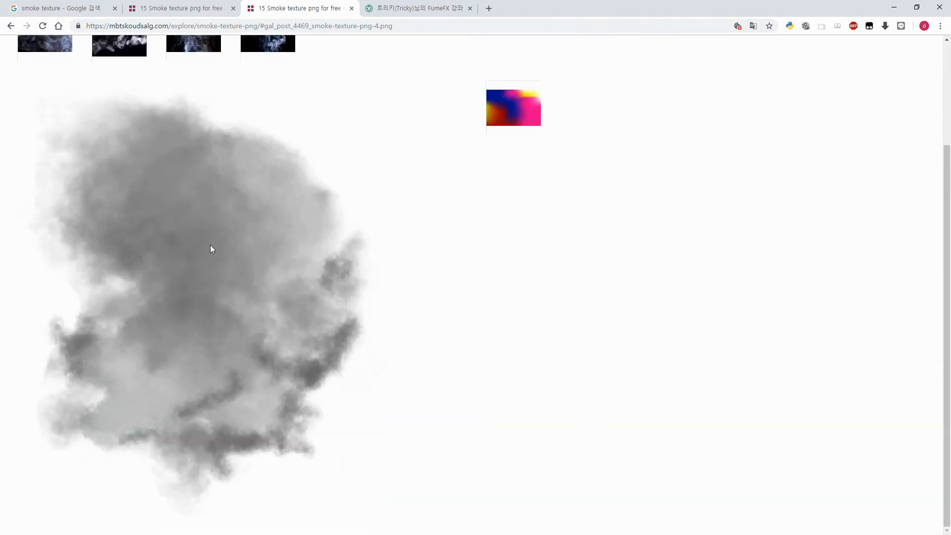
scroll(215, 263, "up", 3)
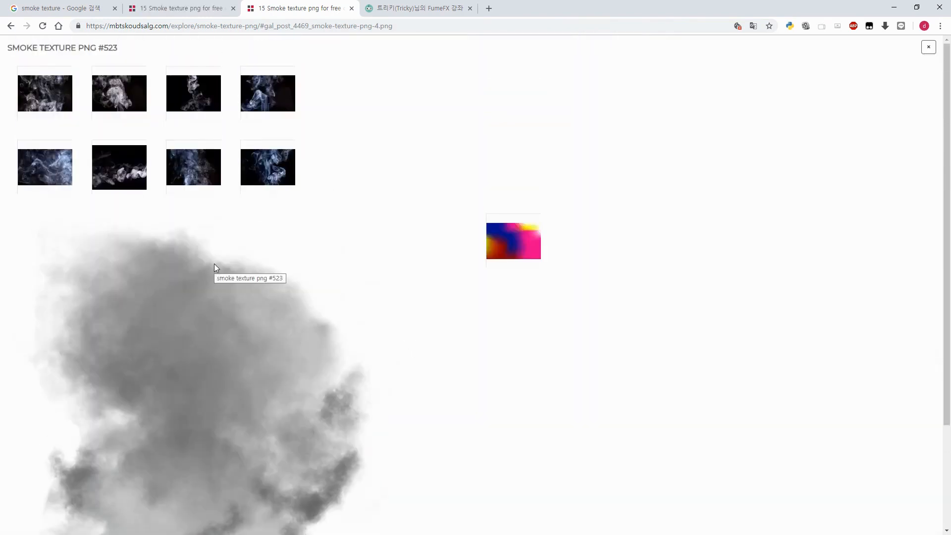
scroll(213, 263, "down", 3)
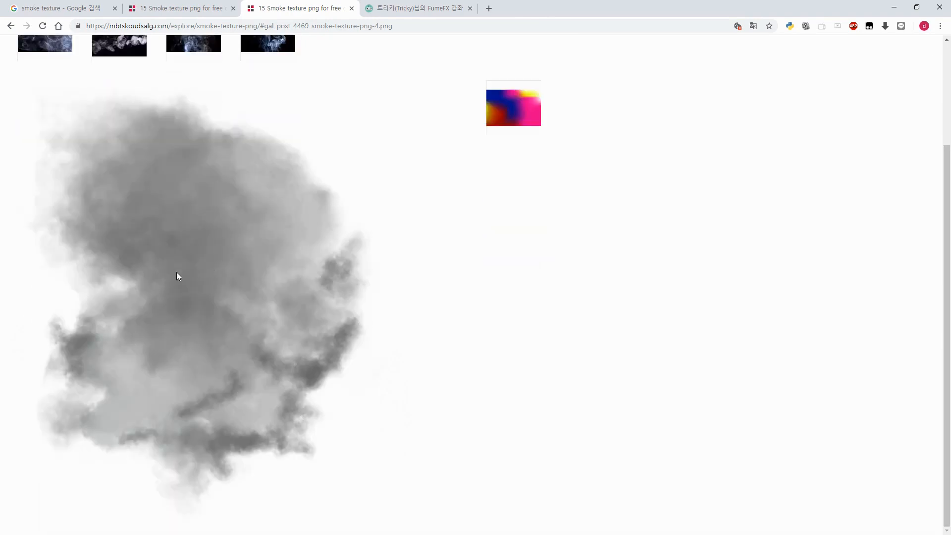
Step: Look through the smoke texture thumbnails in the other open copy of the gallery page
left_click(151, 13)
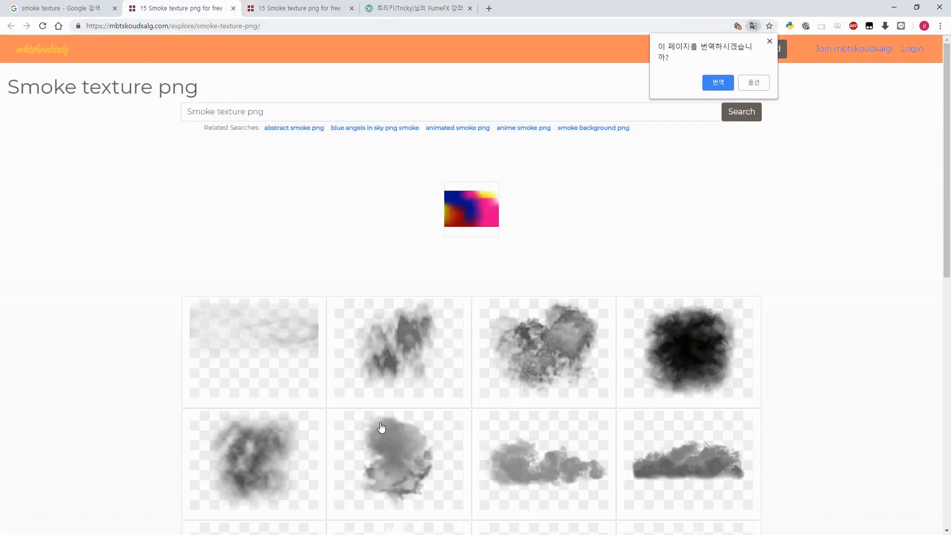
scroll(367, 333, "down", 3)
scroll(501, 319, "down", 7)
scroll(495, 322, "up", 5)
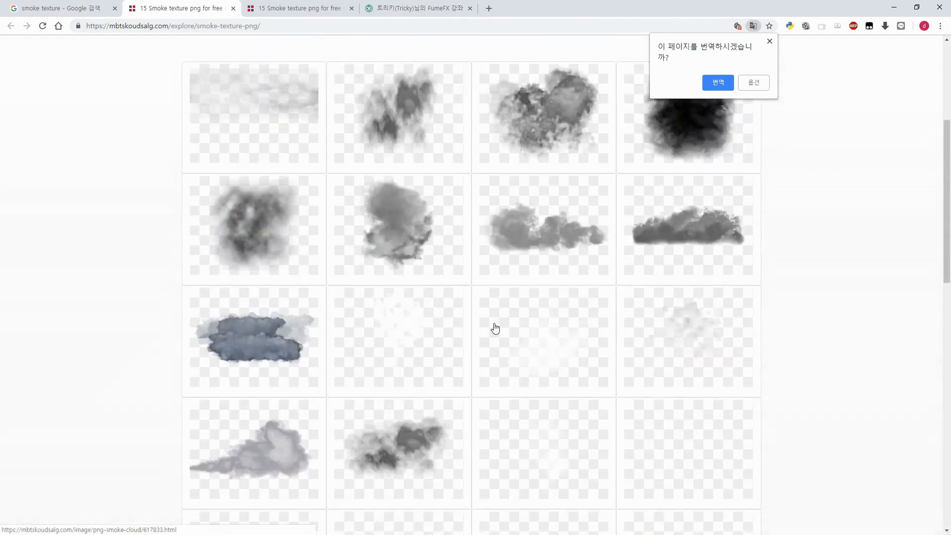
scroll(469, 333, "up", 5)
left_click(302, 10)
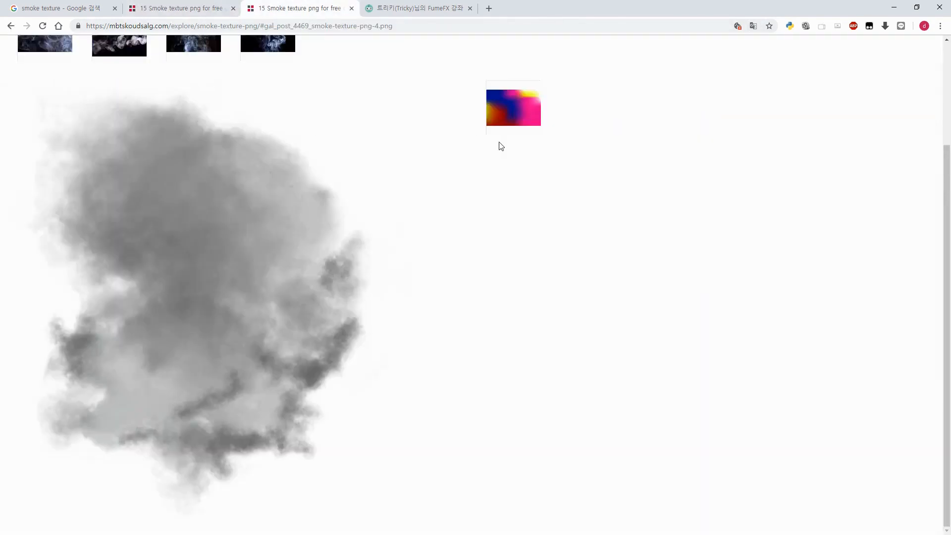
left_click(521, 121)
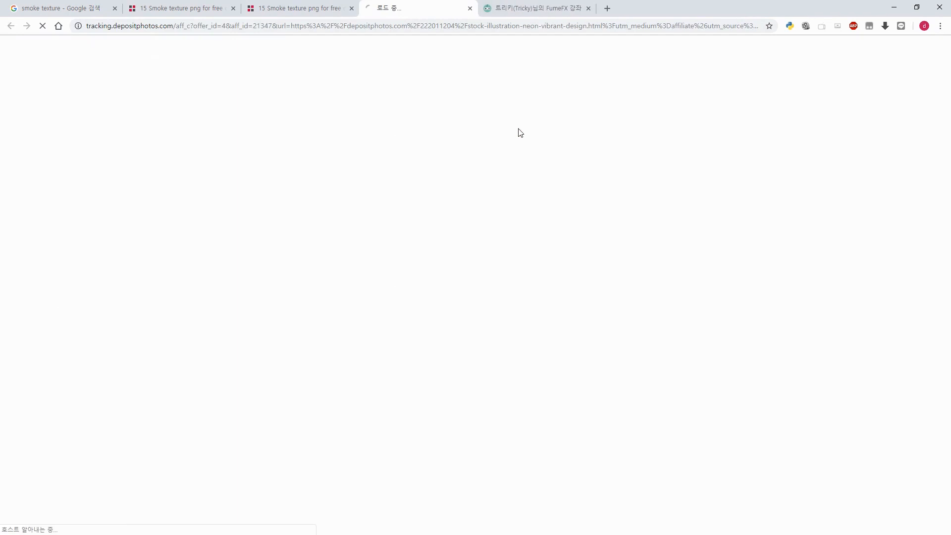
left_click(471, 8)
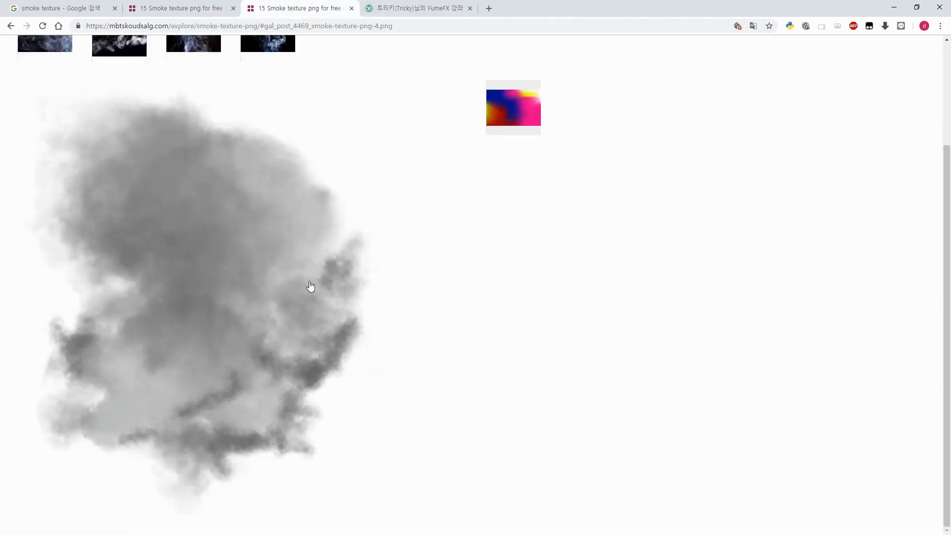
scroll(244, 240, "up", 3)
scroll(240, 245, "down", 3)
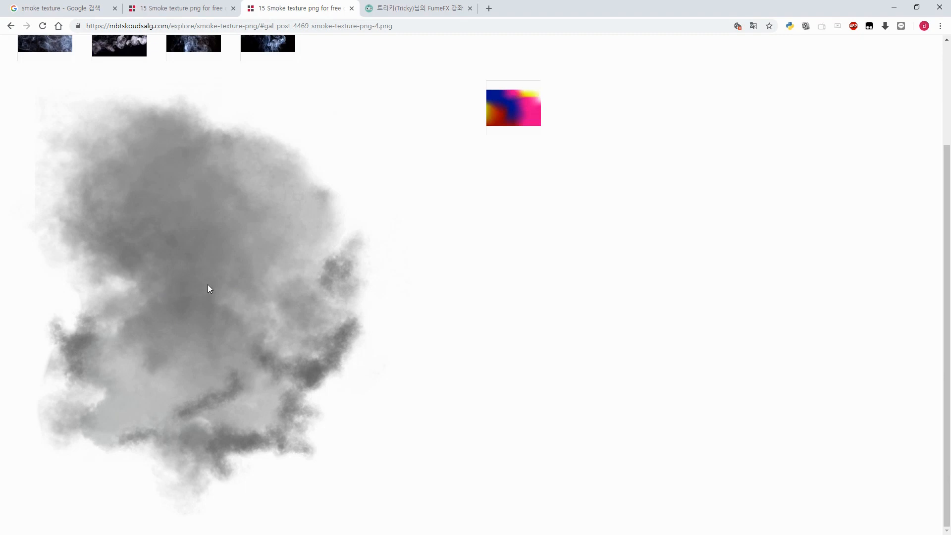
Step: Return to the Google image results for smoke texture and look through them for a usable smoke image
left_click(173, 9)
left_click(65, 9)
scroll(571, 353, "down", 10)
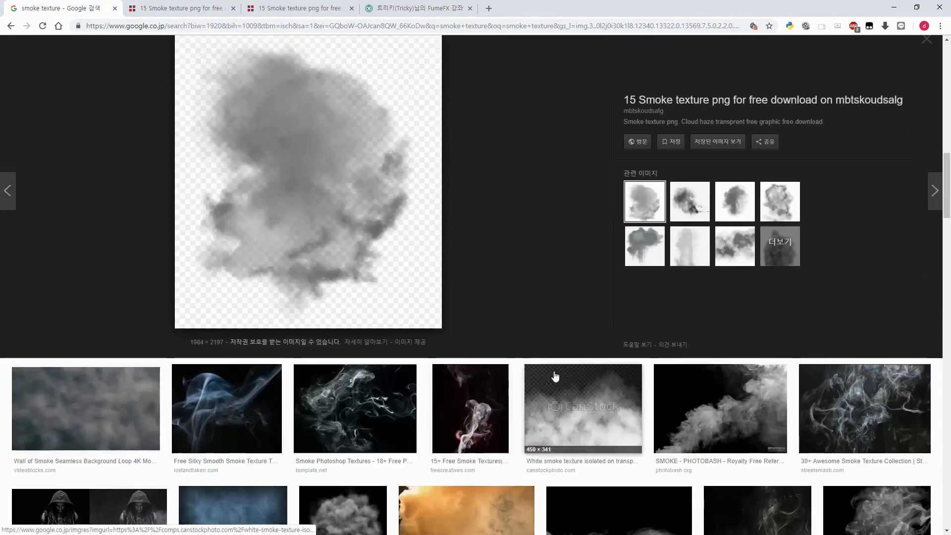
scroll(571, 353, "down", 5)
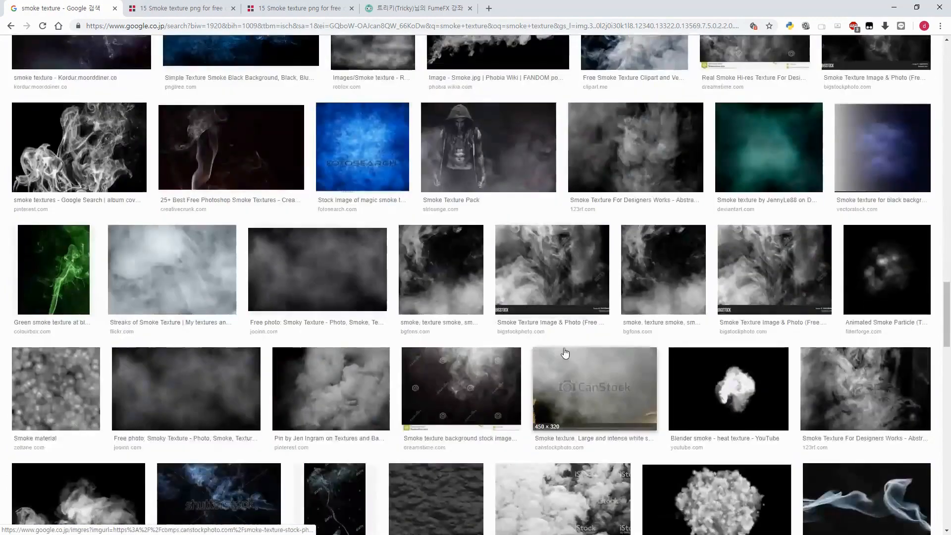
scroll(565, 352, "down", 5)
scroll(564, 354, "down", 7)
scroll(317, 362, "down", 3)
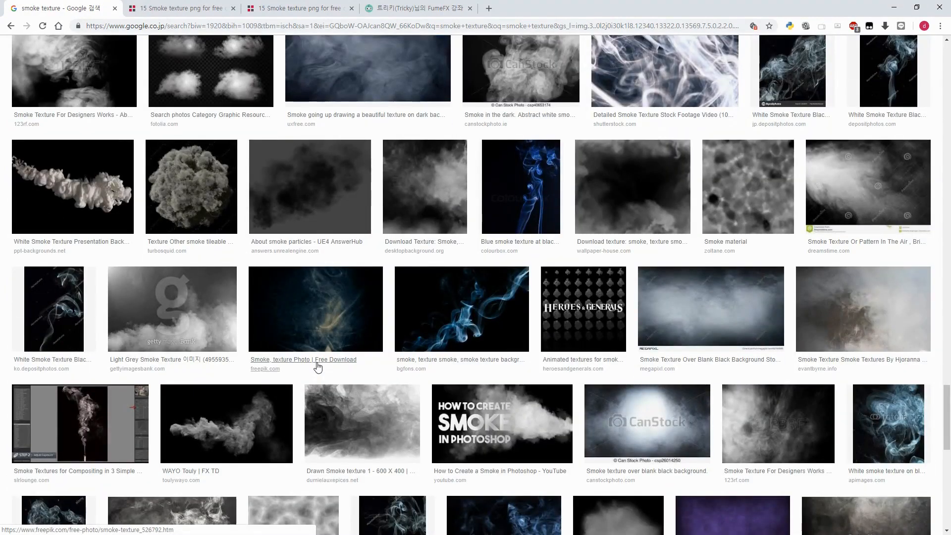
scroll(317, 367, "down", 2)
scroll(299, 377, "down", 5)
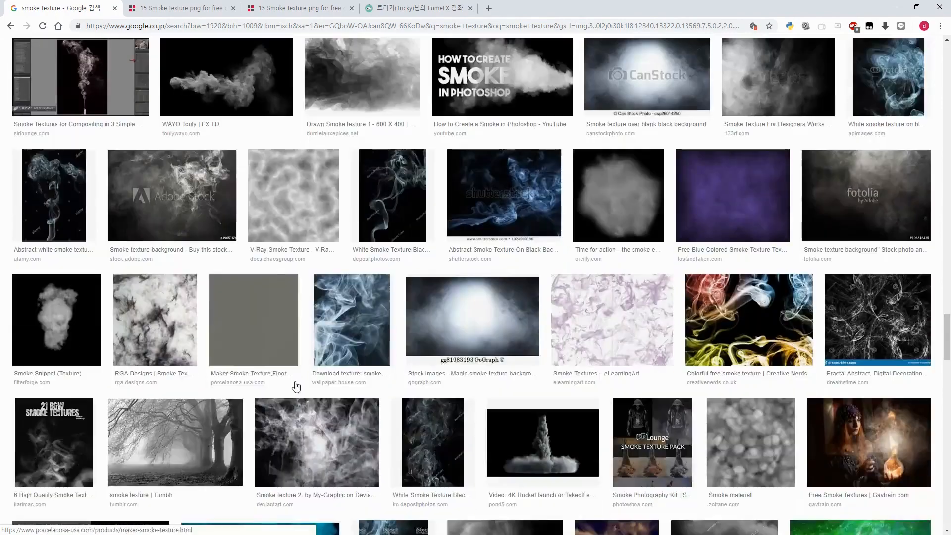
scroll(297, 386, "down", 4)
scroll(296, 387, "down", 6)
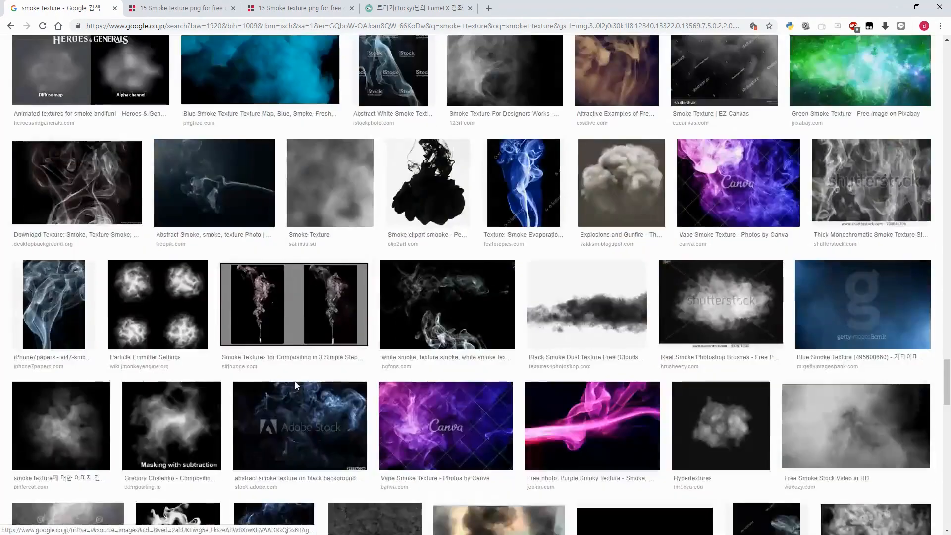
scroll(296, 386, "down", 15)
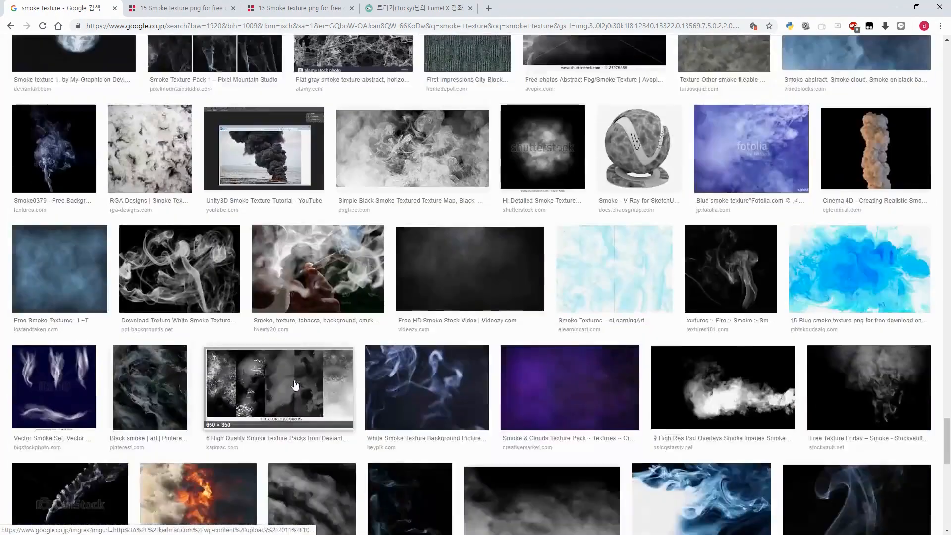
scroll(294, 384, "down", 14)
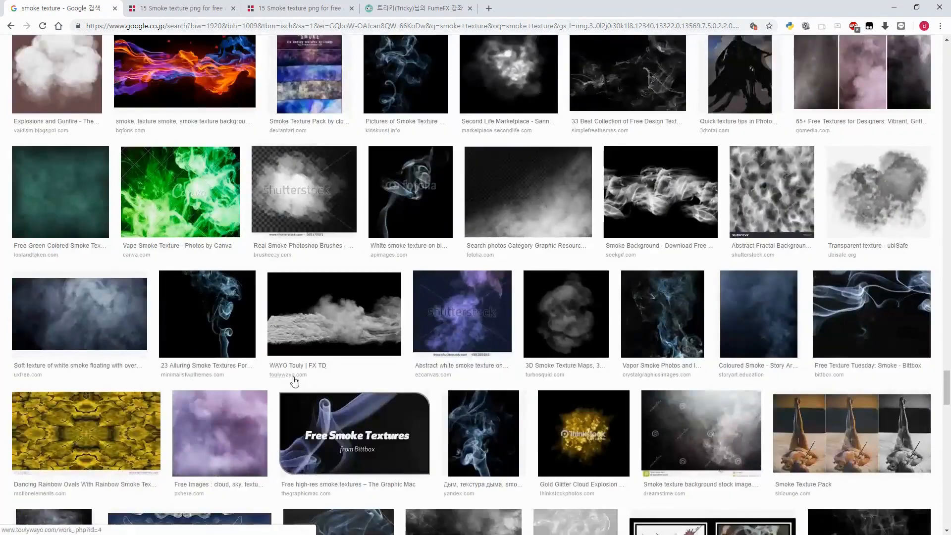
Step: Change the Google image search to "smoke source" and run it
key("Home")
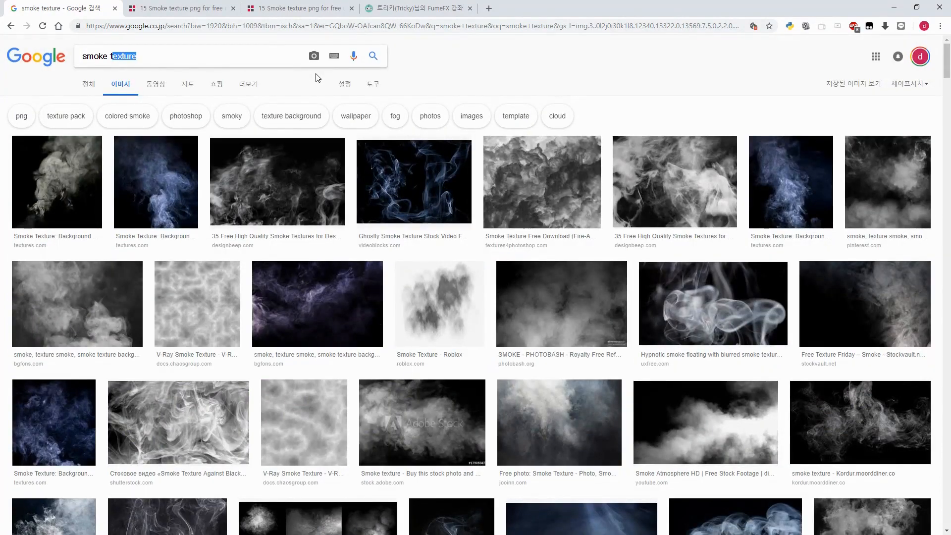
key("BackSpace")
key("BackSpace")
type("source")
key("Return")
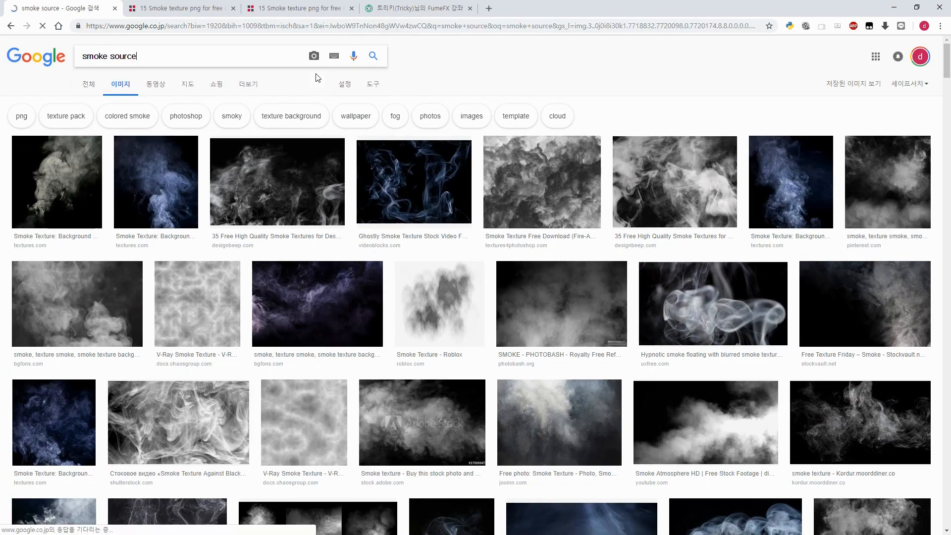
Step: Look through the "smoke source" image results for a suitable smoke picture
scroll(334, 390, "down", 2)
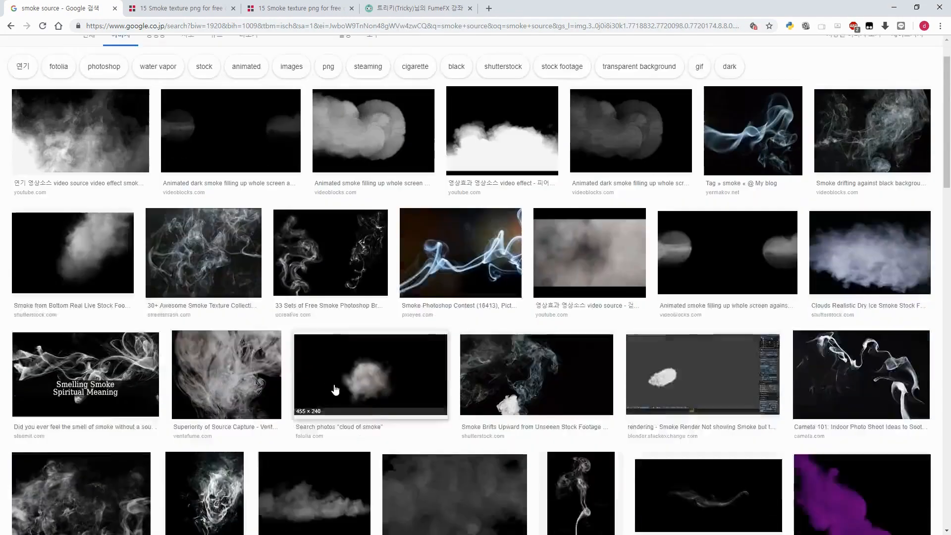
scroll(334, 390, "down", 9)
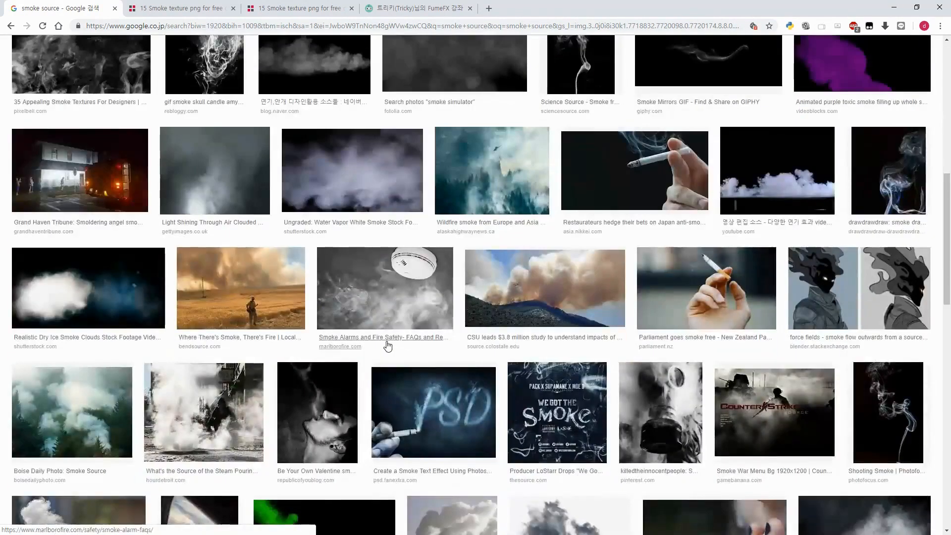
scroll(388, 345, "down", 20)
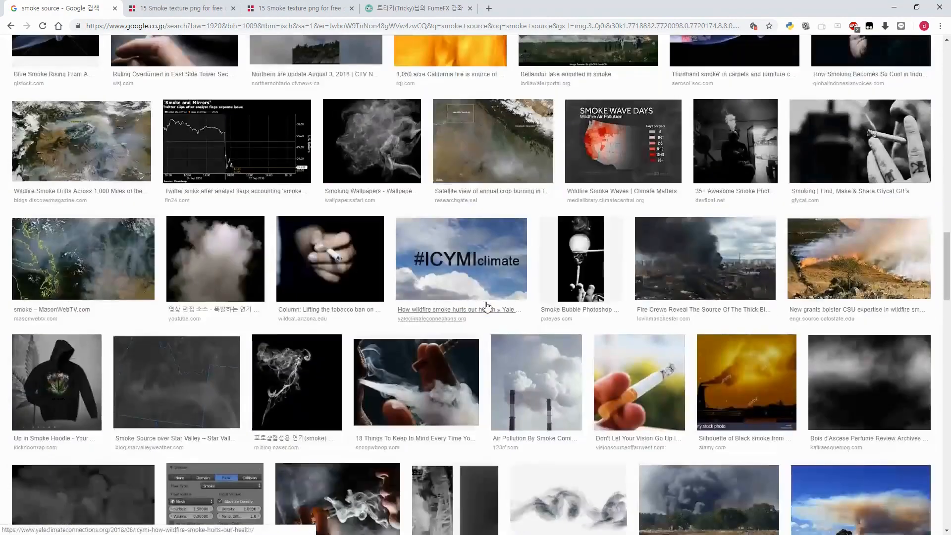
scroll(486, 305, "down", 3)
scroll(484, 304, "up", 3)
scroll(483, 307, "down", 7)
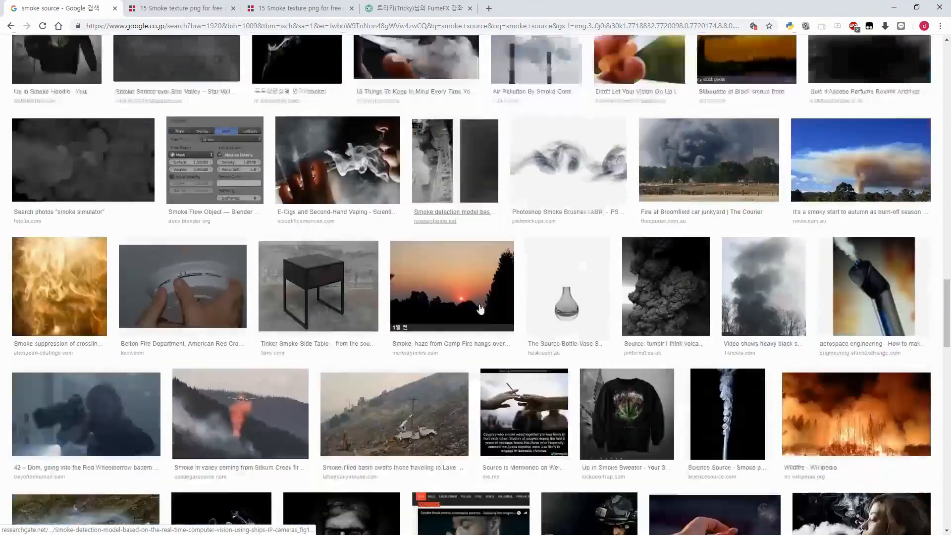
scroll(480, 309, "down", 5)
scroll(480, 310, "down", 20)
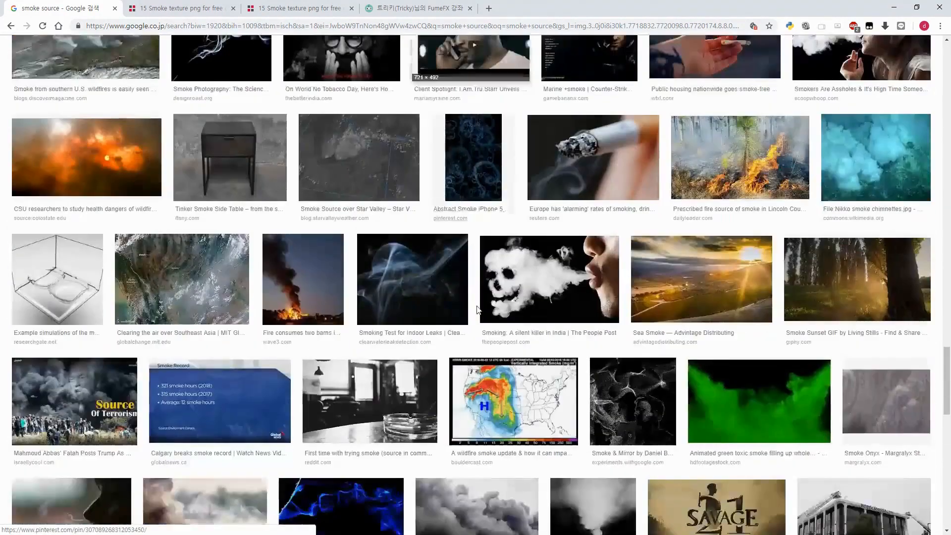
scroll(408, 374, "down", 10)
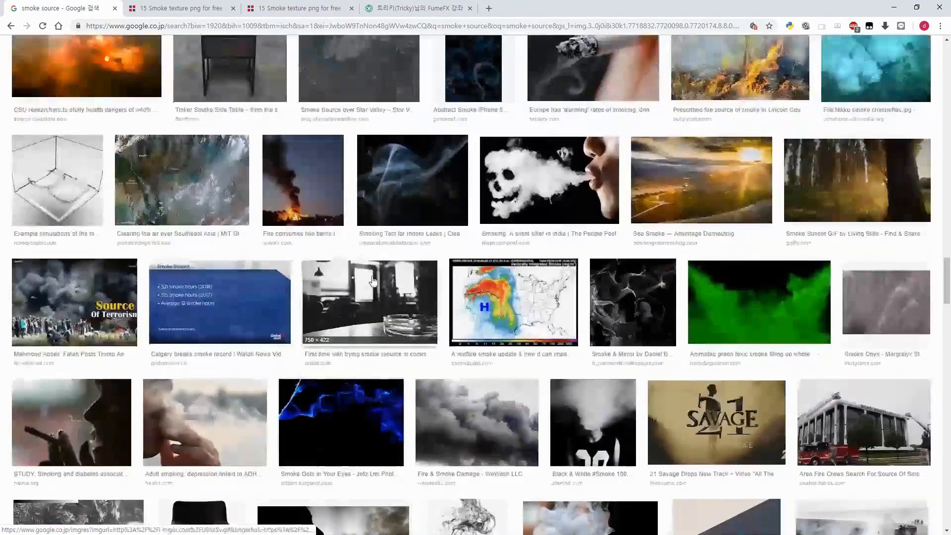
Step: Save the tall grey smoke cloud image from the texture gallery as smoke-texture-png-4.png in the 3dsmax basic Curriculum folder on D:
left_click(278, 9)
left_click(163, 9)
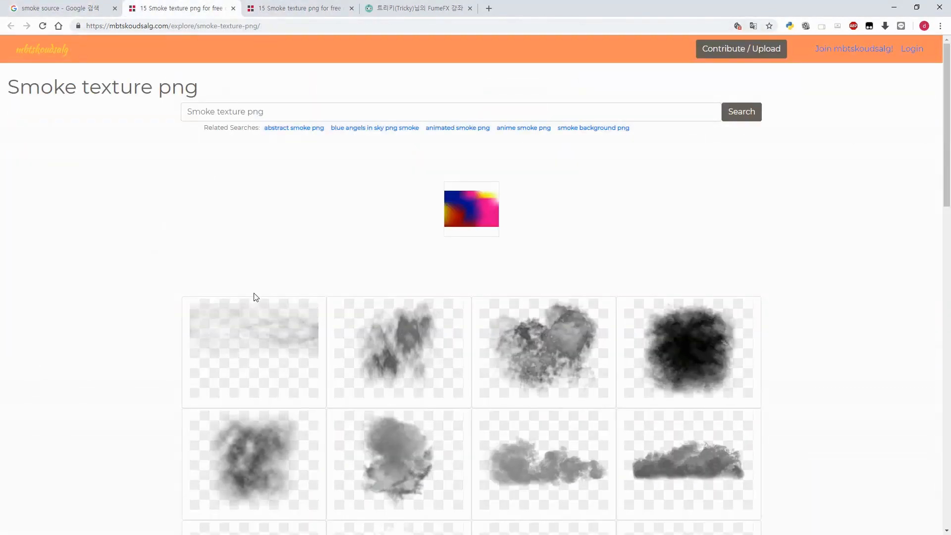
scroll(255, 297, "down", 10)
scroll(292, 337, "up", 10)
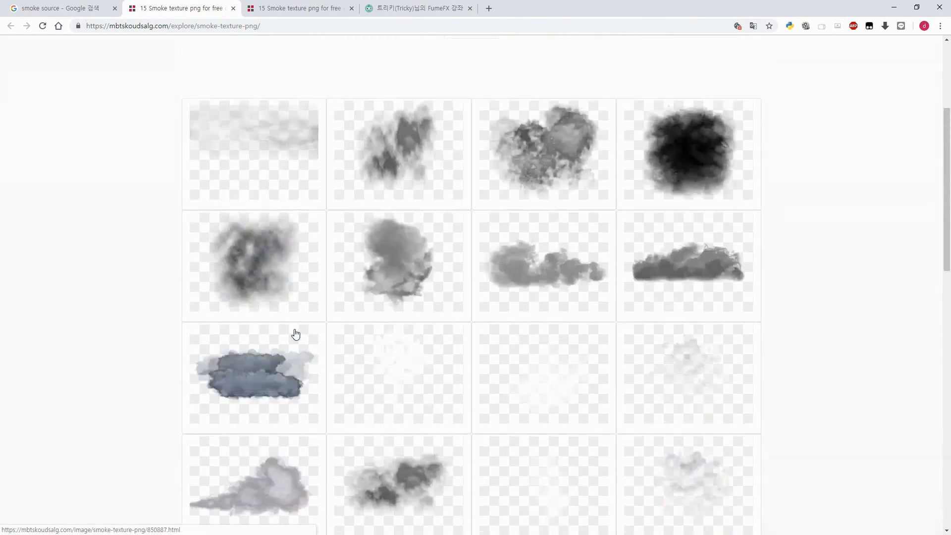
scroll(440, 336, "down", 3)
right_click(409, 341)
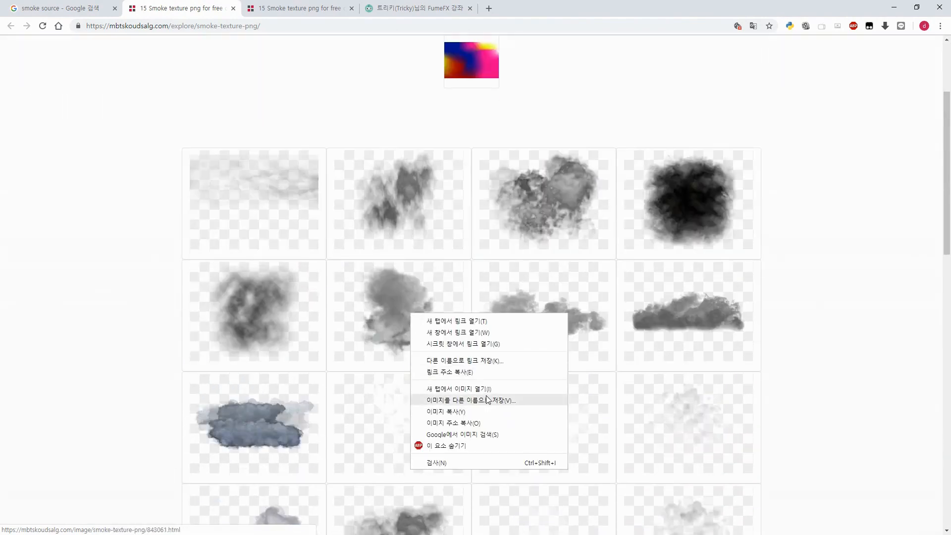
left_click(481, 401)
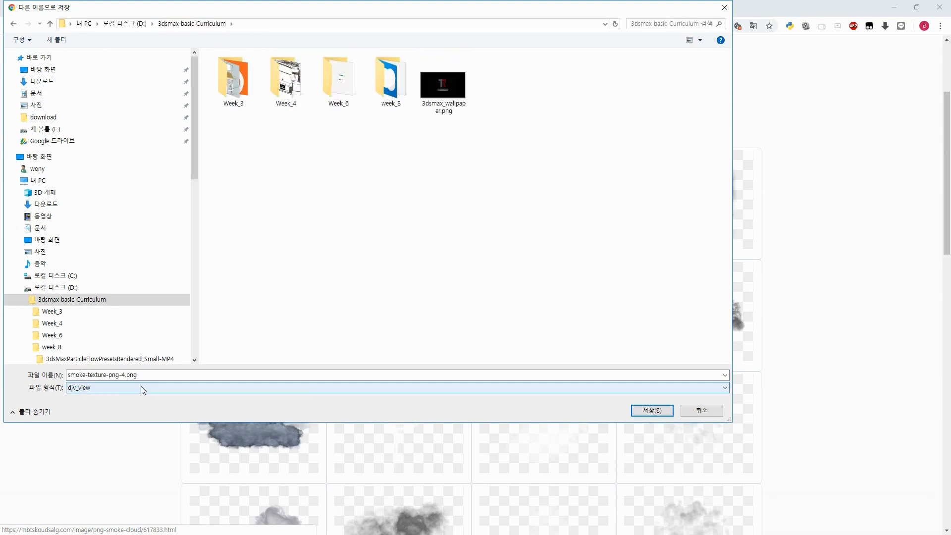
left_click(650, 414)
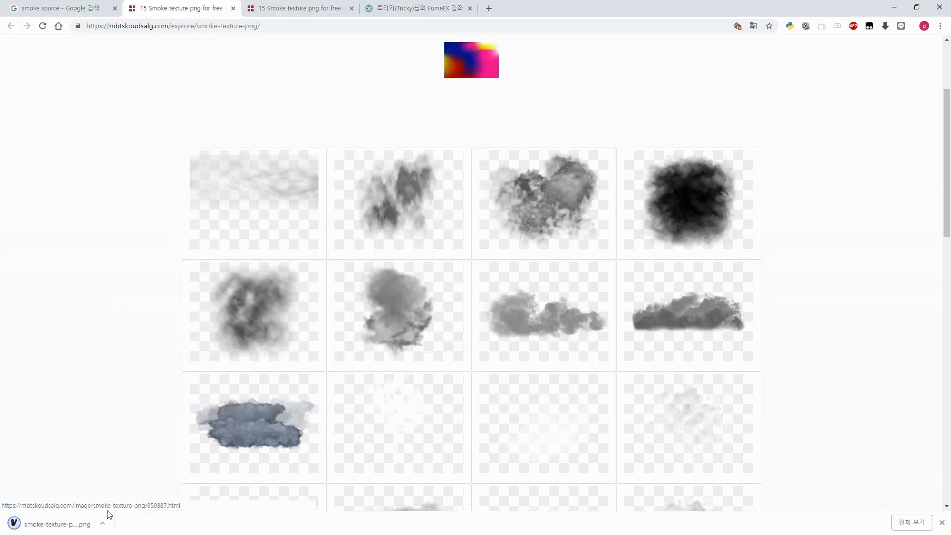
Step: Reveal the downloaded smoke image in its folder and switch to 3ds Max
left_click(103, 524)
left_click(131, 491)
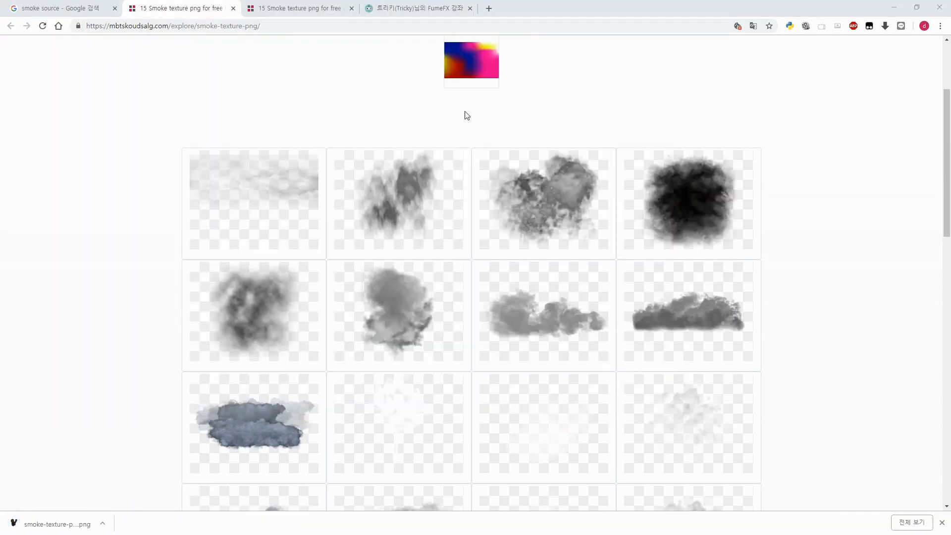
left_click(894, 7)
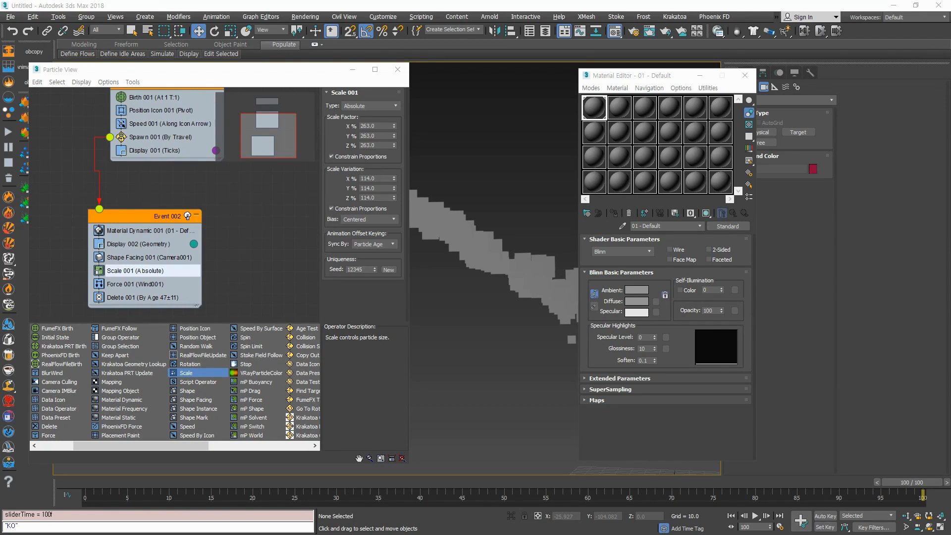
Step: Assign smoke-texture-png-4.png from D:\3dsmax basic Curriculum\week_8 as a Bitmap map for the material's Diffuse color
left_click(264, 250)
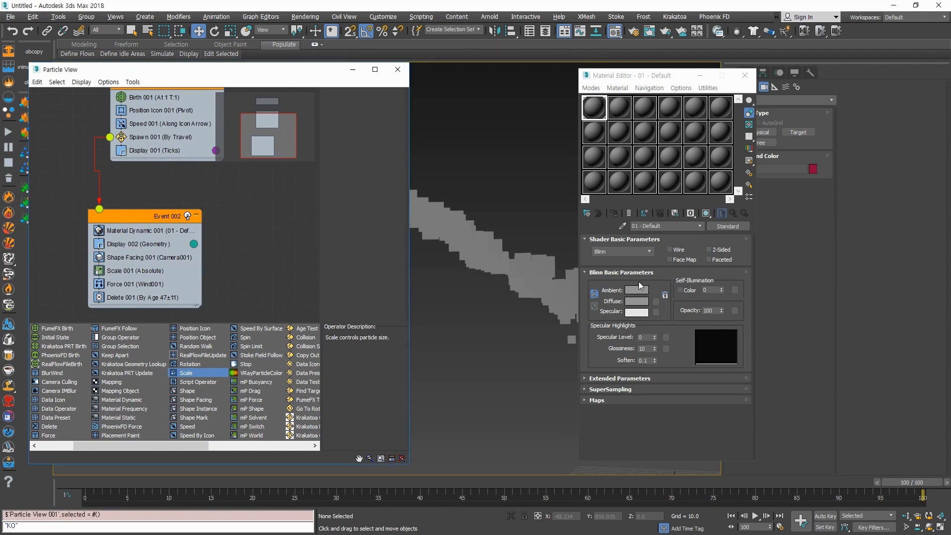
left_click(658, 302)
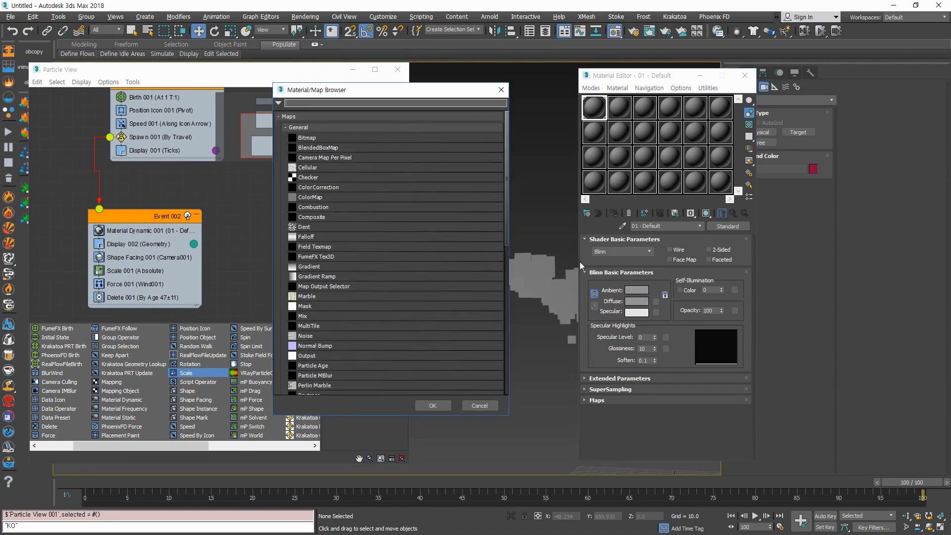
double_click(318, 138)
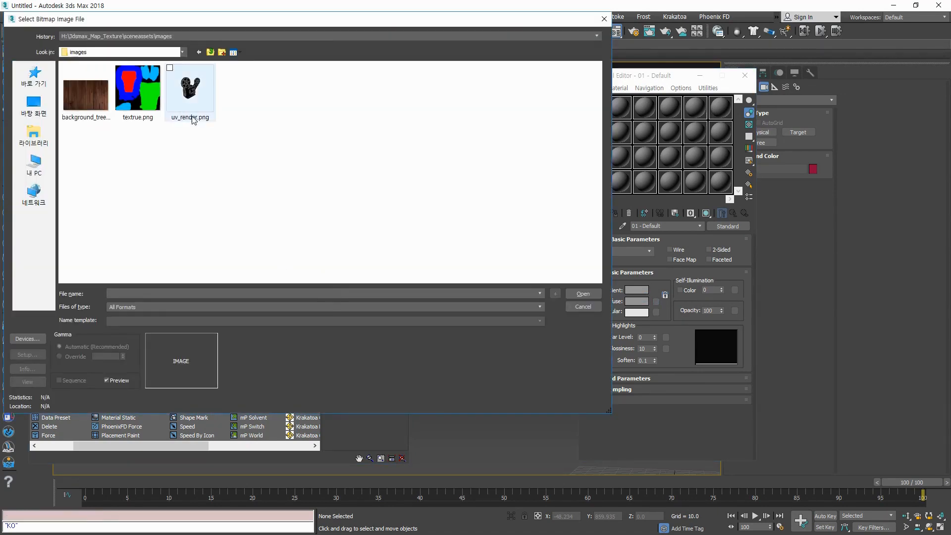
left_click(210, 53)
left_click(210, 53)
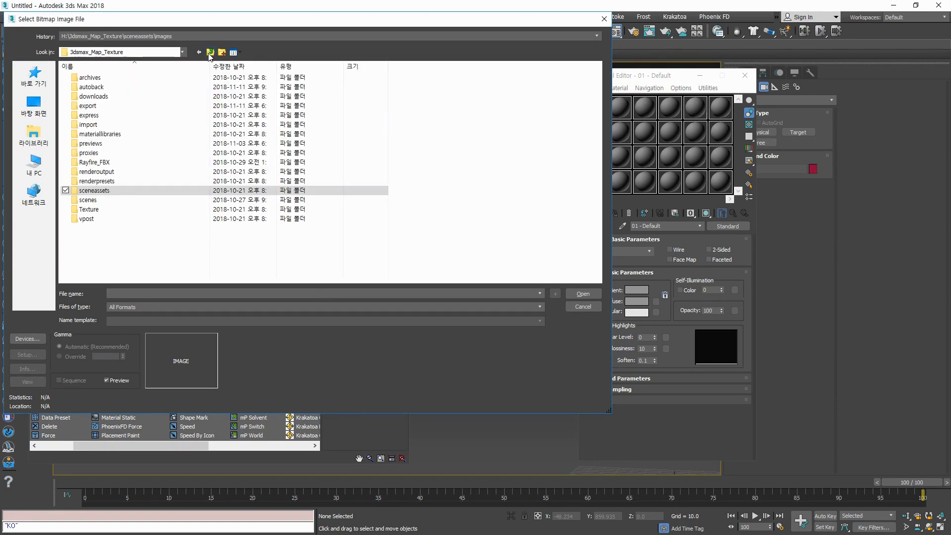
left_click(210, 53)
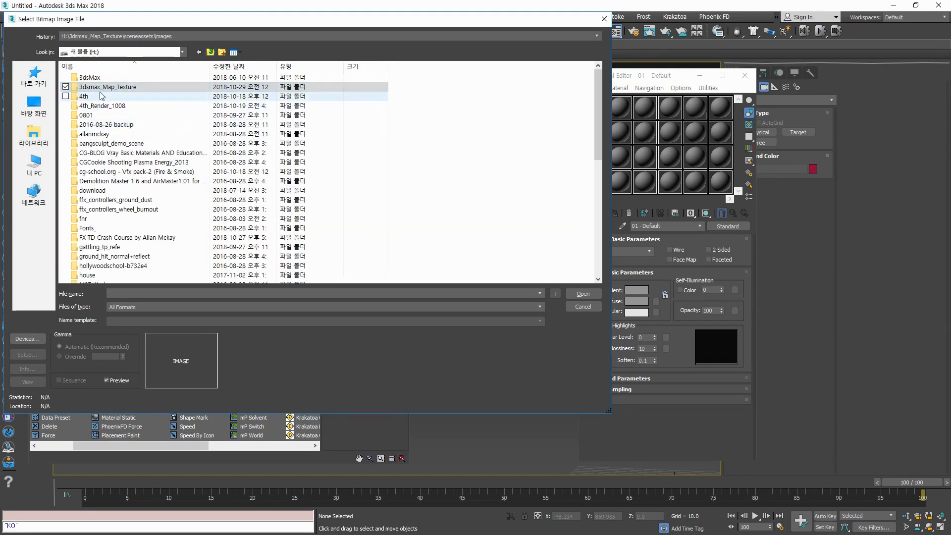
left_click(34, 163)
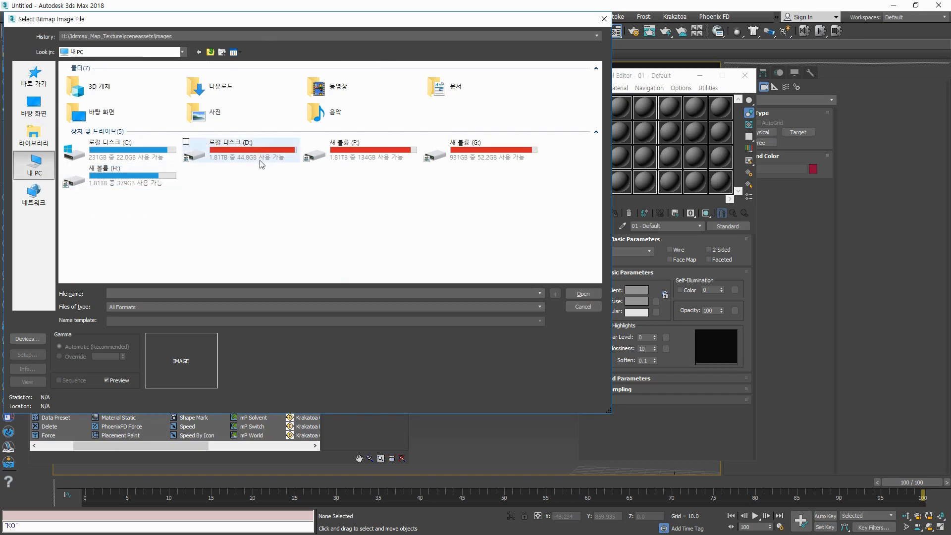
double_click(261, 157)
double_click(112, 78)
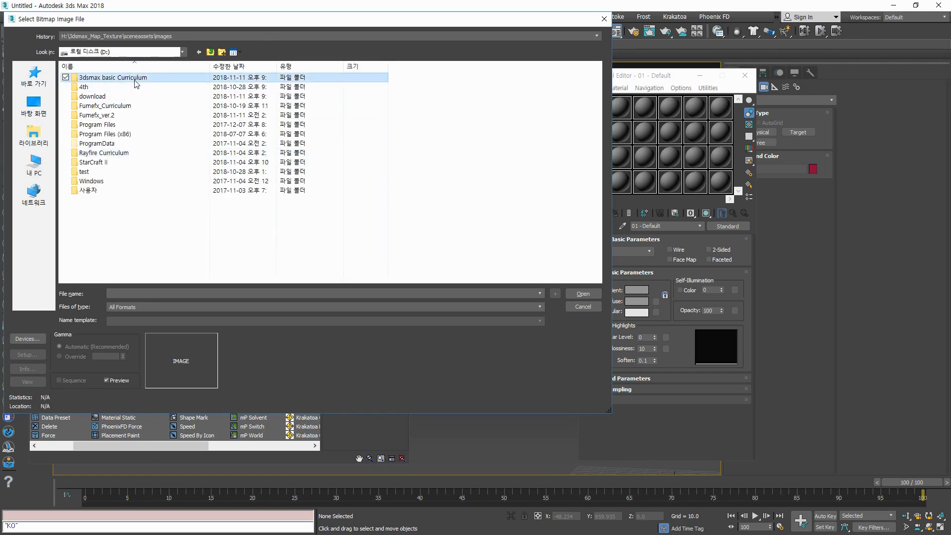
double_click(239, 99)
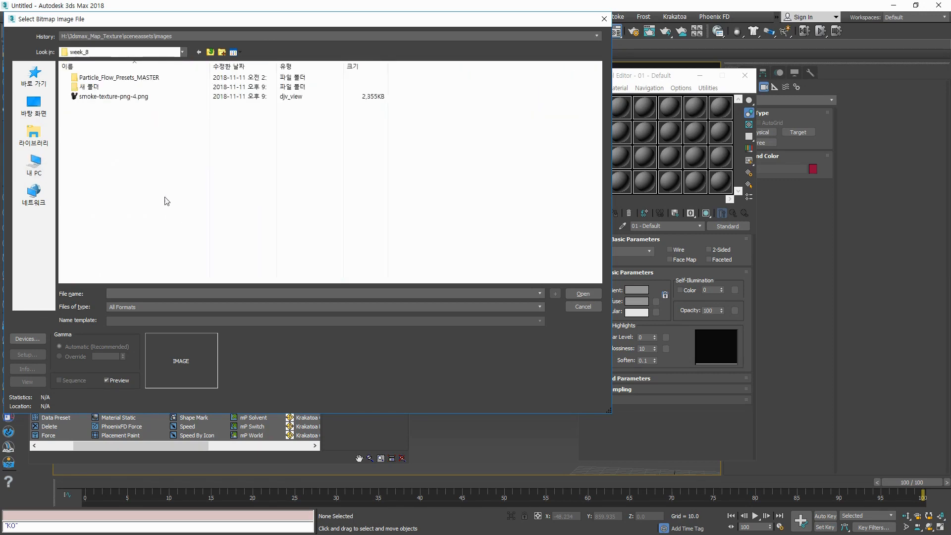
double_click(108, 97)
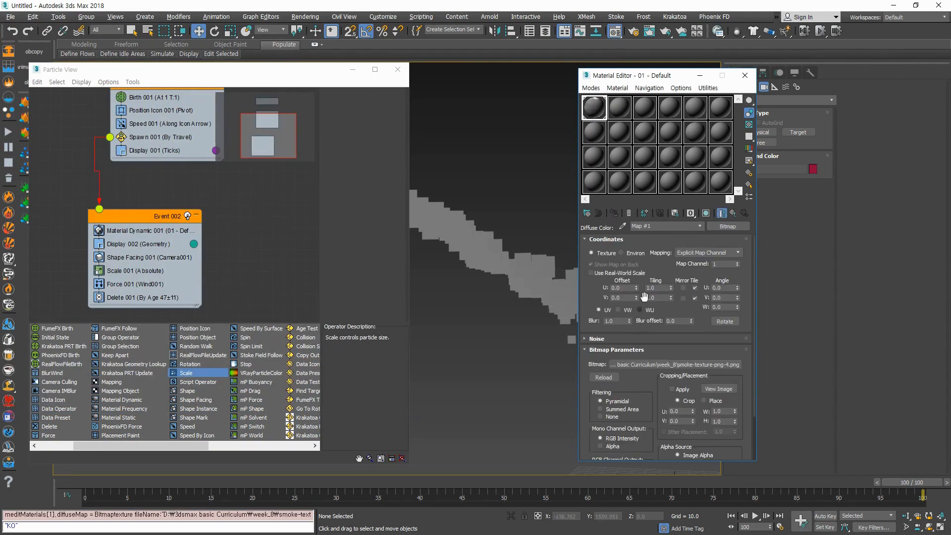
Step: Show the diffuse smoke map in the viewport and preview the map on its own in an enlarged sample window
double_click(600, 113)
left_click(707, 213)
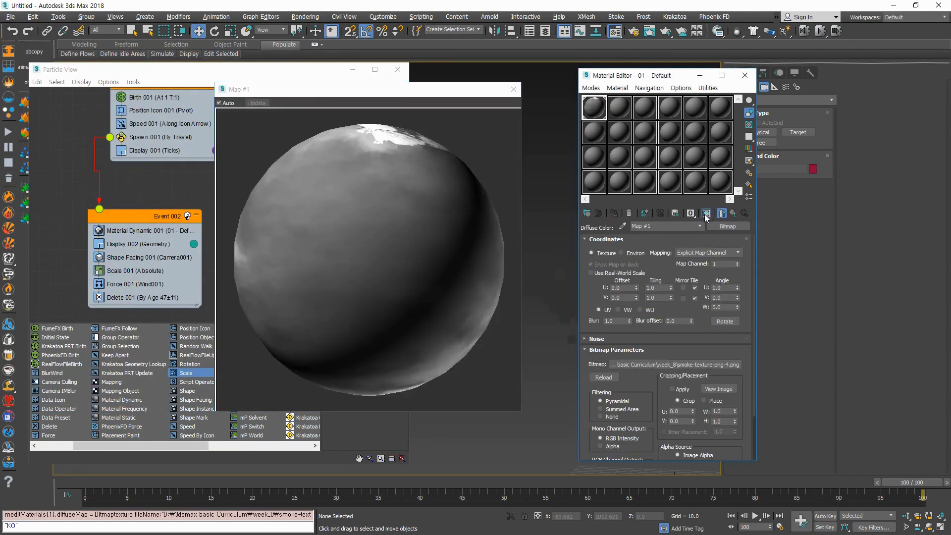
left_click(722, 213)
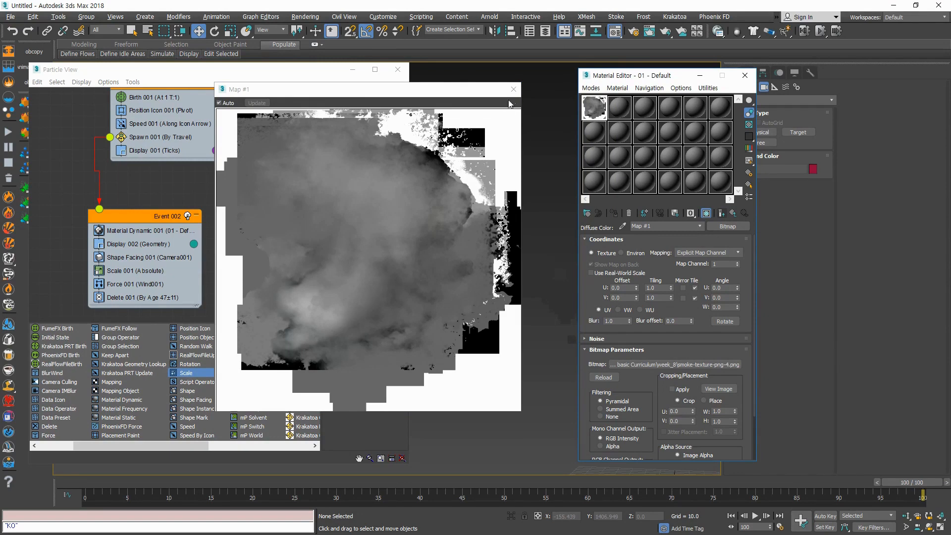
left_click(514, 89)
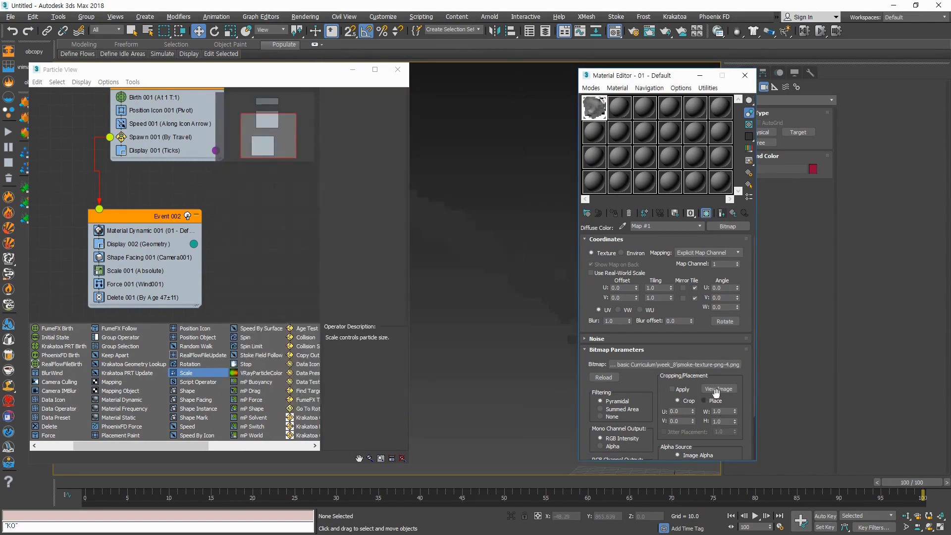
Step: View the smoke bitmap's full image in the cropping/placement window and examine its edges
left_click(719, 389)
left_click_drag(341, 89, 375, 57)
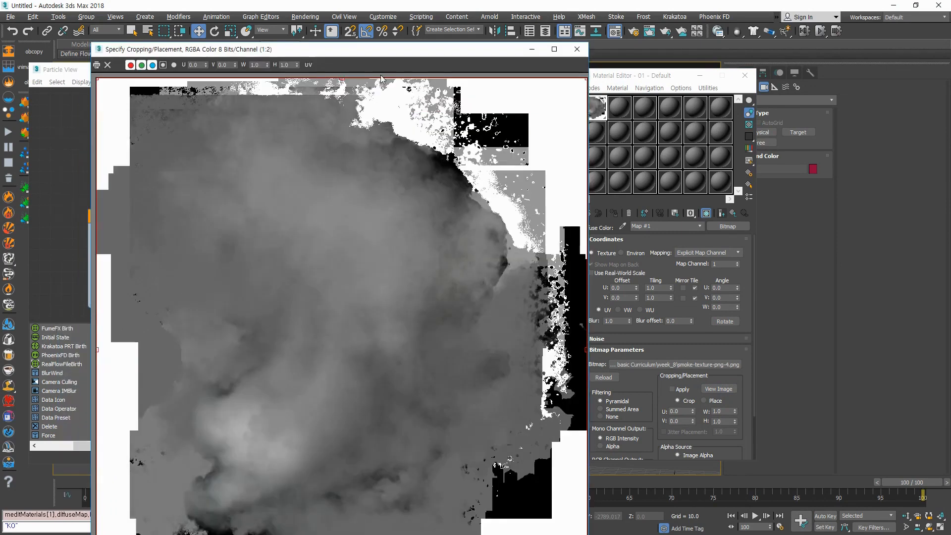
scroll(382, 302, "down", 3)
scroll(328, 372, "up", 3)
scroll(328, 372, "down", 1)
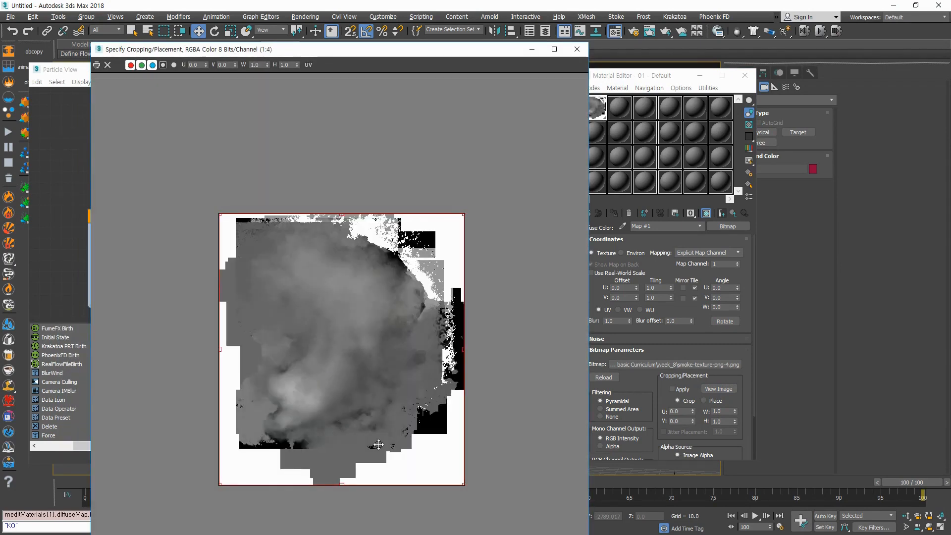
left_click(577, 49)
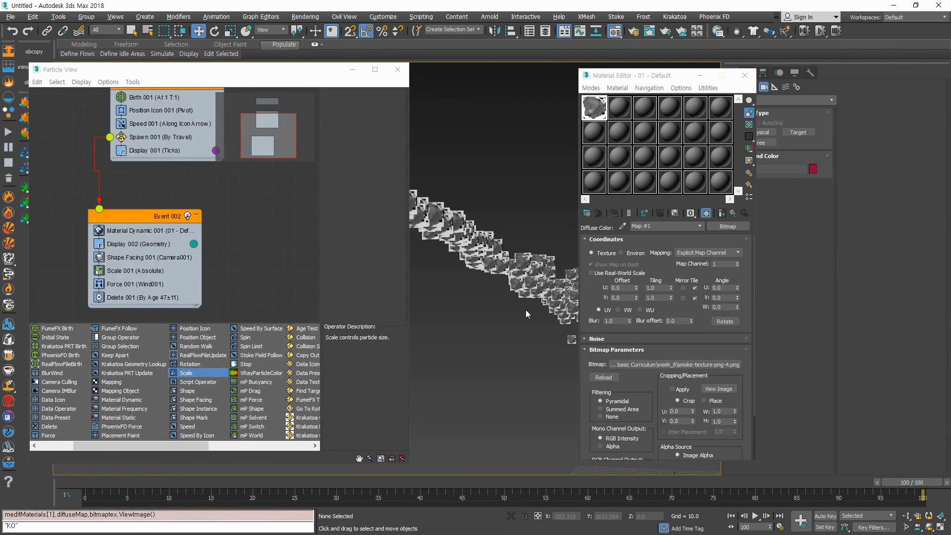
Step: Move the Material Editor clear of the particles and test-render the camera view at frame 100
left_click_drag(652, 78, 747, 80)
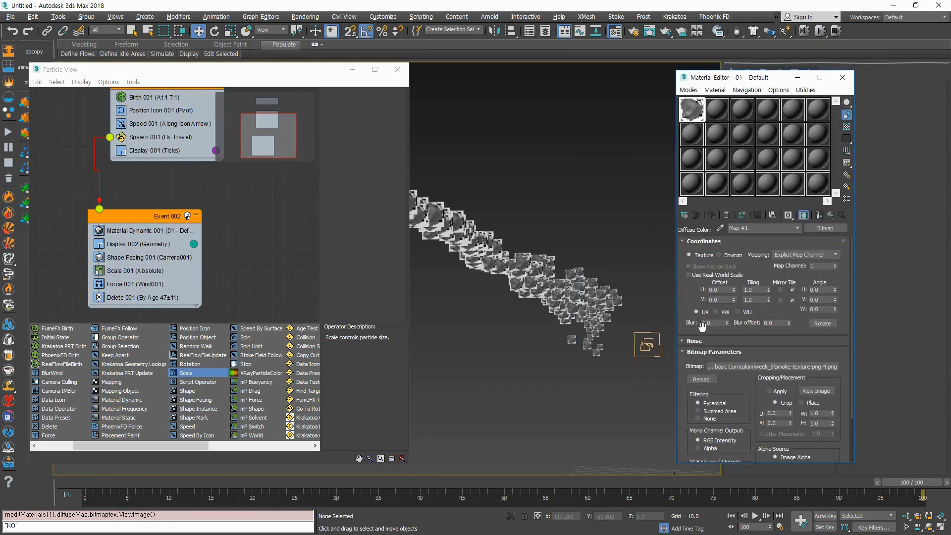
left_click(539, 340)
key("F9")
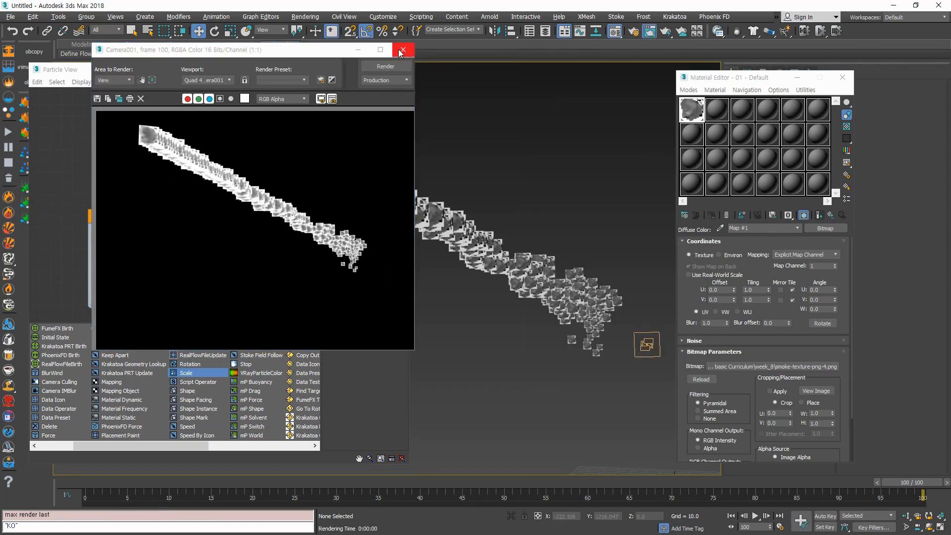
left_click(403, 50)
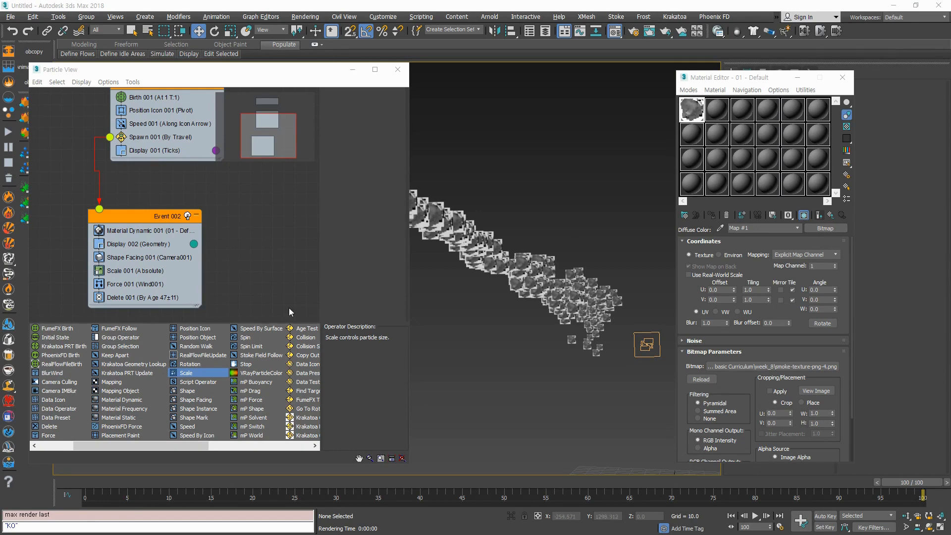
Step: Replace the diffuse map's bitmap file with DustDevil.tga from the week_8 folder
left_click(783, 369)
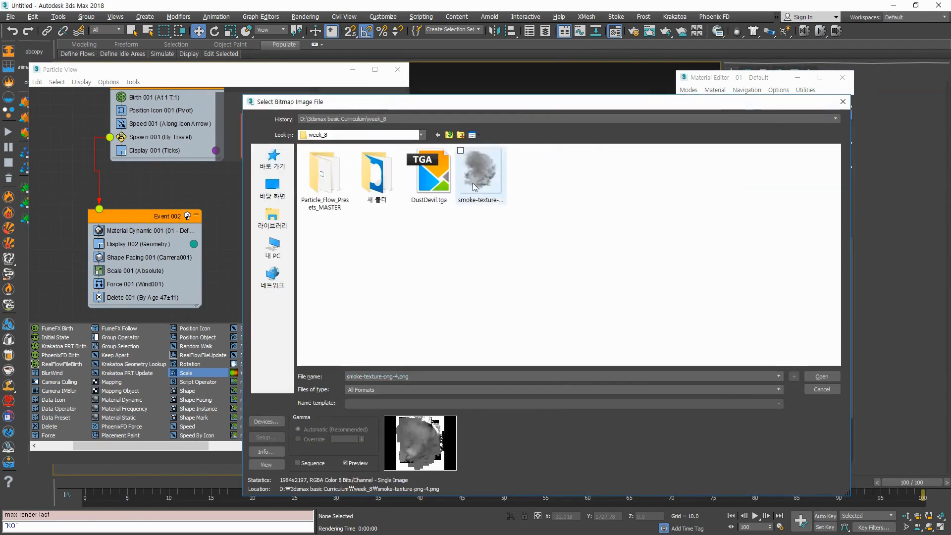
left_click(473, 182)
double_click(436, 185)
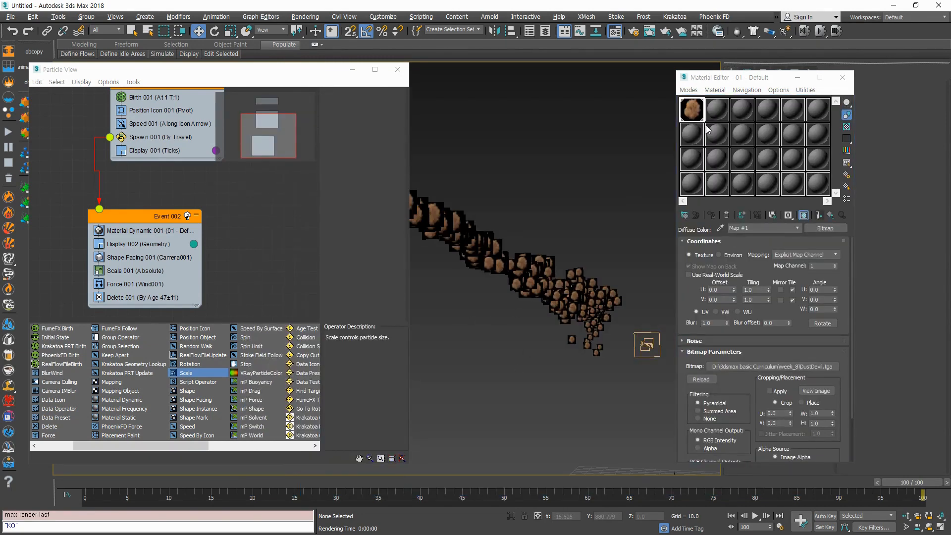
Step: Set the DustDevil bitmap's Alpha Source to Image Alpha and render the camera view
scroll(785, 394, "down", 3)
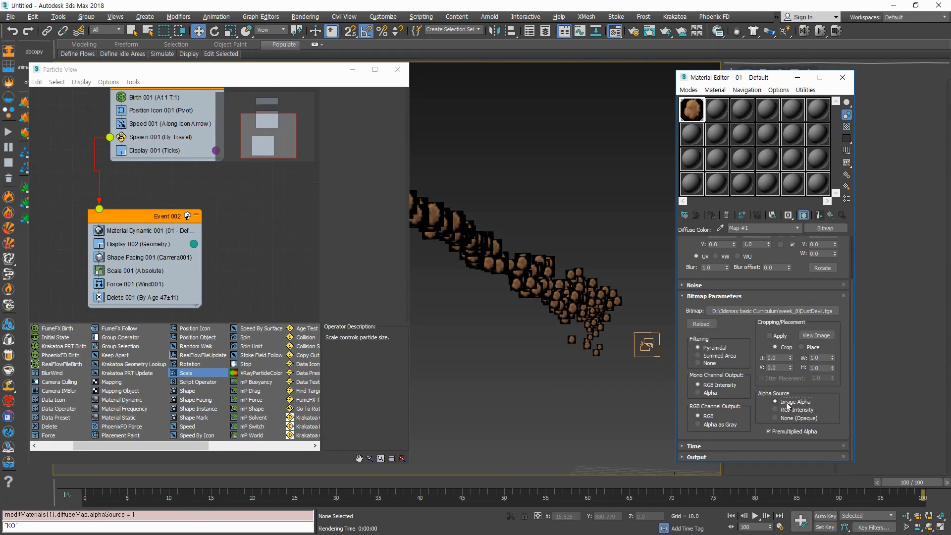
left_click(776, 402)
key("F9")
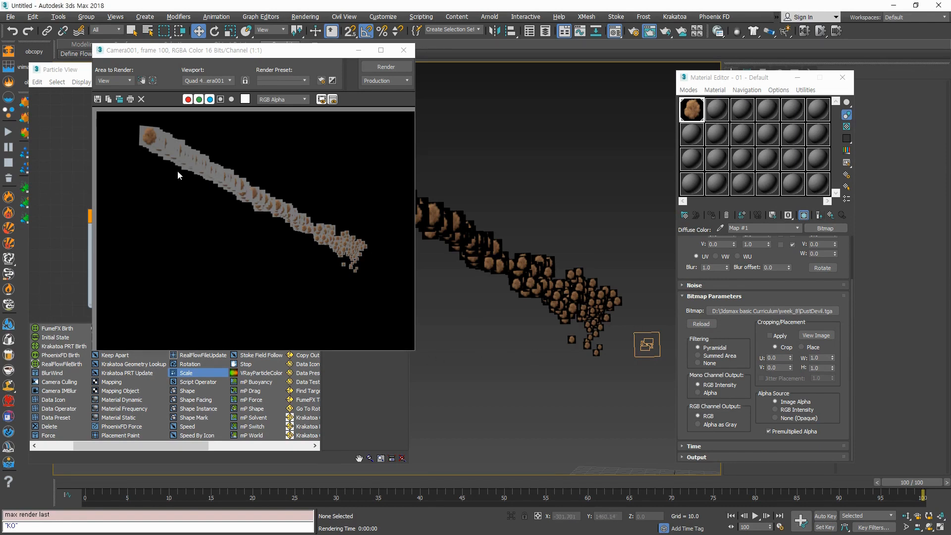
Step: View the DustDevil.tga image and compare its color display with its alpha channel
left_click(776, 296)
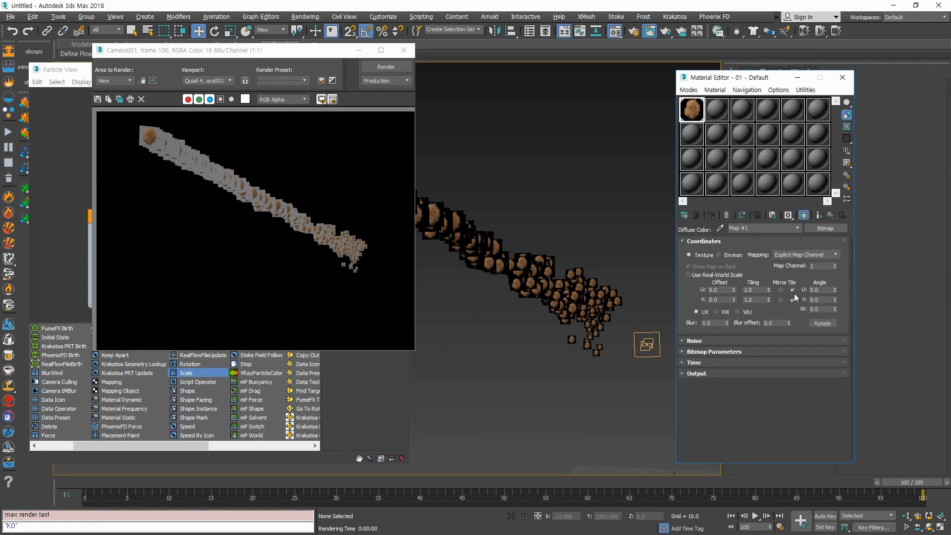
left_click(706, 353)
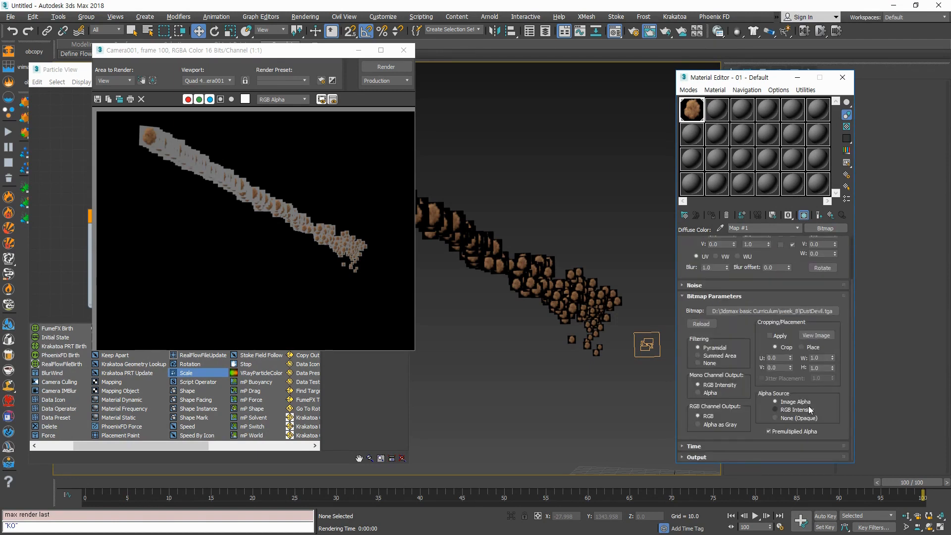
left_click(816, 335)
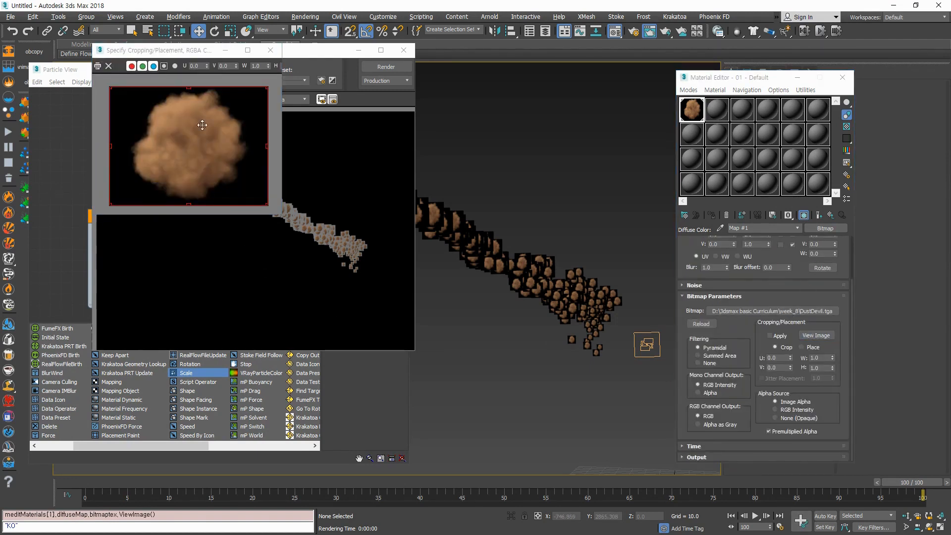
left_click(163, 67)
left_click(164, 67)
left_click(163, 67)
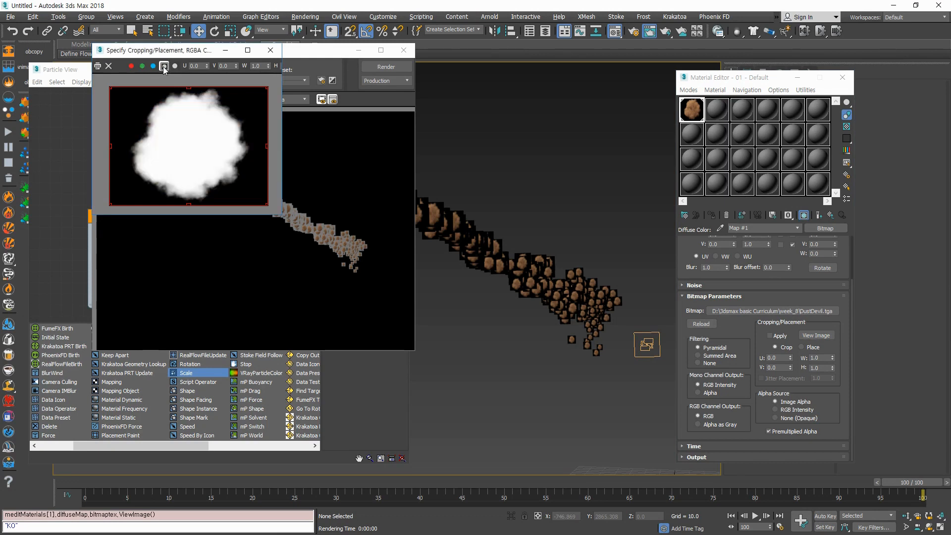
left_click(163, 67)
left_click(164, 67)
left_click(163, 66)
left_click(271, 50)
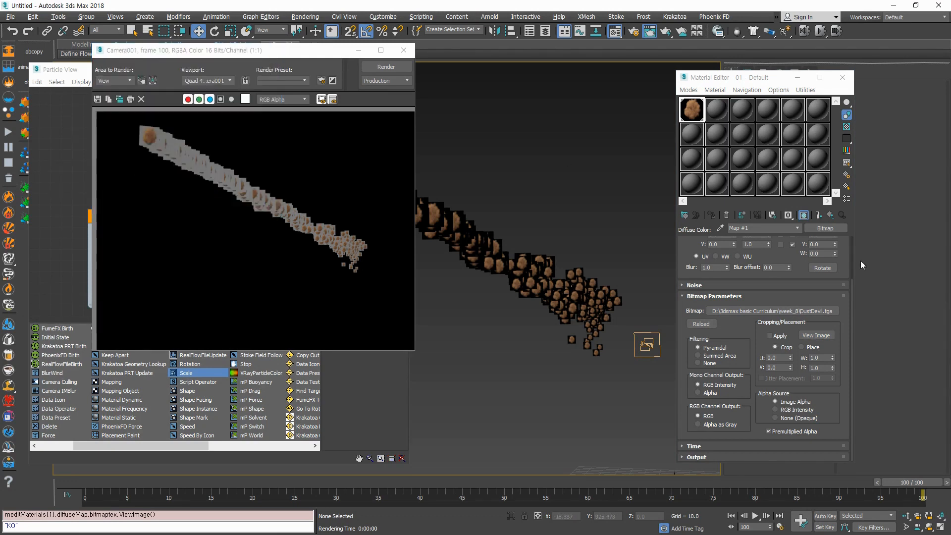
Step: Return to the parent material and copy the Diffuse Color map to the Opacity slot as an instance
left_click(820, 215)
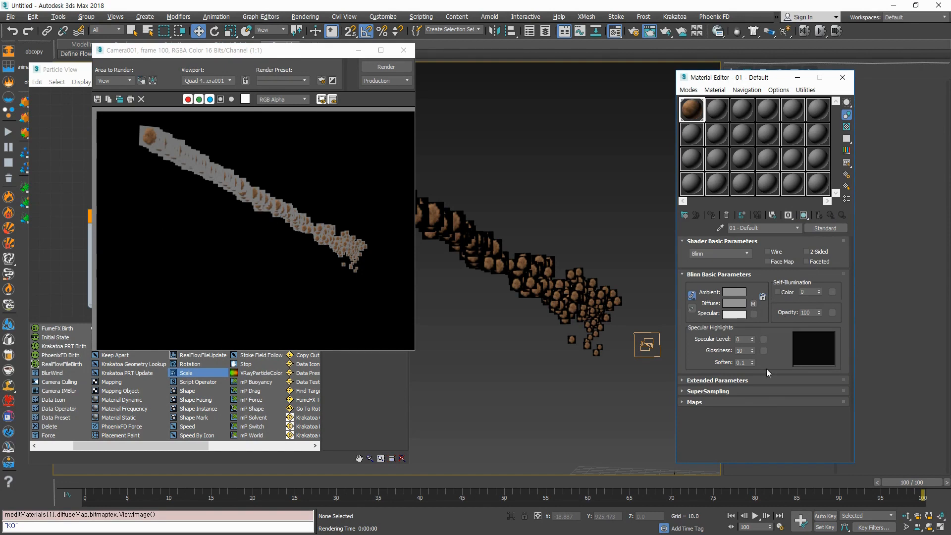
left_click(695, 402)
scroll(714, 337, "down", 3)
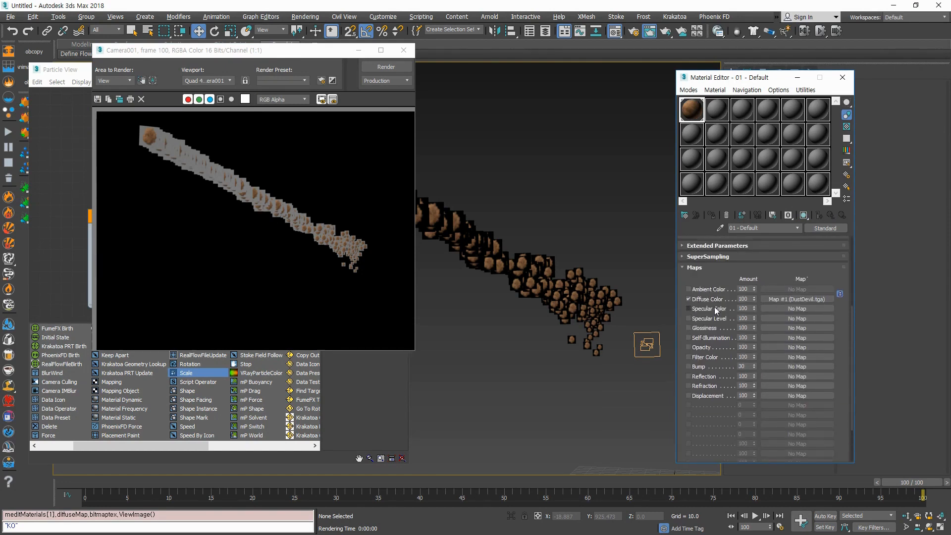
left_click_drag(785, 299, 778, 348)
left_click(754, 258)
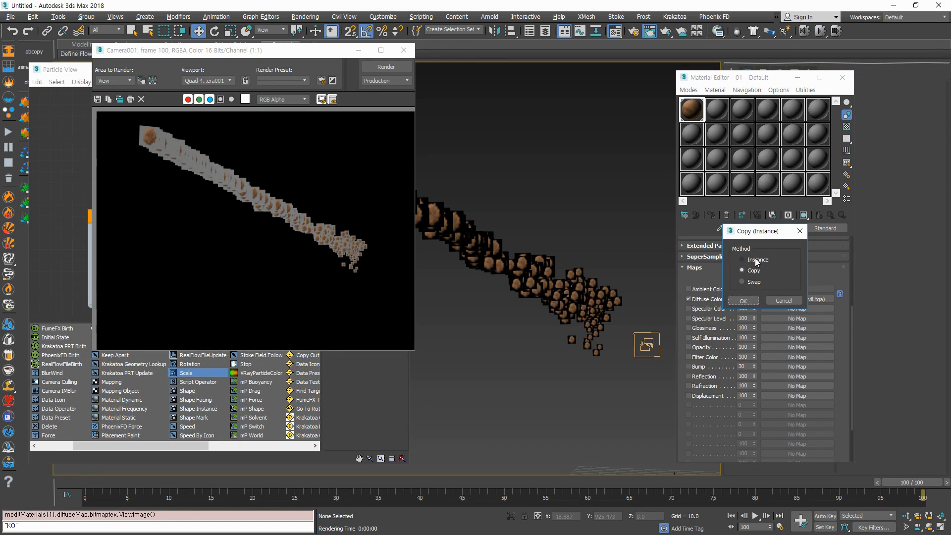
left_click(743, 301)
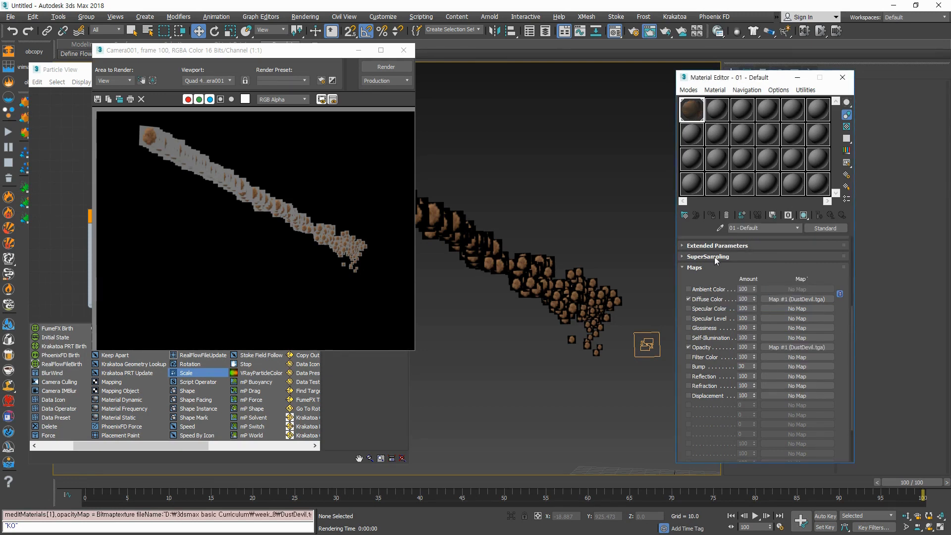
Step: Preview the material in an enlarged sample window, then render the camera view and examine its alpha channel
double_click(689, 111)
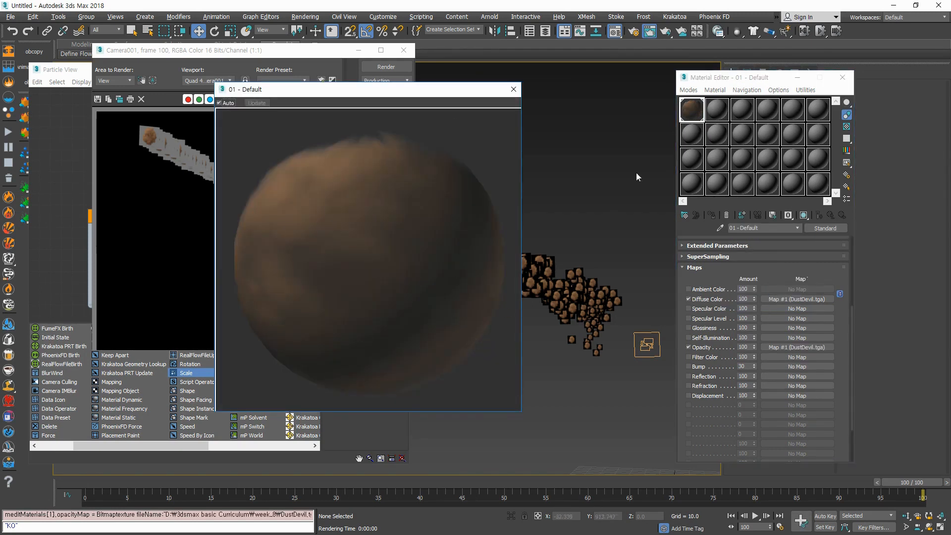
left_click(513, 89)
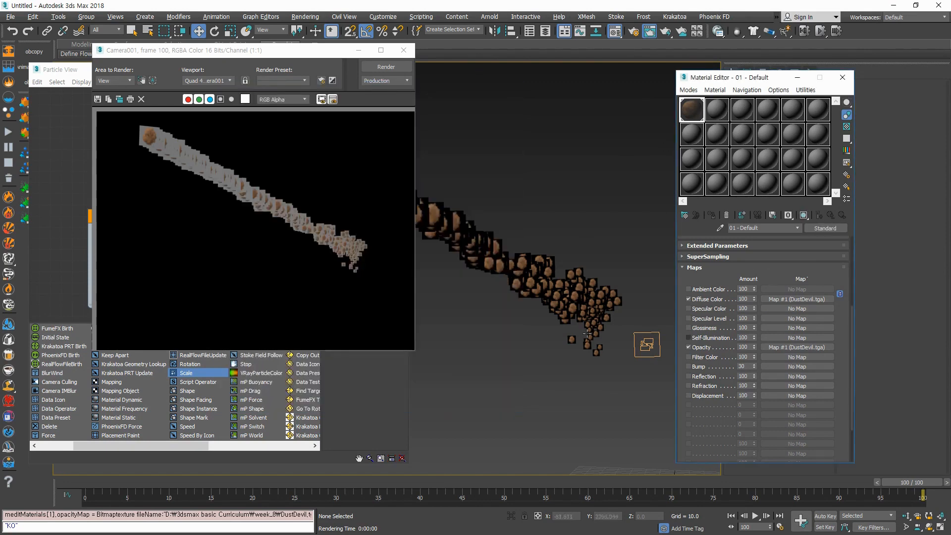
key("shift+q")
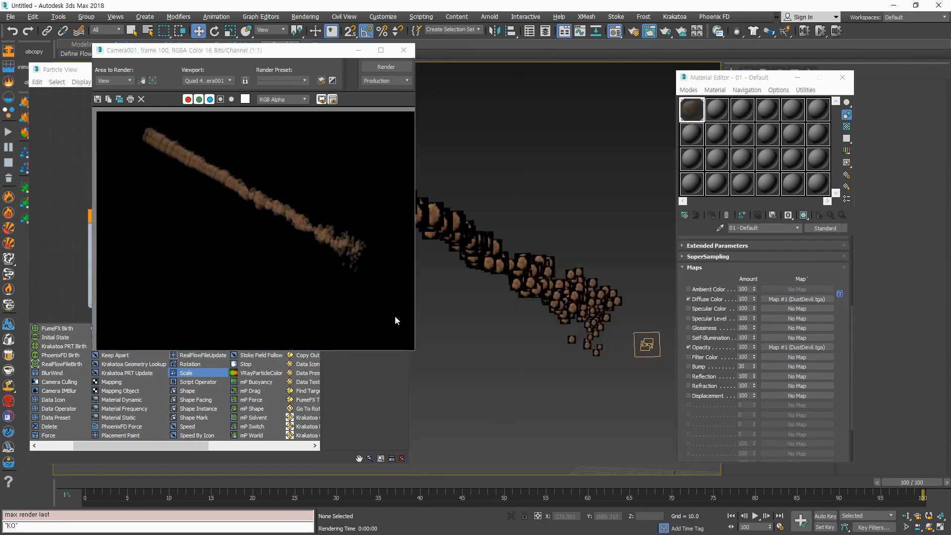
left_click(220, 99)
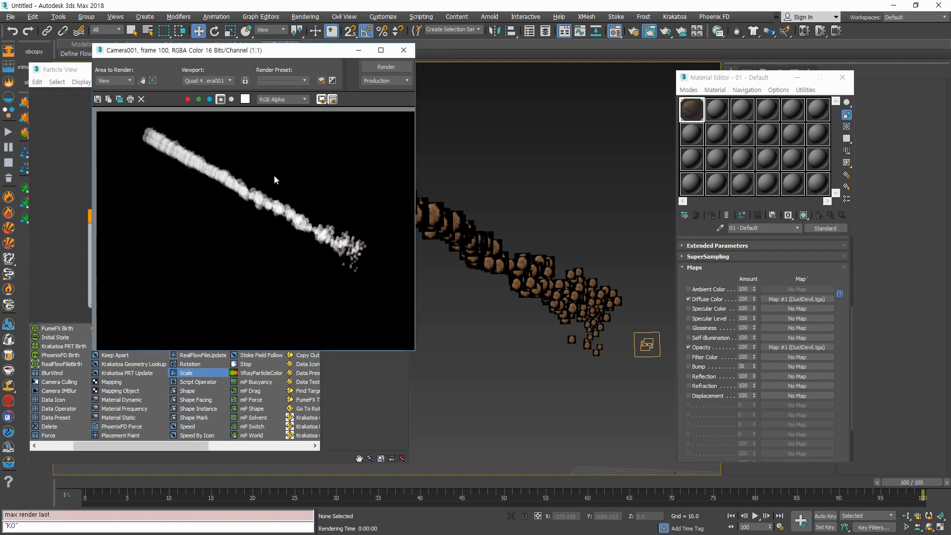
Step: Switch the render to its color display, wrap the Diffuse Color bitmap in a ColorCorrection map keeping it as sub-map, and render
left_click(221, 100)
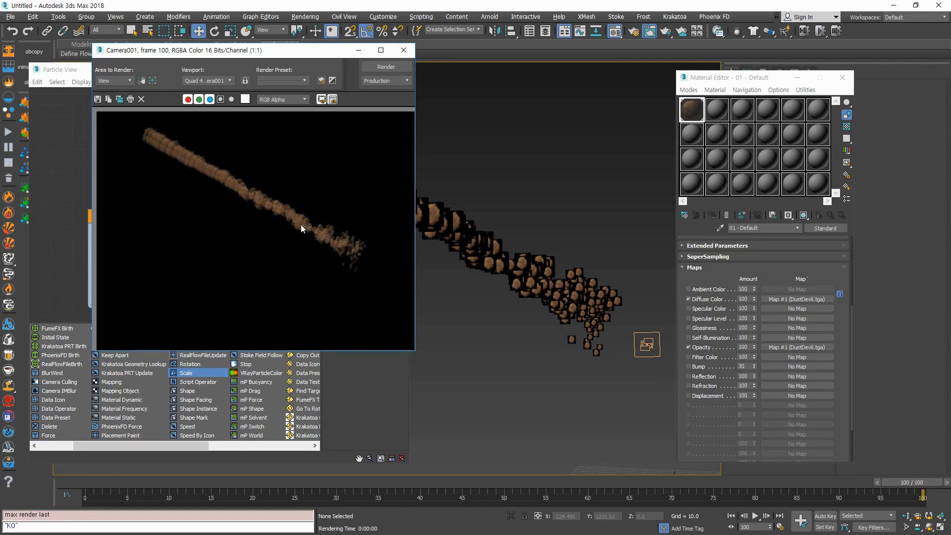
left_click(790, 299)
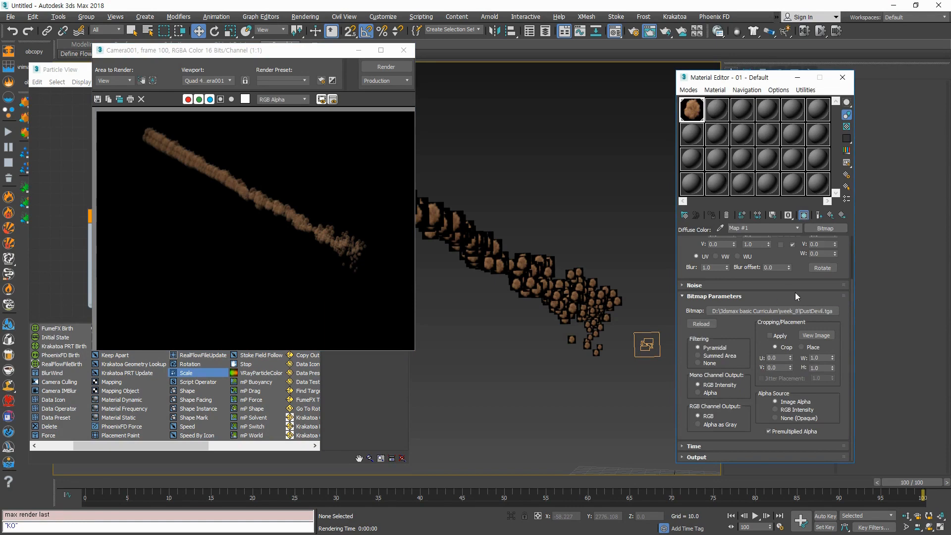
left_click_drag(792, 322, 792, 378)
left_click(827, 229)
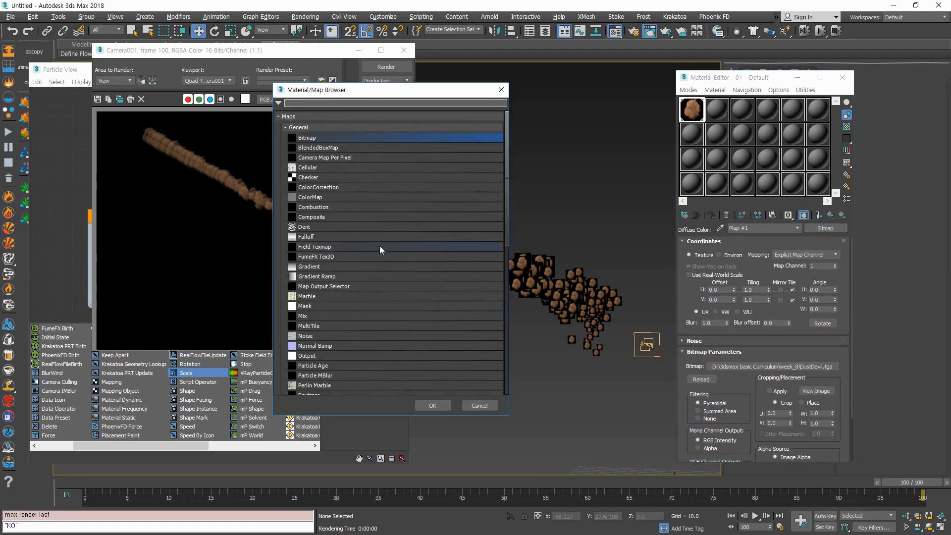
double_click(348, 186)
left_click(743, 296)
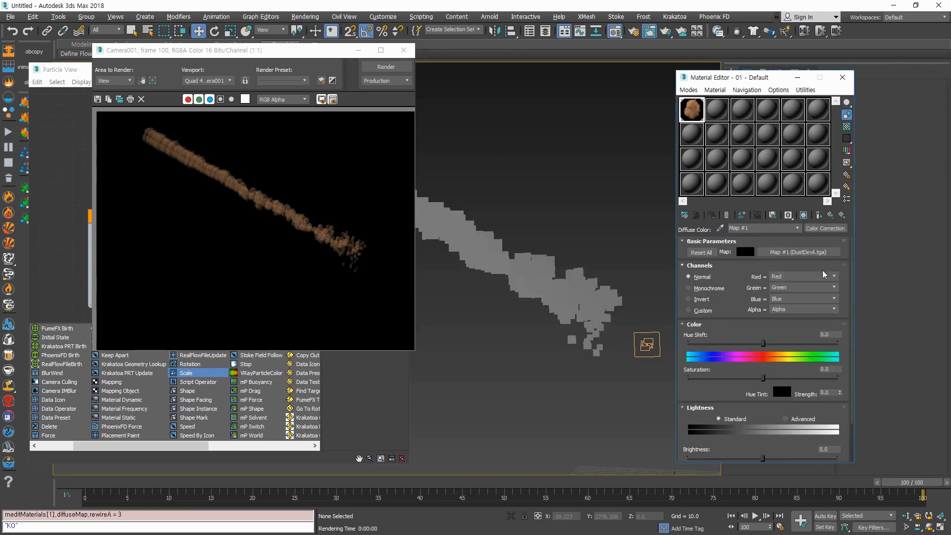
key("F9")
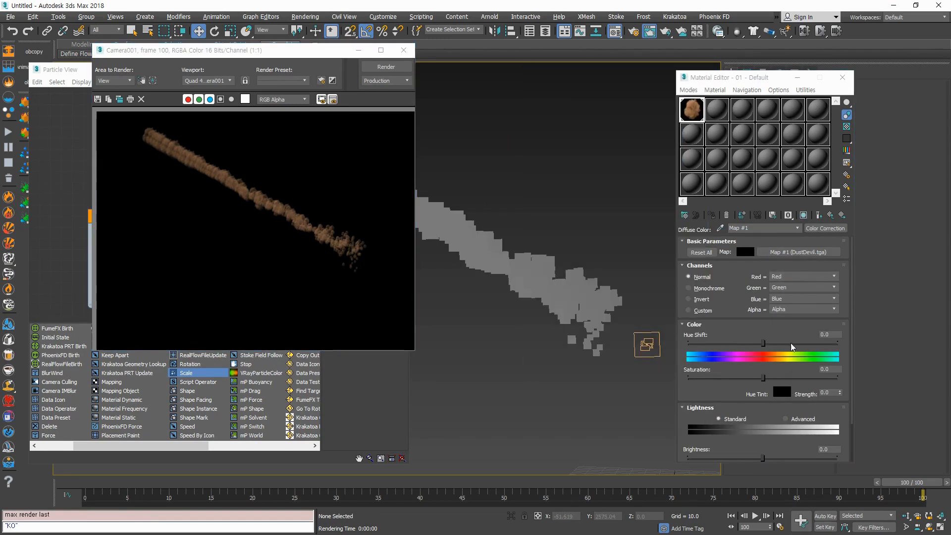
Step: Lower the ColorCorrection map's Saturation to about -88.7 while checking it in an enlarged preview
scroll(759, 330, "down", 2)
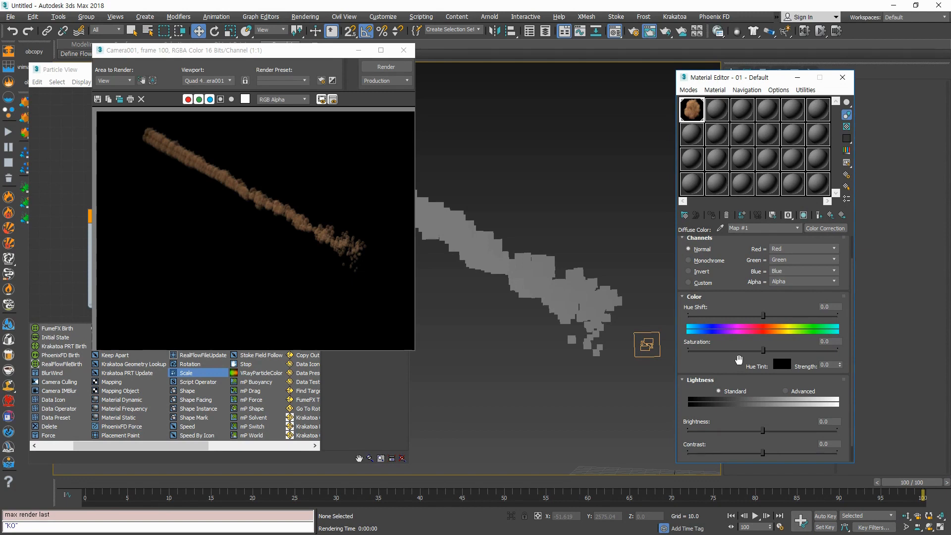
scroll(739, 359, "down", 1)
left_click_drag(763, 331, 717, 331)
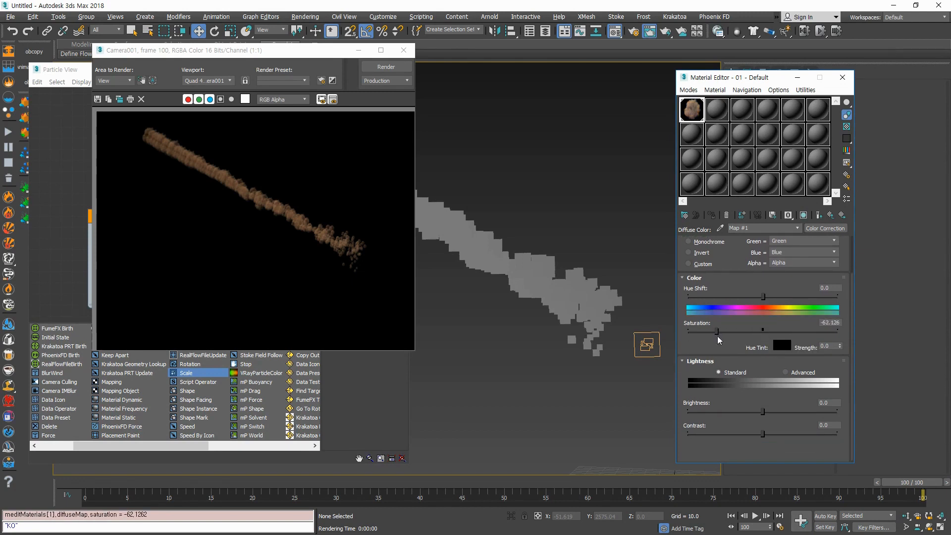
double_click(697, 116)
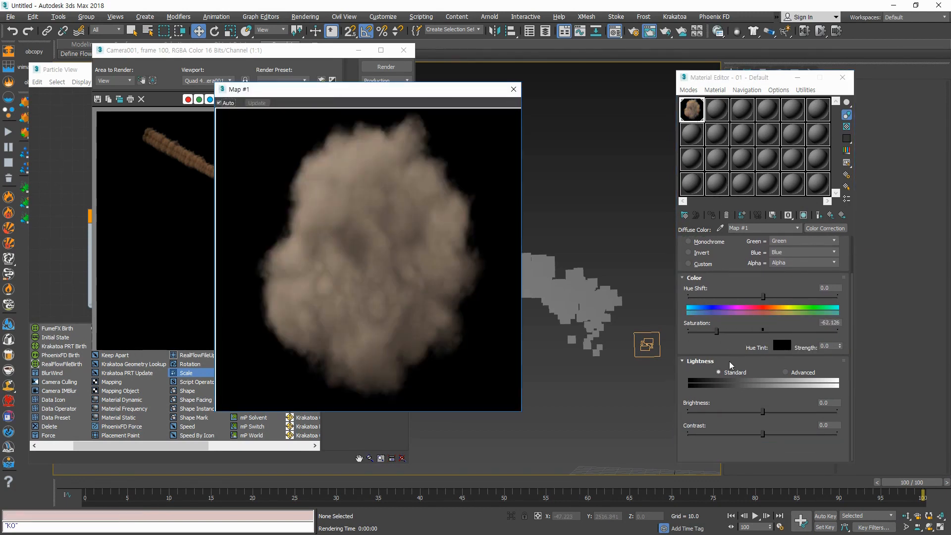
left_click_drag(718, 332, 699, 332)
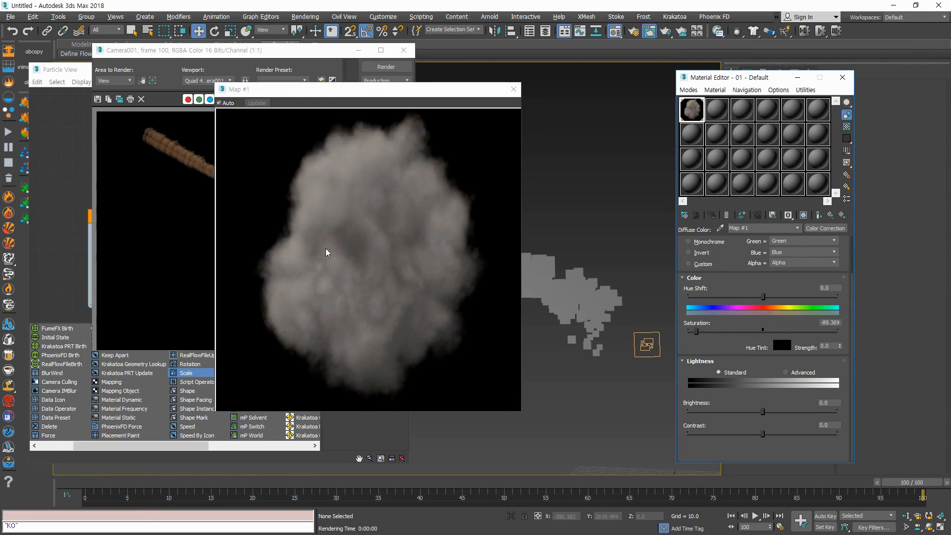
left_click_drag(696, 332, 697, 332)
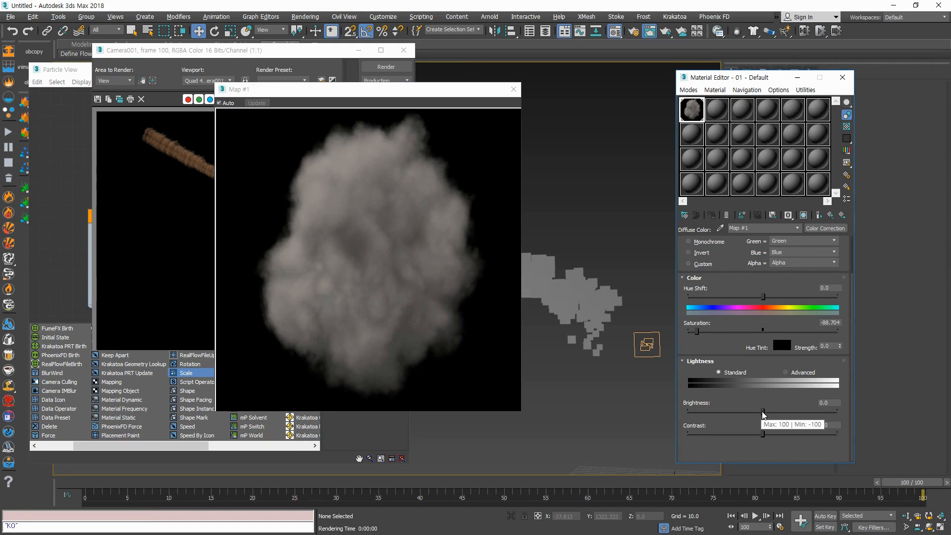
Step: Set the ColorCorrection map's Brightness to about -11.6 and Contrast to about 30.2, then close the enlarged preview
mouse_move(763, 413)
left_mouse_down()
mouse_move(731, 412)
mouse_move(754, 411)
left_mouse_up()
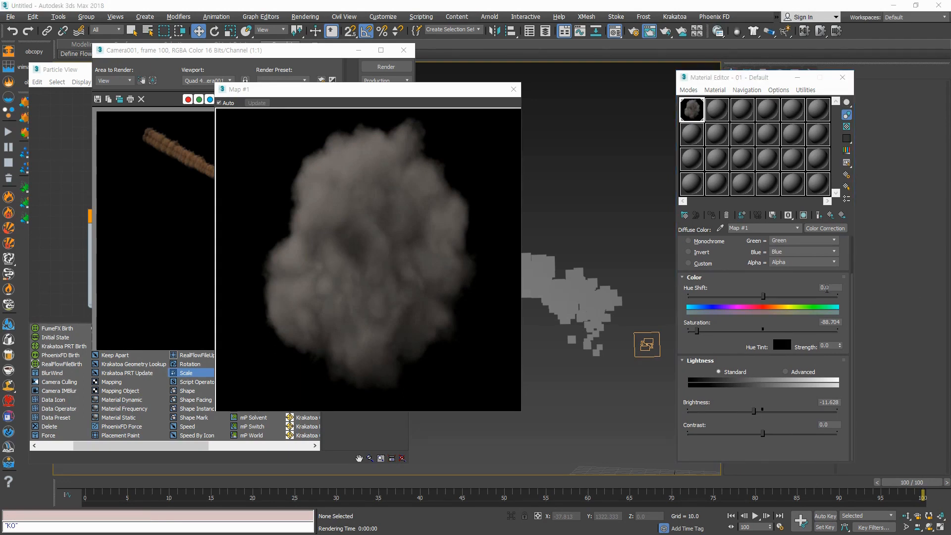
left_click_drag(763, 433, 785, 435)
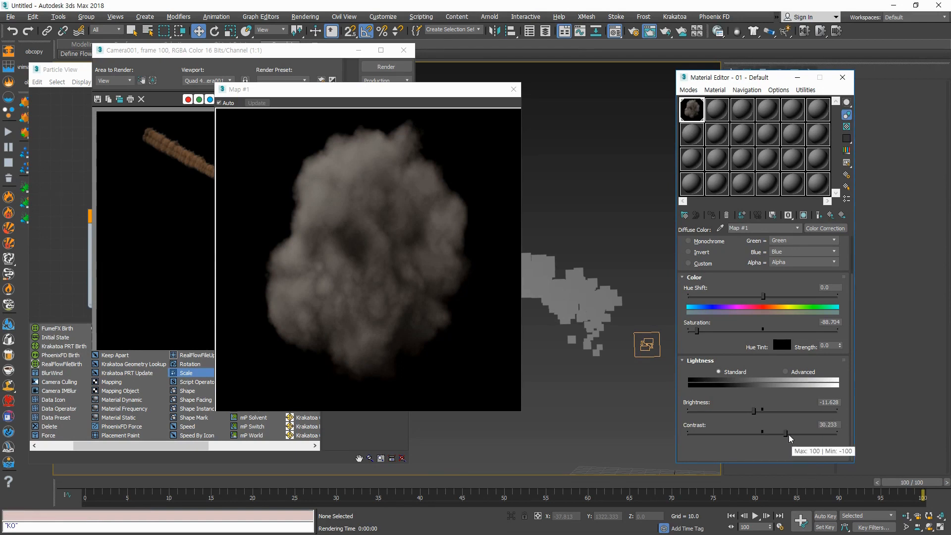
left_click_drag(423, 98, 522, 132)
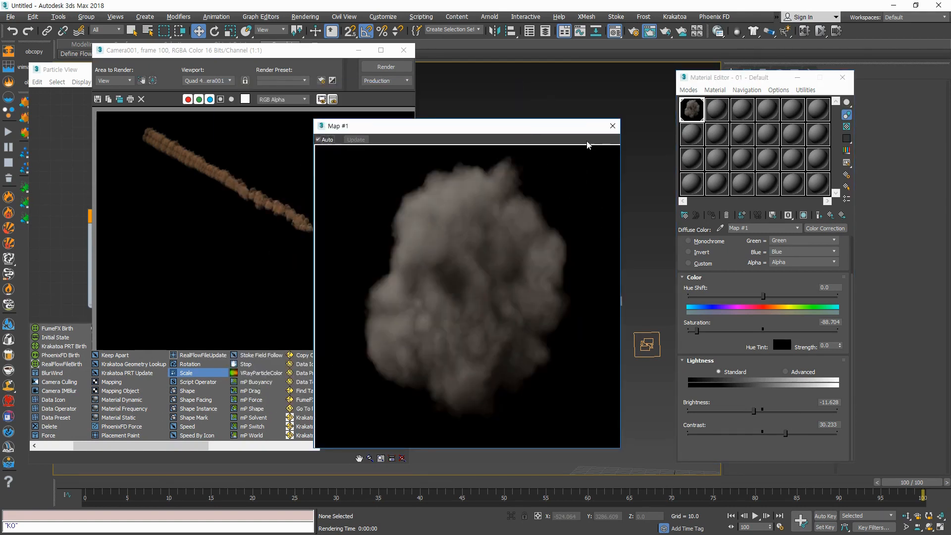
left_click(612, 124)
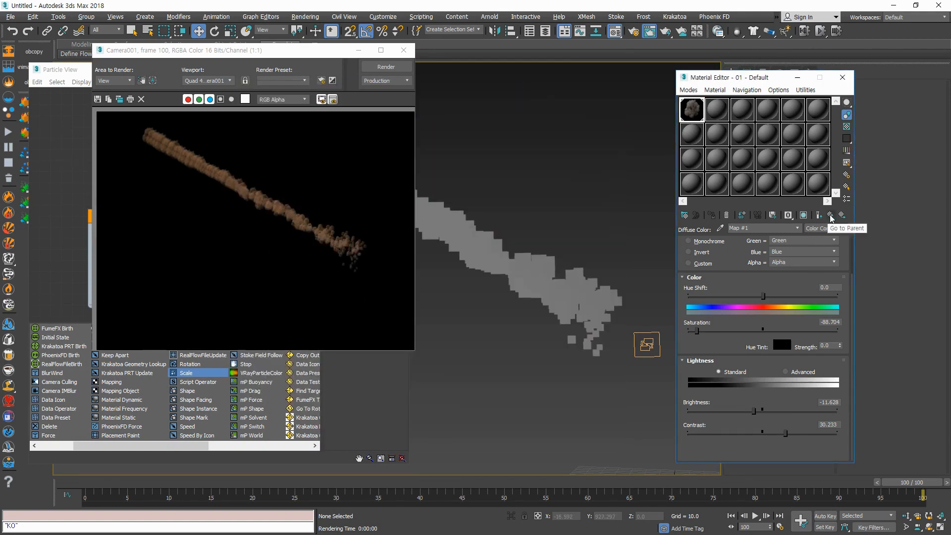
Step: Return to the parent material and copy the Diffuse Color's ColorCorrection map to the Opacity slot as an instance
left_click(820, 216)
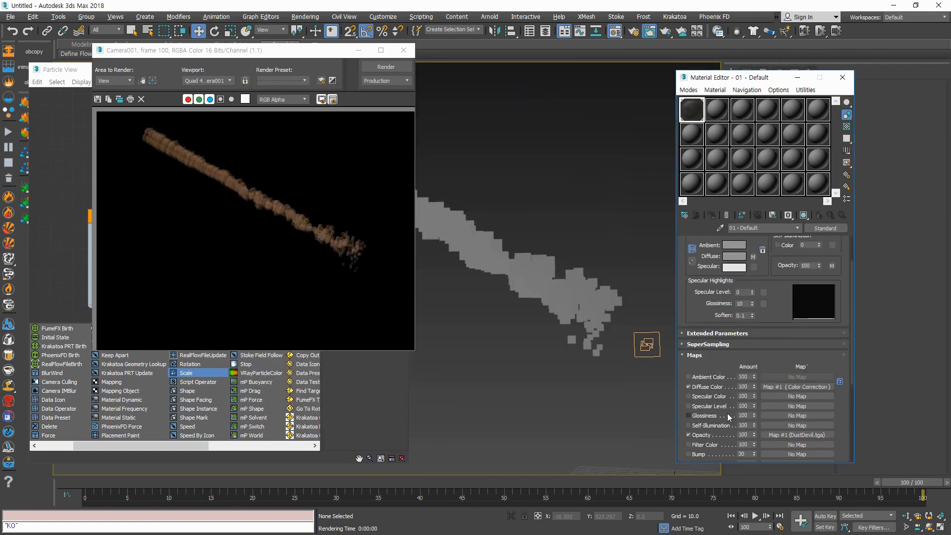
left_click(801, 435)
left_click(831, 215)
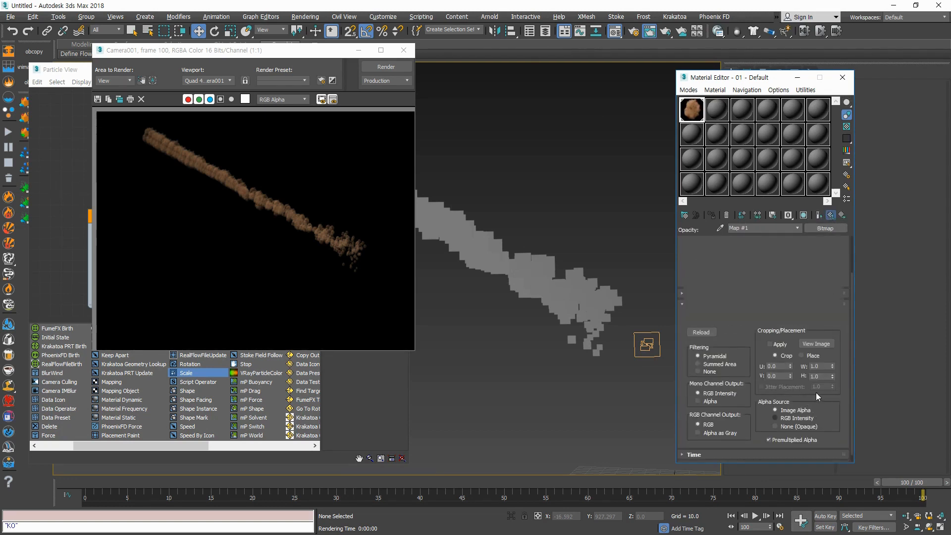
left_click_drag(813, 388, 807, 435)
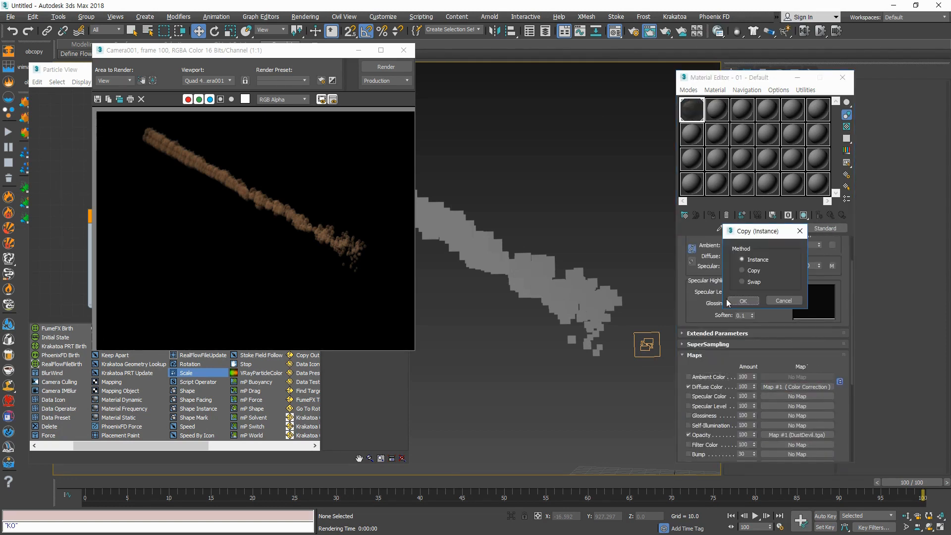
left_click(756, 303)
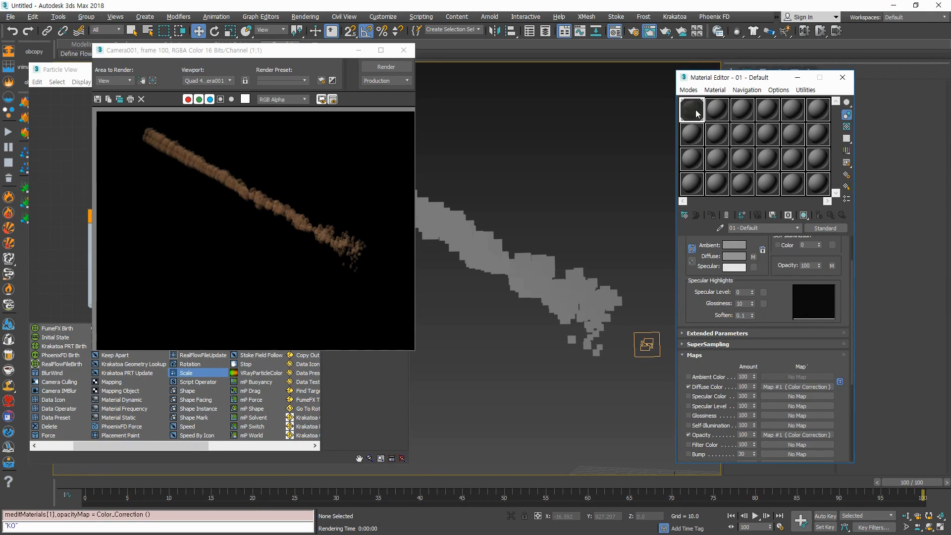
Step: Show the shaded material in the viewport and render the camera view
double_click(697, 113)
left_click(613, 126)
left_click(805, 216)
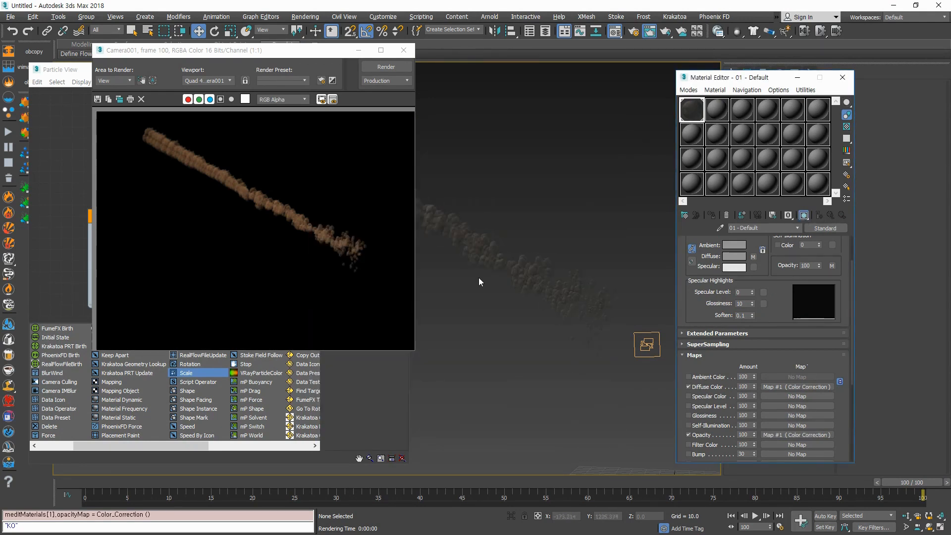
key("F9")
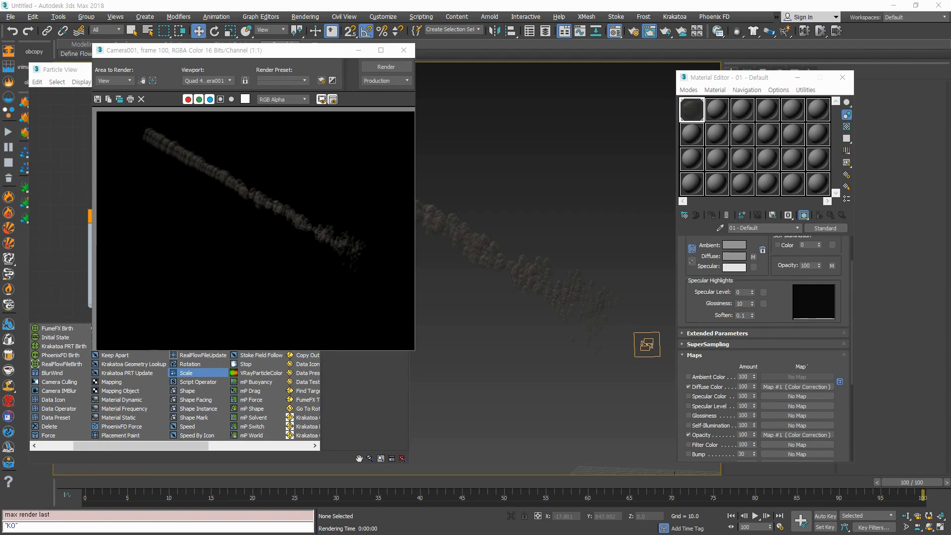
Step: Scrub the animation to frame 92 to review the smoke trail
scroll(753, 338, "down", 3)
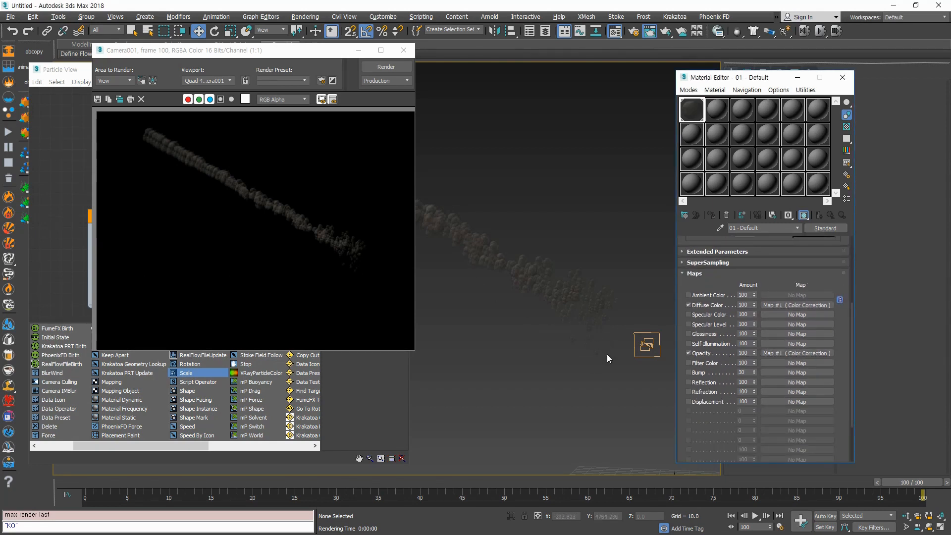
left_click_drag(151, 488, 855, 496)
key("w")
Step: Replace the Opacity map with a Mask map, keeping the Color Correction map as its sub-map
left_click(777, 354)
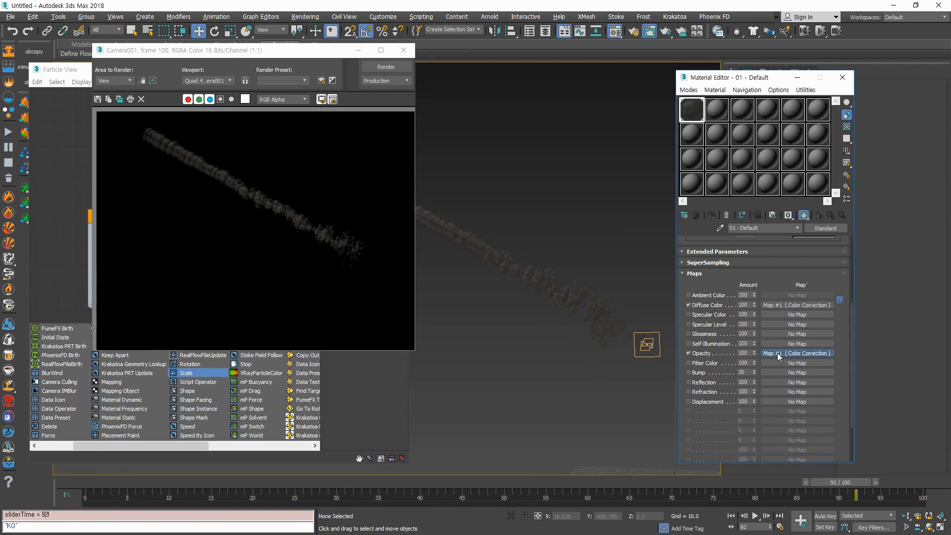
left_click(825, 228)
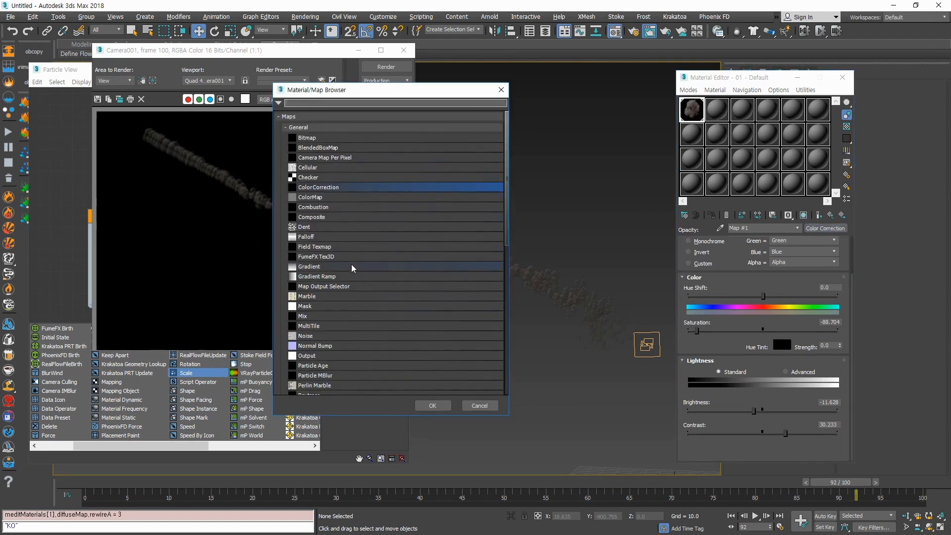
double_click(329, 308)
left_click(743, 297)
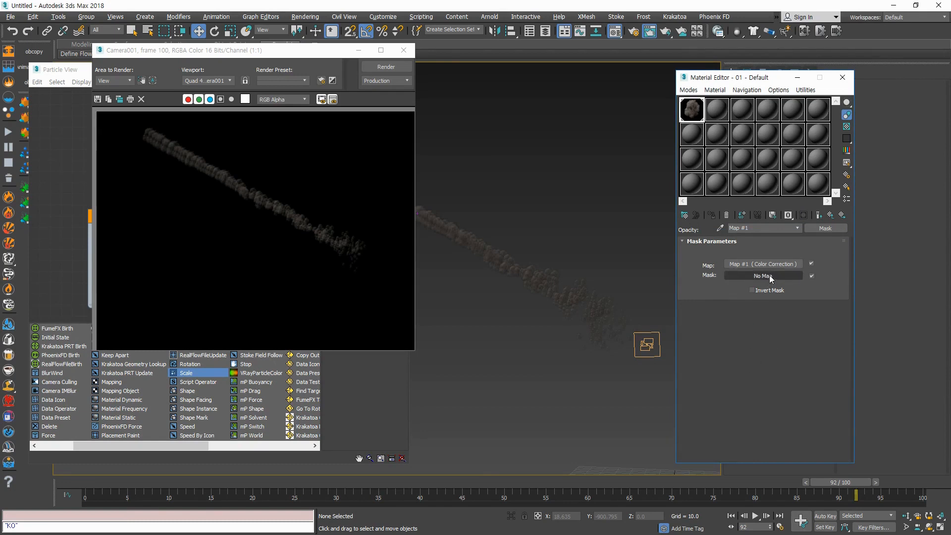
Step: Assign a Particle Age map to the Mask slot of the Opacity map
left_click(768, 275)
scroll(396, 316, "down", 2)
scroll(382, 296, "down", 1)
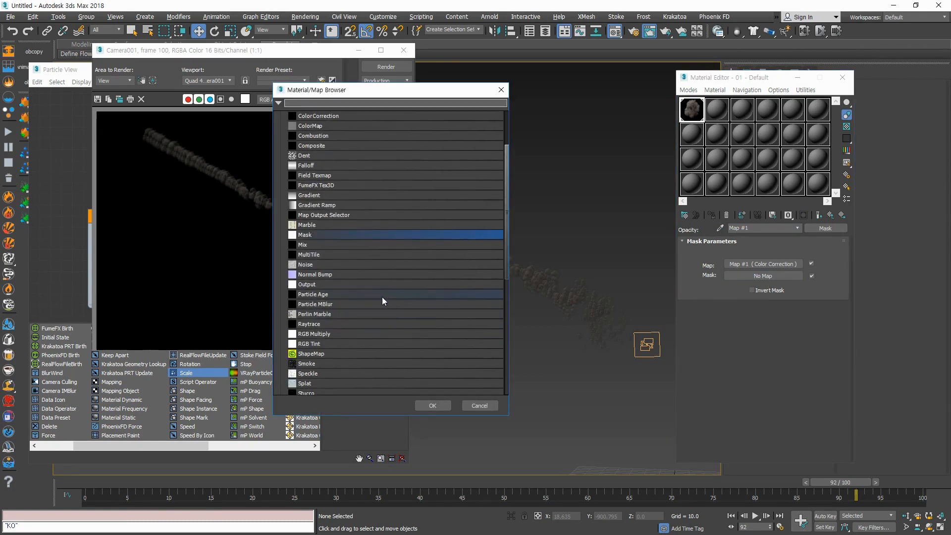
double_click(324, 295)
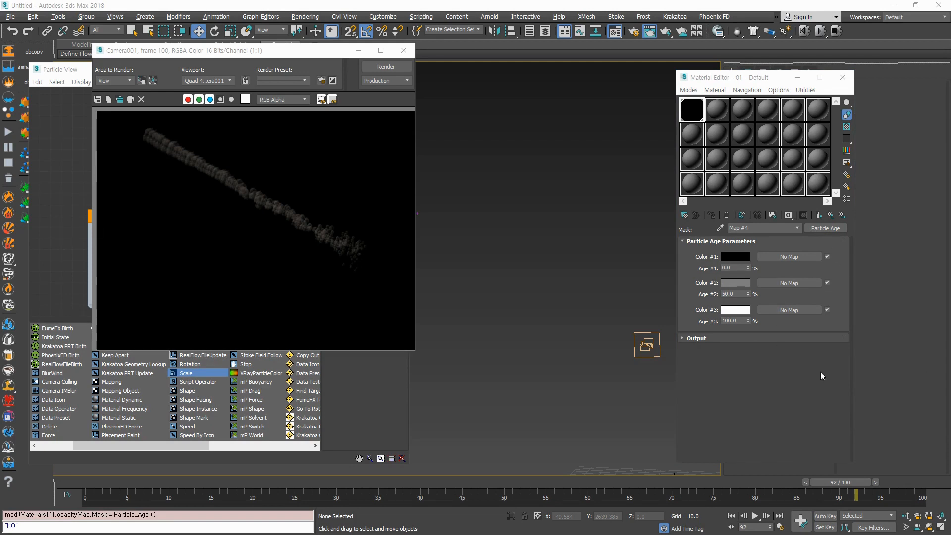
Step: Scrub the animation to frame 91 to examine how the particles fade with age, and clear the selection
left_click_drag(99, 483, 833, 483)
left_click(577, 333)
left_click(561, 365)
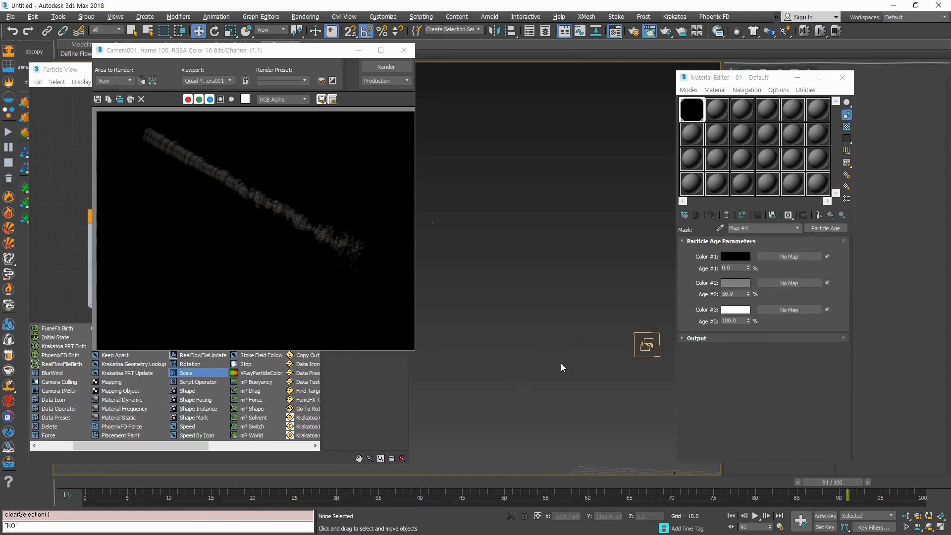
Step: Set the Particle Age map's Color #1 to white and Color #3 to black, then scrub to frame 98 to check the fade
left_click(780, 312)
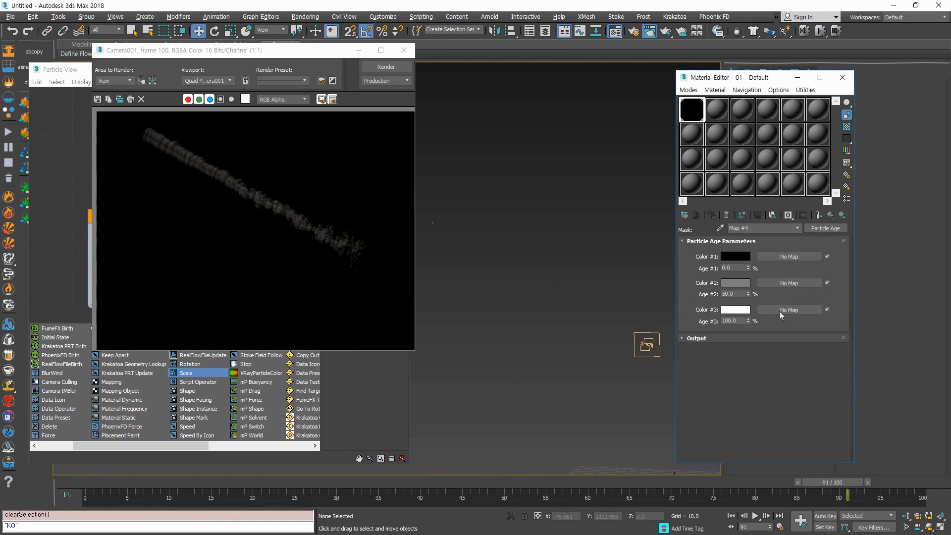
left_click(750, 257)
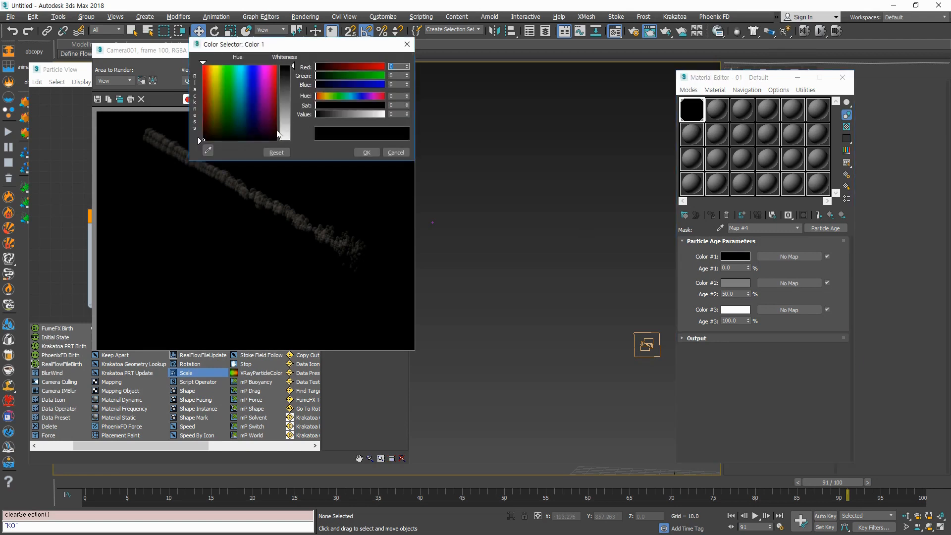
left_click_drag(285, 133, 285, 141)
left_click(367, 152)
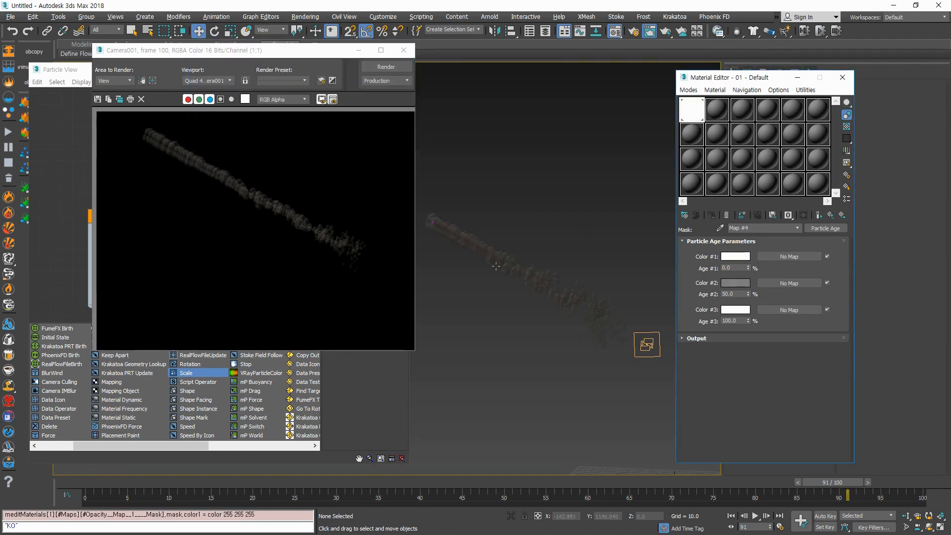
left_click(735, 310)
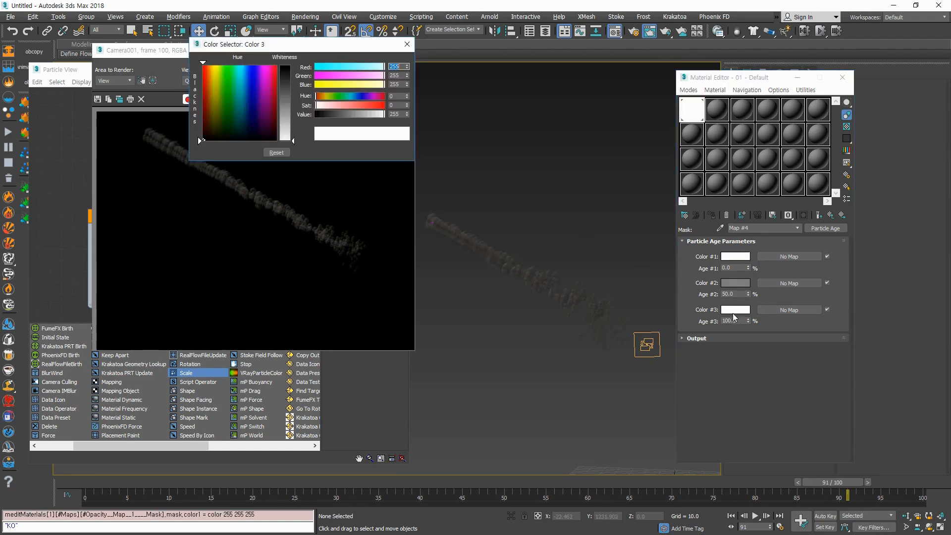
left_click_drag(272, 111, 272, 140)
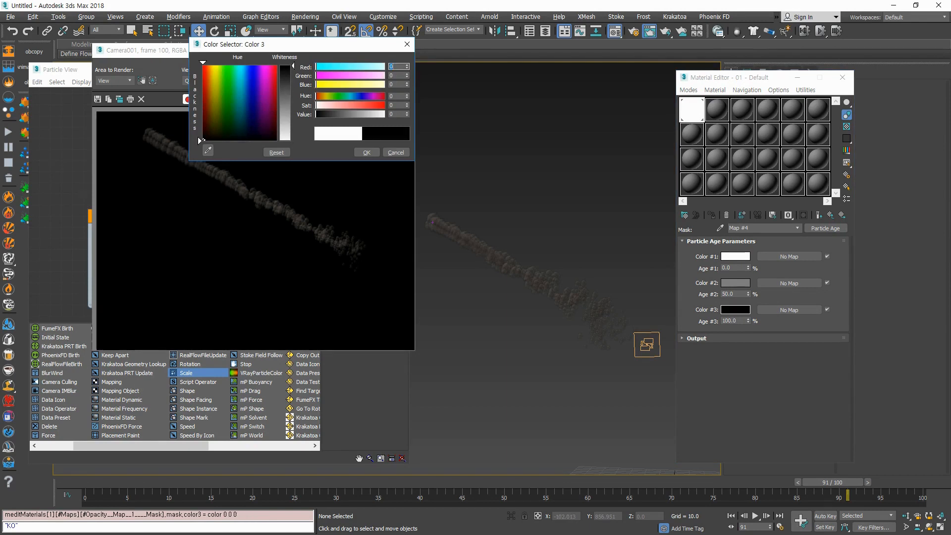
left_click(366, 153)
left_click_drag(77, 484, 909, 480)
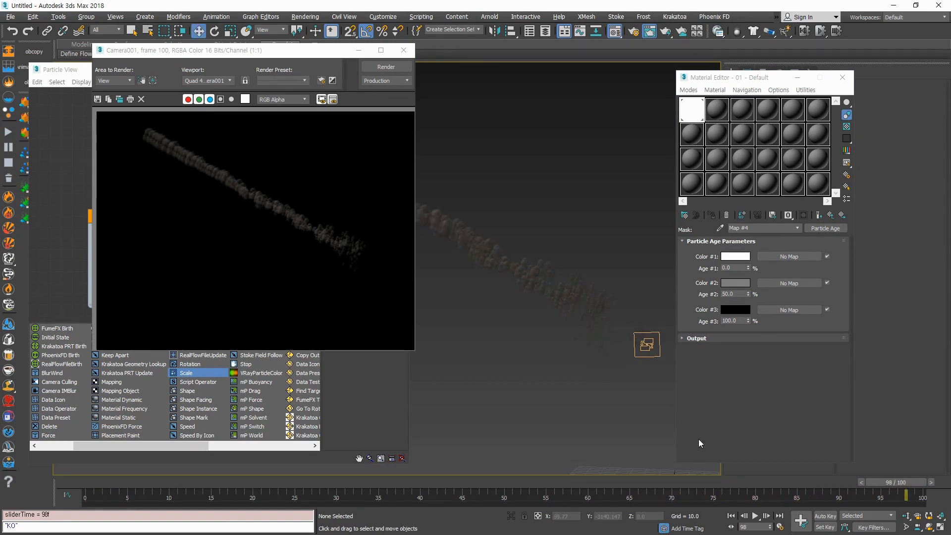
Step: Set Age #2 of the Particle Age map to 36%
left_click(705, 308)
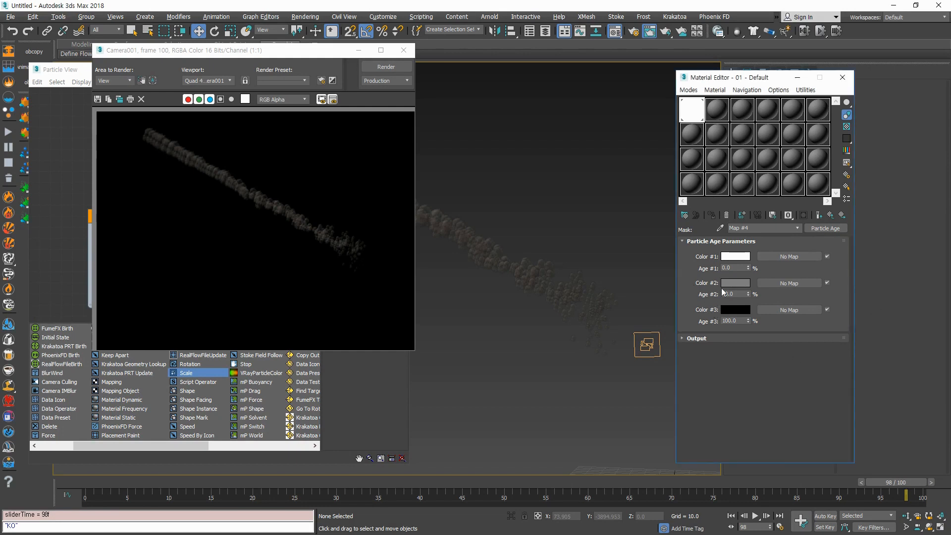
left_click(737, 293)
type("36")
key("Return")
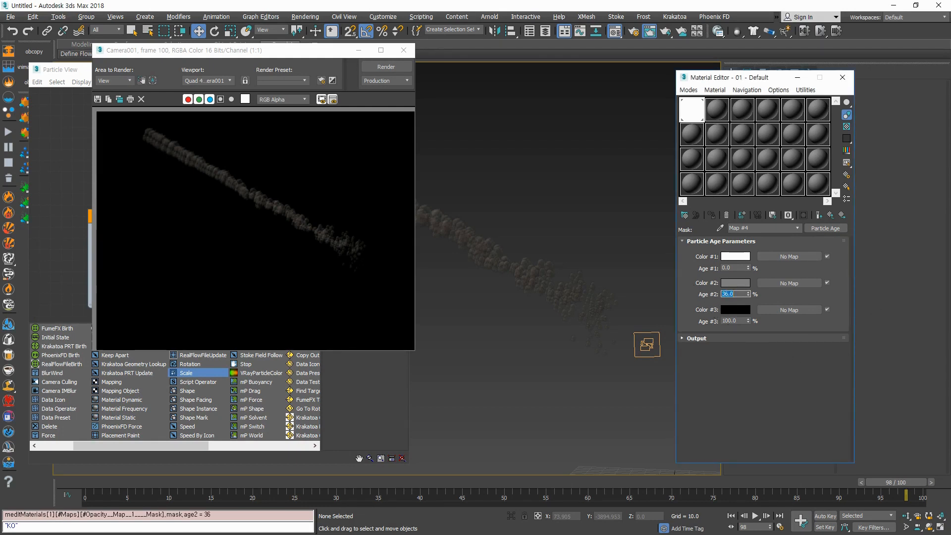
Step: Set the Particle Age map's Age #2 to 30%, then render frame 70 and check its alpha channel
type("30")
left_click_drag(207, 485, 672, 486)
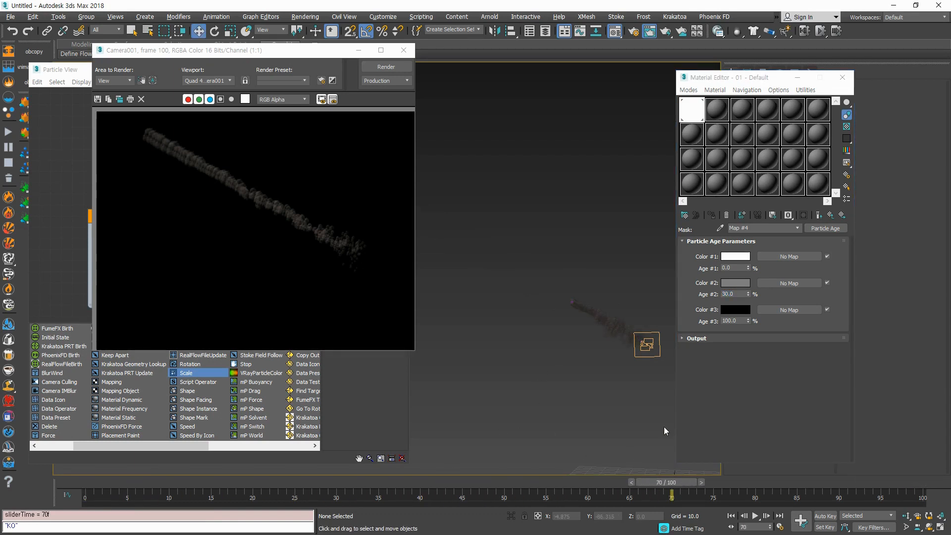
key("shift+q")
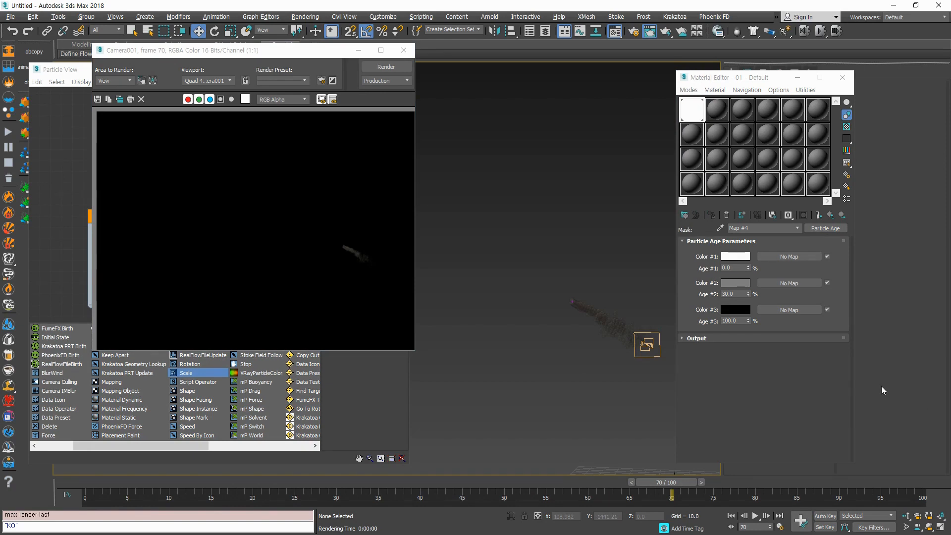
left_click(221, 99)
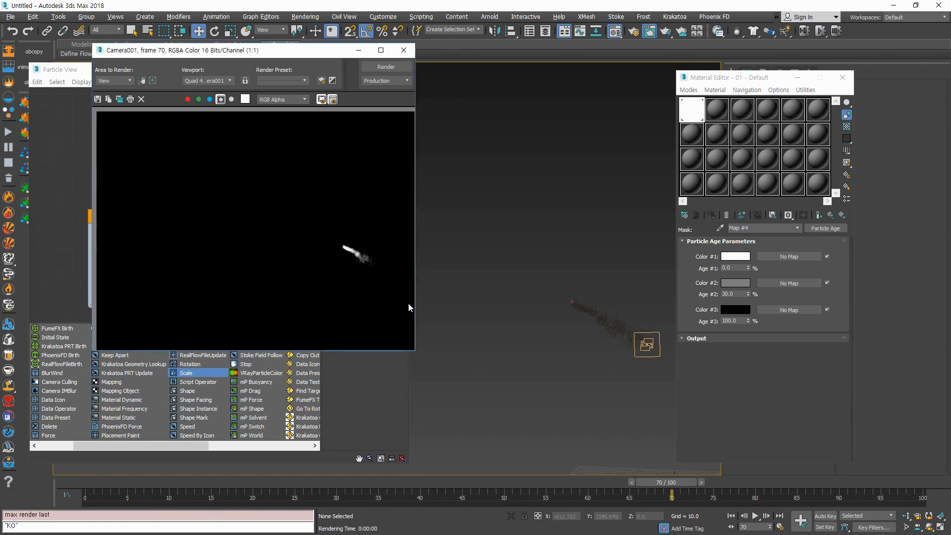
scroll(374, 264, "up", 2)
scroll(370, 269, "down", 2)
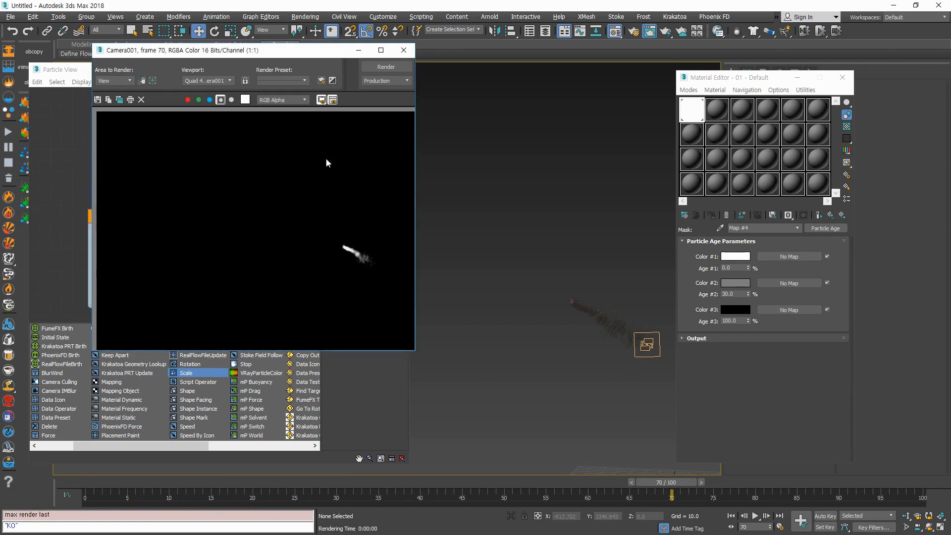
Step: Render frame 100, examine the smoke trail's alpha channel, and close the render window
left_click(404, 51)
left_click_drag(667, 483, 911, 482)
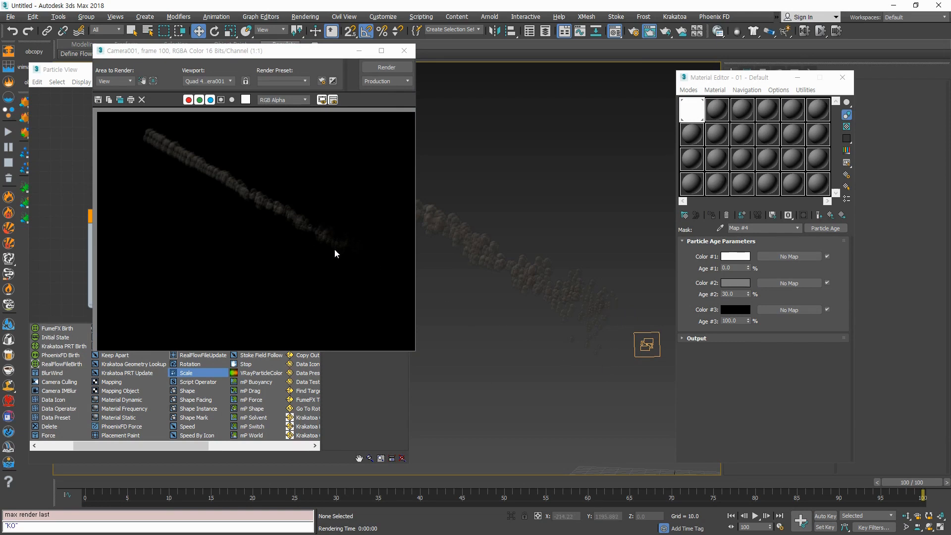
left_click(221, 100)
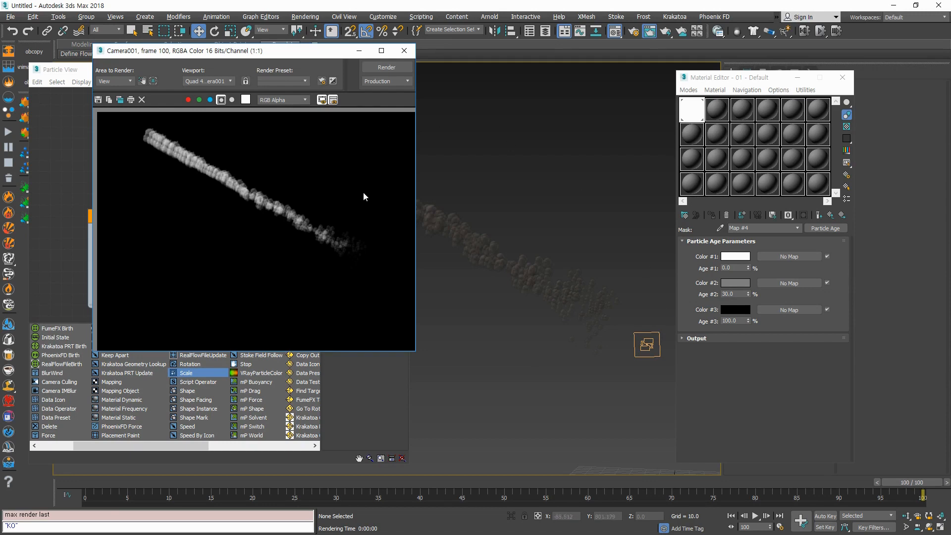
left_click_drag(271, 483, 892, 483)
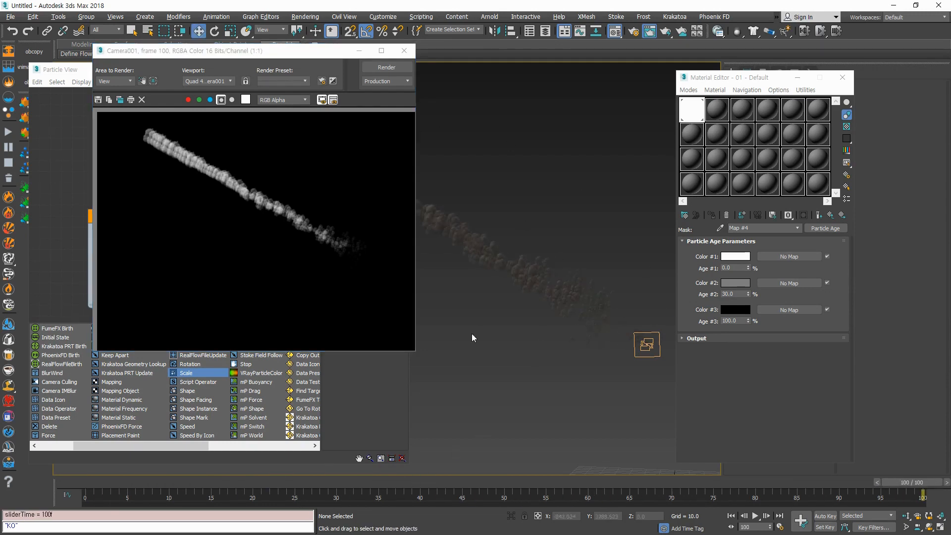
left_click(404, 50)
Step: Narrow the Particle View window and move the Display 001 operator above Spawn 001 in Event 001
left_click(548, 292)
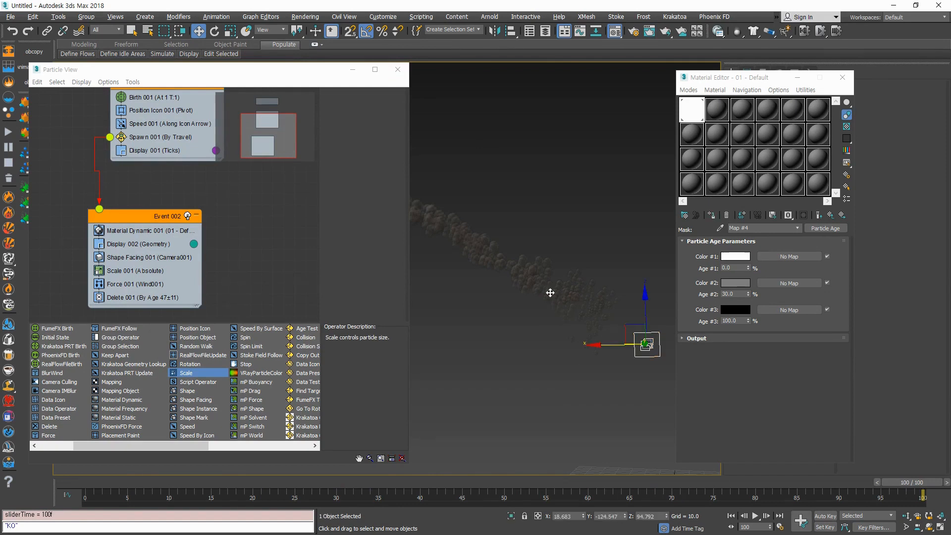
left_click_drag(409, 131, 313, 227)
left_click_drag(315, 268, 374, 268)
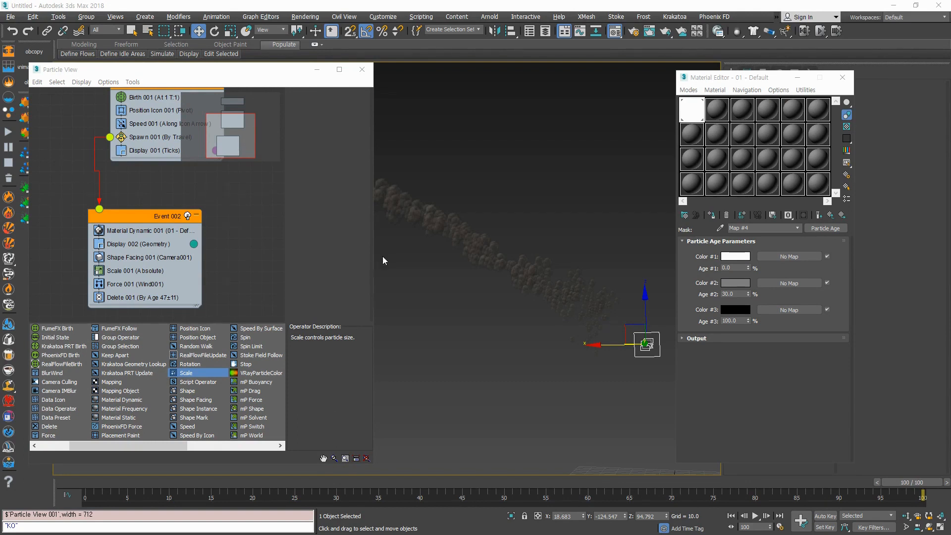
left_click(174, 153)
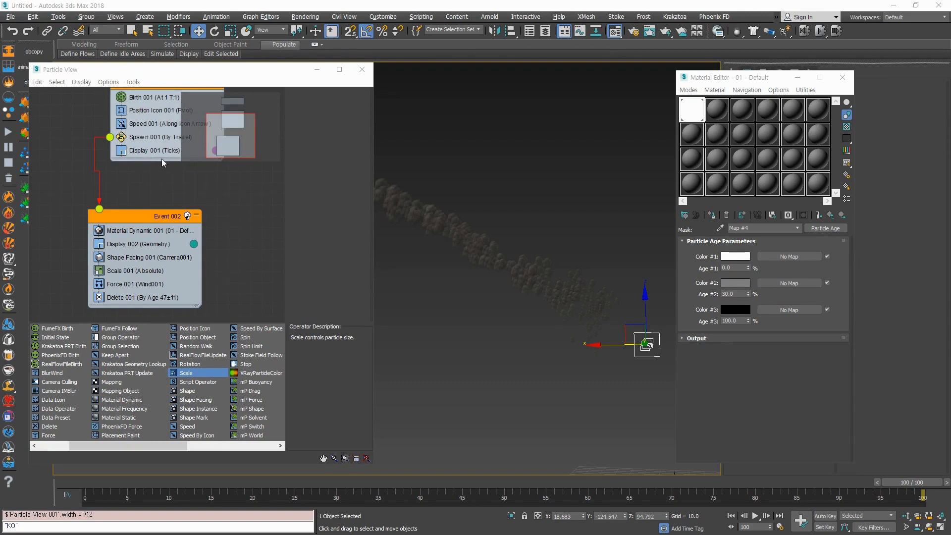
left_click_drag(162, 153, 158, 134)
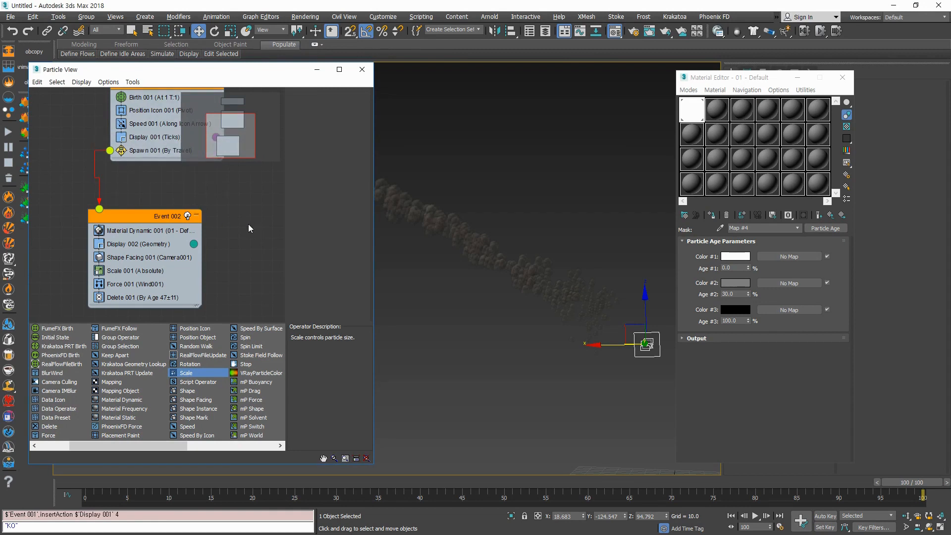
Step: Show the Material Dynamic 001 settings and return the material editor to the top level of the 01 - Default material
left_click(165, 233)
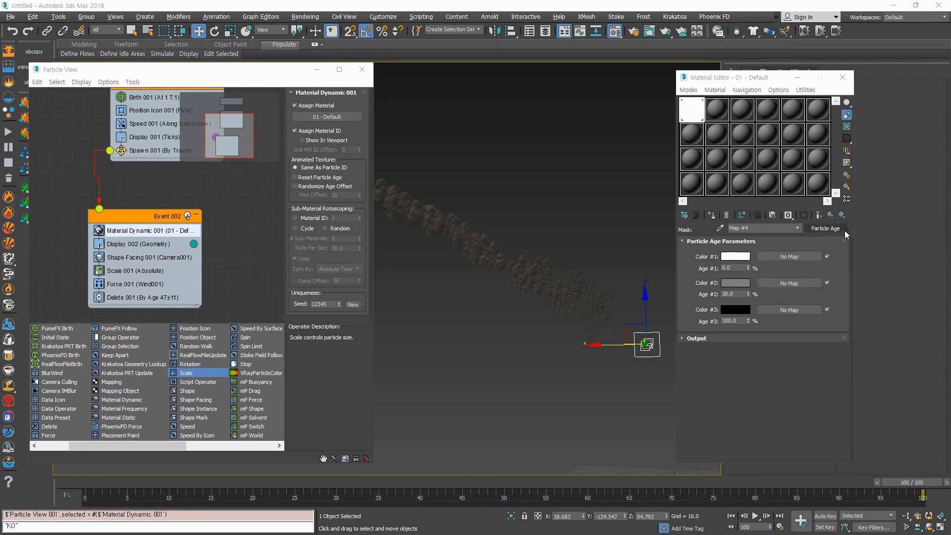
left_click(832, 215)
left_click(835, 217)
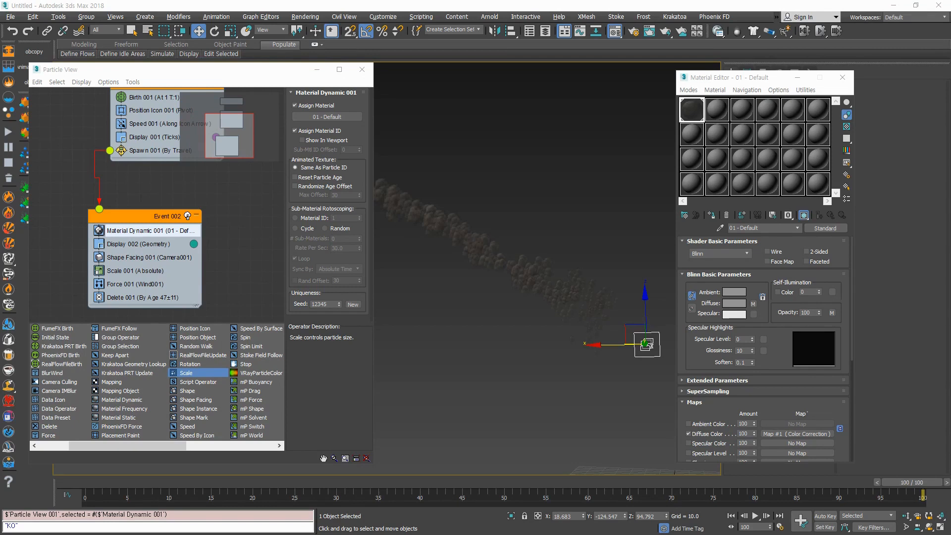
Step: Set the scale variation bias of Scale 001 to None and scrub to frame 84 to check the trail
left_click(130, 272)
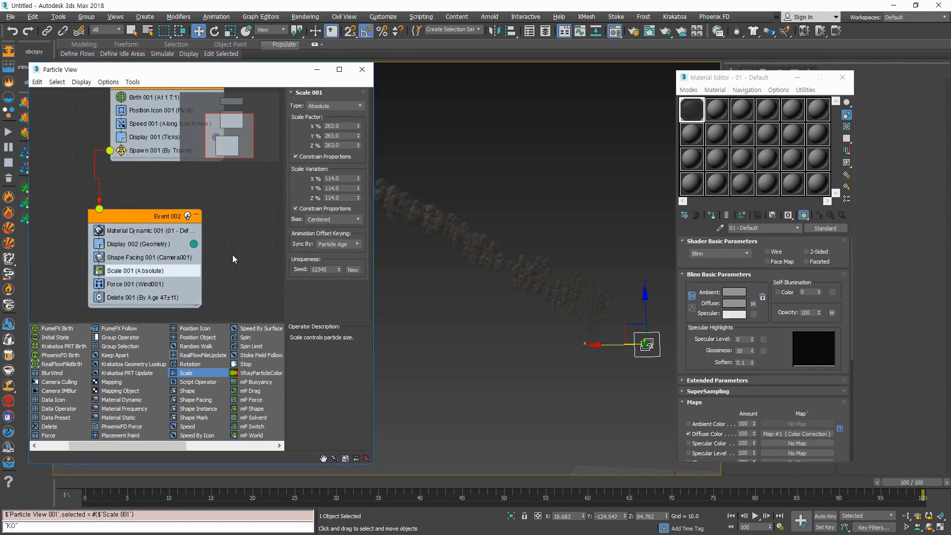
left_click_drag(217, 72, 690, 70)
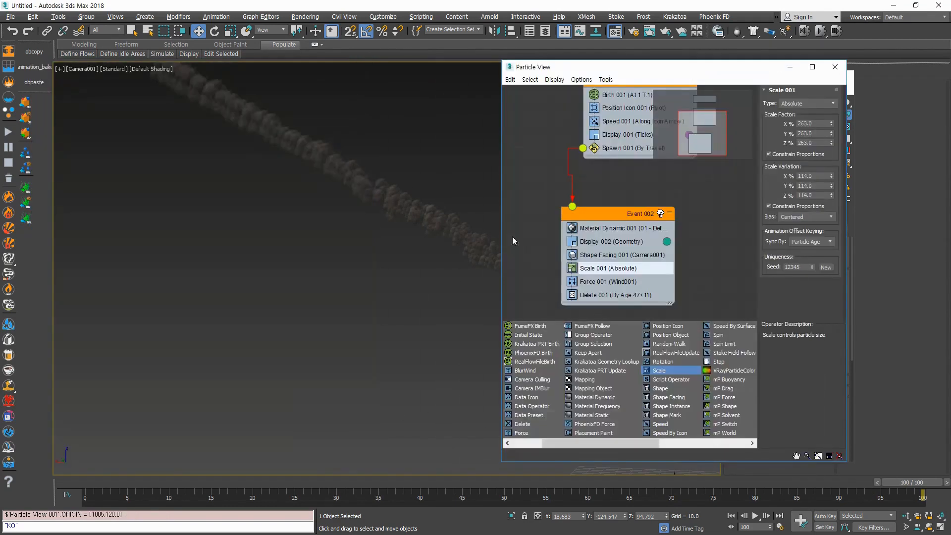
left_click_drag(250, 480, 788, 476)
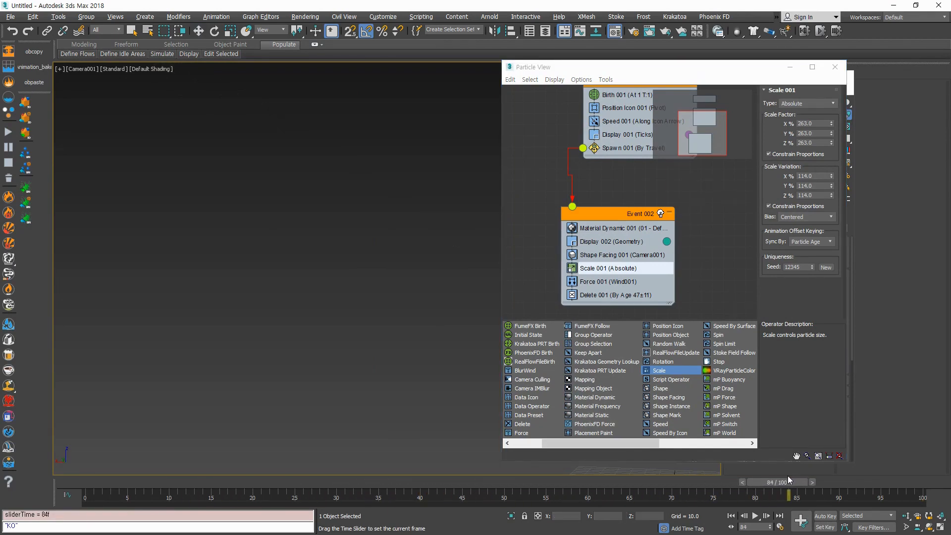
left_click_drag(631, 70, 207, 67)
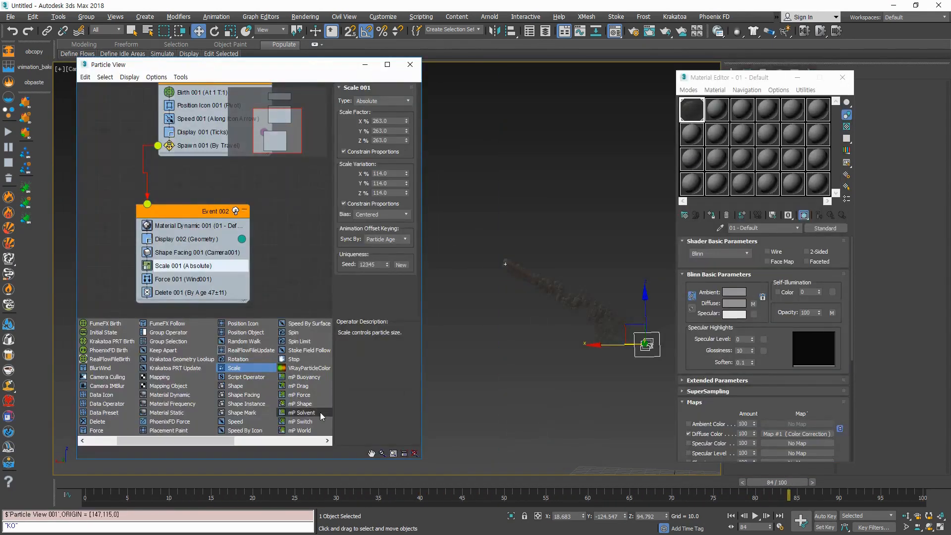
left_click_drag(793, 484, 817, 482)
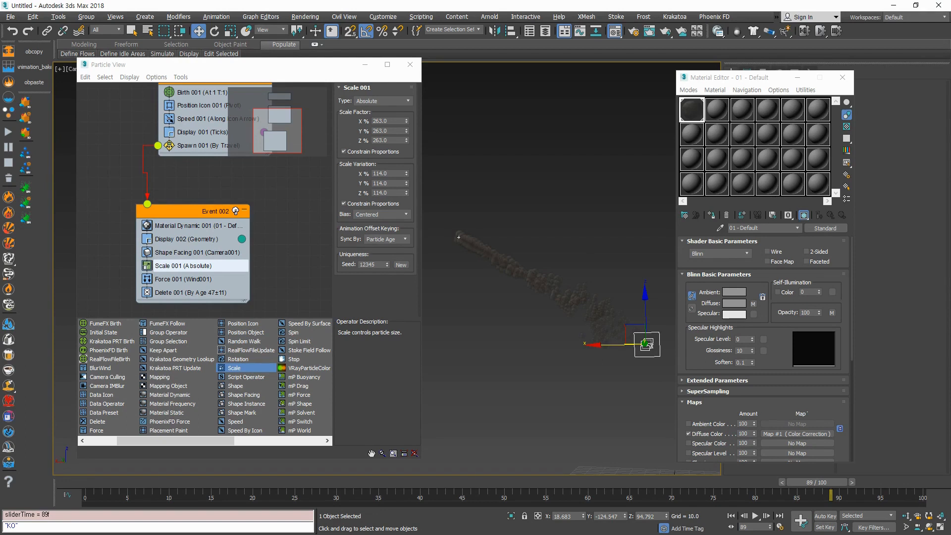
left_click(389, 225)
left_click(388, 224)
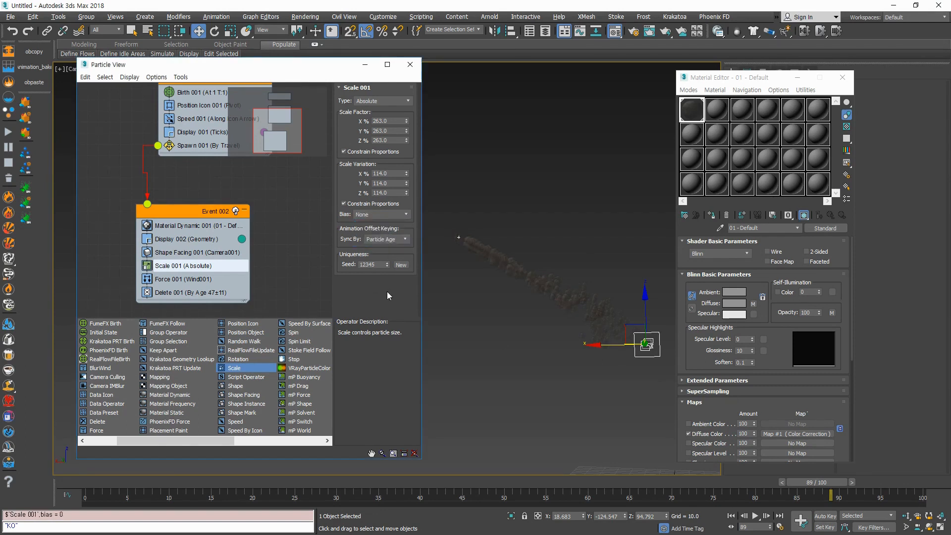
left_click_drag(84, 489, 788, 480)
key("w")
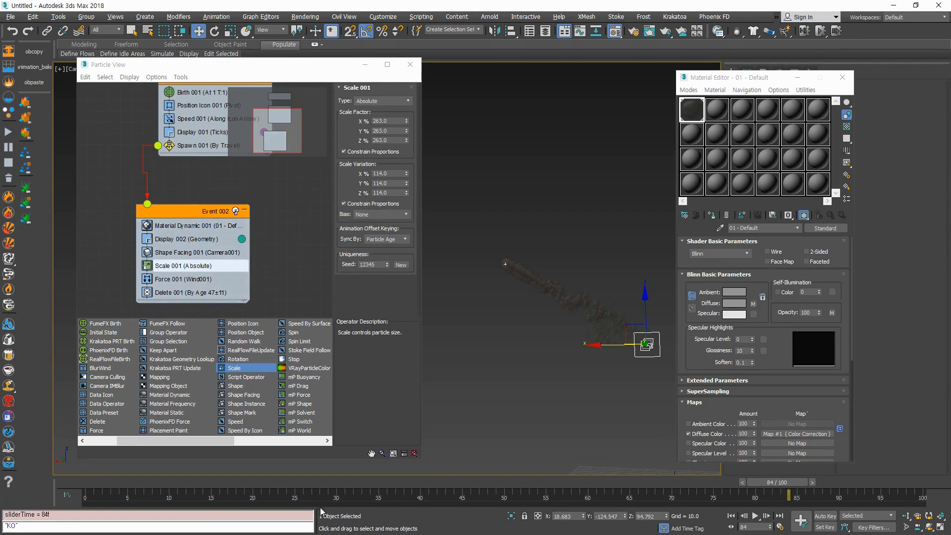
Step: Review the Material Dynamic 001 and Speed 001 settings, then scrub to frame 88 to examine the trail
left_click(183, 225)
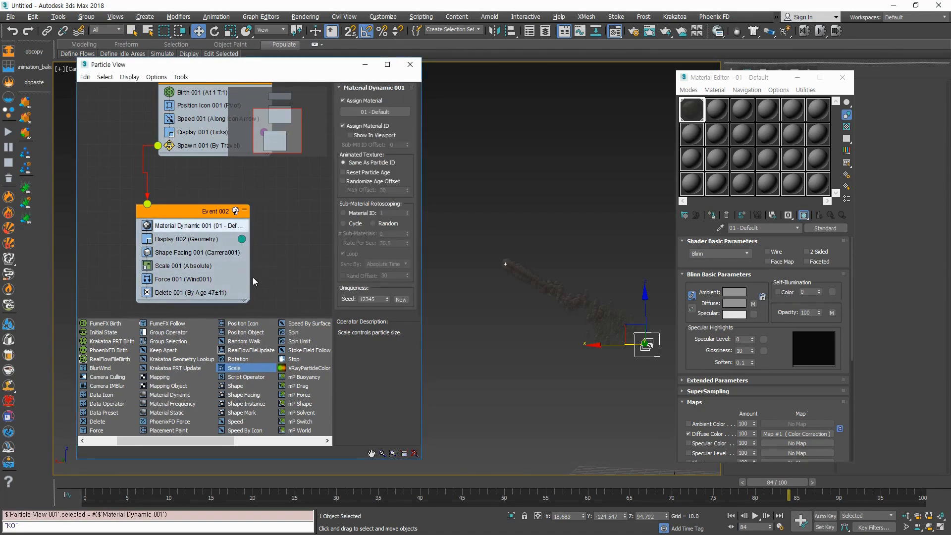
scroll(203, 200, "up", 3)
left_click(202, 199)
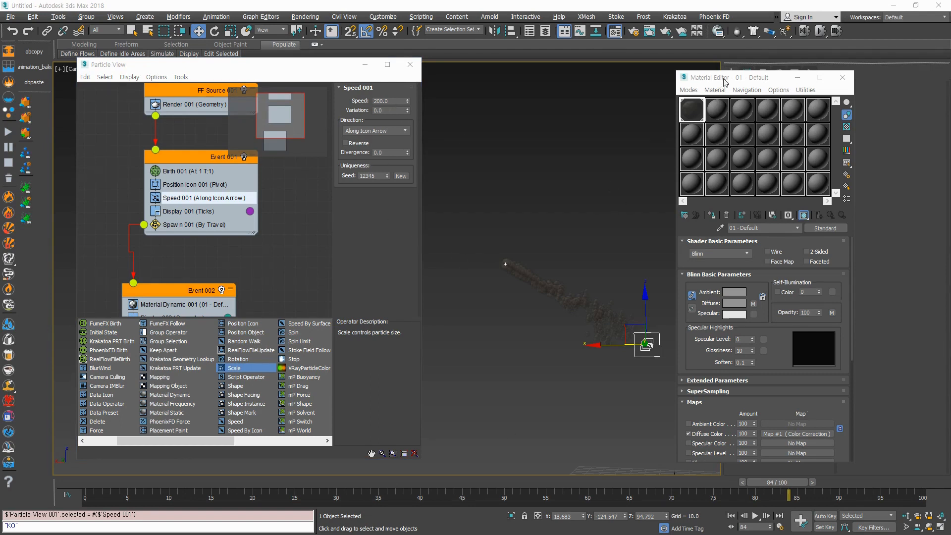
left_click_drag(728, 78, 754, 72)
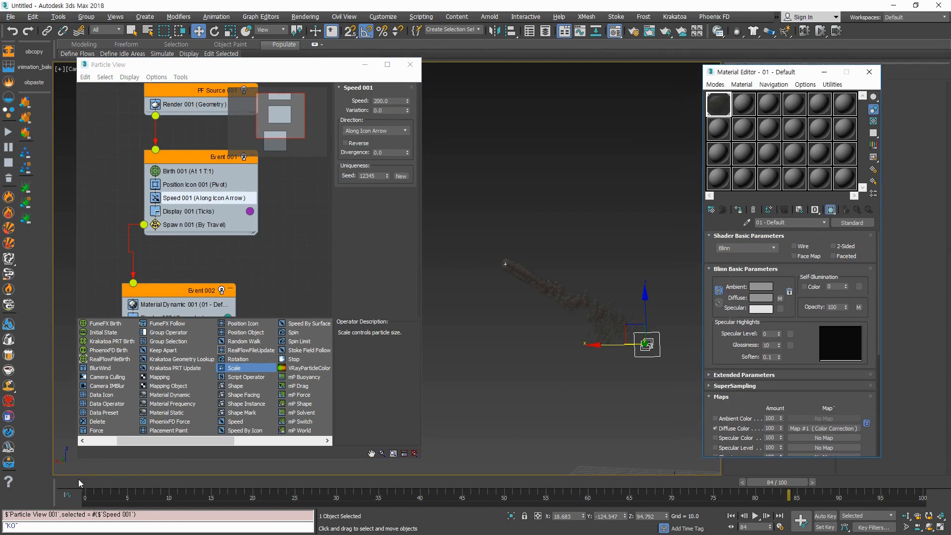
left_click_drag(85, 482, 822, 498)
key("w")
Step: Try syncing the Spawn 001 test by Particle Age
left_click(194, 225)
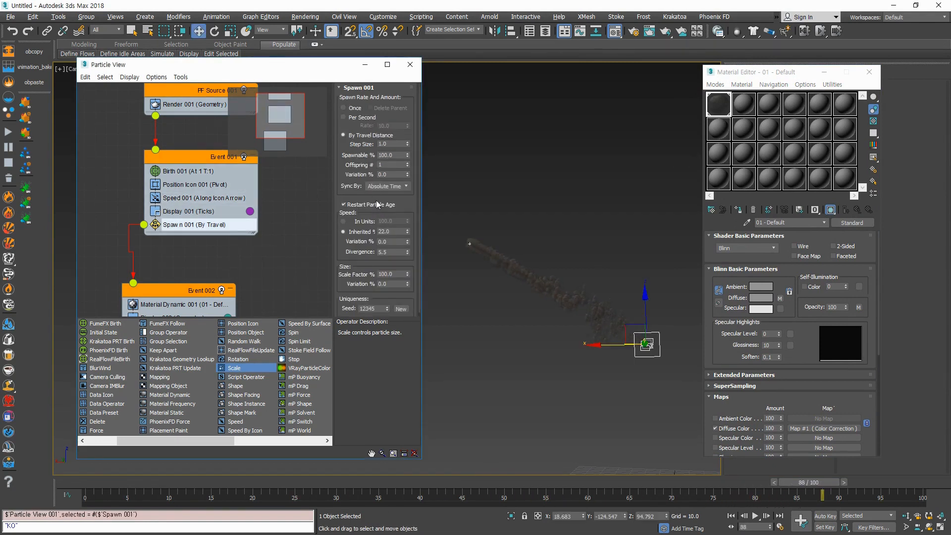
left_click(398, 186)
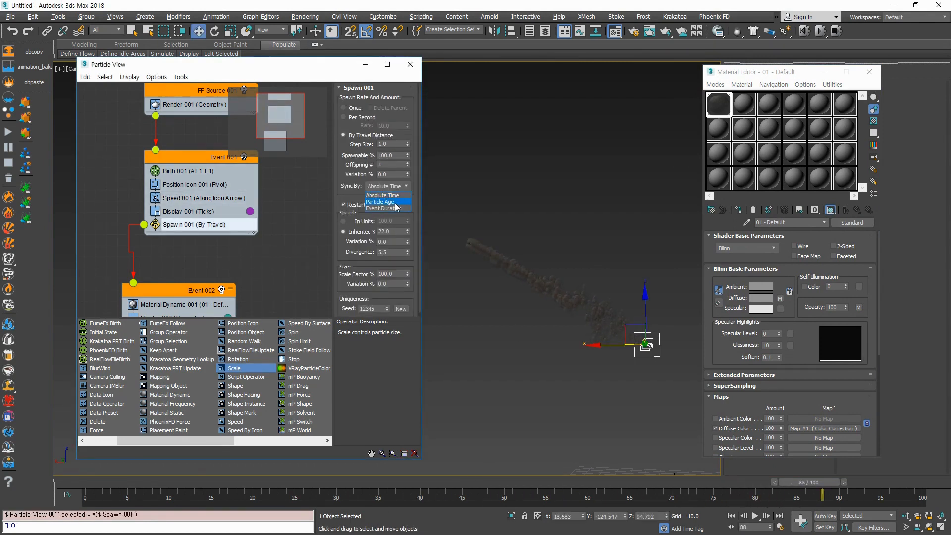
left_click(397, 201)
scroll(401, 175, "down", 1)
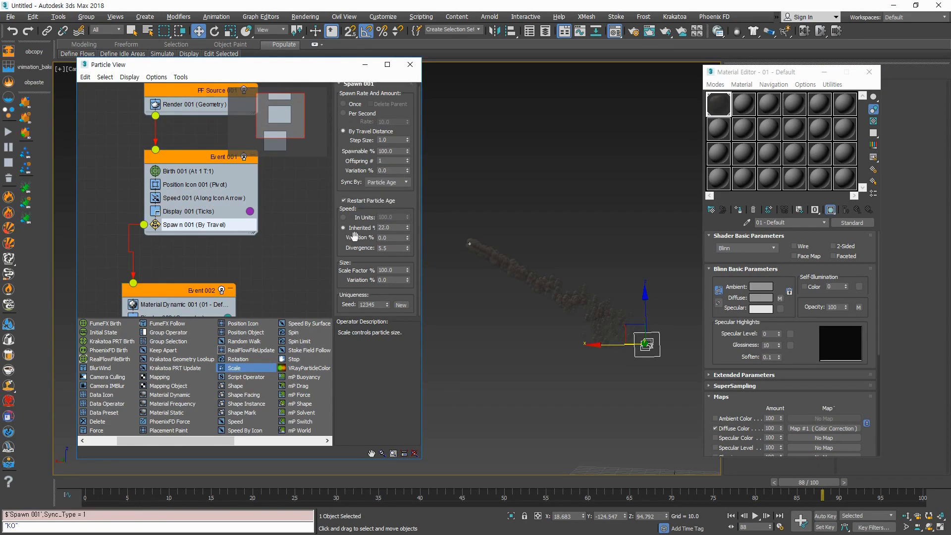
Step: Try a Spawn 001 divergence of 1.5, scrub to frame 92 to check the trail, and set the divergence to 4.5
left_click_drag(407, 250, 406, 251)
left_click_drag(128, 482, 865, 481)
key("w")
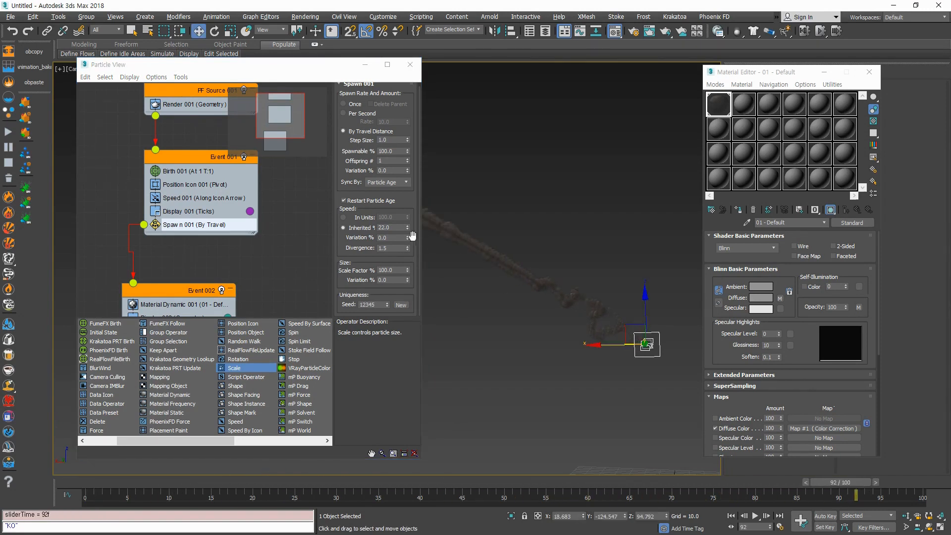
left_click(409, 246)
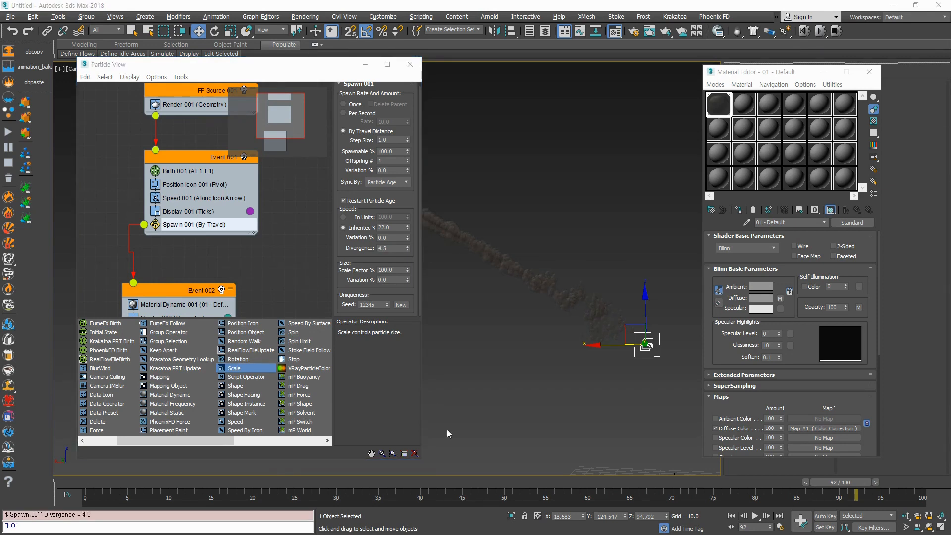
Step: Sync Spawn 001 by Absolute Time and set its inherited speed to 10%, speed variation to 17% and divergence to 13
left_click(410, 182)
left_click(398, 190)
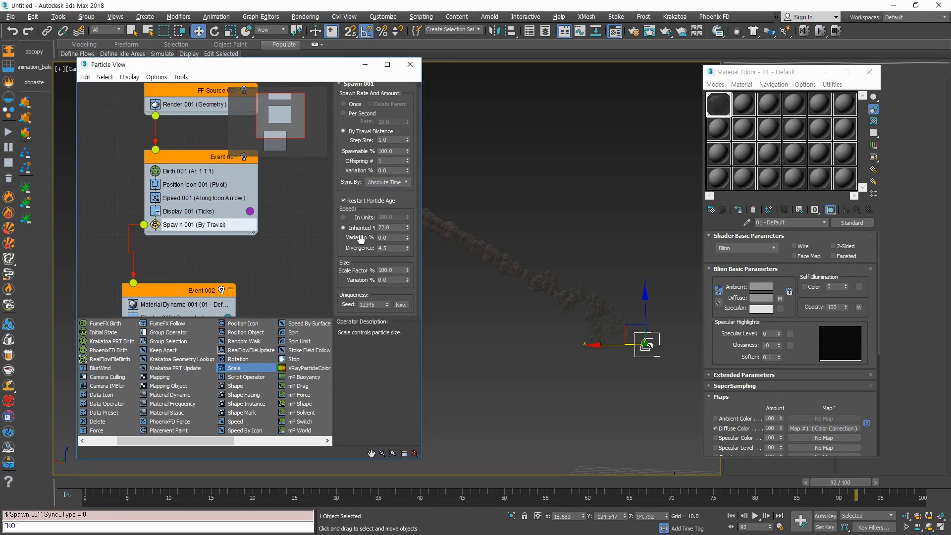
left_click(407, 229)
left_click(407, 229)
left_click(408, 230)
left_click(408, 230)
mouse_move(408, 231)
left_mouse_down()
mouse_move(408, 223)
mouse_move(408, 234)
left_mouse_up()
left_click(407, 229)
left_click(407, 230)
mouse_move(409, 240)
left_mouse_down()
mouse_move(409, 229)
mouse_move(407, 243)
left_mouse_up()
left_click(408, 250)
Step: Maximize the Top view and examine the spread of the spawned particles along the trail
left_click_drag(255, 70, 215, 74)
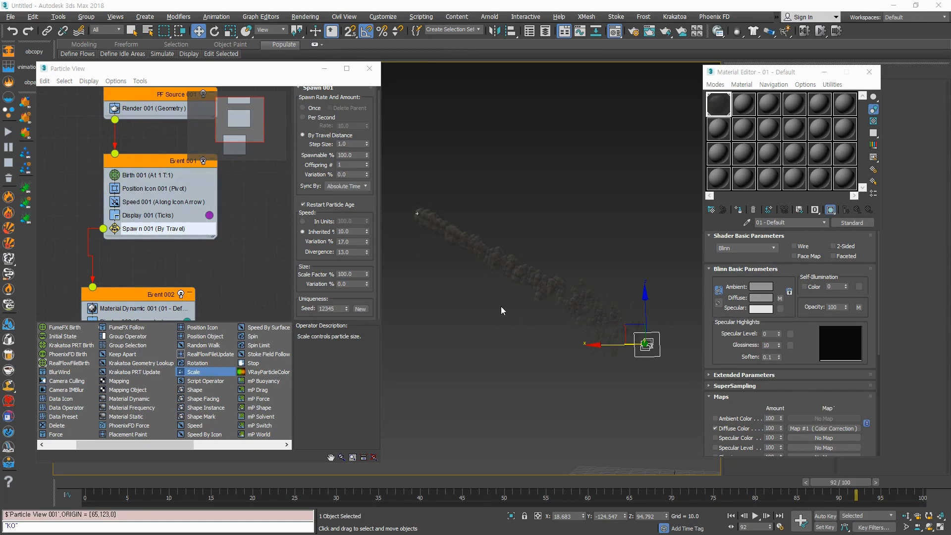
key("alt+w")
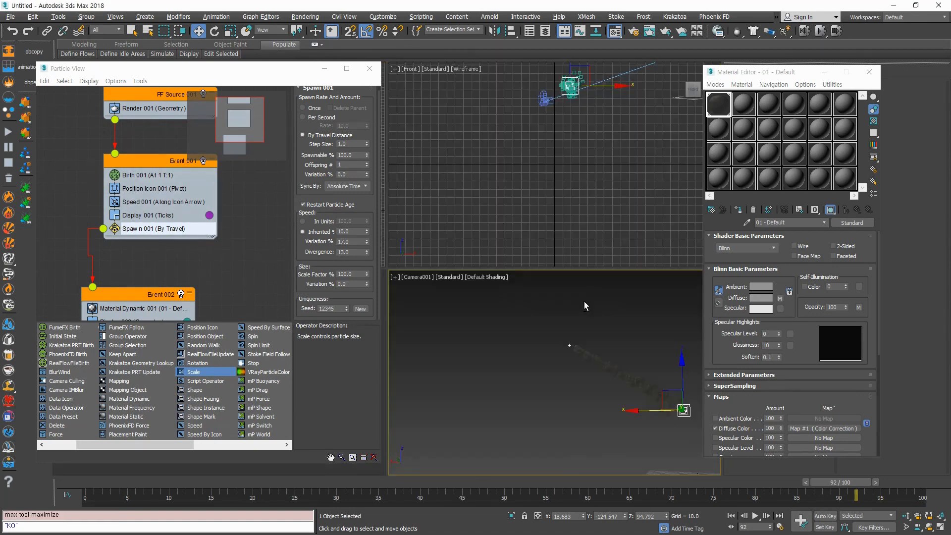
key("alt+w")
key("alt+w")
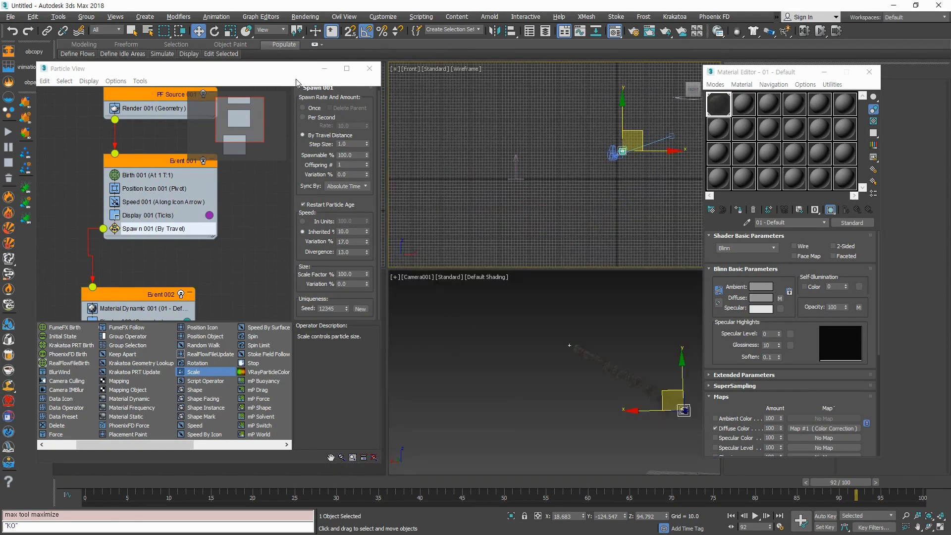
left_click_drag(232, 72, 604, 87)
middle_click(253, 238)
key("alt+w")
middle_click_drag(336, 207, 331, 109)
scroll(314, 214, "up", 5)
scroll(331, 303, "down", 2)
scroll(312, 420, "up", 5)
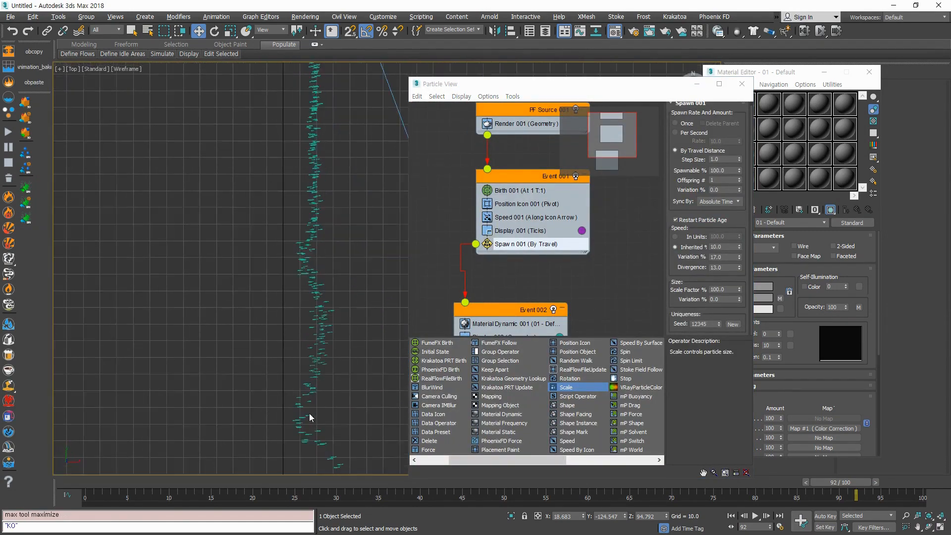
scroll(314, 386, "down", 7)
scroll(329, 333, "up", 3)
middle_click_drag(322, 359, 309, 321)
Step: Move Particle View clear of the trail and sync Scale 001's animation offset by Particle Age
left_click_drag(530, 87, 440, 55)
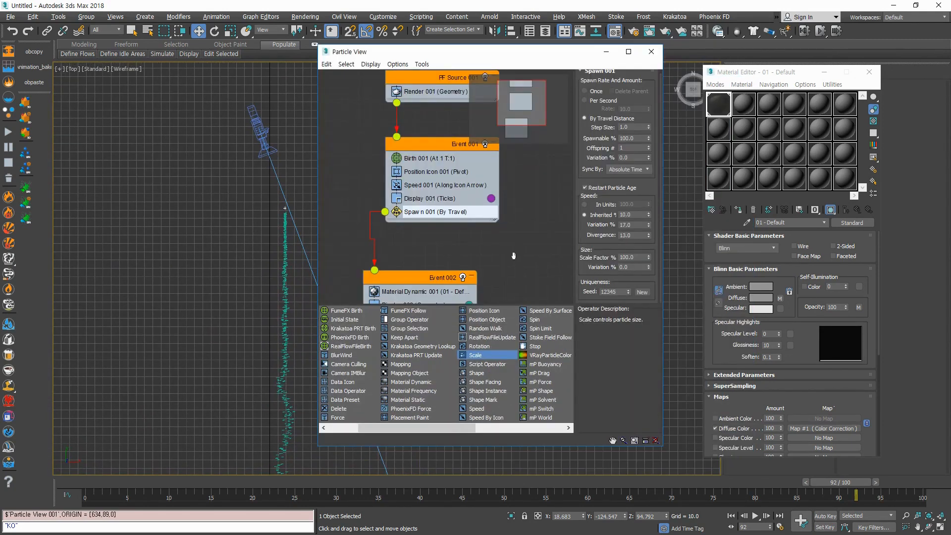
scroll(412, 267, "down", 2)
middle_click_drag(194, 313, 123, 225)
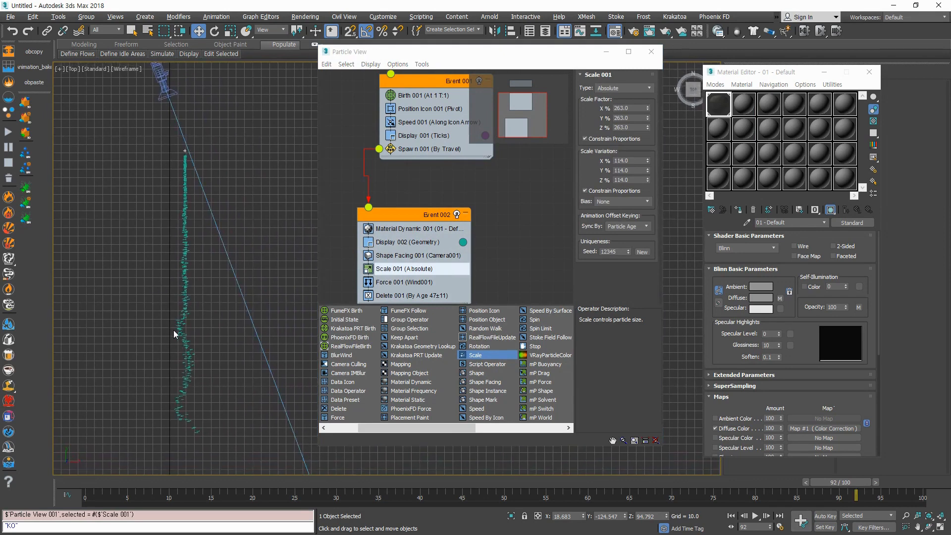
left_click(646, 226)
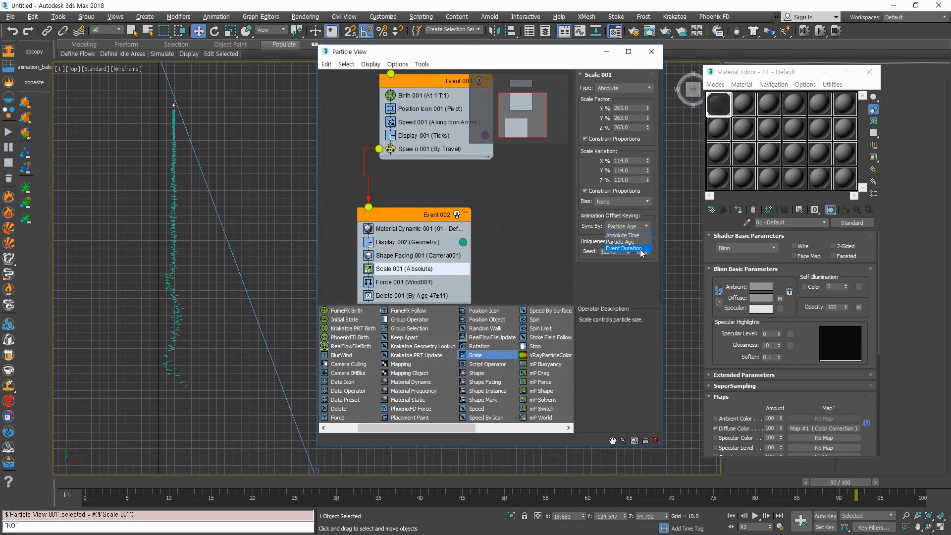
left_click(643, 243)
scroll(229, 338, "down", 3)
scroll(182, 454, "up", 3)
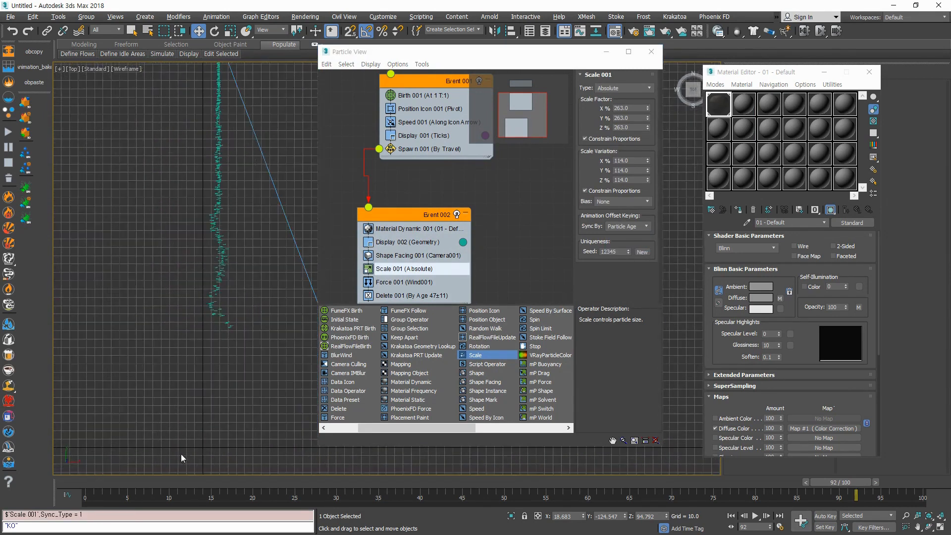
Step: Turn off Constrain Proportions for Scale 001's scale factor and scrub to frames 49 and 69 to check the trail
left_click_drag(79, 481, 492, 482)
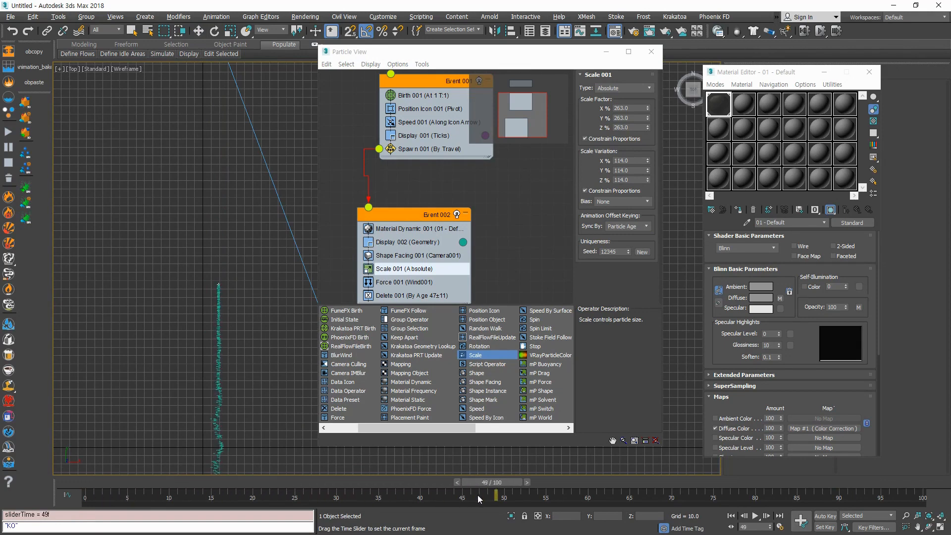
left_click(585, 139)
scroll(211, 399, "down", 3)
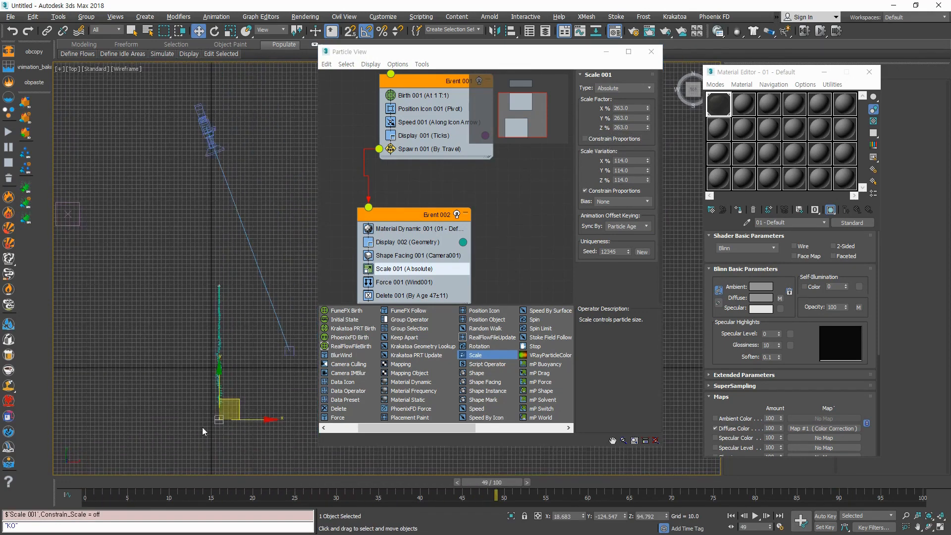
scroll(202, 427, "up", 3)
left_click_drag(500, 485, 667, 483)
key("w")
middle_click_drag(179, 220, 171, 277)
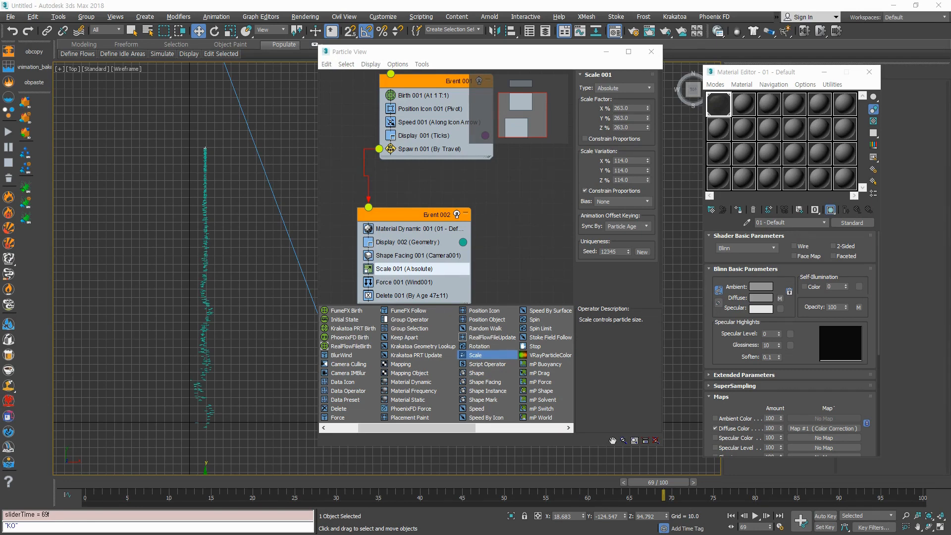
Step: Set Birth 001 to start emitting at frame 0 and stop at frame 3
left_click(423, 95)
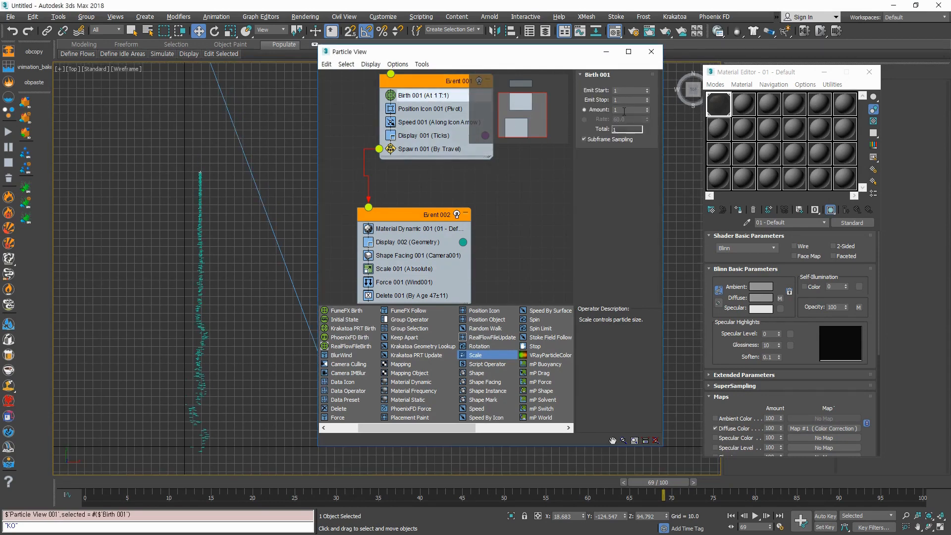
mouse_move(647, 99)
left_mouse_down()
mouse_move(650, 71)
mouse_move(641, 109)
left_mouse_up()
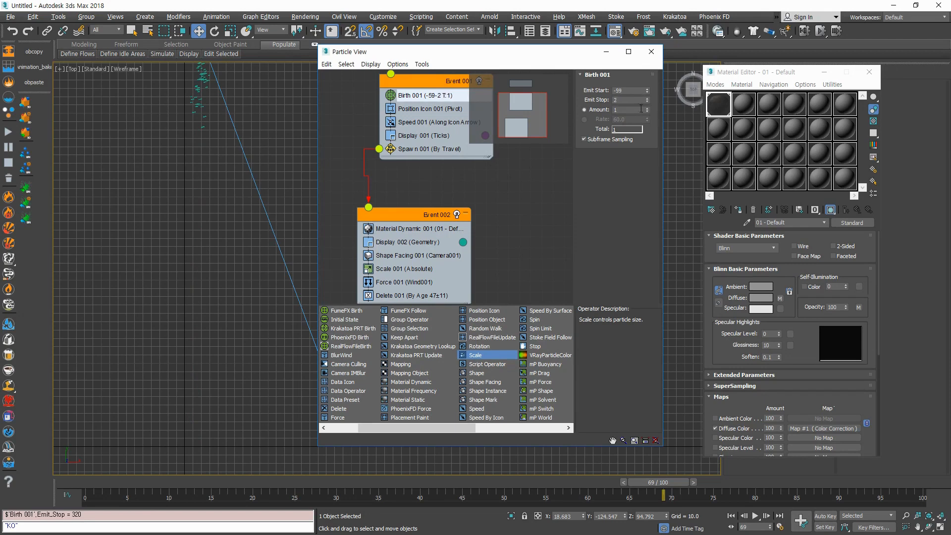
right_click(648, 90)
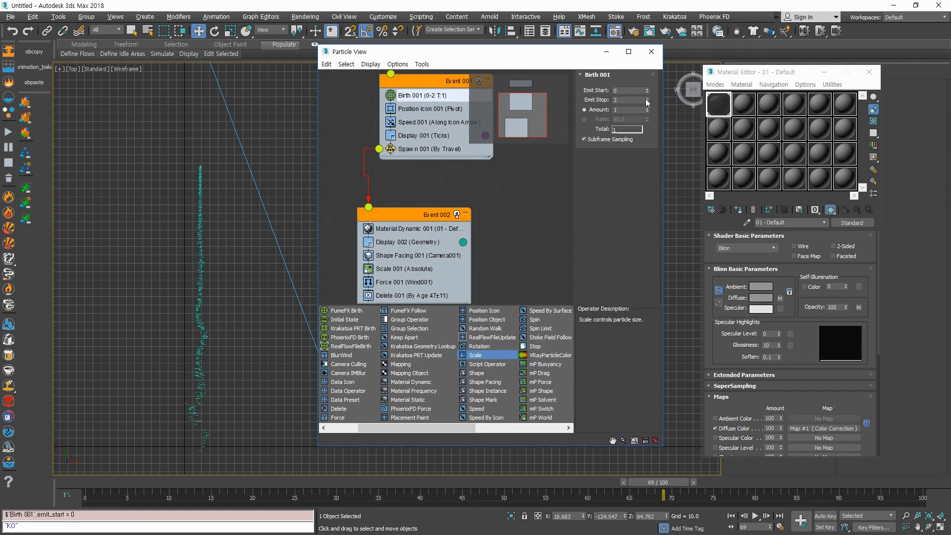
left_click(646, 99)
Step: Try Volume as the emission location in Position Icon 001 and return it to Pivot
left_click(432, 109)
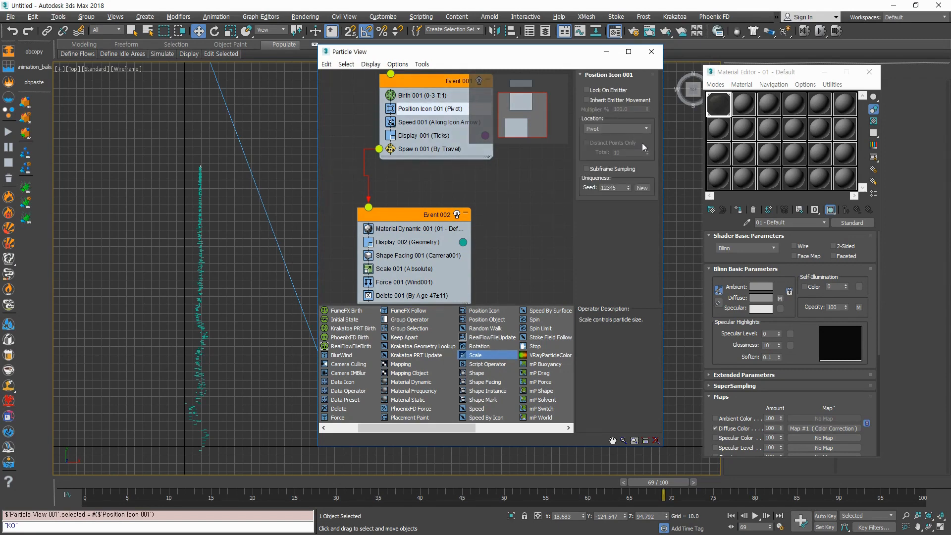
left_click(639, 129)
left_click(613, 162)
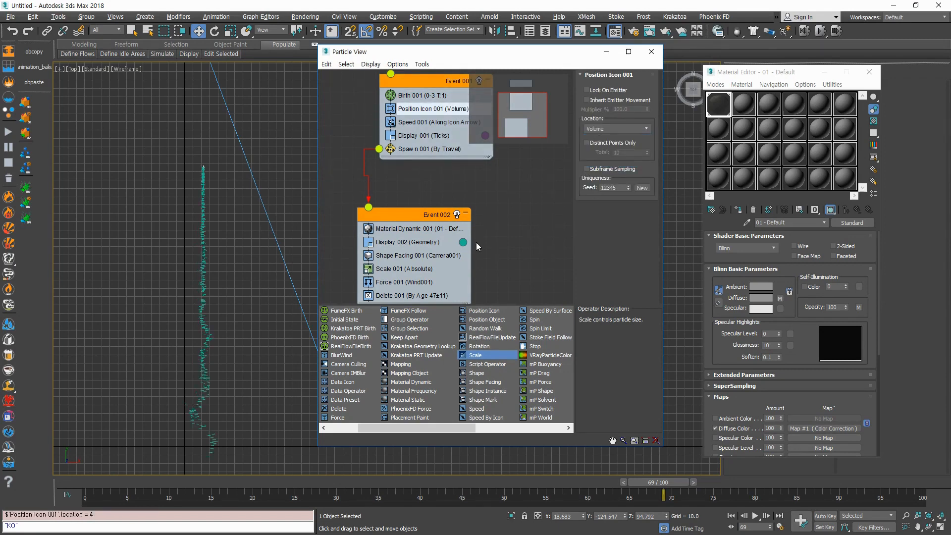
left_click(646, 131)
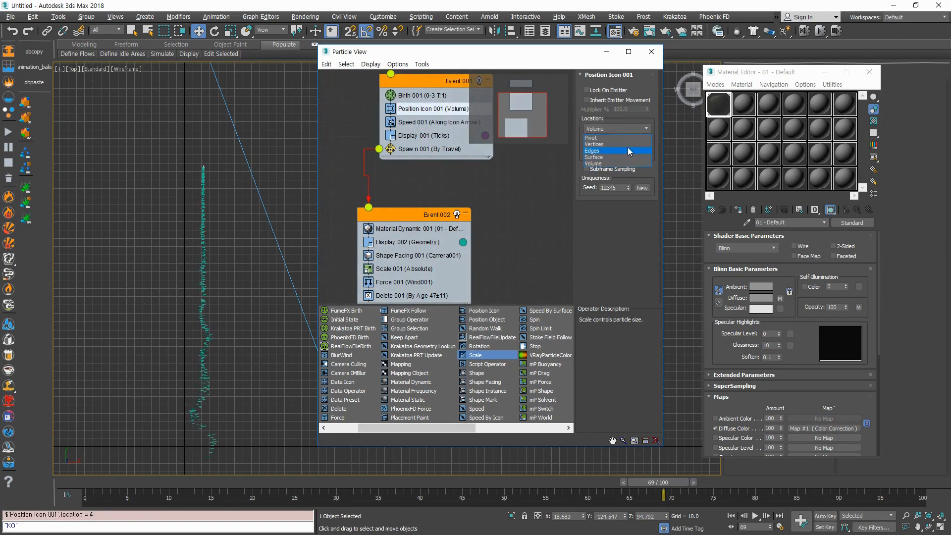
left_click(624, 138)
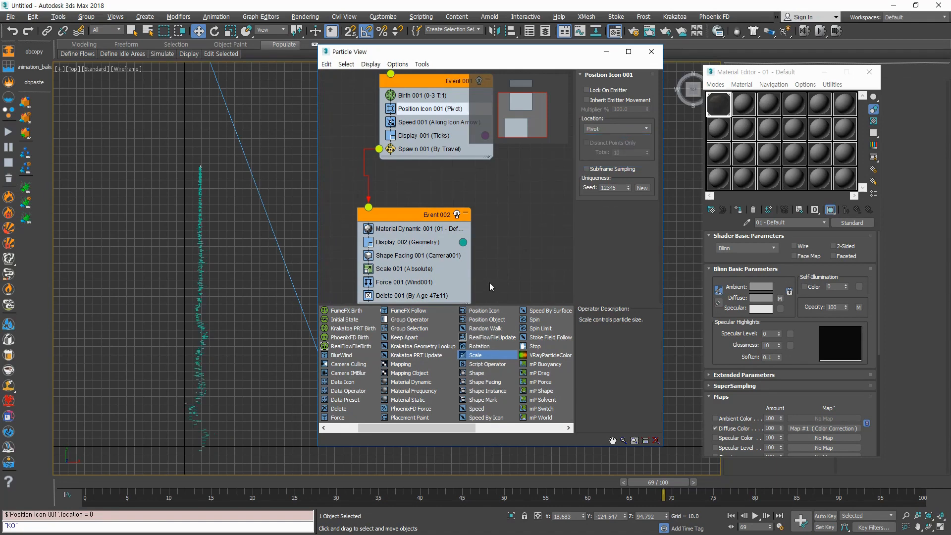
Step: Try the Align to Speed Follow orientation in Shape Facing 001 and inspect the trail close up
middle_click_drag(501, 275, 499, 264)
left_click(499, 265)
left_click(410, 233)
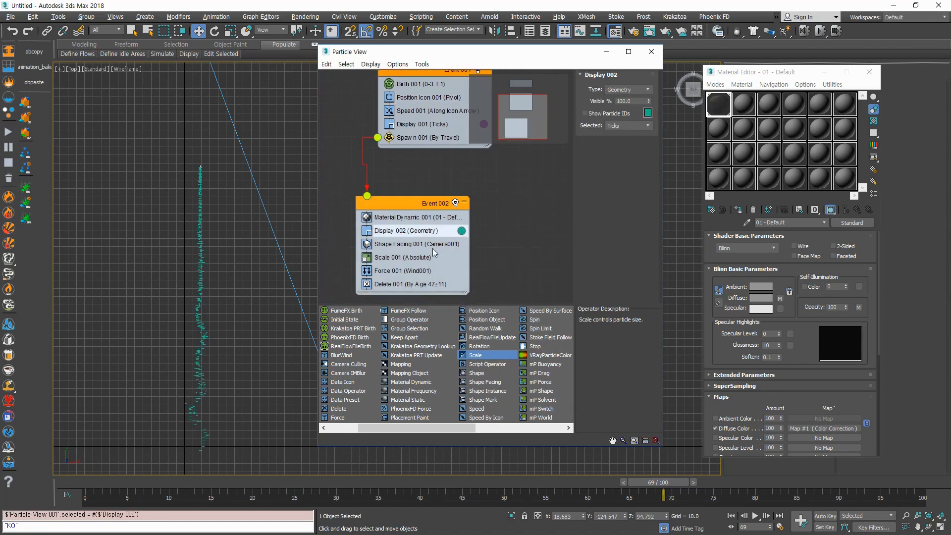
left_click(432, 244)
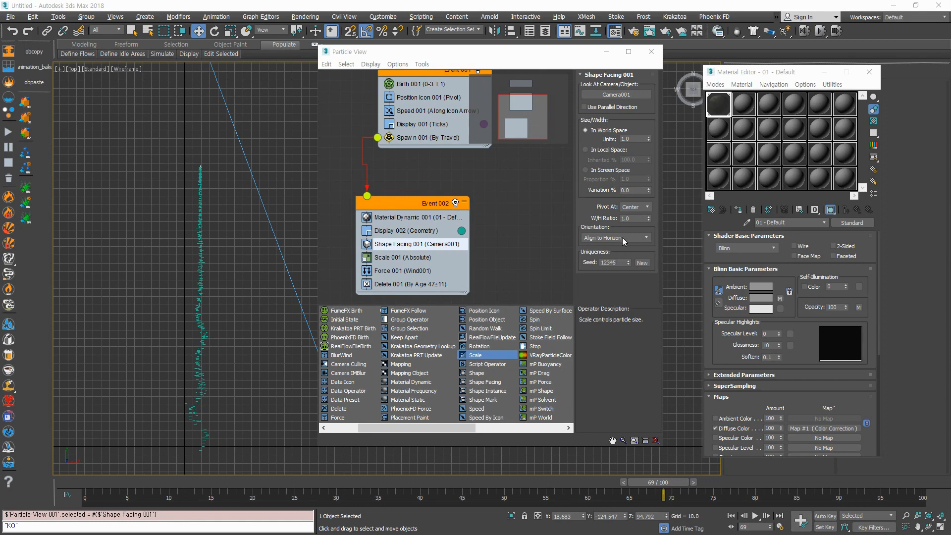
left_click(646, 238)
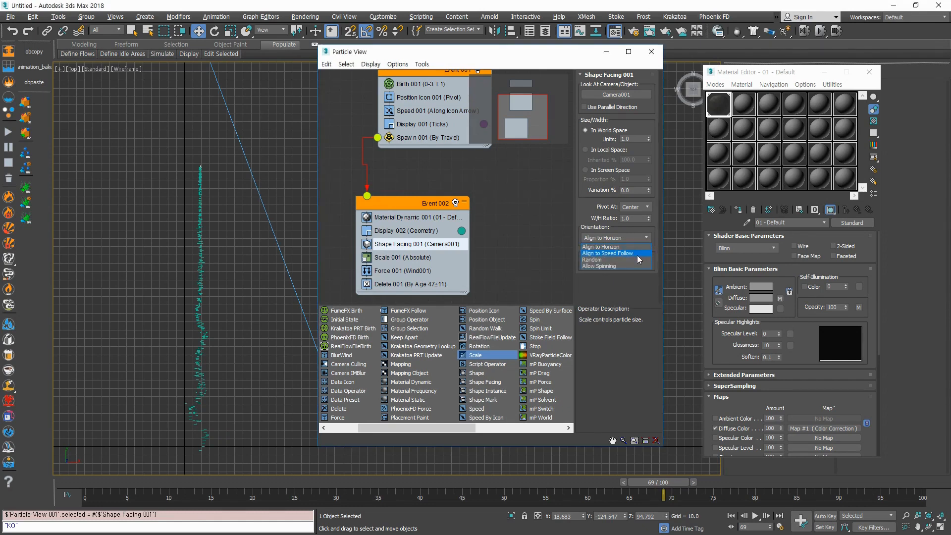
left_click(638, 254)
scroll(221, 315, "up", 3)
middle_click_drag(221, 316, 231, 469)
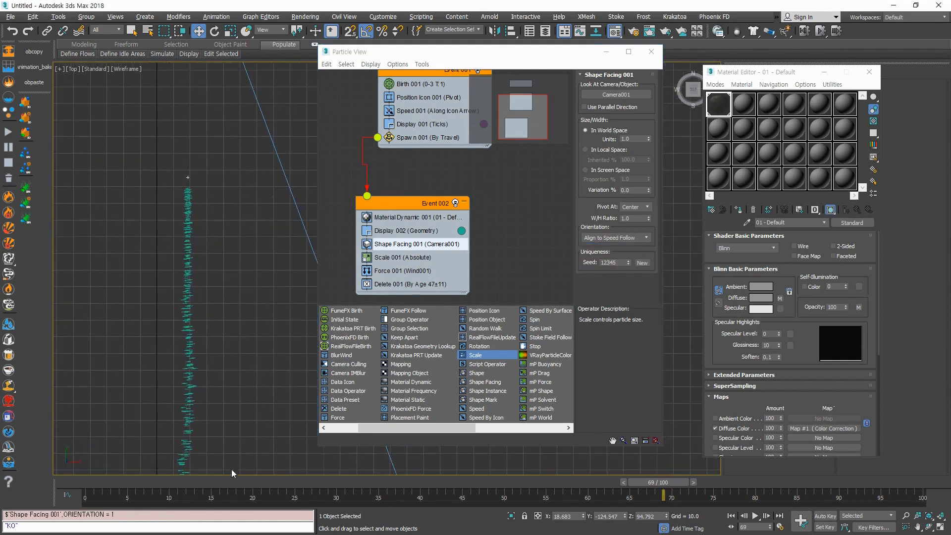
Step: Set the Shape Facing 001 orientation to Random and inspect the particles along the trail
left_click(647, 238)
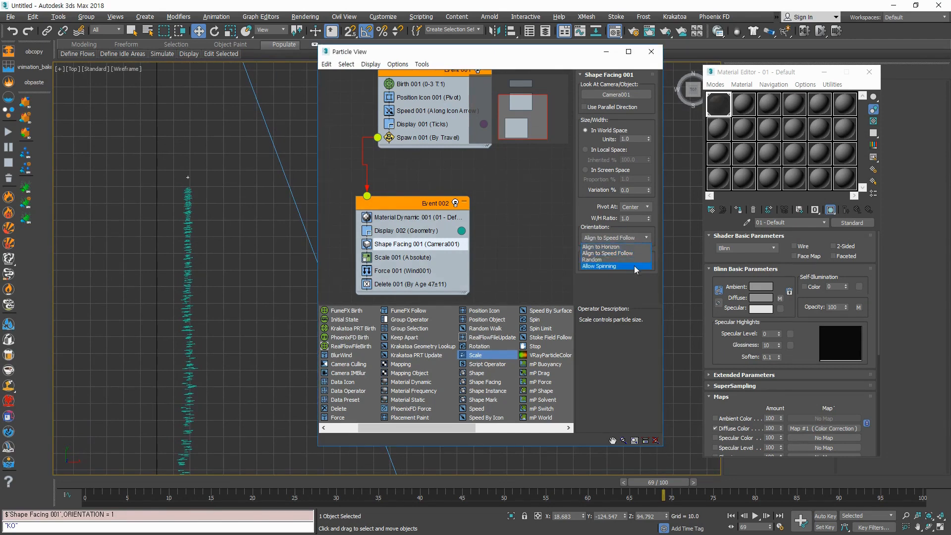
left_click(609, 260)
middle_click_drag(223, 431, 248, 239)
scroll(252, 418, "down", 3)
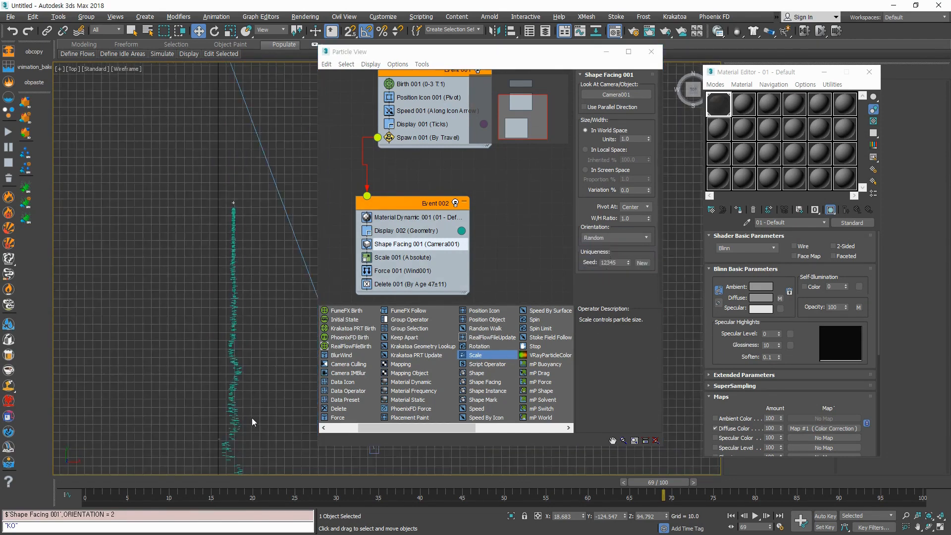
scroll(251, 396, "up", 2)
scroll(250, 393, "down", 1)
scroll(256, 404, "down", 2)
scroll(258, 402, "up", 2)
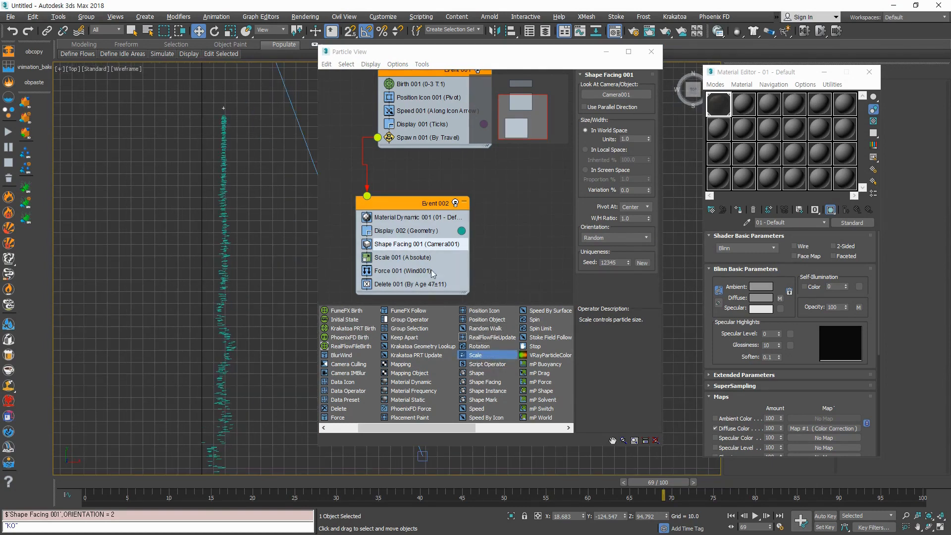
Step: Try the Inherit Once, Overwrite Once and Relative Successive types on the Scale 001 operator
left_click(406, 258)
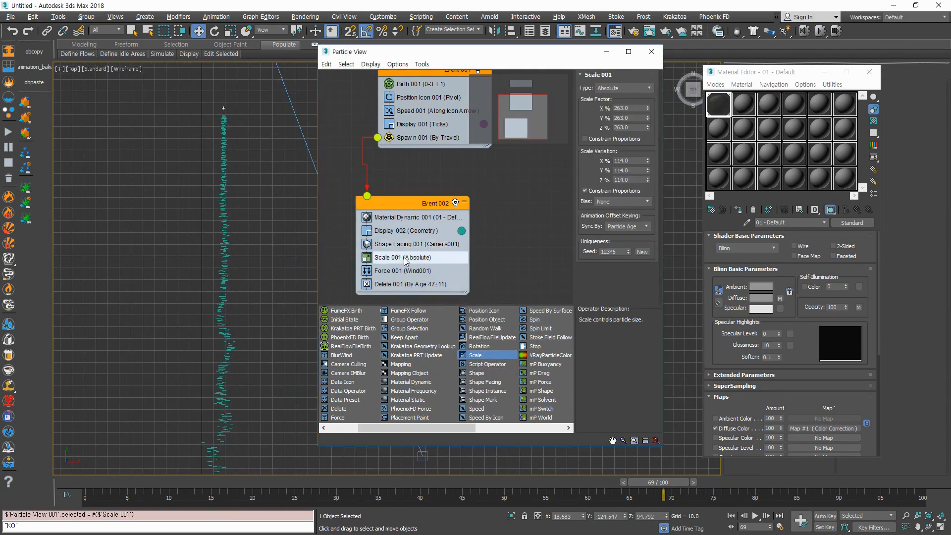
left_click(641, 88)
left_click(638, 105)
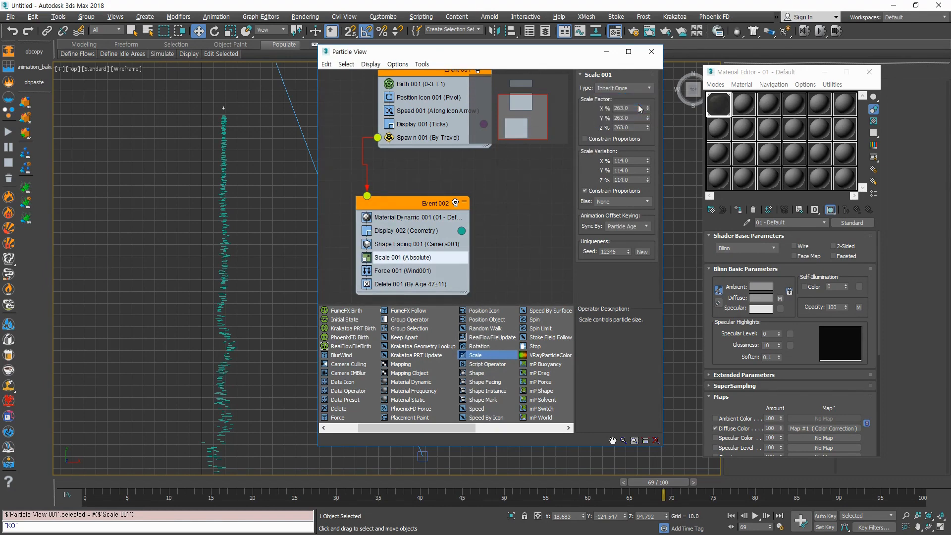
left_click(640, 89)
left_click(648, 97)
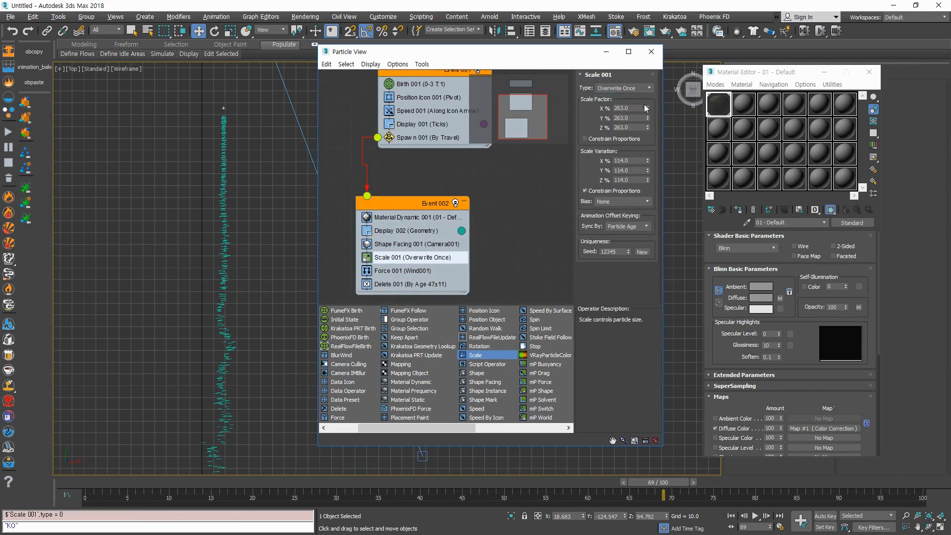
left_click(650, 88)
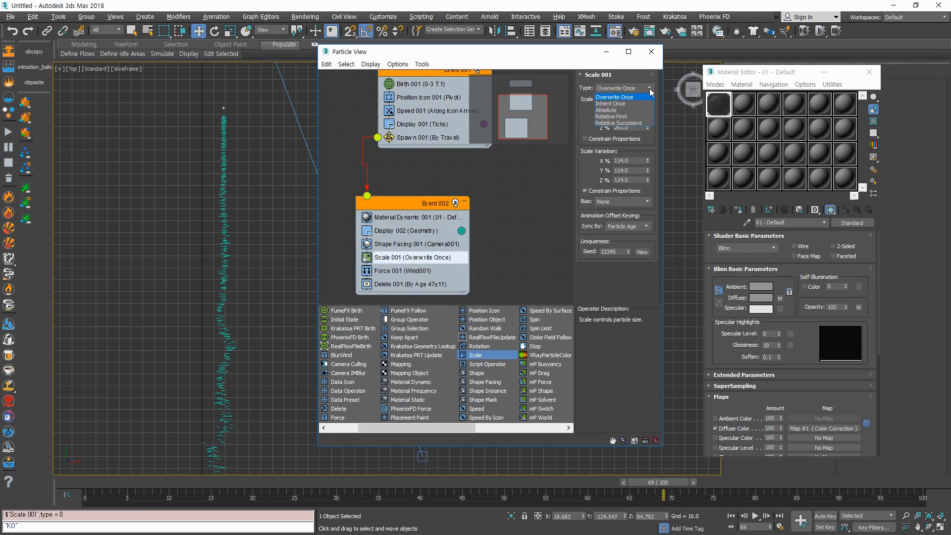
left_click(638, 123)
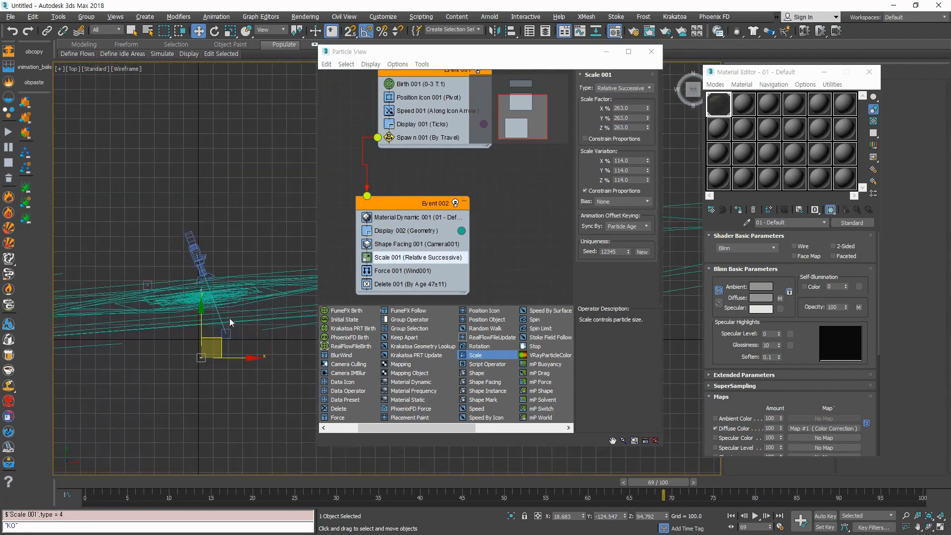
Step: Try the Relative First type on Scale 001, inspect the trail, and return the type to Absolute
left_click(649, 87)
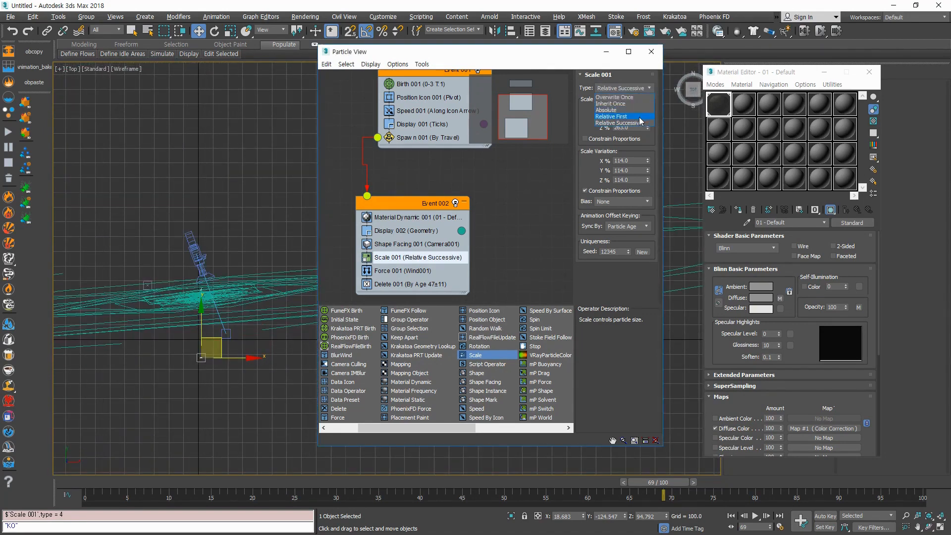
left_click(638, 117)
scroll(161, 356, "up", 4)
scroll(161, 356, "up", 5)
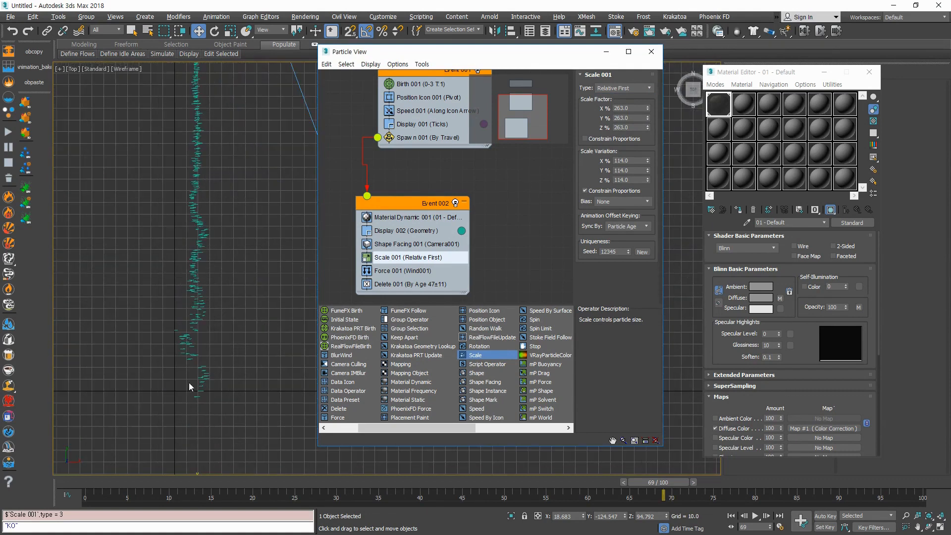
scroll(237, 296, "down", 4)
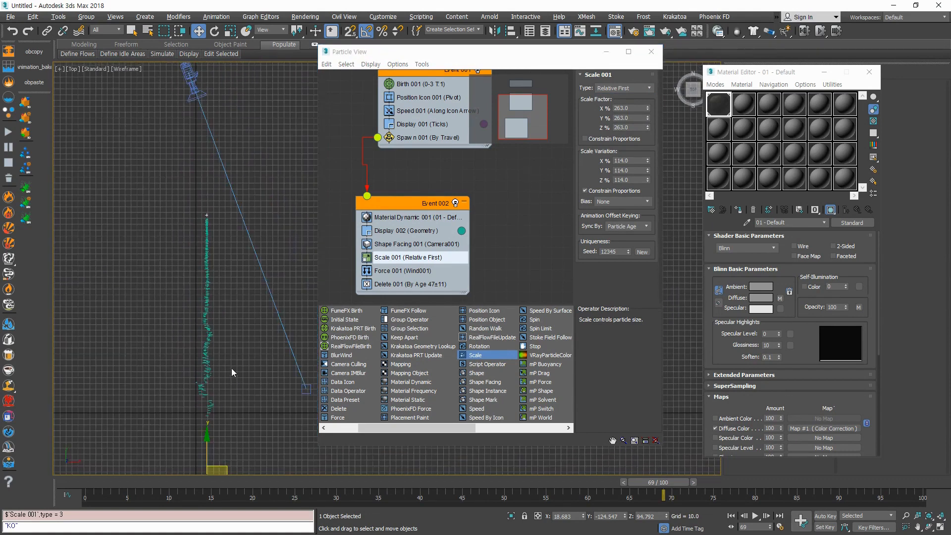
left_click(649, 88)
left_click(634, 110)
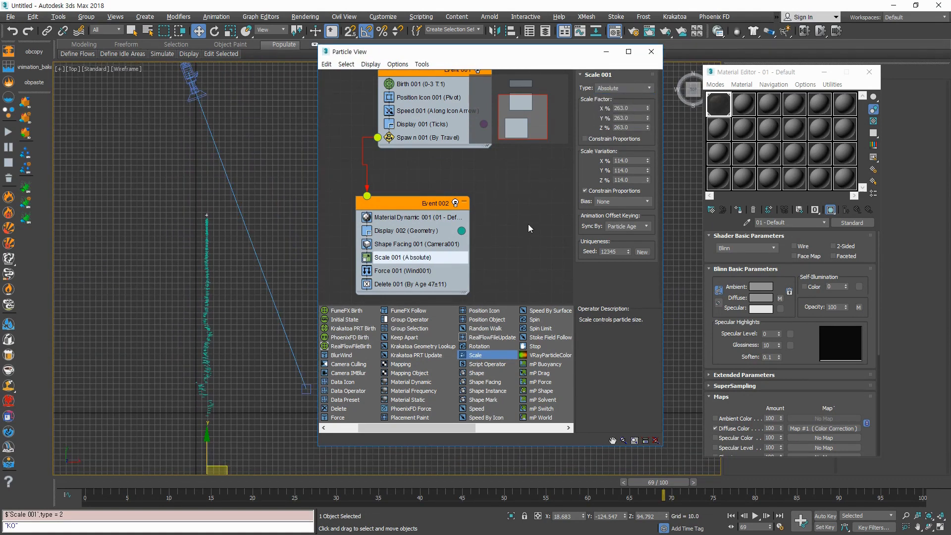
Step: Keep Scale 001 synced by Particle Age and review the Material Dynamic 001 and Delete 001 settings
left_click(644, 227)
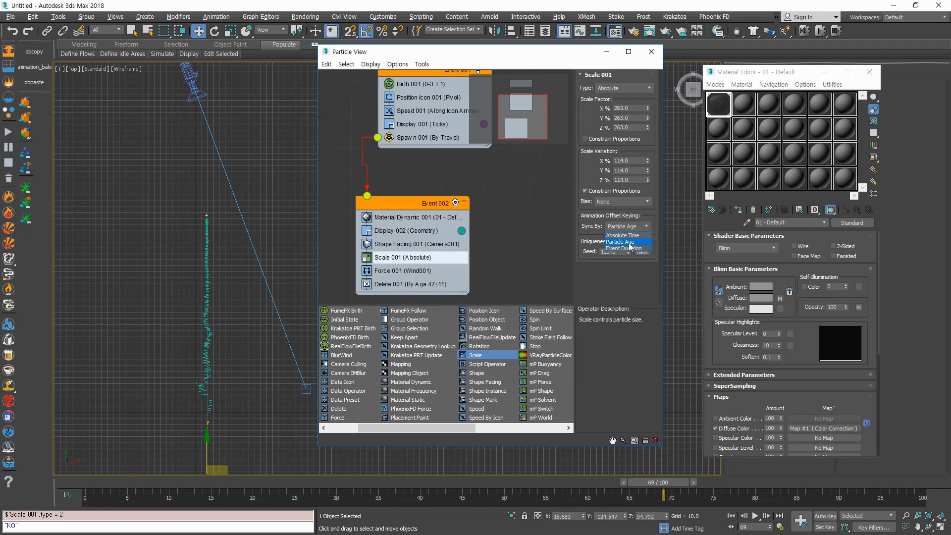
left_click(629, 242)
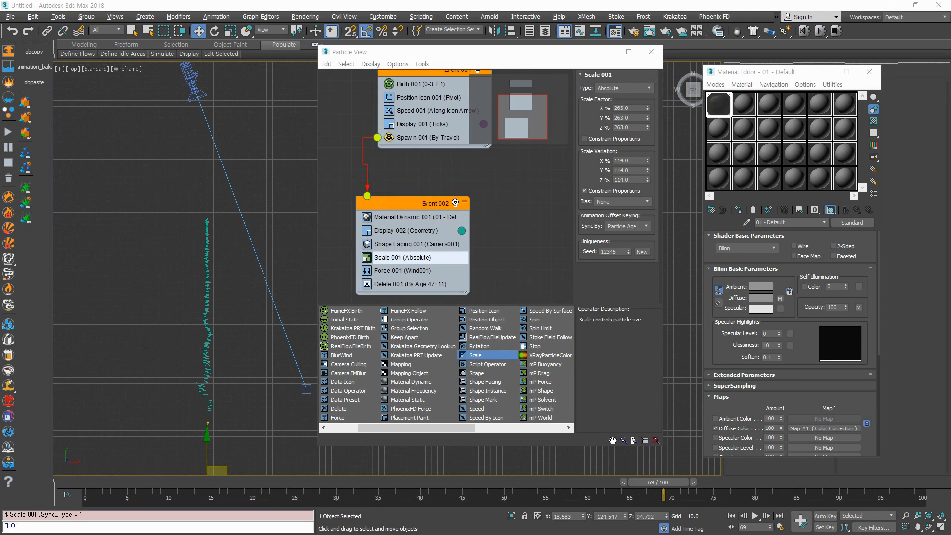
scroll(218, 231, "up", 5)
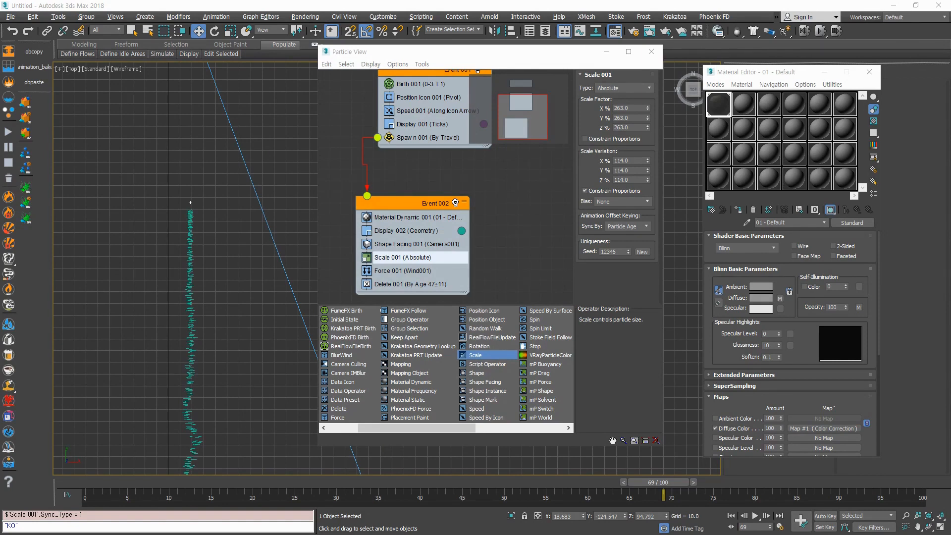
left_click(415, 220)
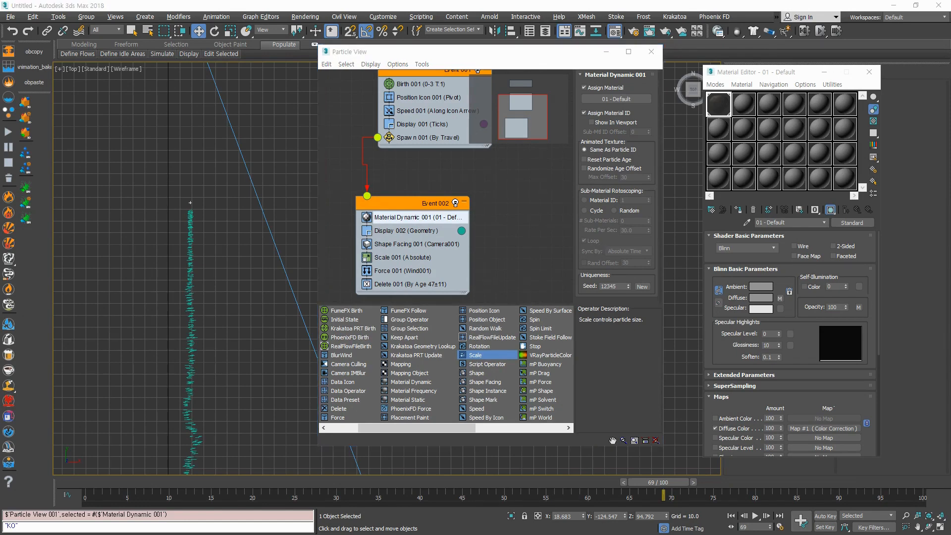
left_click(424, 286)
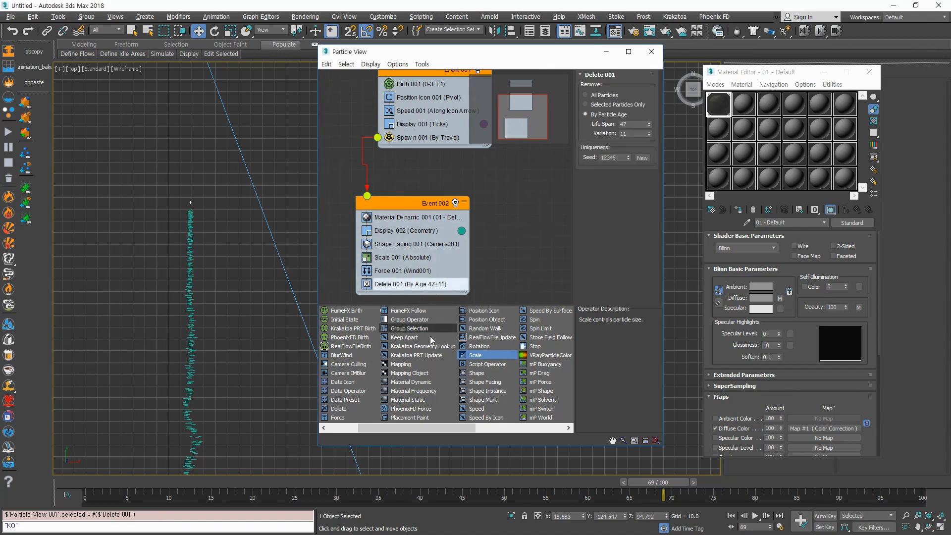
Step: Inspect the full particle trail and review the Force 001 settings with its Wind001 space warp
middle_click_drag(260, 364, 261, 290)
scroll(257, 302, "down", 3)
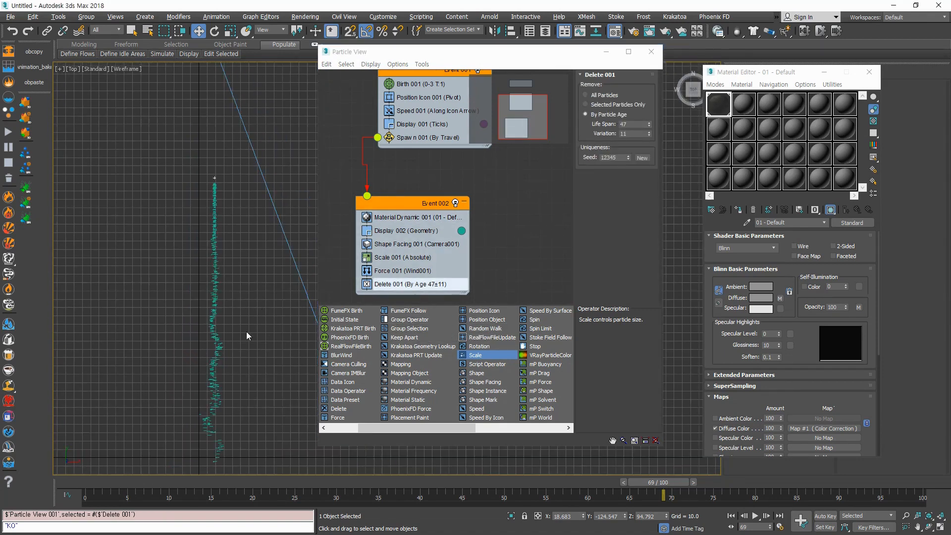
middle_click_drag(245, 332, 242, 308)
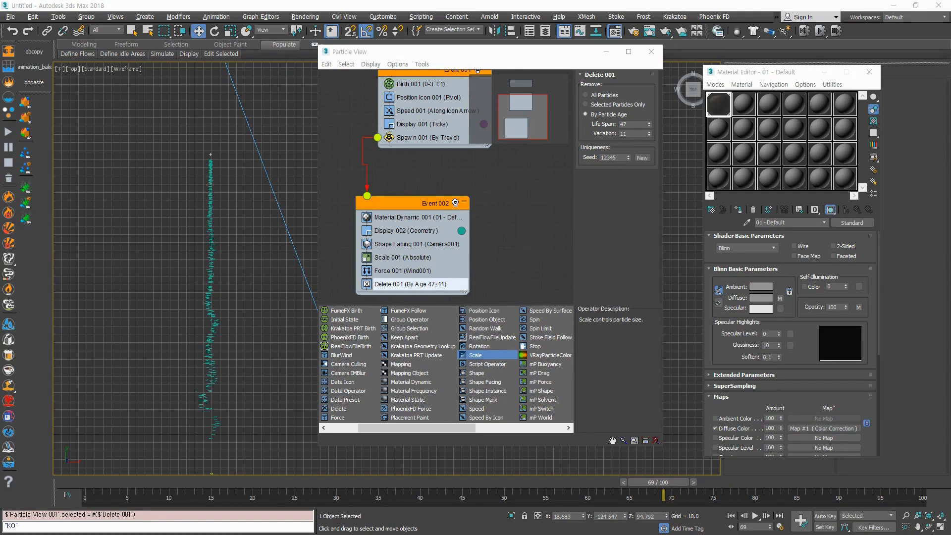
left_click(419, 271)
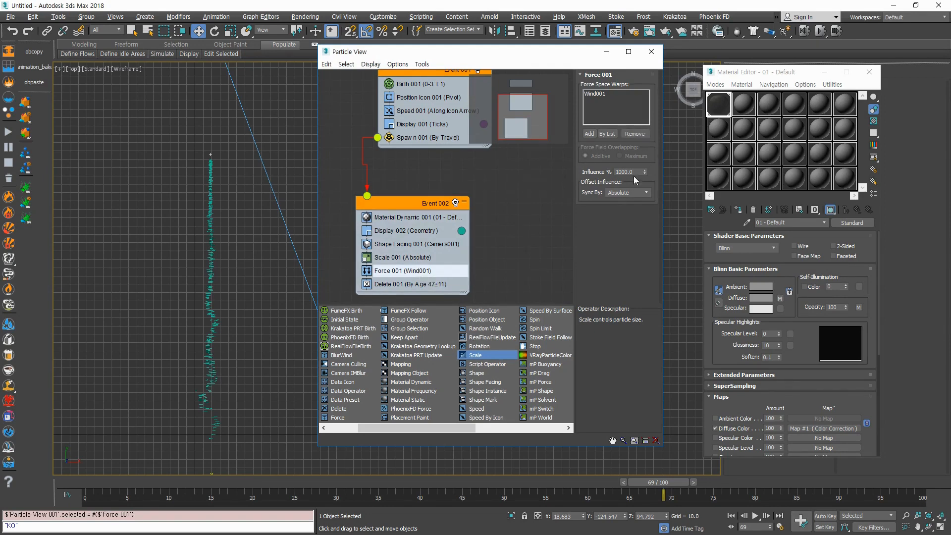
left_click(593, 94)
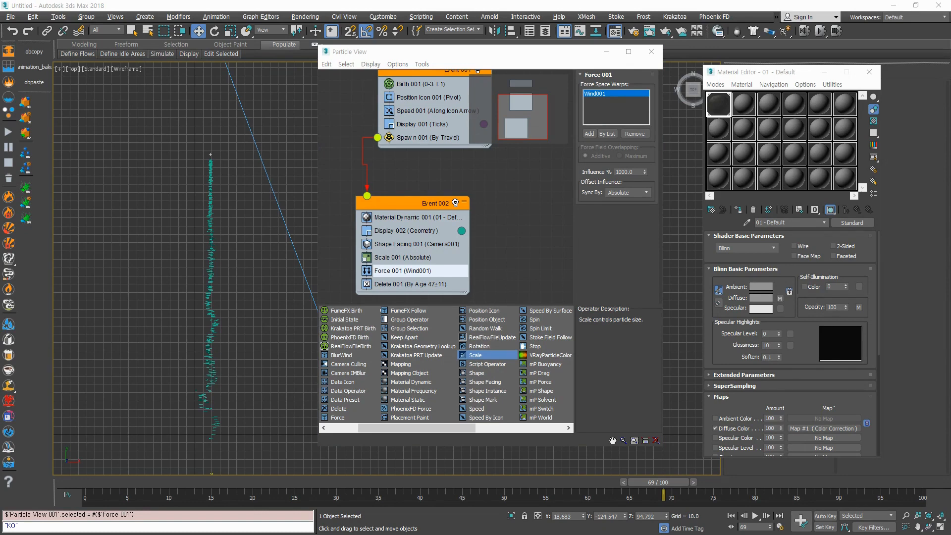
Step: Try changing the X scale factor on Scale 001, undo it, and replay the trail up to frame 60
left_click(397, 258)
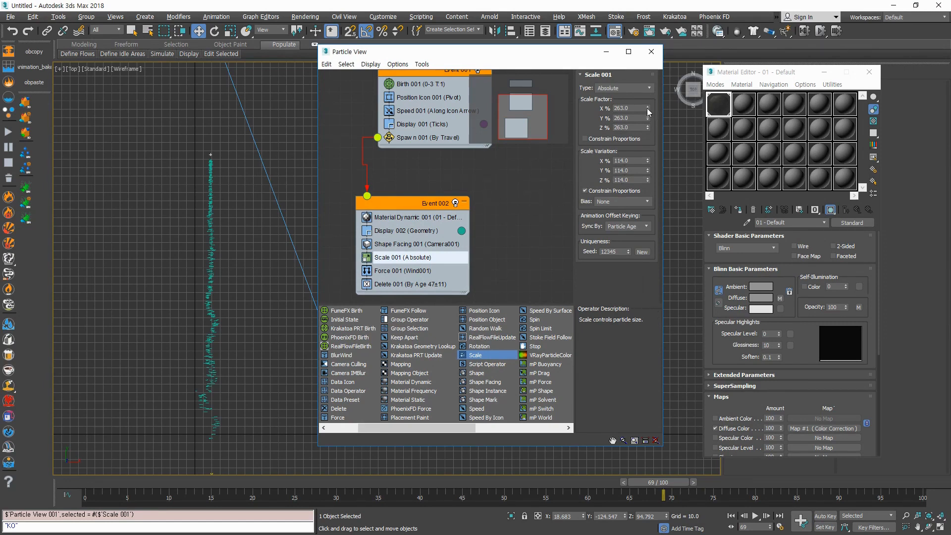
left_click_drag(647, 108, 616, 318)
key("ctrl+z")
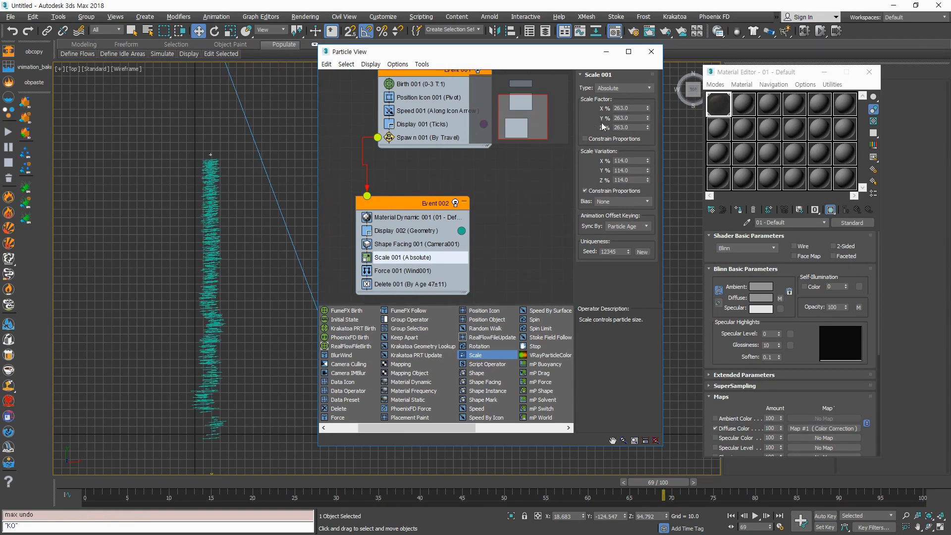
middle_click_drag(205, 266, 208, 289)
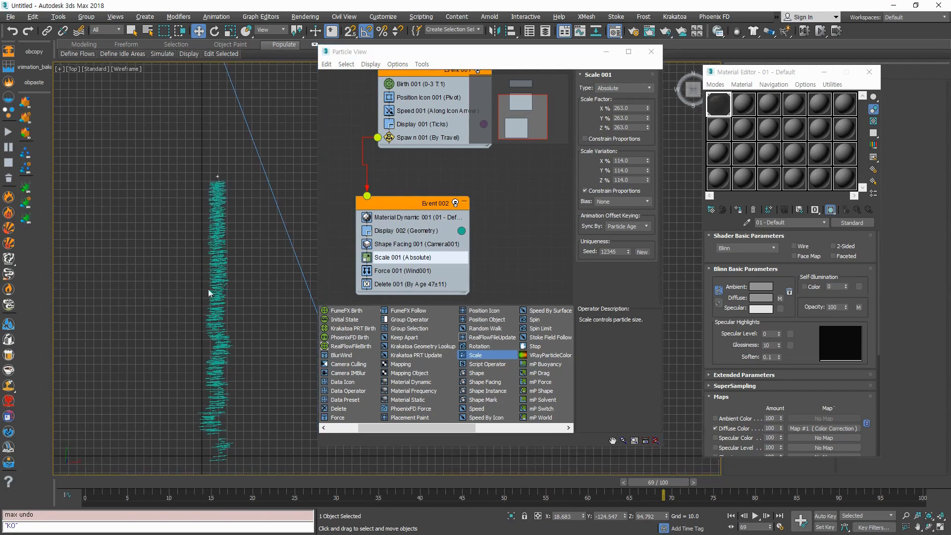
scroll(208, 289, "up", 2)
left_click(80, 482)
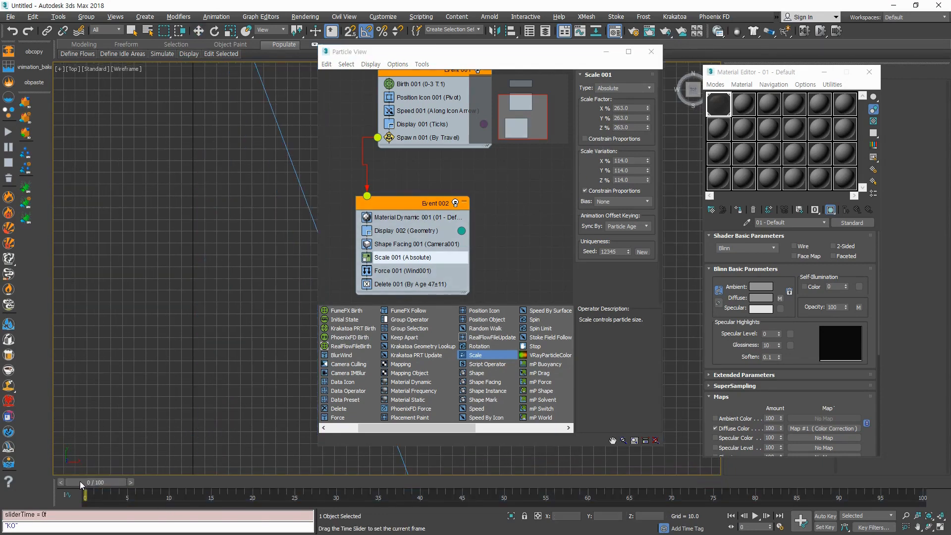
left_click_drag(80, 482, 579, 482)
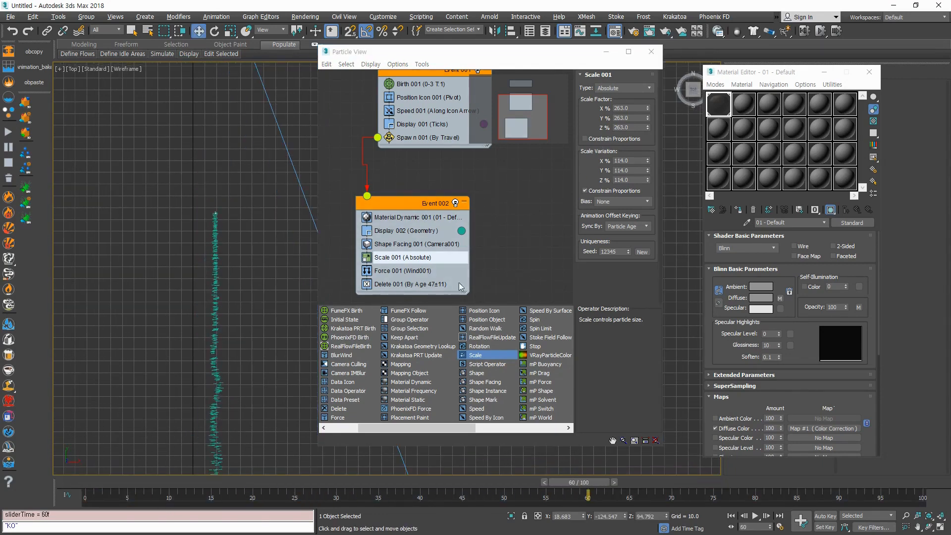
Step: Raise the Delete 001 life span to 59, inspect the trail, and increase it to 74
left_click(446, 284)
left_click_drag(649, 124, 651, 72)
scroll(196, 338, "down", 4)
middle_click_drag(195, 339, 206, 269)
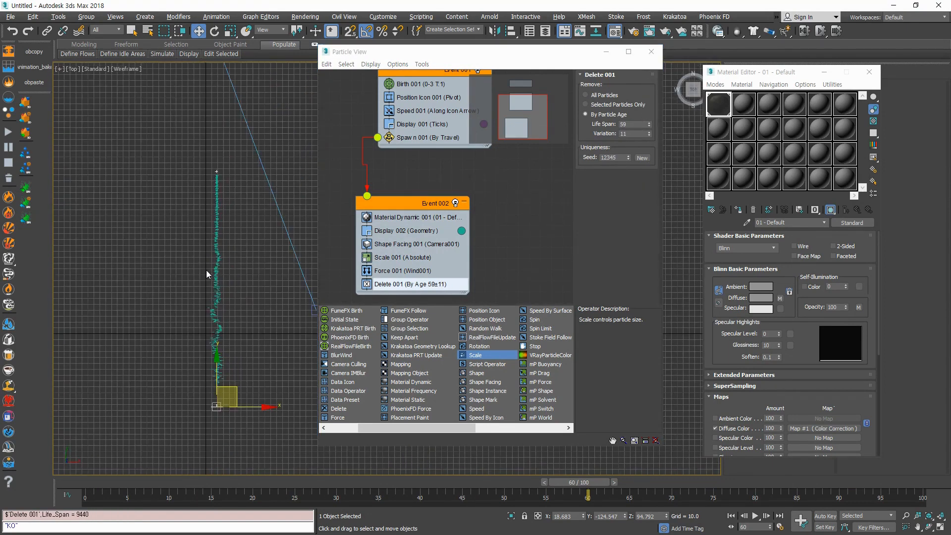
scroll(207, 270, "up", 2)
scroll(243, 278, "down", 2)
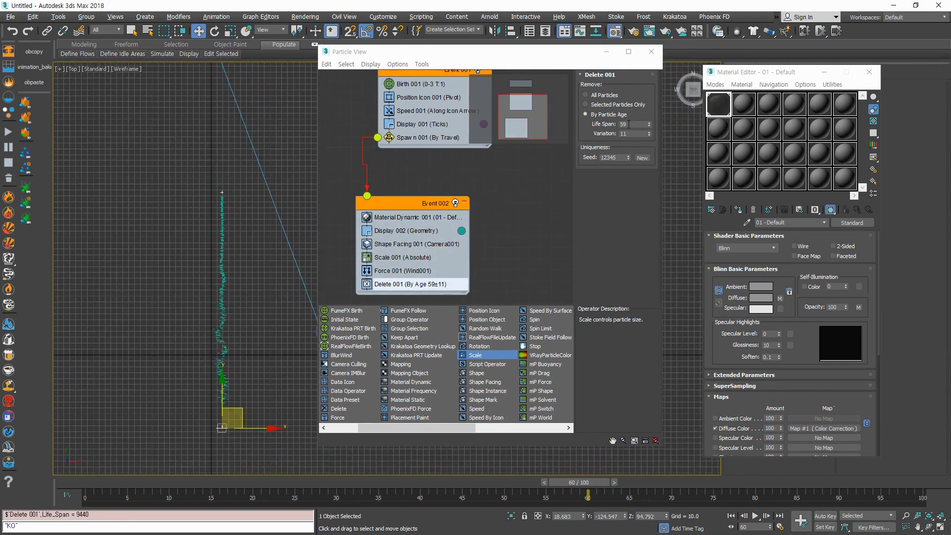
left_click_drag(652, 123, 654, 115)
Step: Review the Render 001, Birth 001 and Position Icon 001 settings against the particle trail
middle_click_drag(532, 195, 500, 293)
left_click(421, 115)
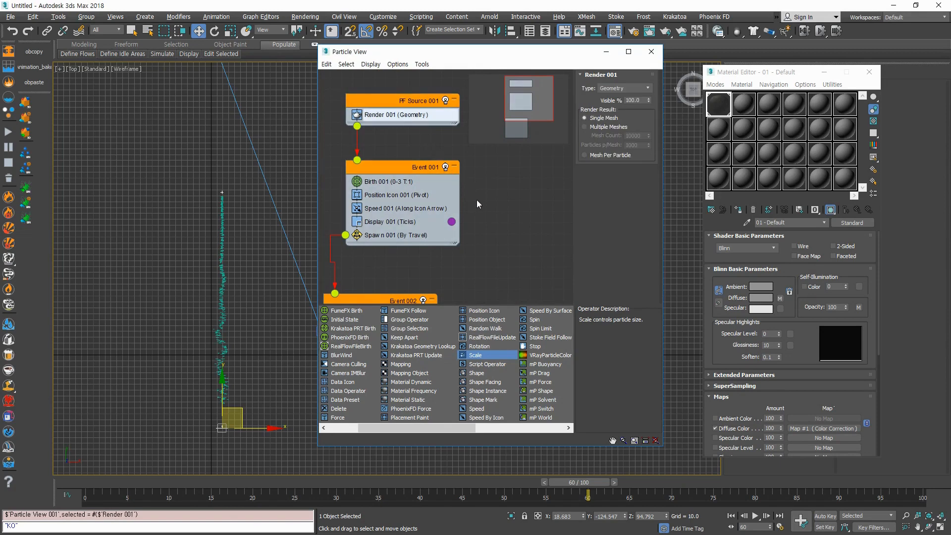
left_click(389, 181)
left_click(397, 195)
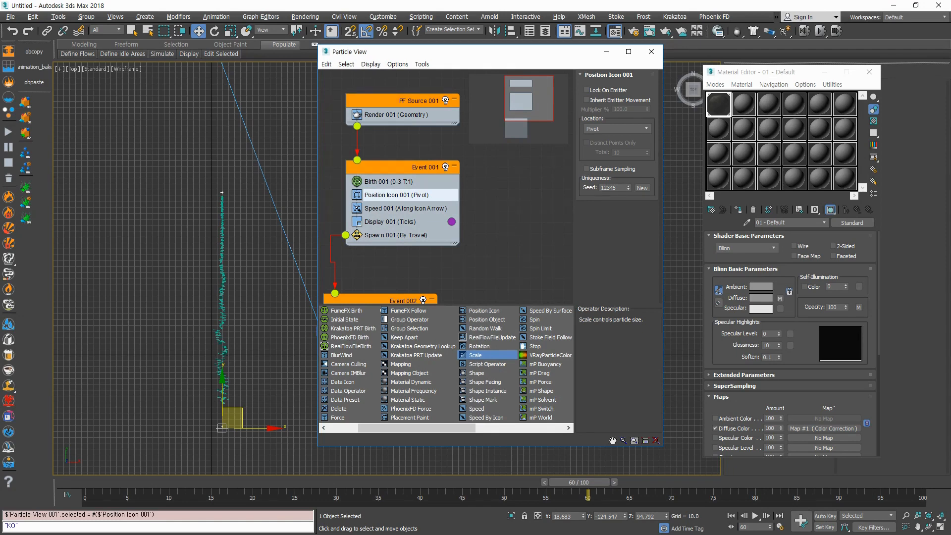
left_click(222, 192)
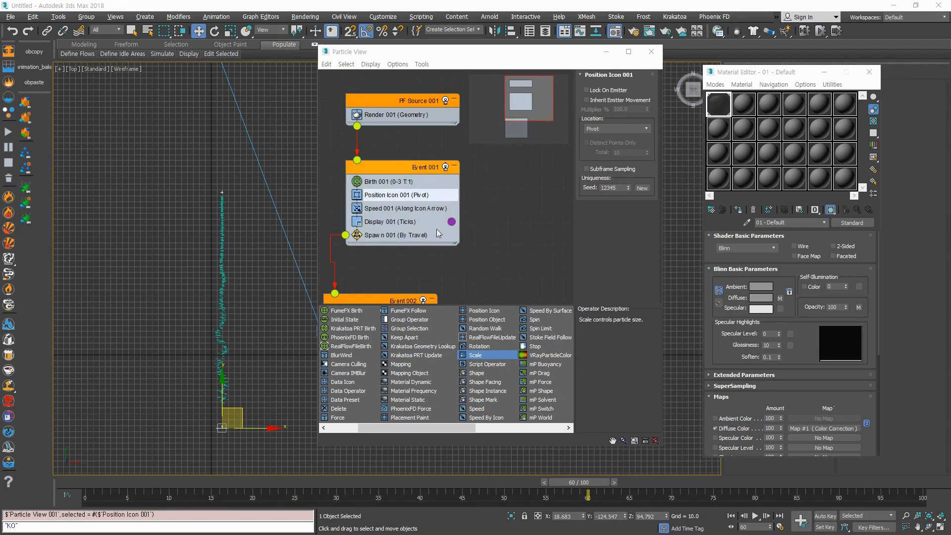
Step: Turn off Restart Particle Age on Spawn 001, try Particle Age sync, return to Absolute Time, and replay to frame 47
left_click(422, 235)
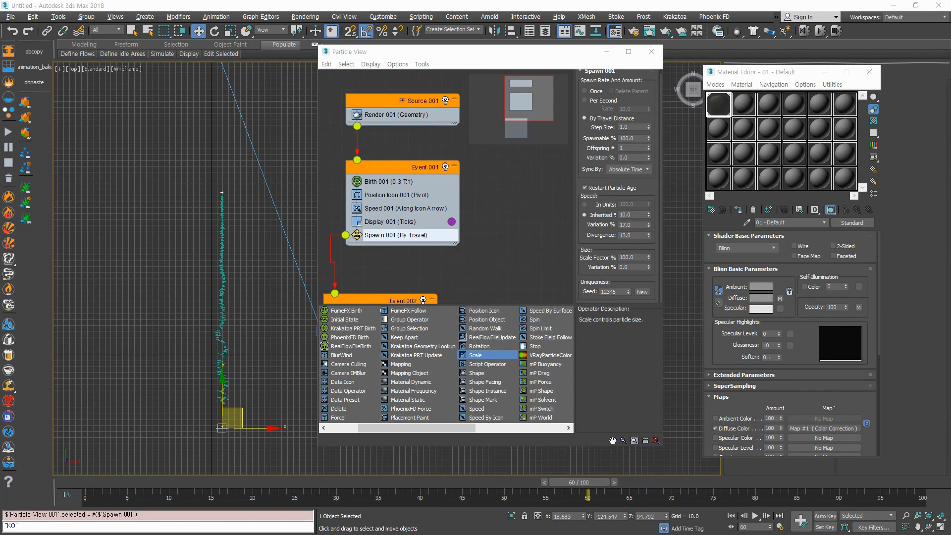
left_click(647, 170)
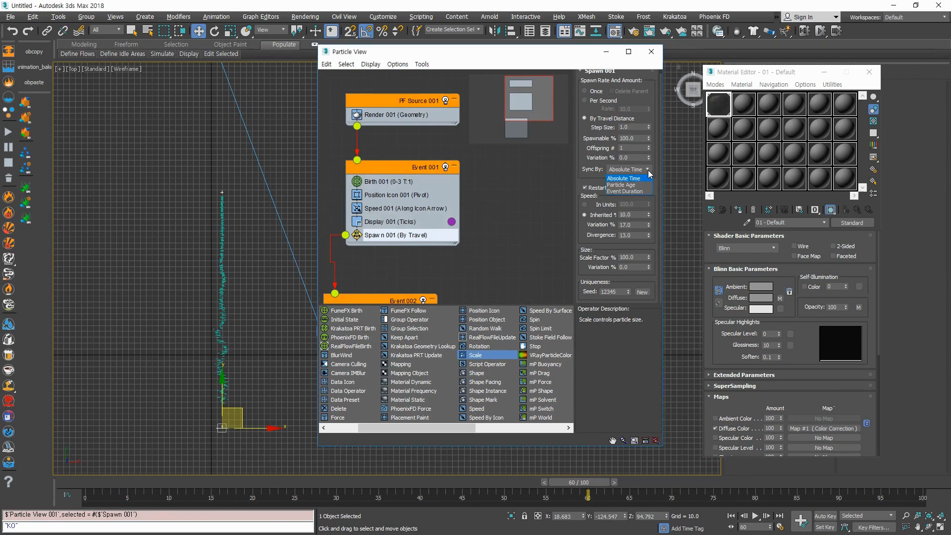
left_click(634, 187)
scroll(259, 282, "up", 5)
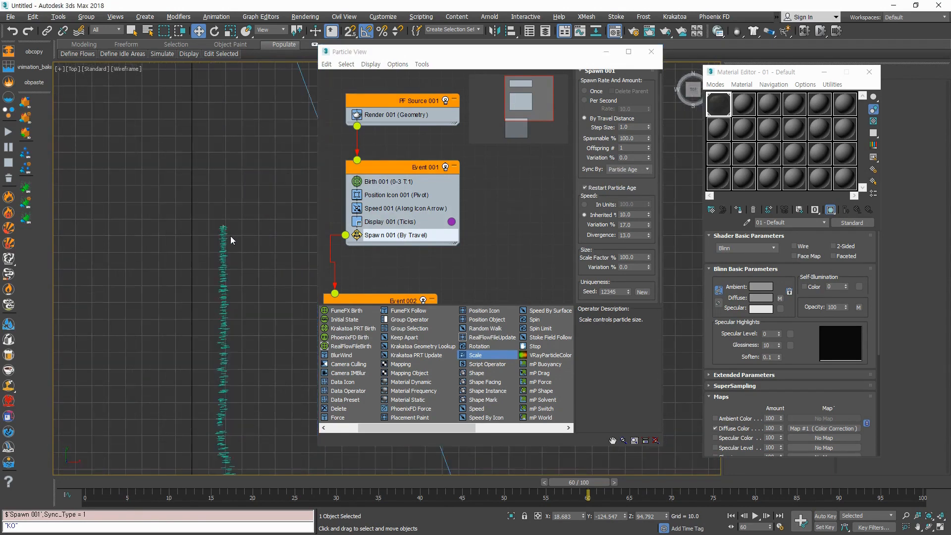
left_click(586, 188)
left_click(631, 170)
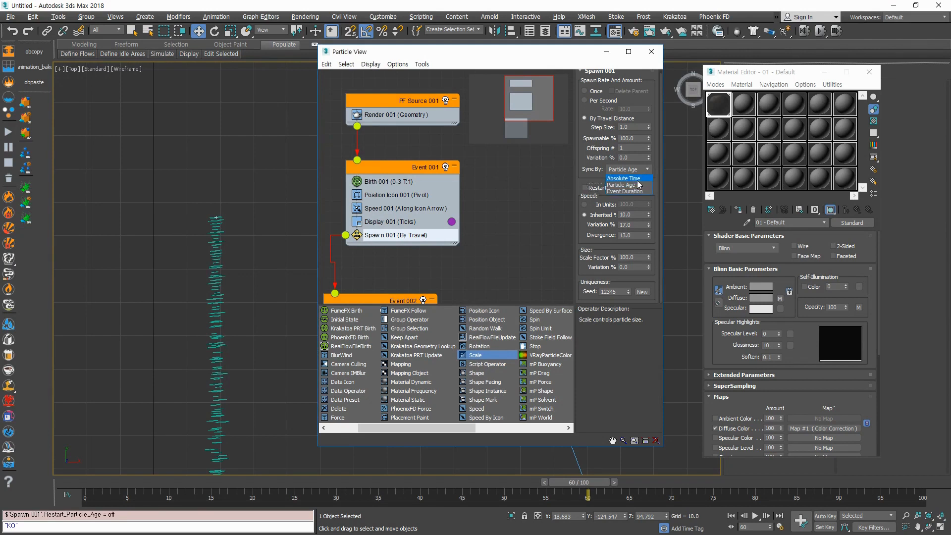
left_click(634, 179)
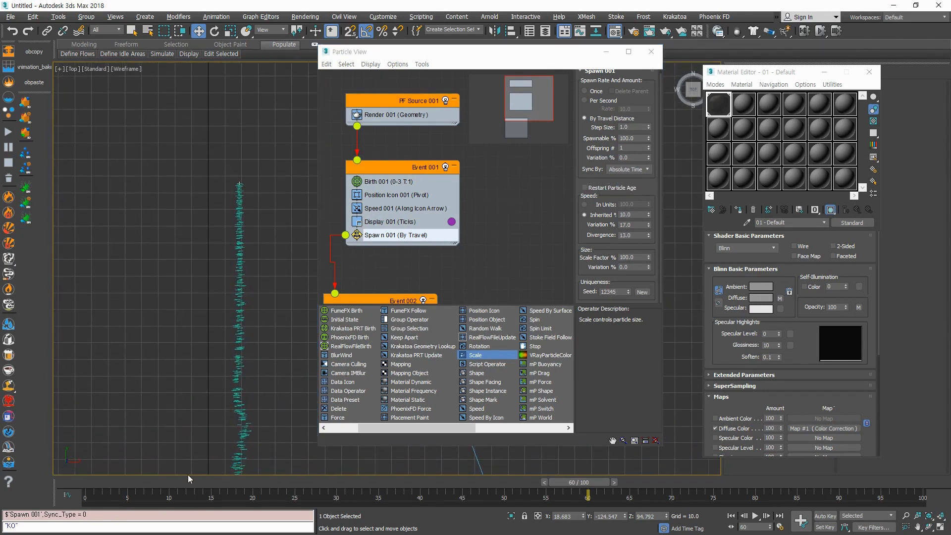
left_click(71, 481)
left_click_drag(70, 480, 496, 478)
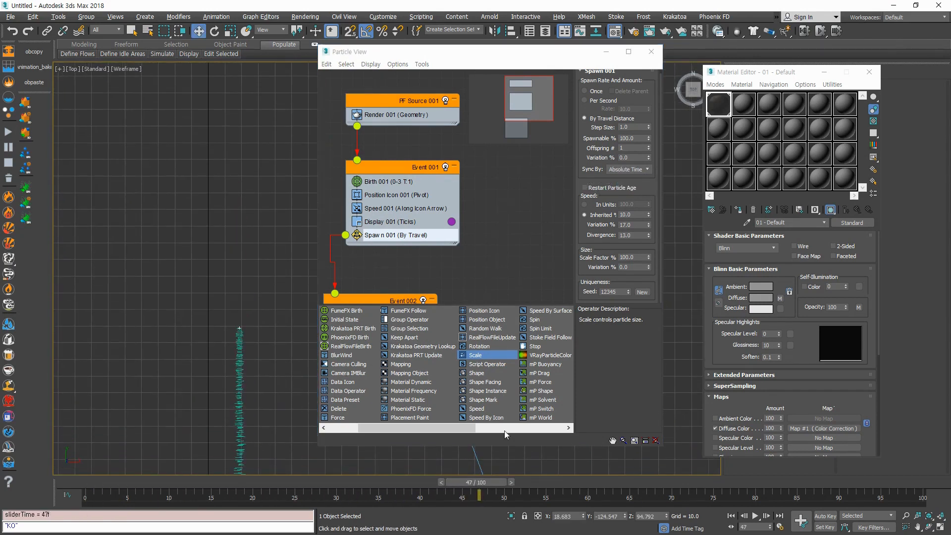
Step: Set the Spawn 001 size scale factor to 26% and replay the trail up to frame 64
left_click_drag(648, 258, 646, 296)
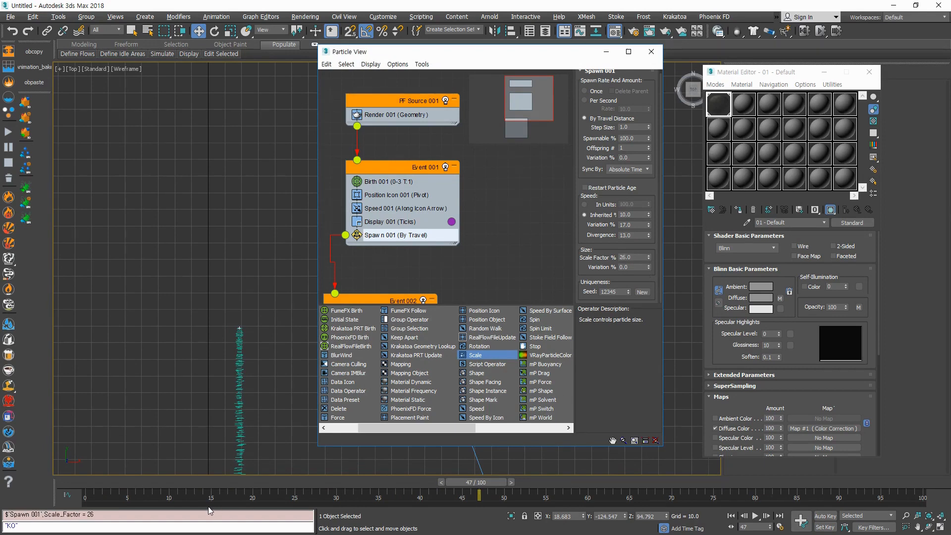
left_click_drag(89, 481, 633, 471)
middle_click_drag(252, 416, 253, 284)
scroll(261, 385, "down", 5)
key("w")
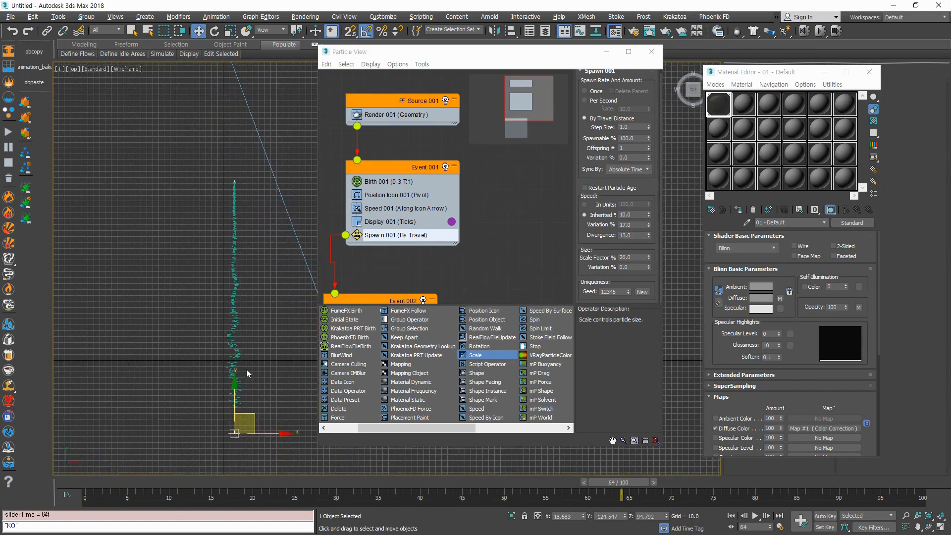
Step: Move Particle View aside and maximize the Camera001 viewport
key("alt+w")
left_click_drag(522, 55, 334, 71)
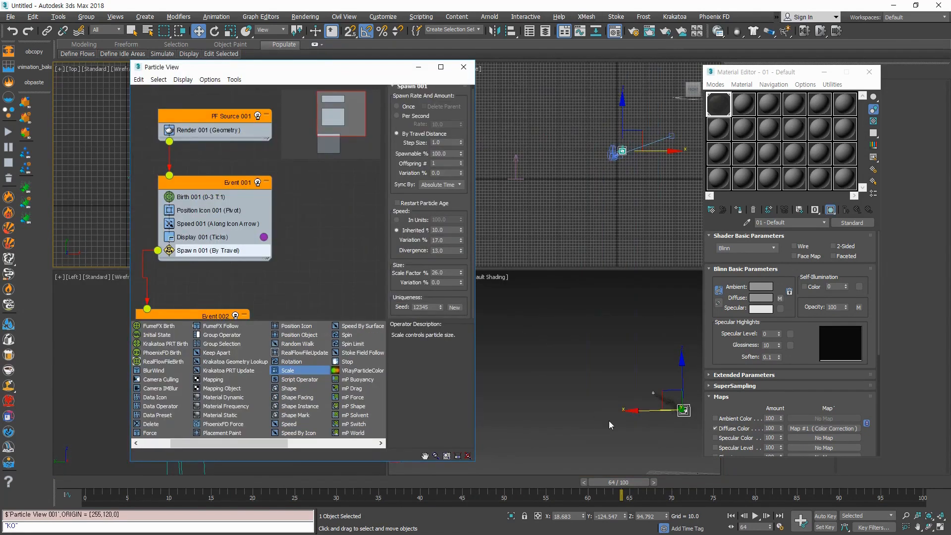
right_click(590, 363)
key("alt+w")
key("w")
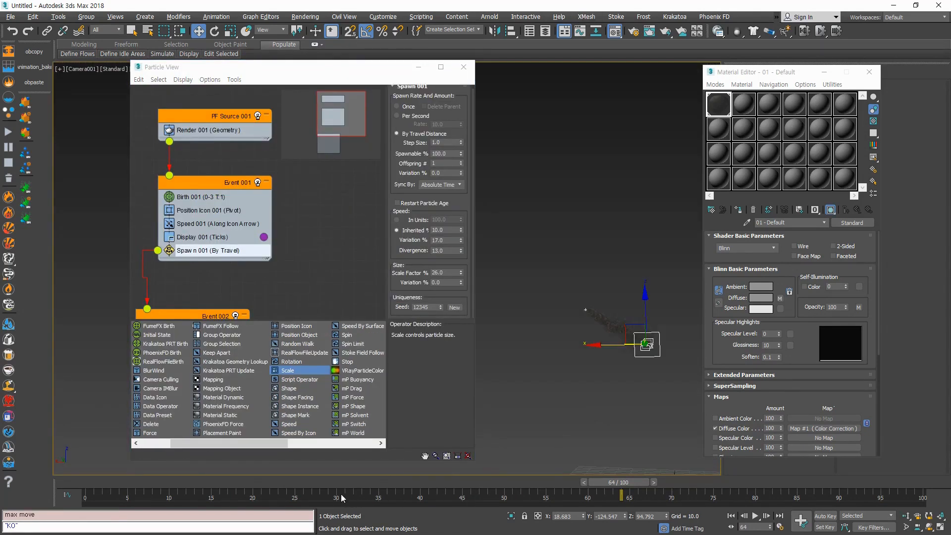
Step: Clear Particle View away from the trail and play the timeline through to frame 88 in the camera view
left_click_drag(625, 483, 807, 473)
left_click_drag(355, 75, 704, 99)
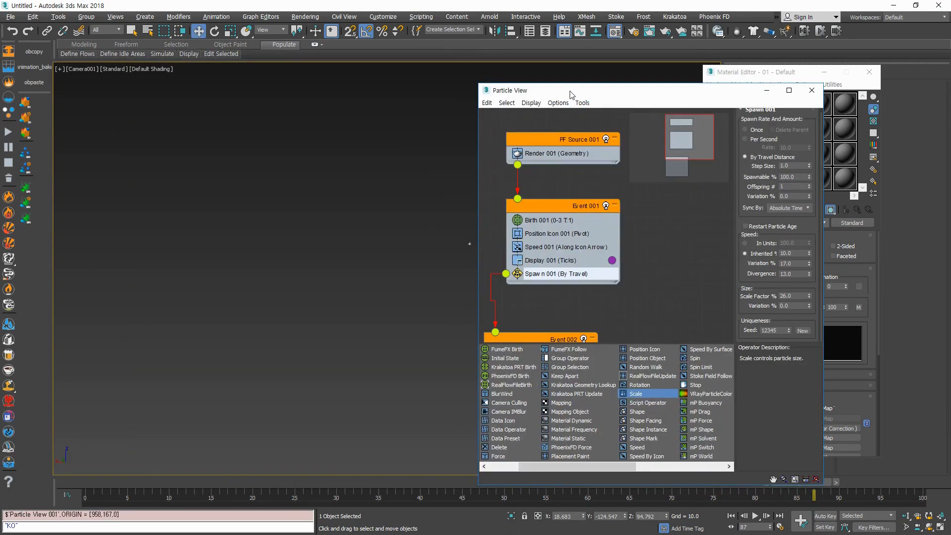
left_click_drag(568, 90, 143, 57)
left_click_drag(117, 483, 817, 468)
key("w")
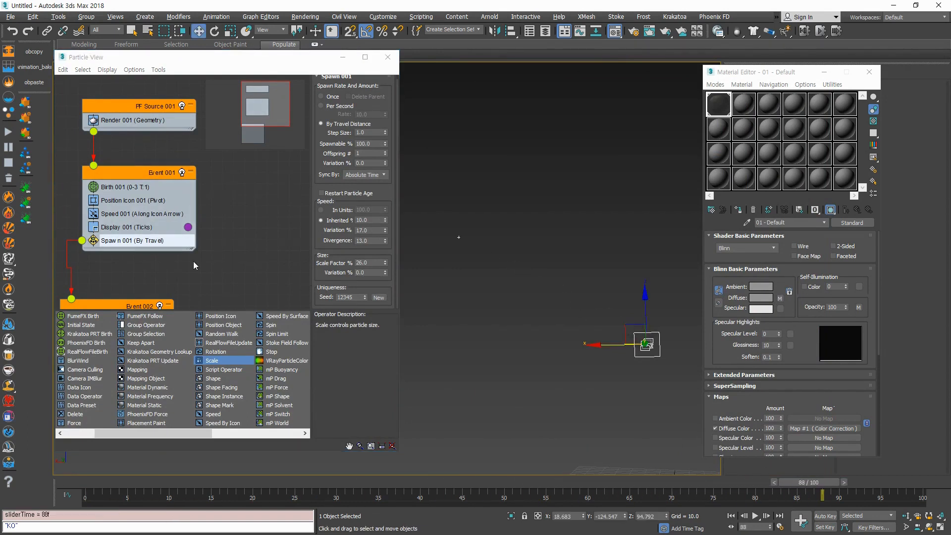
Step: Review the Delete 001 life span and variation settings in Event 002
middle_click_drag(194, 261, 233, 151)
left_click(176, 280)
left_click(176, 281)
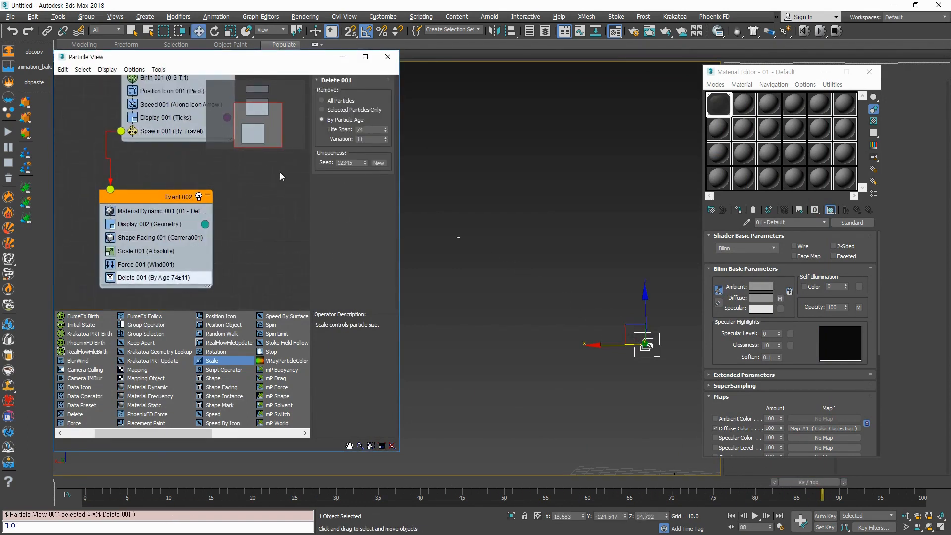
Step: Sync Spawn 001 by Particle Age and replay the animation up to frame 88 in the camera view
middle_click_drag(286, 216, 242, 271)
left_click(149, 268)
left_click(158, 219)
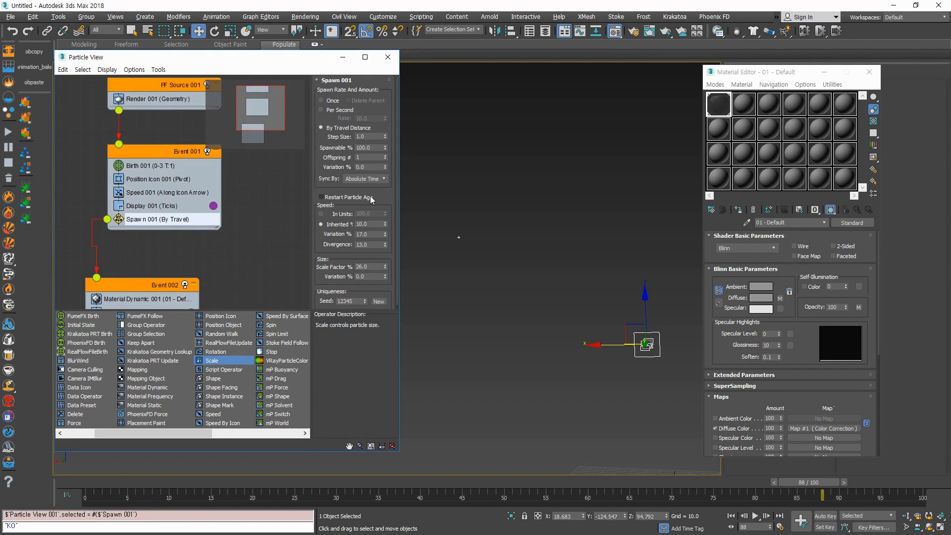
left_click(385, 180)
left_click(366, 196)
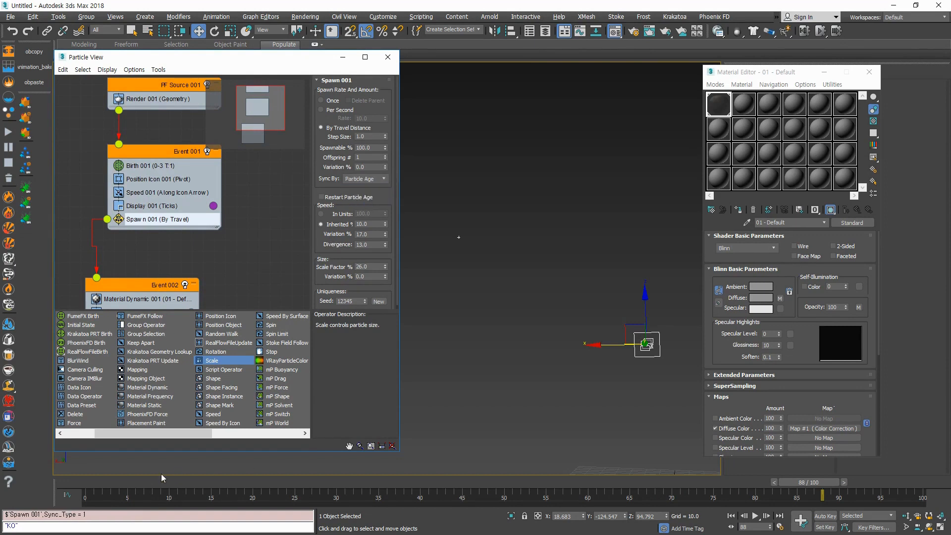
left_click_drag(114, 481, 822, 474)
key("w")
Step: Examine the settings of the Speed, Display, Material Dynamic, Shape Facing and Scale operators in Event 001 and Event 002
middle_click_drag(257, 165, 262, 190)
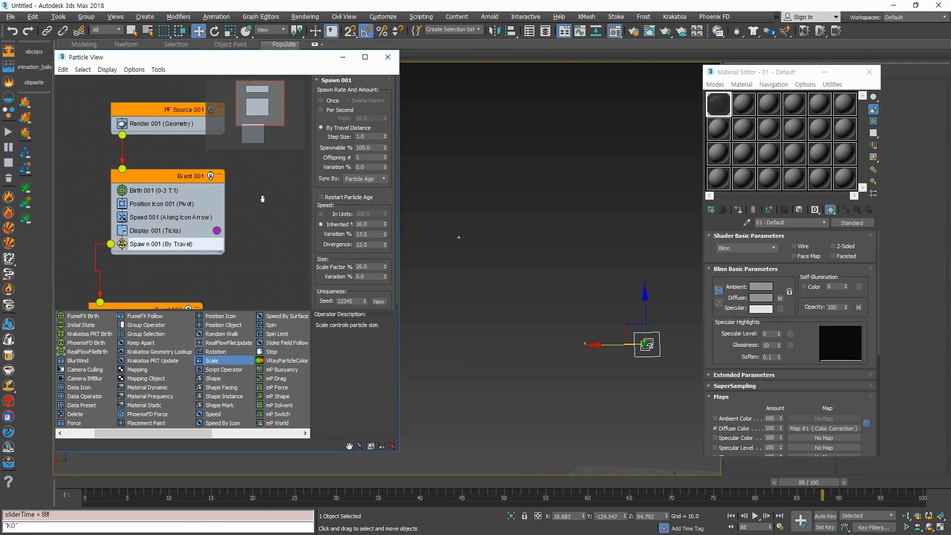
left_click(258, 240)
left_click(162, 218)
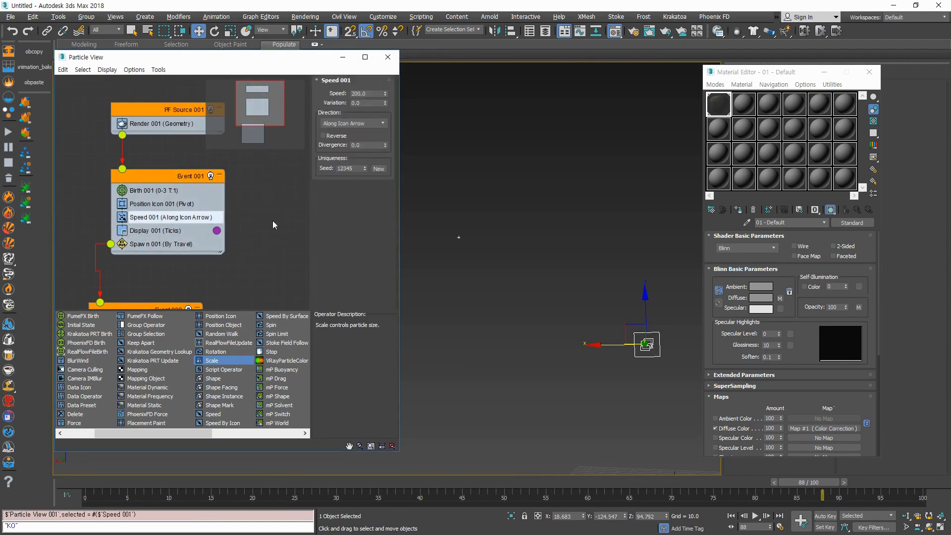
left_click(164, 231)
middle_click_drag(270, 272, 279, 186)
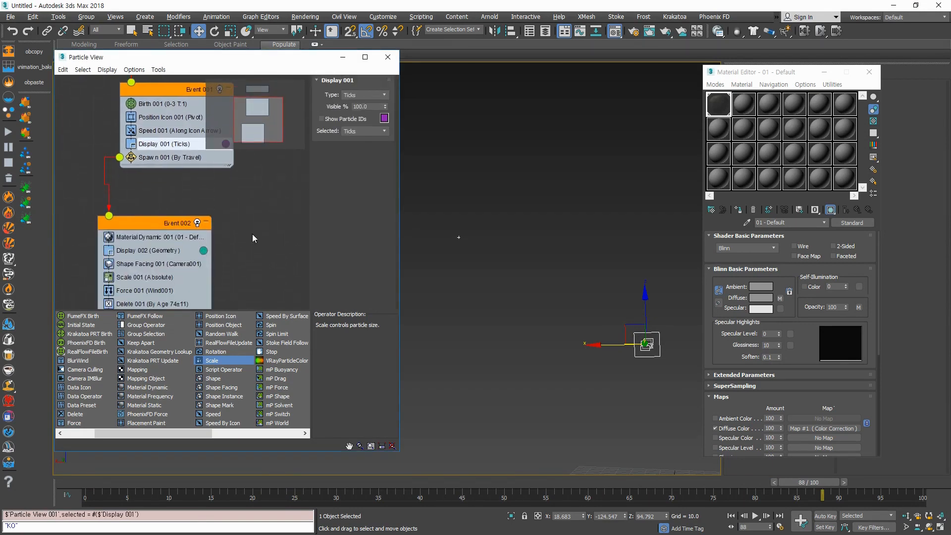
left_click(159, 238)
scroll(238, 238, "down", 3)
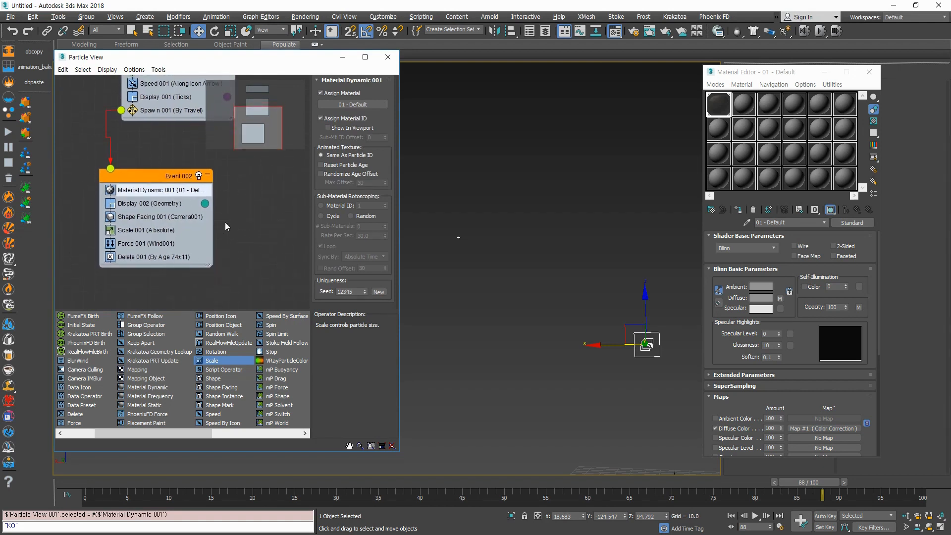
left_click(145, 204)
left_click(157, 220)
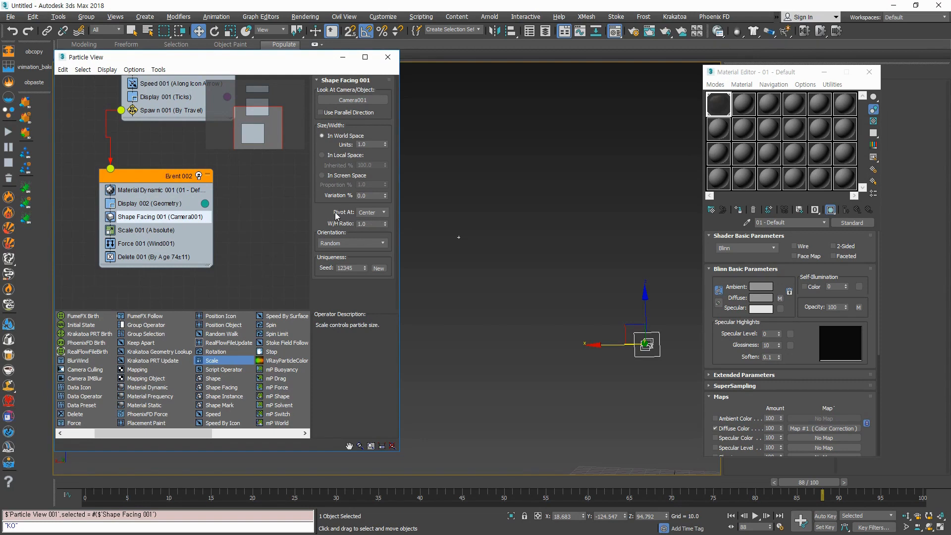
left_click(146, 230)
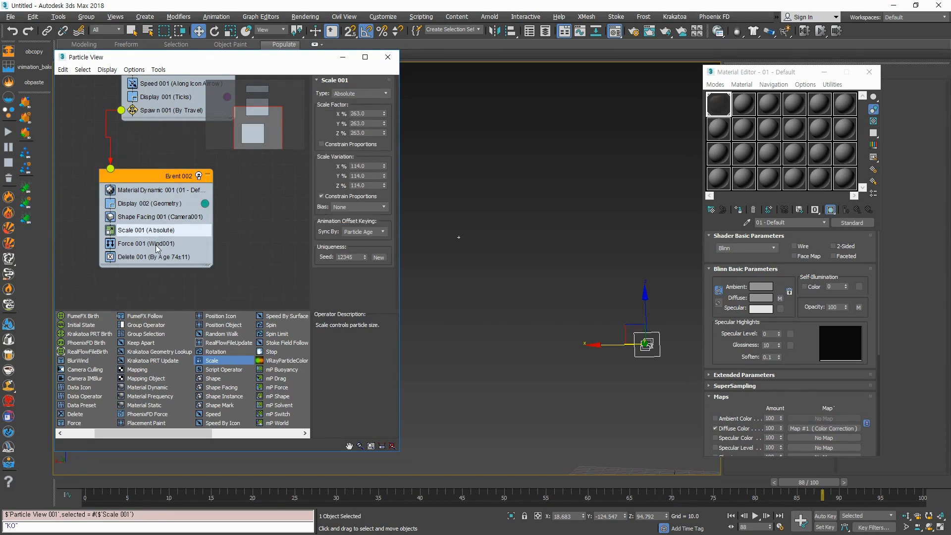
Step: Check the By Particle Age removal option of Delete 001 and scrub the timeline to frame 85
left_click(200, 257)
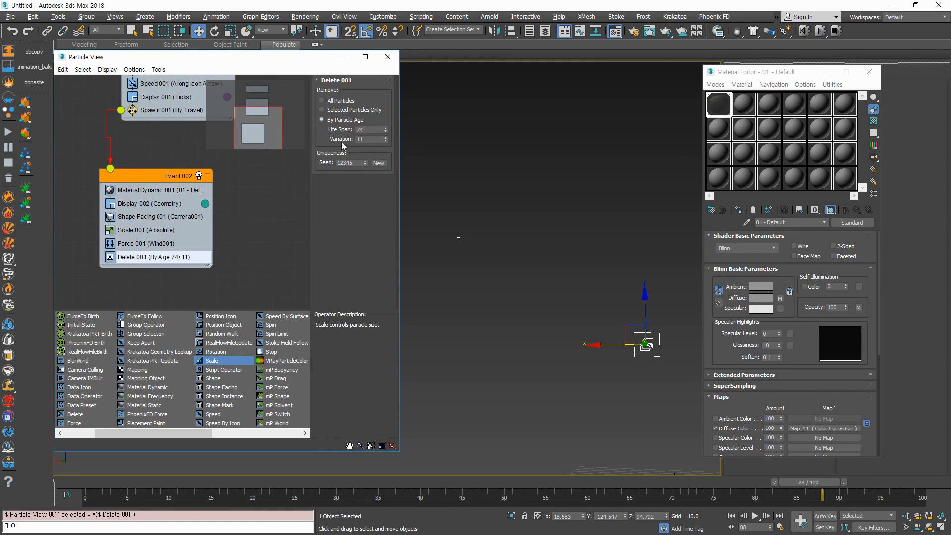
left_click(341, 121)
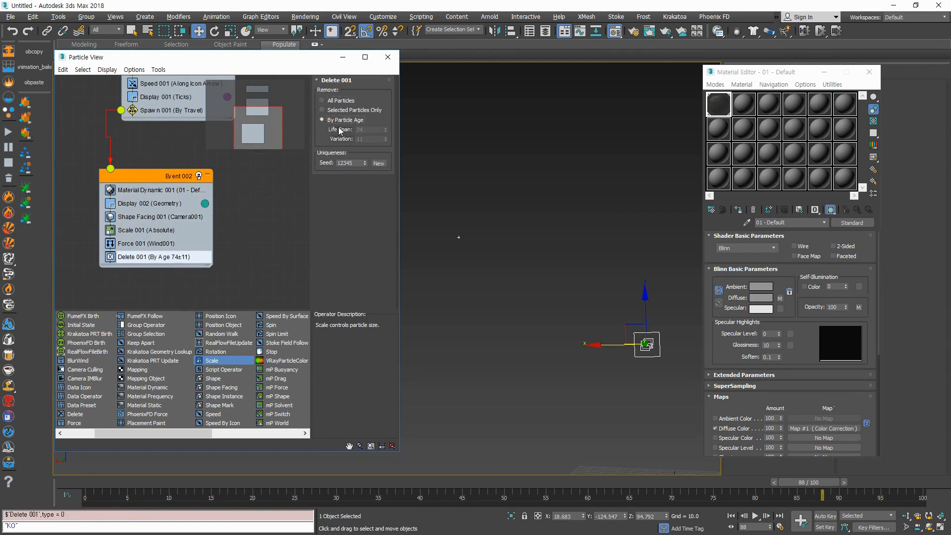
middle_click_drag(233, 237, 234, 258)
left_click(98, 483)
left_click_drag(119, 481, 799, 496)
middle_click_drag(247, 202, 244, 359)
left_click(169, 158)
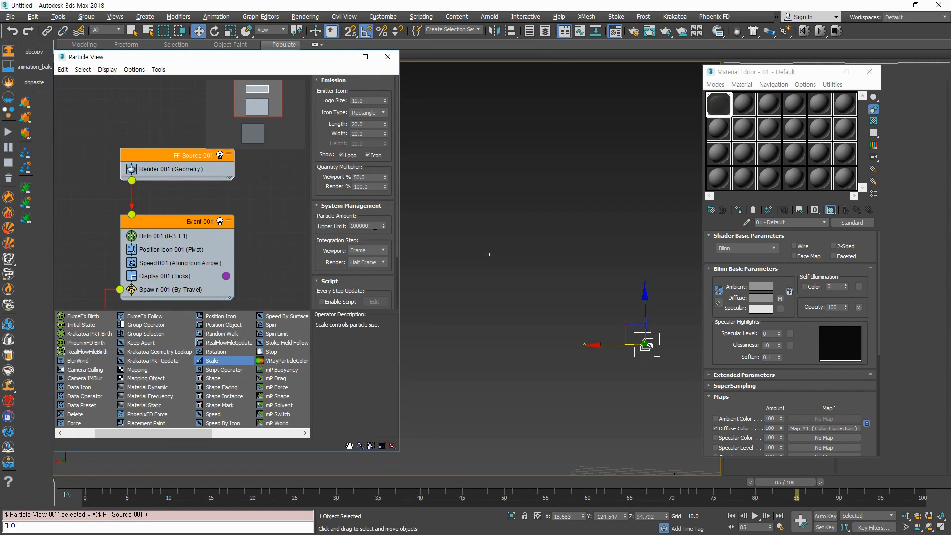
double_click(375, 226)
type("1000000000")
key("Return")
double_click(373, 177)
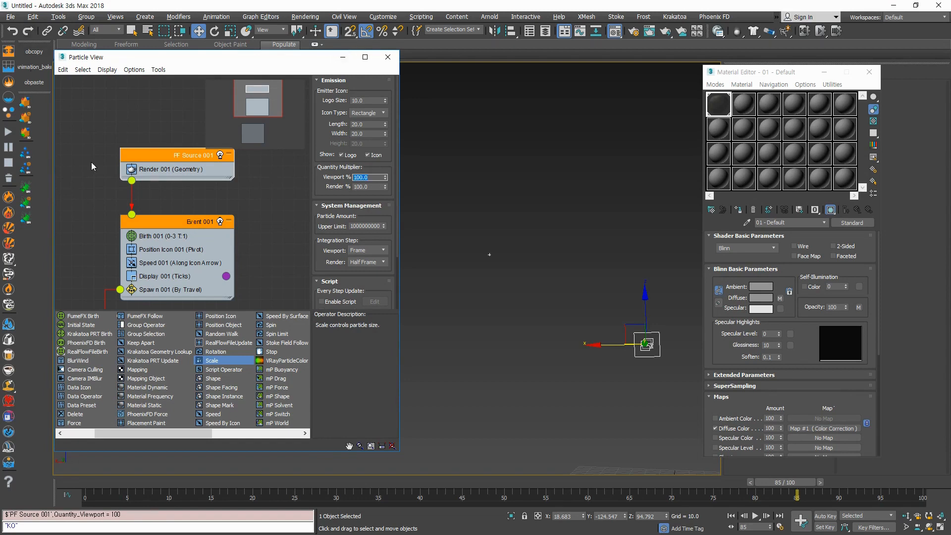
Step: Inspect the Render 001 settings and scrub the animation through to frame 85
left_click(155, 168)
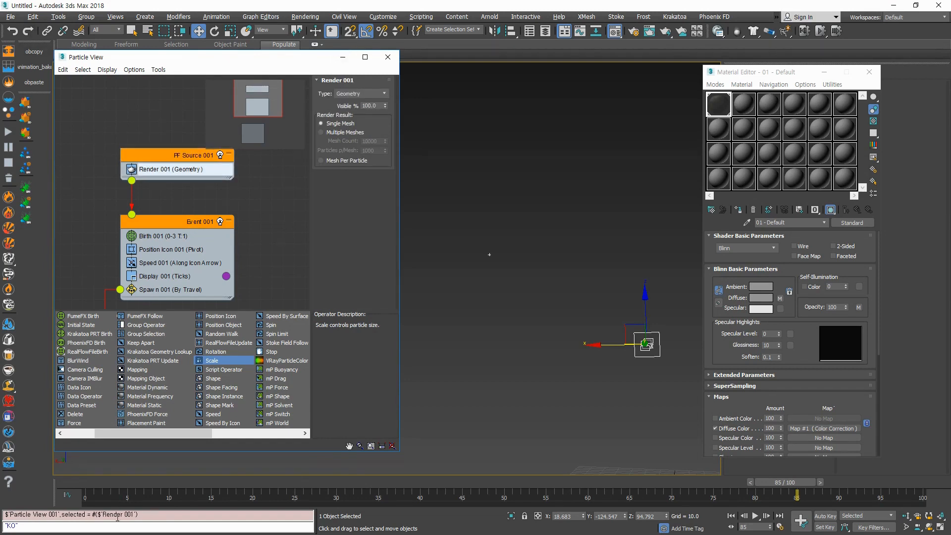
left_click_drag(76, 485, 836, 487)
left_click_drag(625, 487, 796, 490)
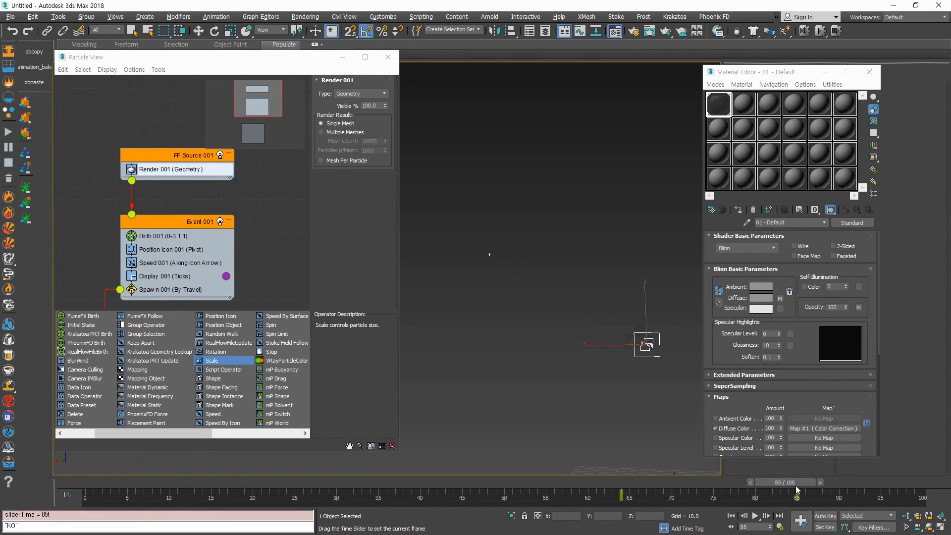
Step: Set Spawn 001's scale factor to 100% and sync it by Absolute Time, checking the trail up to frame 76
scroll(257, 288, "down", 3)
left_click(177, 244)
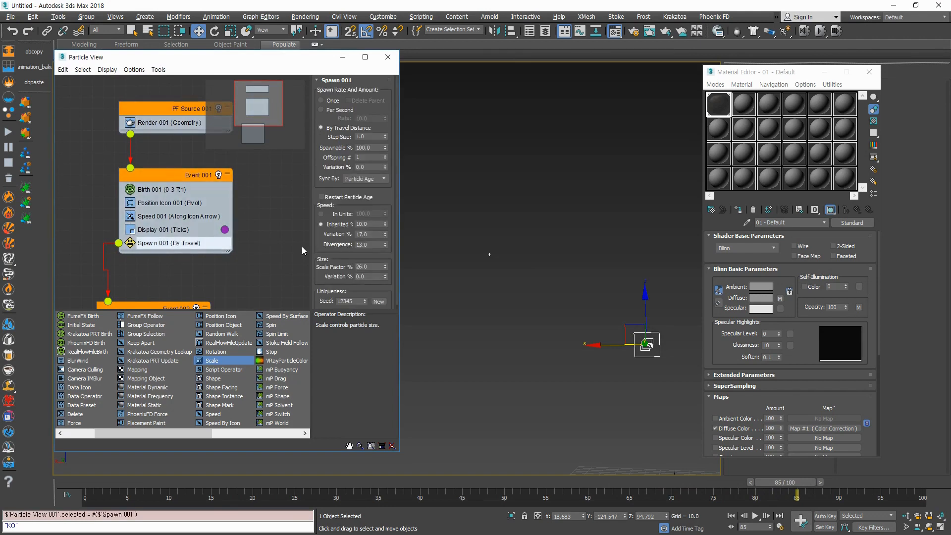
scroll(328, 244, "down", 1)
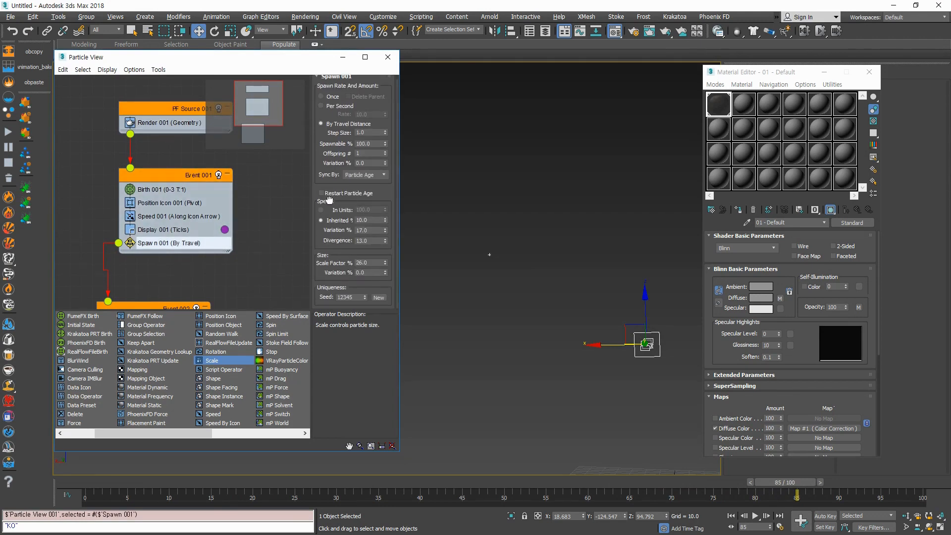
double_click(374, 263)
key("Return")
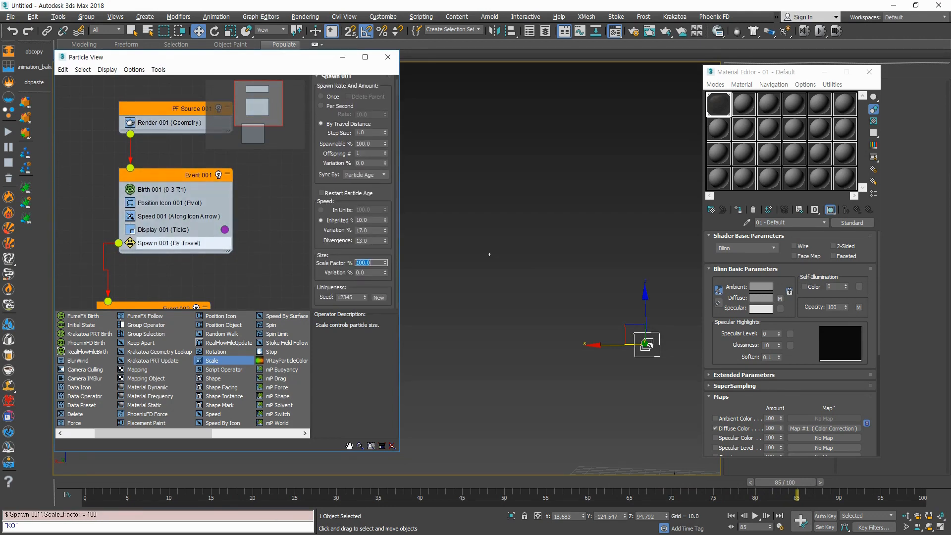
left_click(375, 176)
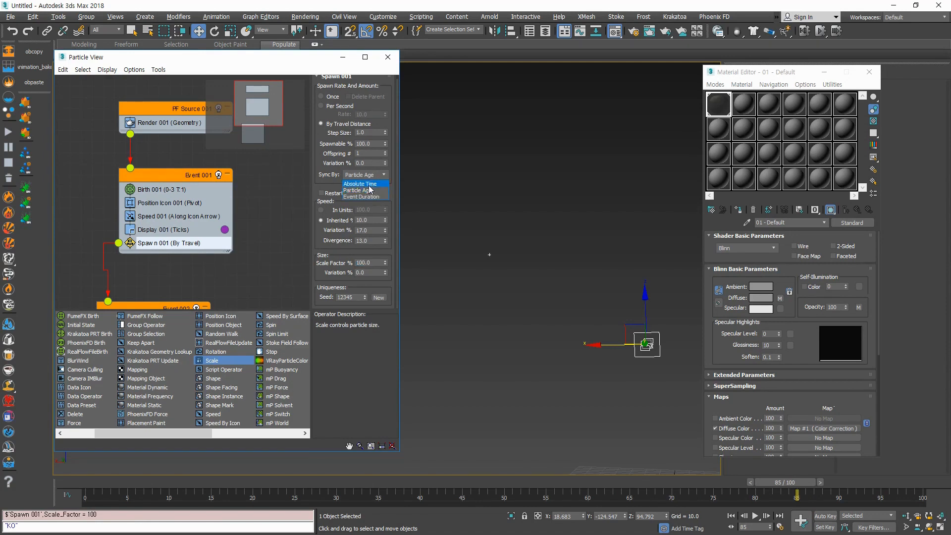
left_click(369, 184)
left_click_drag(66, 482, 722, 493)
Step: Reduce Spawn 001's travel-distance step size to 0.43 and check the trail at frame 85
left_click(385, 132)
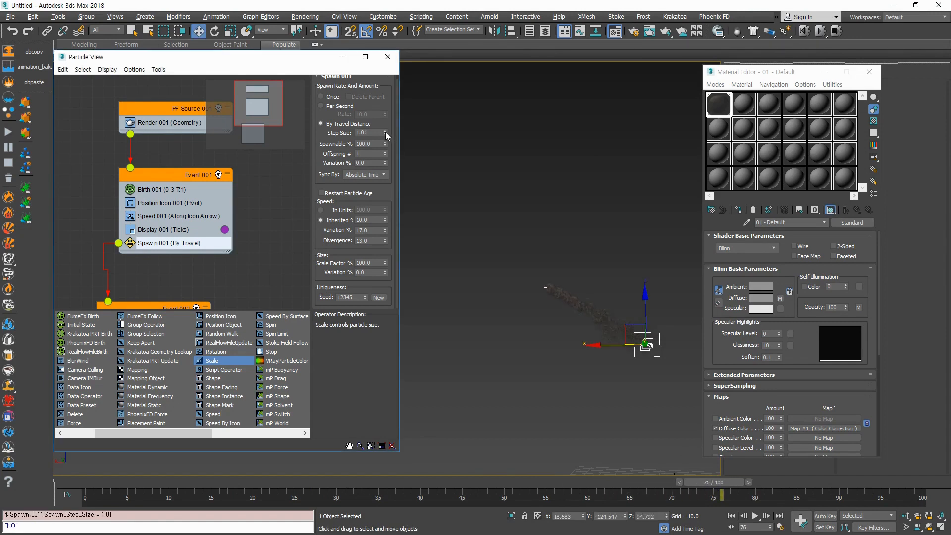
left_click_drag(385, 135, 385, 142)
left_click_drag(385, 138, 389, 154)
left_click_drag(732, 487, 796, 478)
key("w")
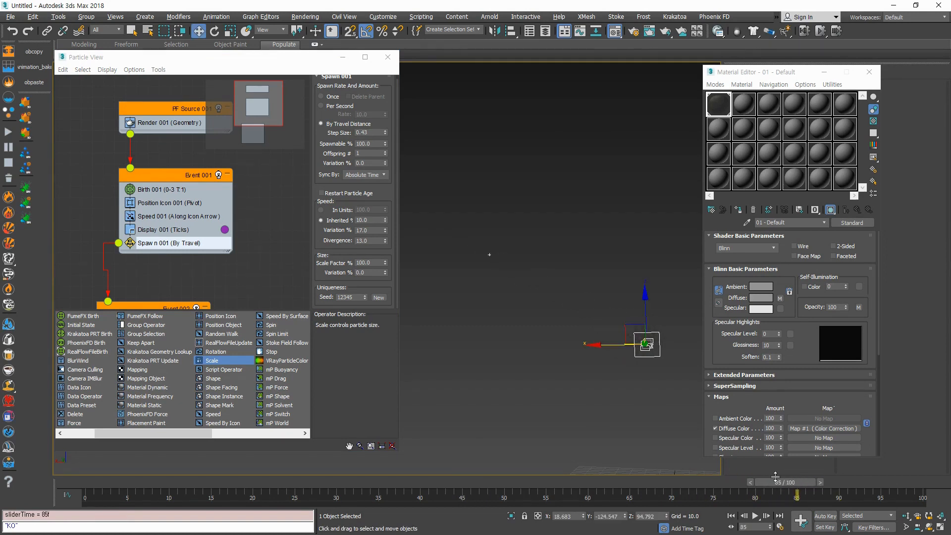
Step: Sync Scale 001's animation offset by Absolute Time in Event 002 and replay the trail to frame 77
left_click(264, 289)
scroll(248, 277, "down", 5)
left_click(153, 271)
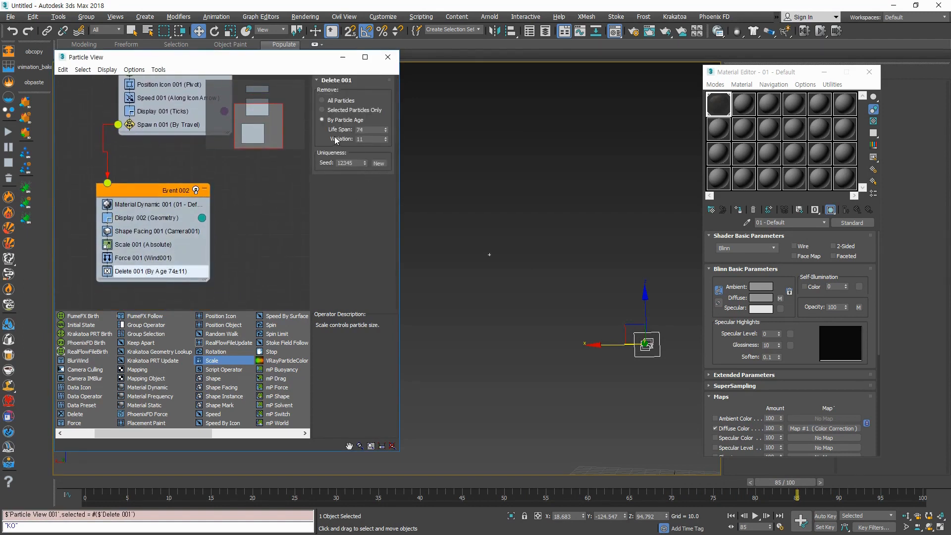
scroll(250, 260, "up", 1)
left_click(159, 272)
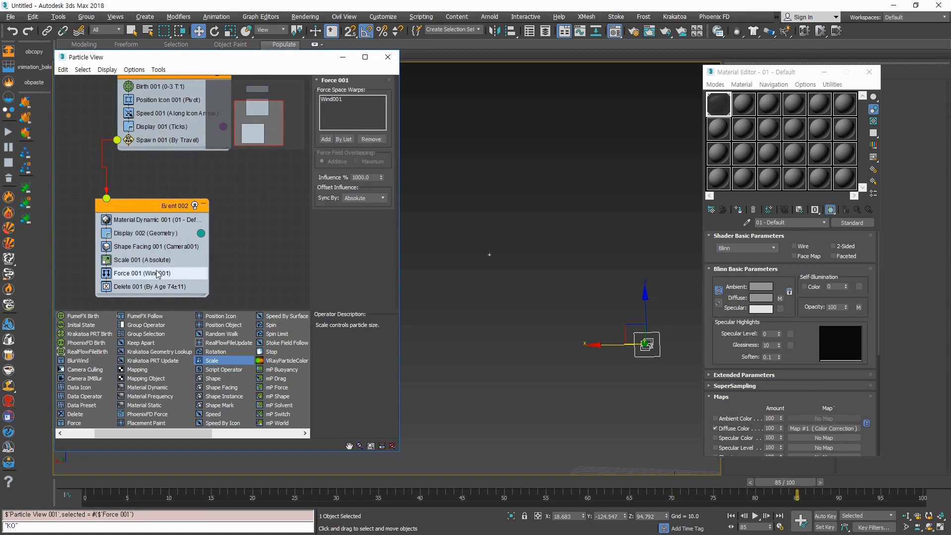
left_click(157, 260)
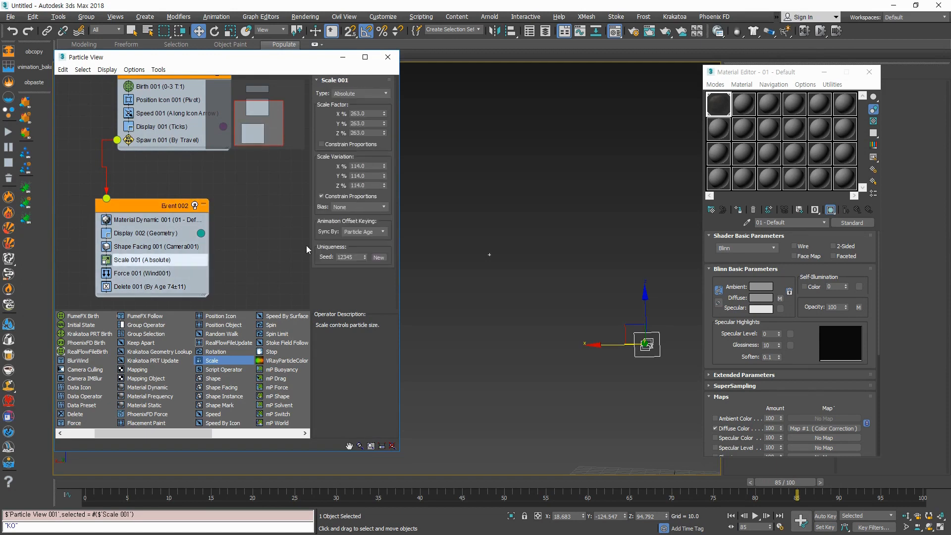
left_click(381, 232)
left_click(371, 241)
left_click_drag(162, 480, 721, 490)
key("w")
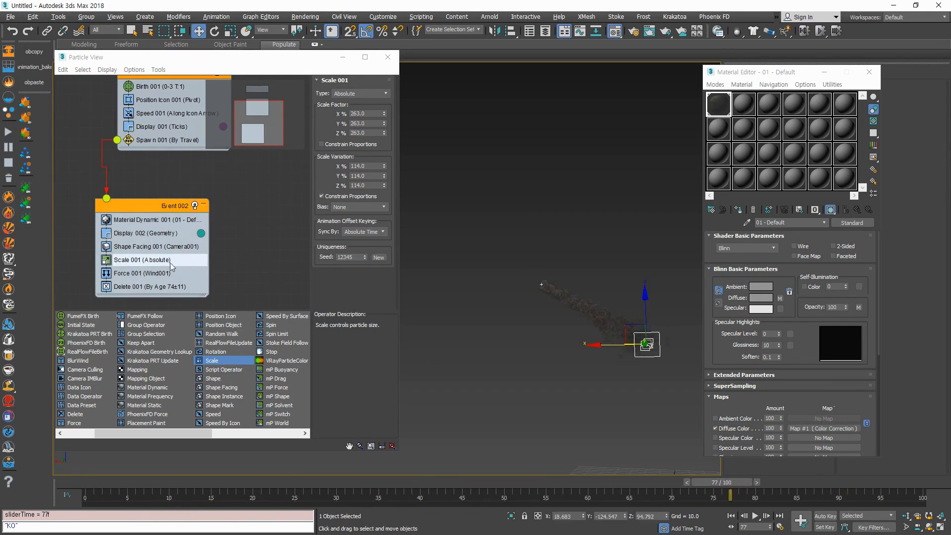
Step: Examine the Shape Facing, Display and Material Dynamic settings in Event 002 and the Spawn 001 rate, speed and size settings
left_click(161, 248)
left_click(156, 235)
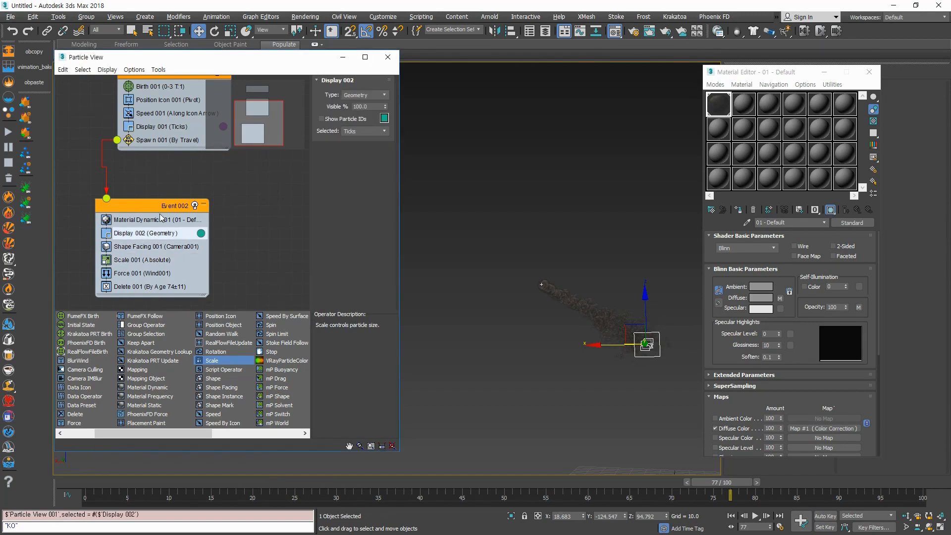
left_click(162, 221)
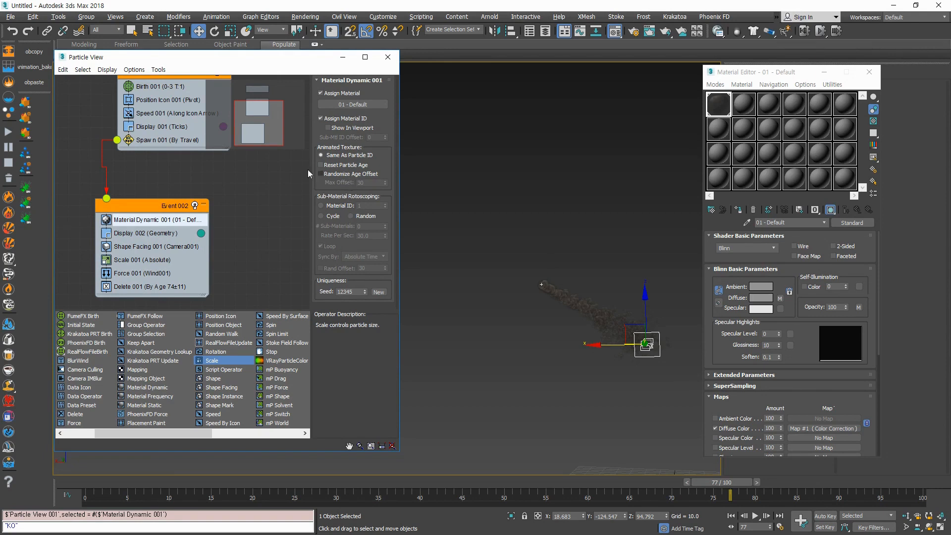
left_click(166, 140)
scroll(330, 203, "down", 1)
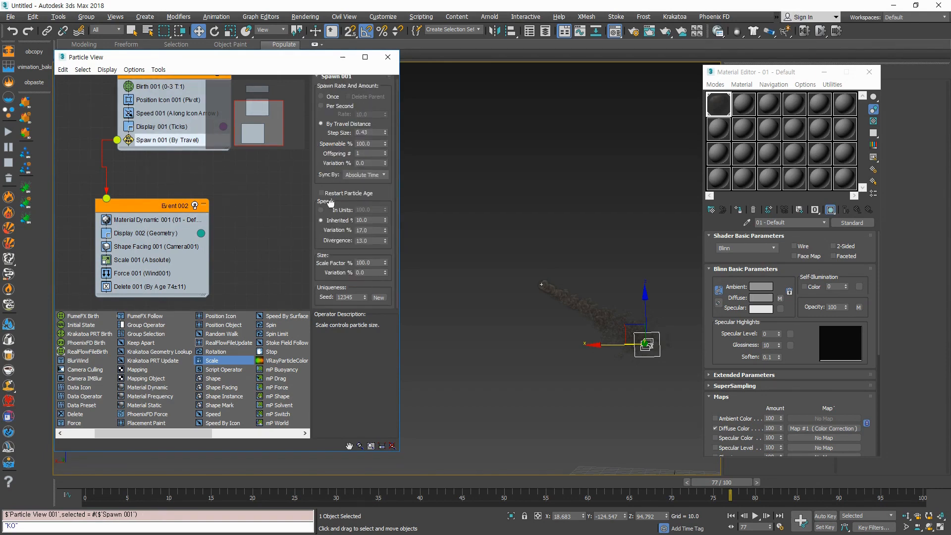
scroll(338, 296, "up", 1)
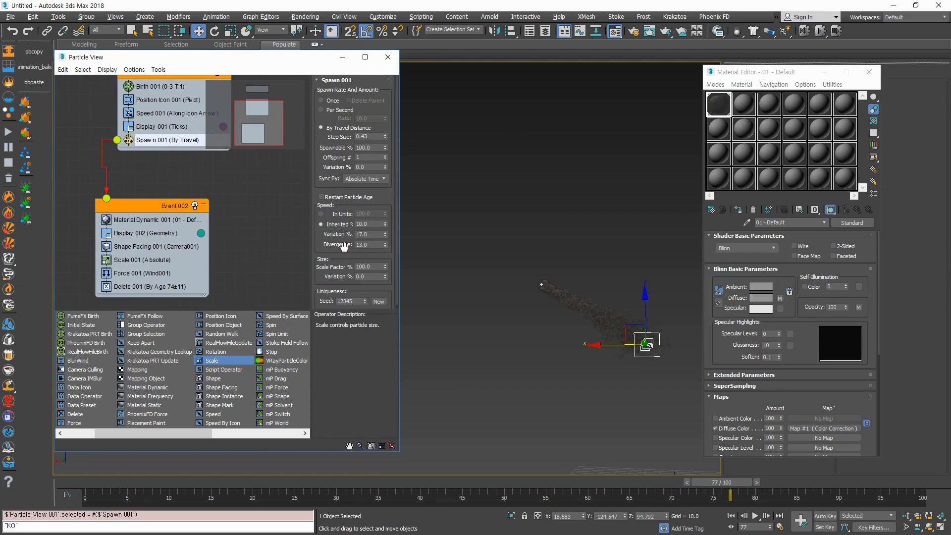
left_click(385, 226)
left_click(385, 226)
Step: Examine the Speed, Position Icon and Birth settings in Event 001, along with the PF Source 001 and Render 001 settings
middle_click_drag(229, 157, 214, 188)
left_click(175, 145)
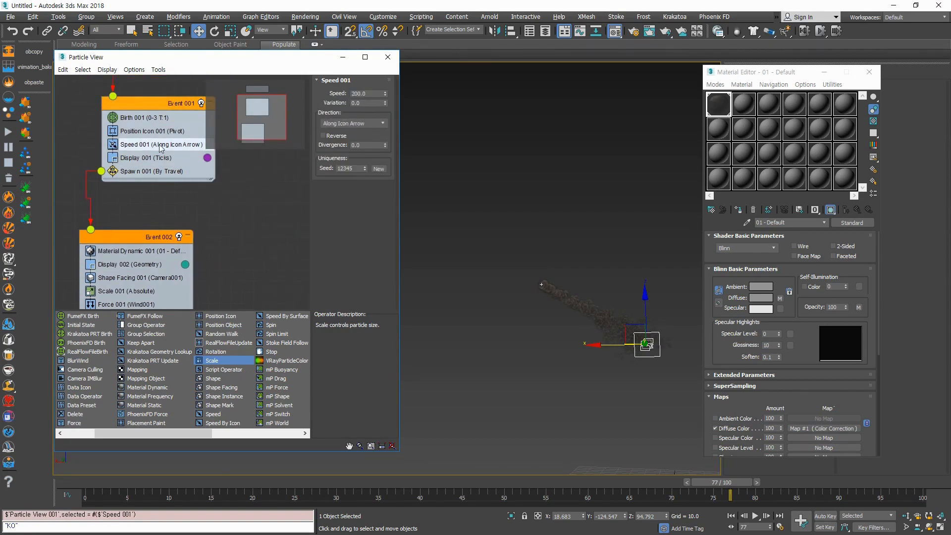
left_click(153, 130)
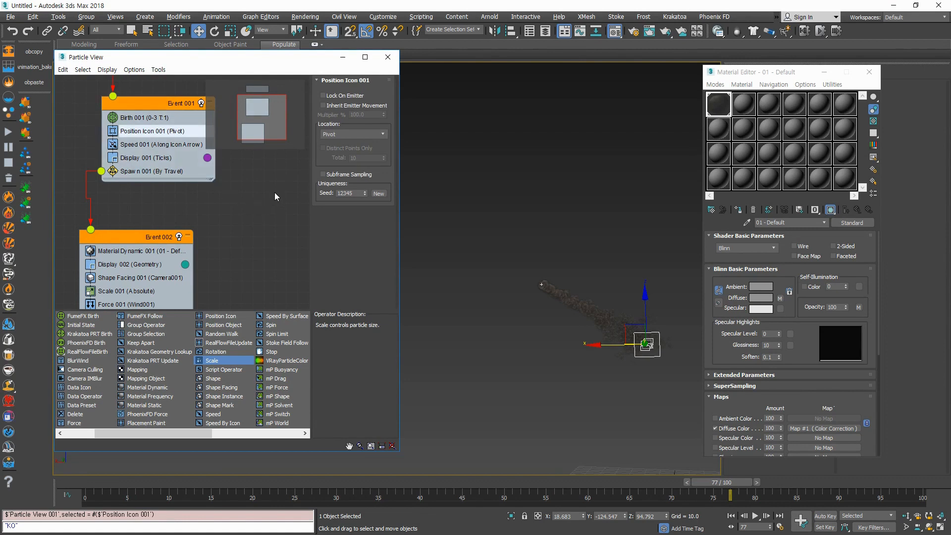
middle_click_drag(163, 121, 161, 189)
left_click(159, 190)
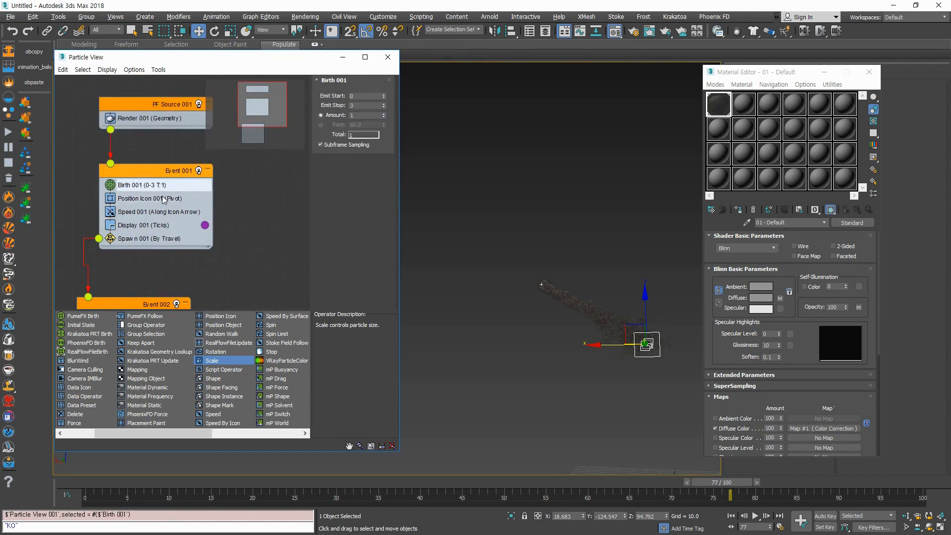
left_click(161, 201)
left_click(164, 107)
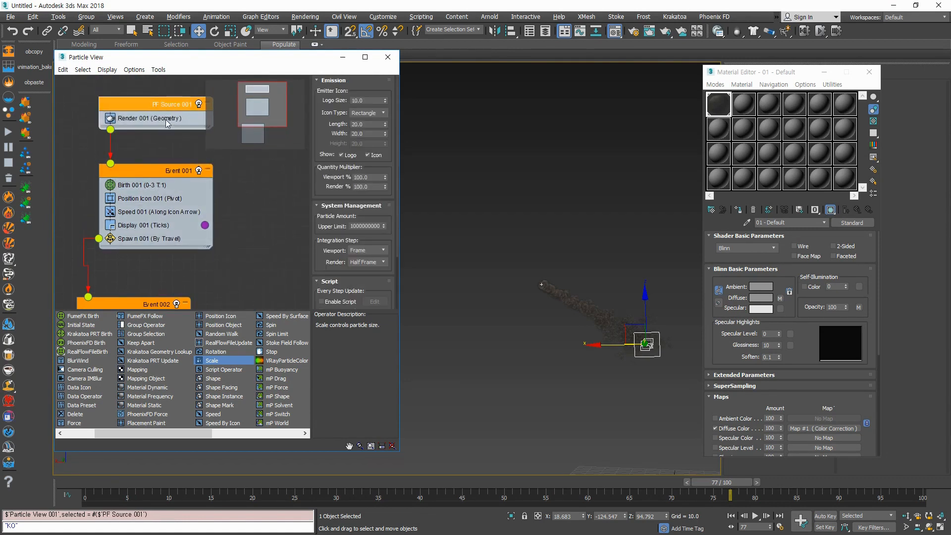
left_click_drag(334, 268, 336, 161)
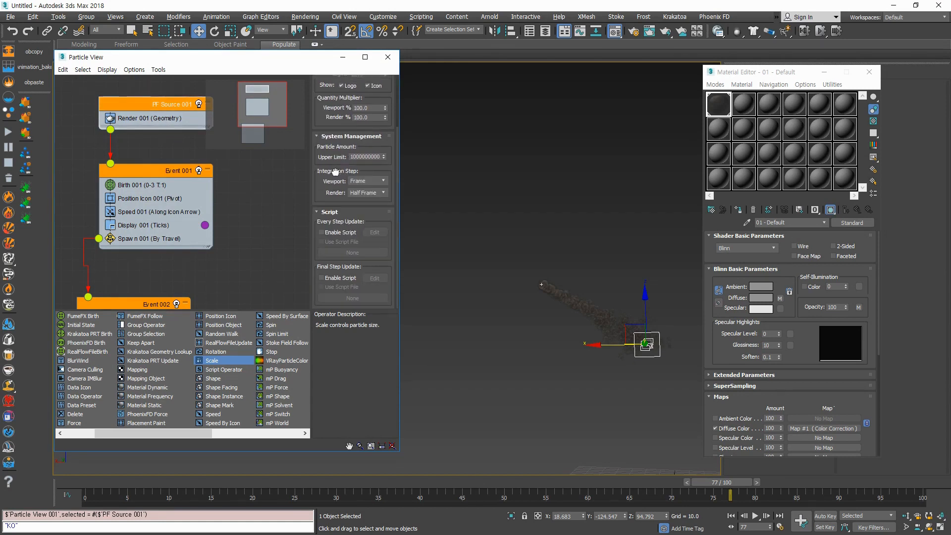
left_click(163, 120)
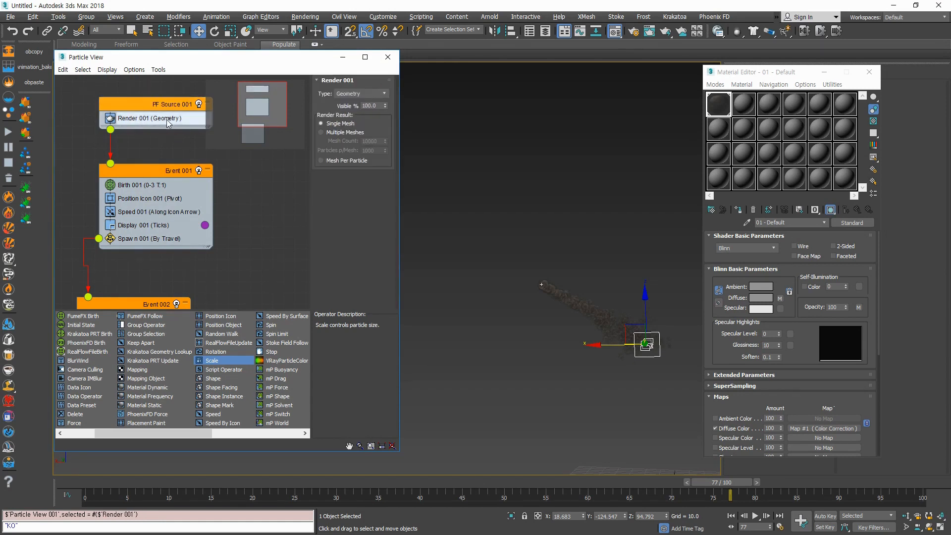
left_click(166, 119)
left_click(166, 119)
scroll(231, 166, "down", 4)
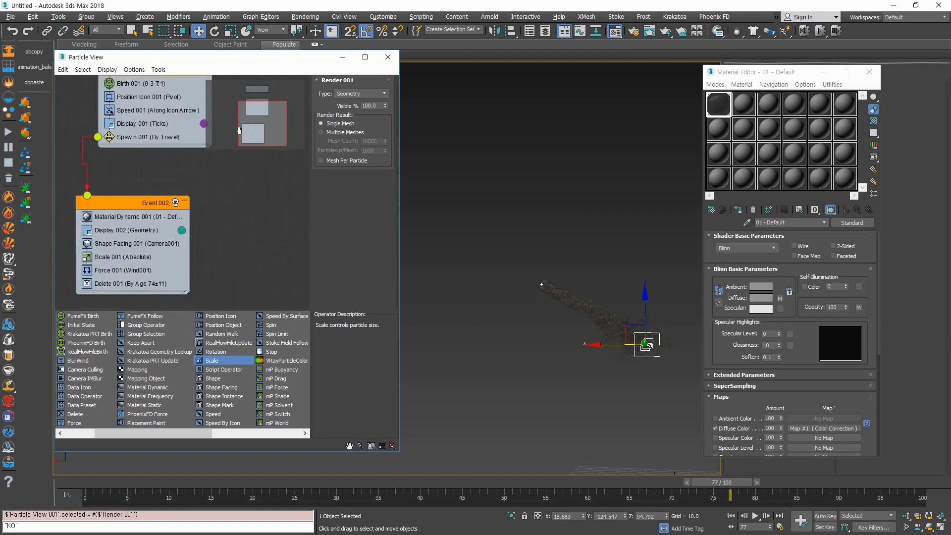
Step: Set Delete 001 in Event 002 to remove All Particles and return the timeline to frame 0
left_click(133, 265)
left_click(135, 278)
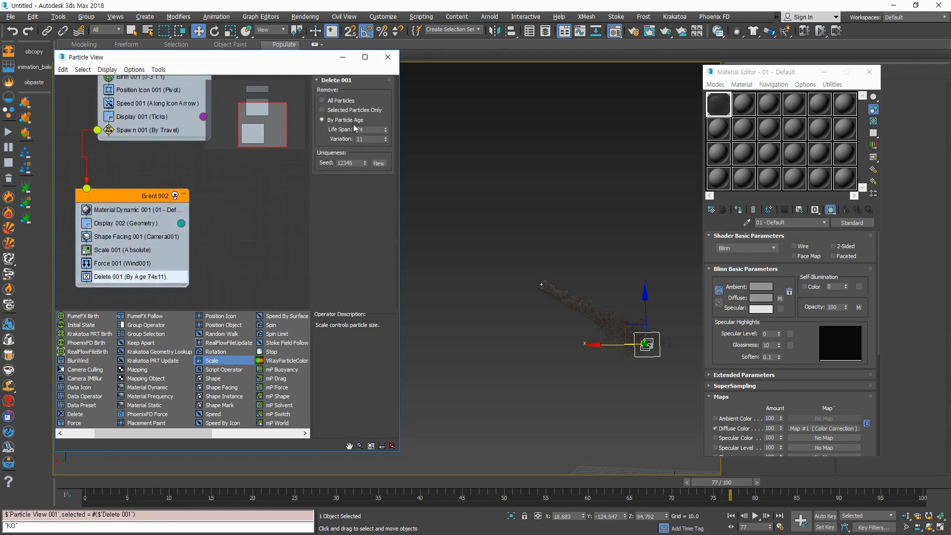
left_click(340, 100)
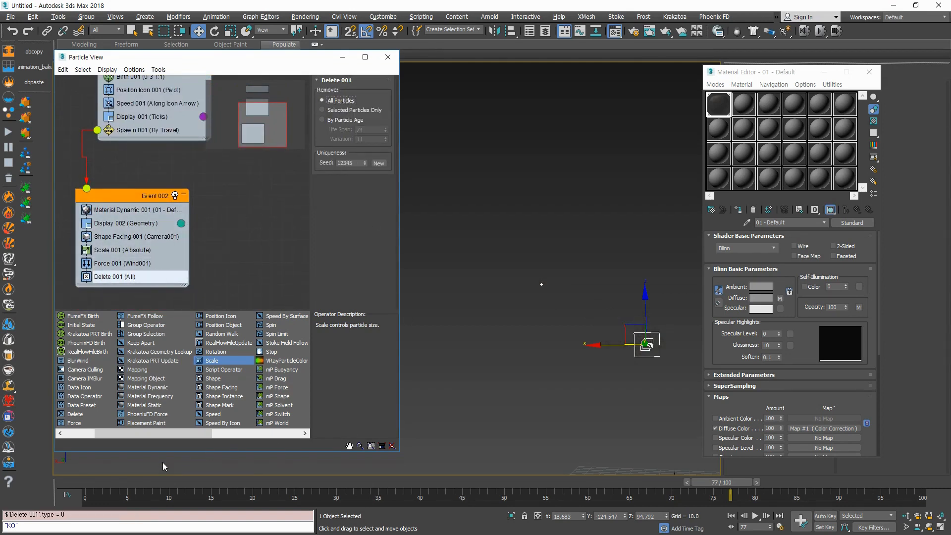
left_click_drag(95, 482, 74, 471)
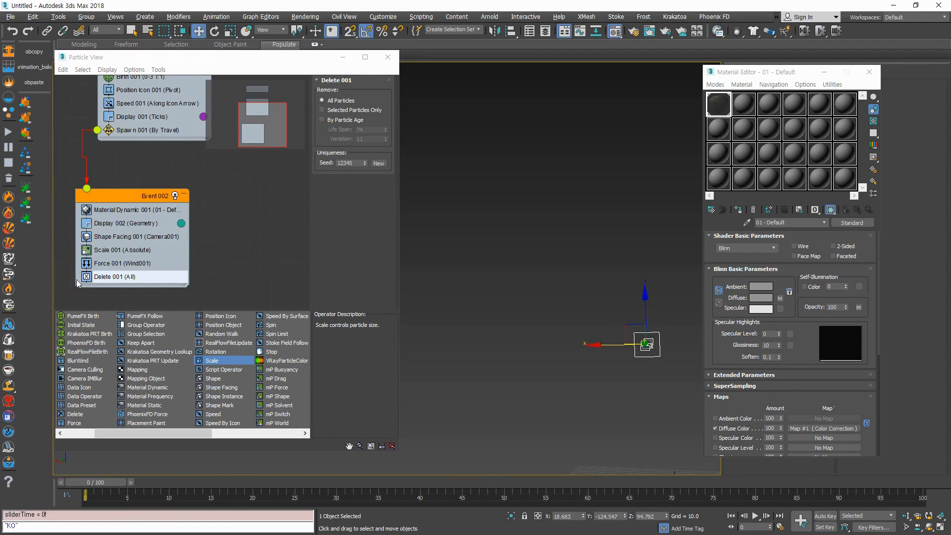
Step: Compare the trail with Delete 001 switched off and back on, scrubbing the timeline each time
left_click(87, 276)
left_click_drag(171, 483, 900, 469)
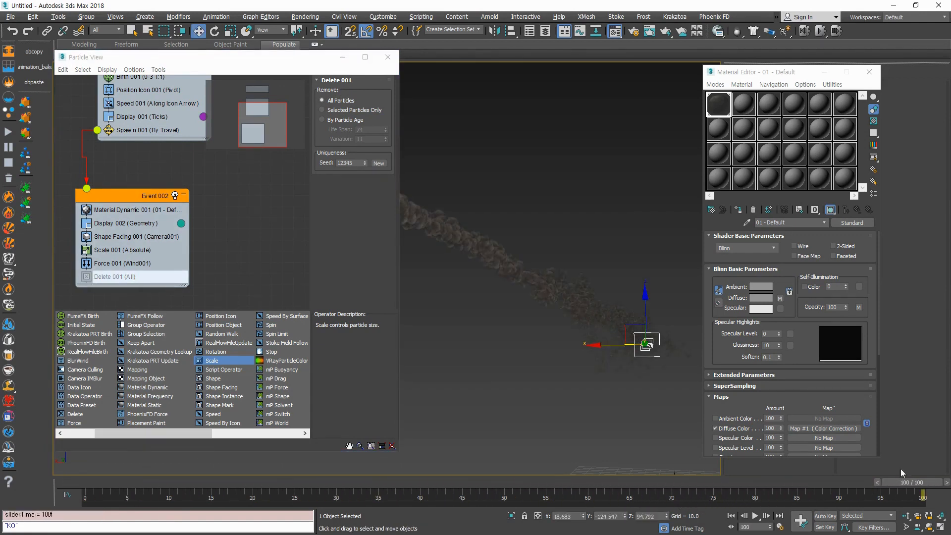
left_click(86, 276)
left_click_drag(164, 484, 771, 494)
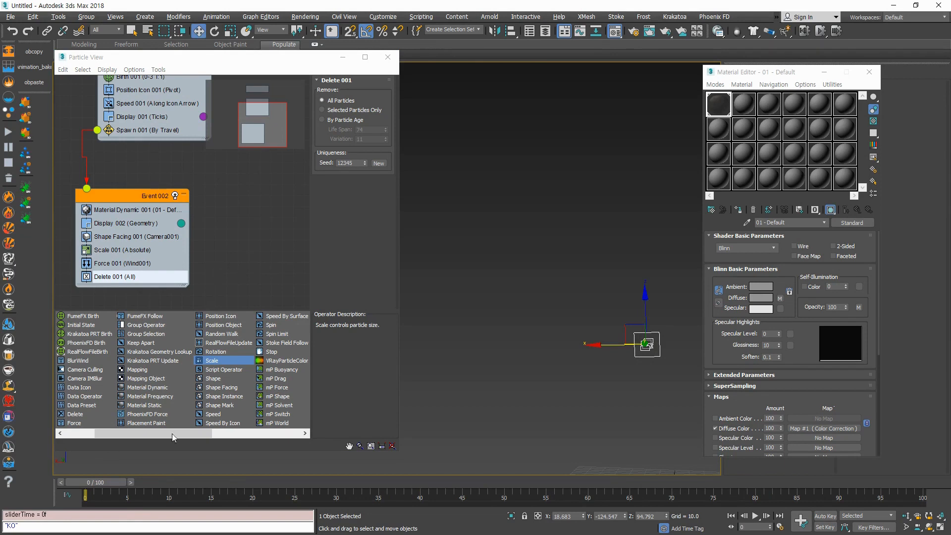
Step: Scrub to frame 95, rewind to the first frame and play the animation with Delete 001 active
left_click_drag(97, 484, 873, 467)
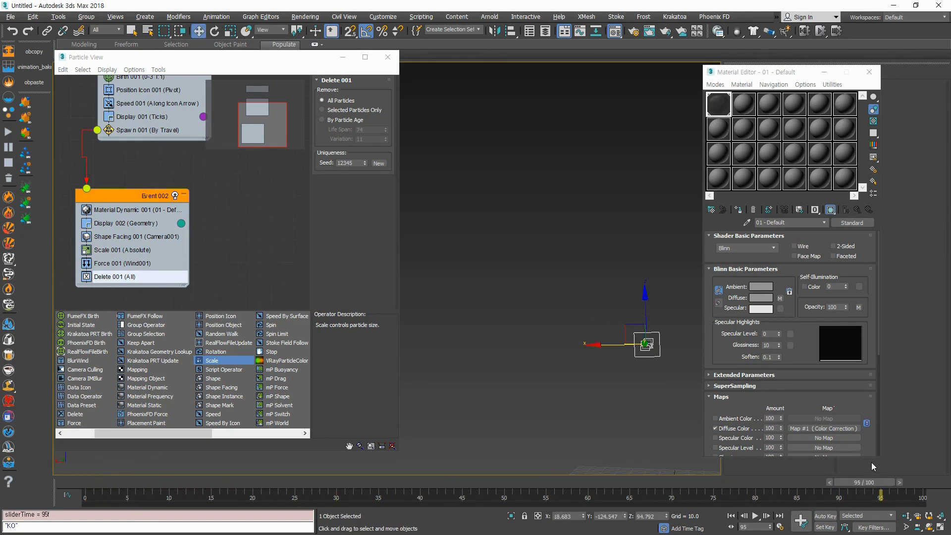
key("Home")
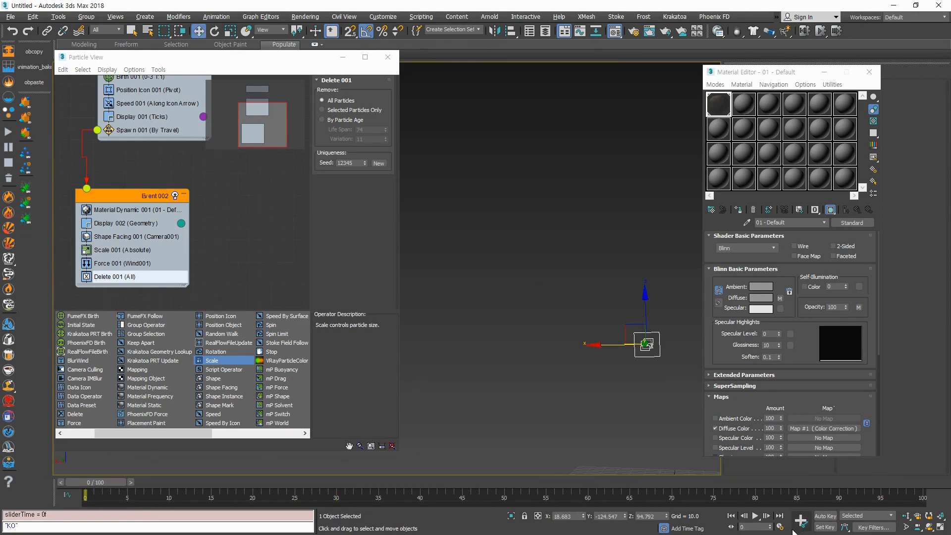
left_click(756, 517)
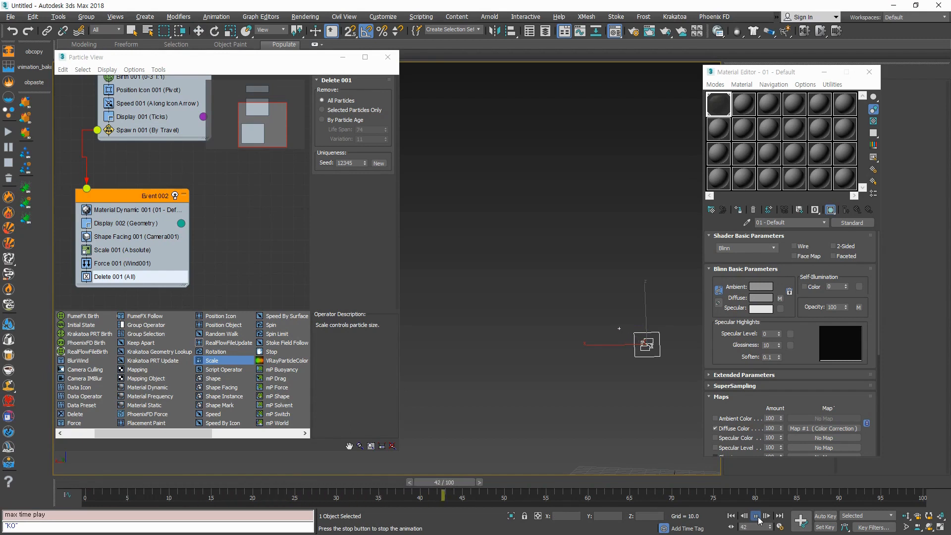
Step: Stop the playback and return the timeline to frame 0
left_click(756, 516)
left_click(745, 517)
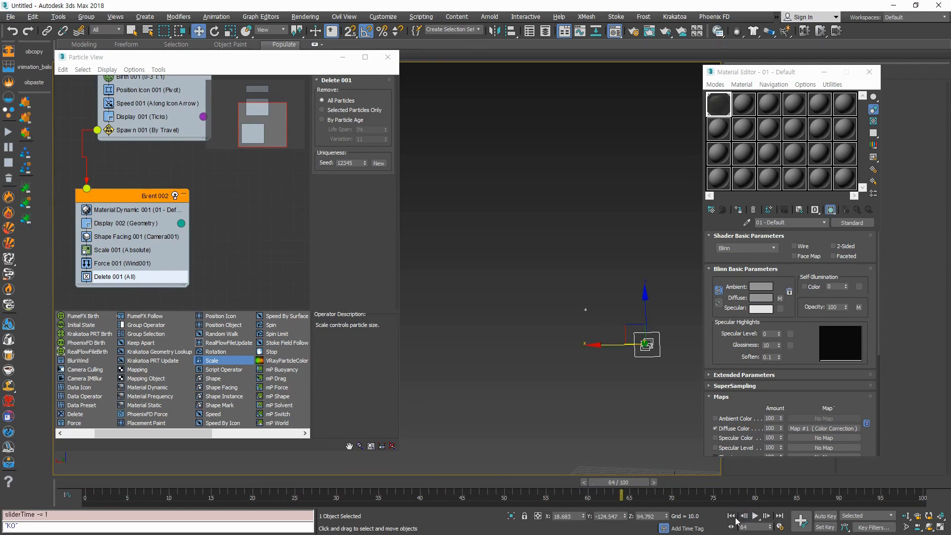
left_click(732, 516)
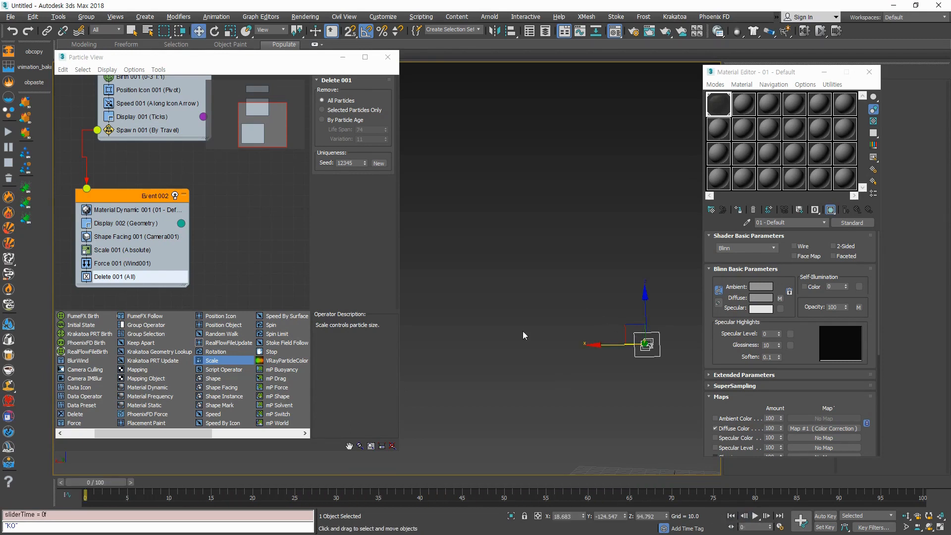
Step: Save the scene as missile_trail in the 3dsmax basic Curriculum folder
left_click(10, 16)
left_click(30, 103)
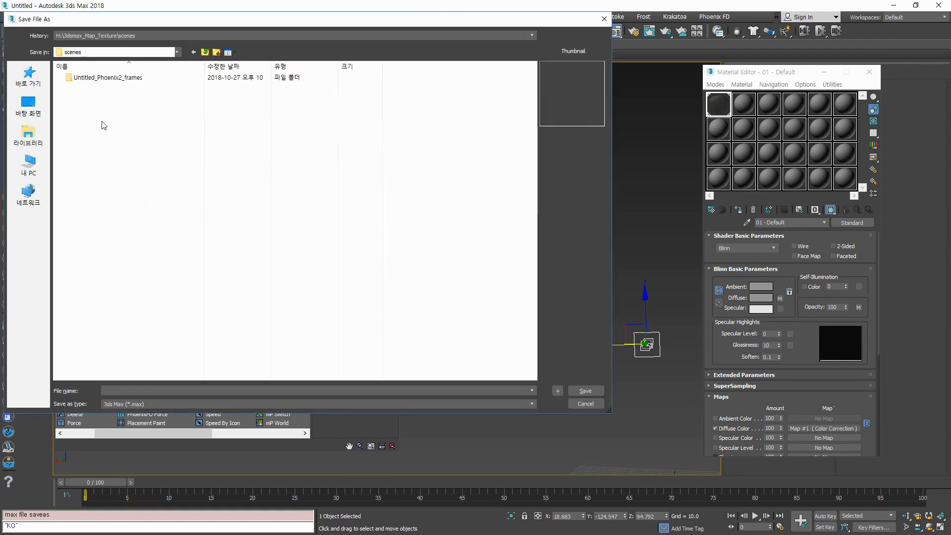
left_click_drag(148, 20, 235, 49)
left_click(118, 201)
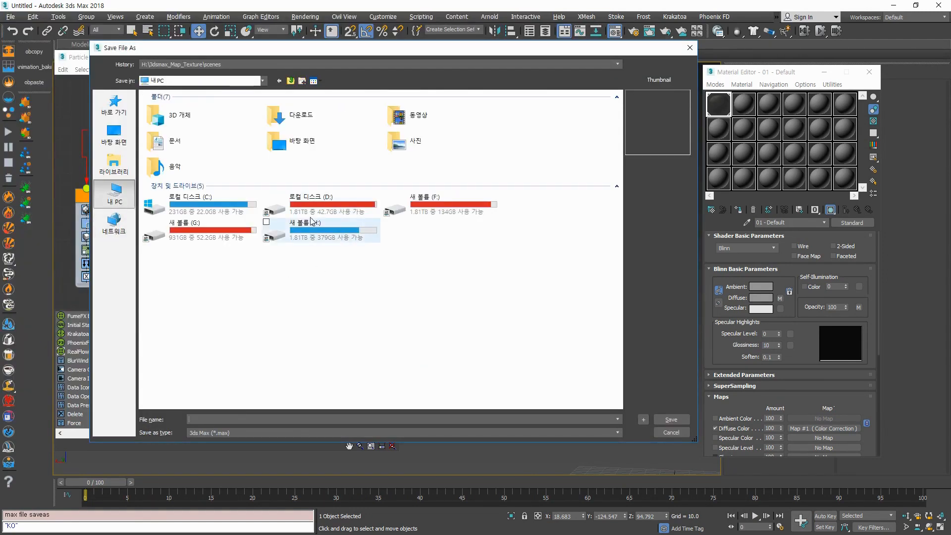
double_click(308, 211)
double_click(226, 106)
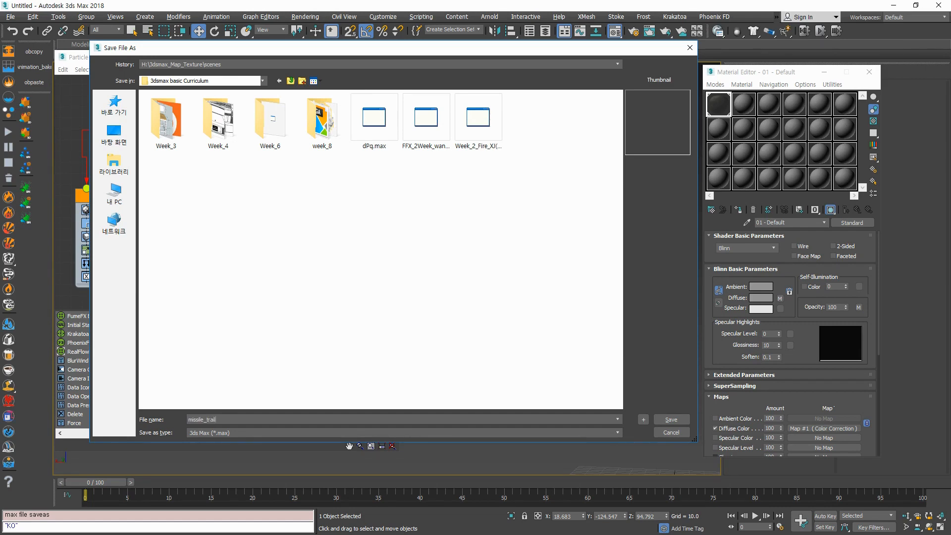
key("Return")
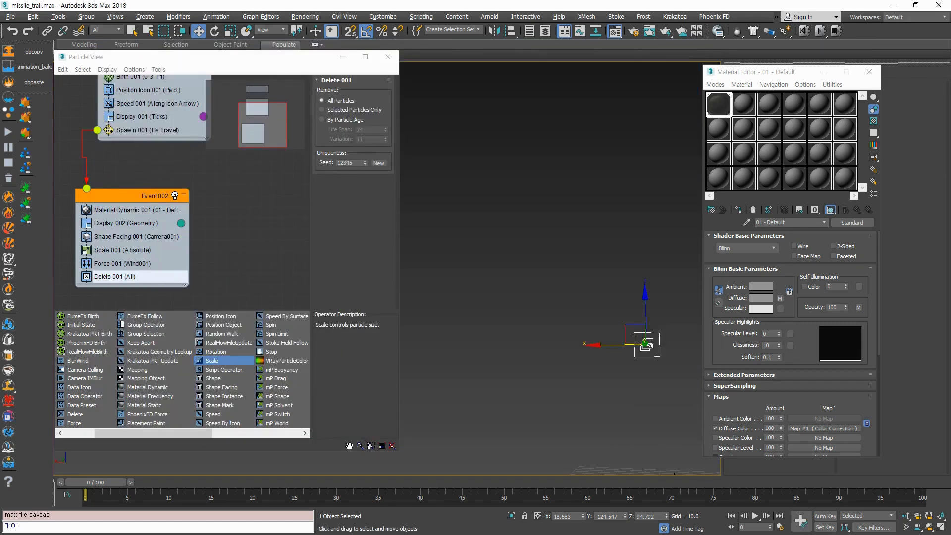
Step: Restart 3ds Max and reopen the recent scene missile_trail.max
left_click(939, 5)
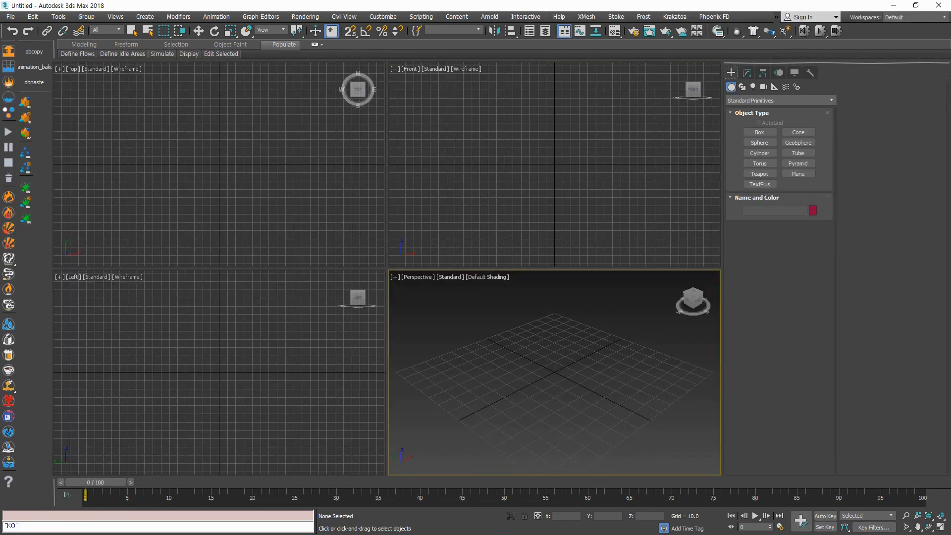
left_click(276, 192)
left_click(10, 16)
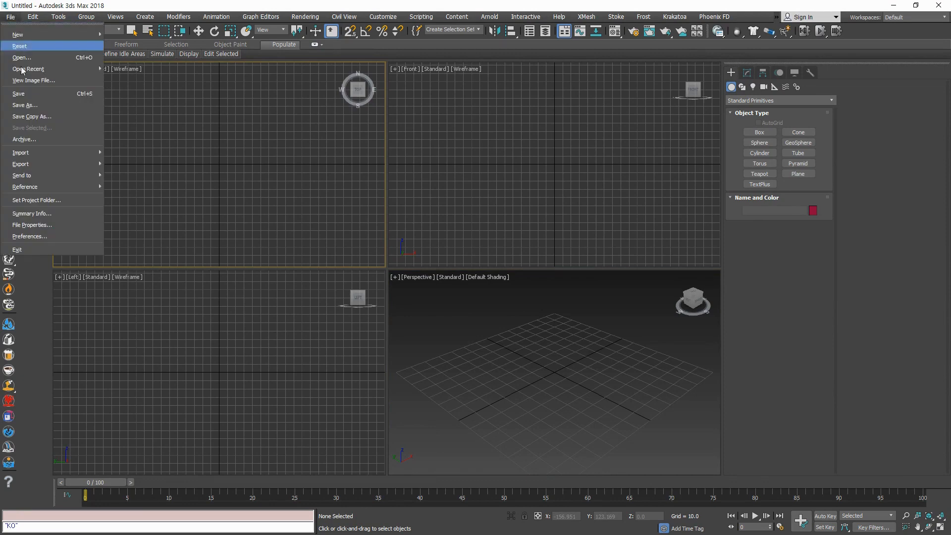
mouse_move(77, 70)
left_click(171, 76)
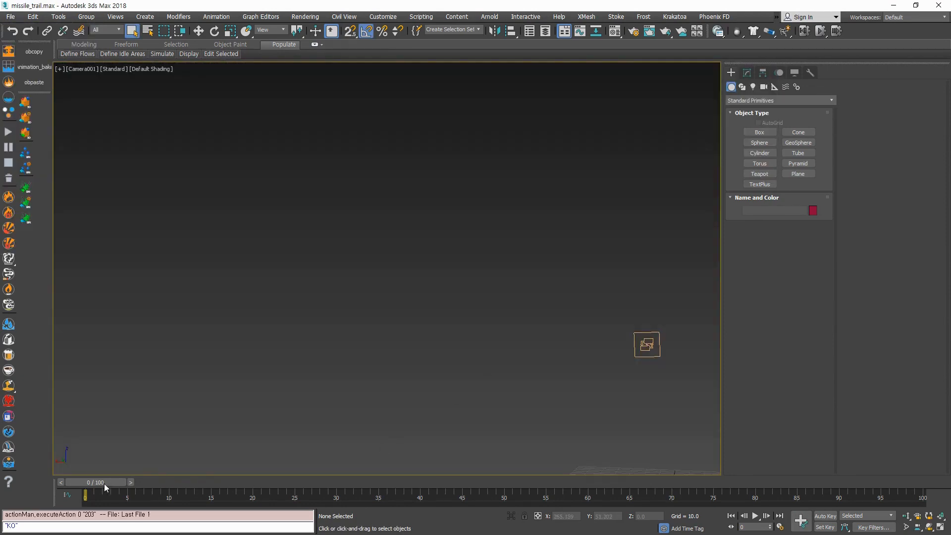
Step: Open Particle View, set Delete 001 in Event 002 to remove By Particle Age, and scrub to frame 84
left_click_drag(104, 483, 421, 483)
key("6")
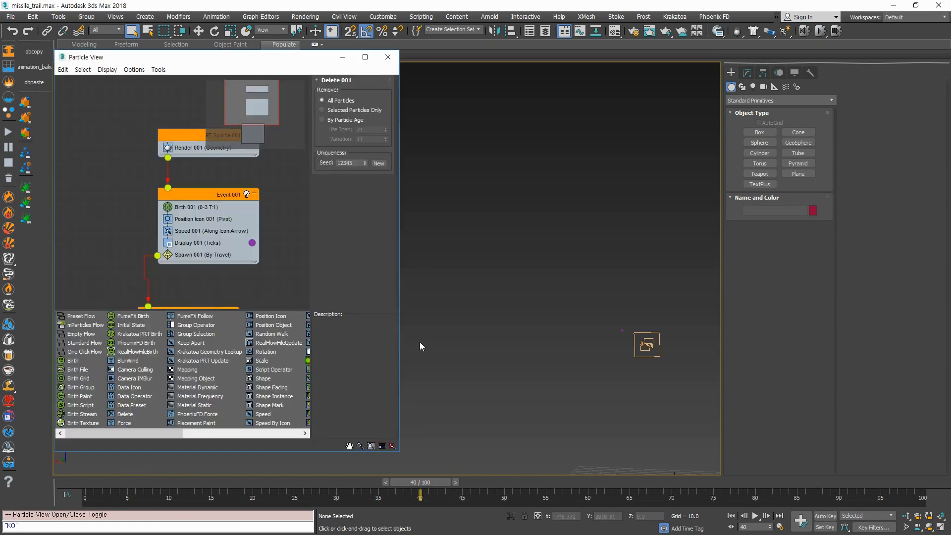
middle_click_drag(273, 274, 256, 241)
scroll(255, 241, "down", 1)
left_click(140, 294)
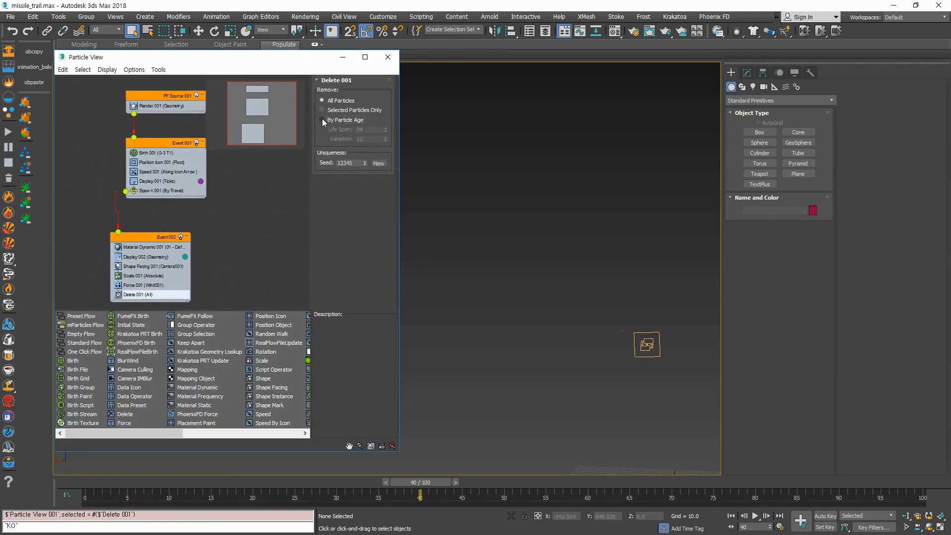
left_click(322, 120)
left_click_drag(421, 482, 784, 527)
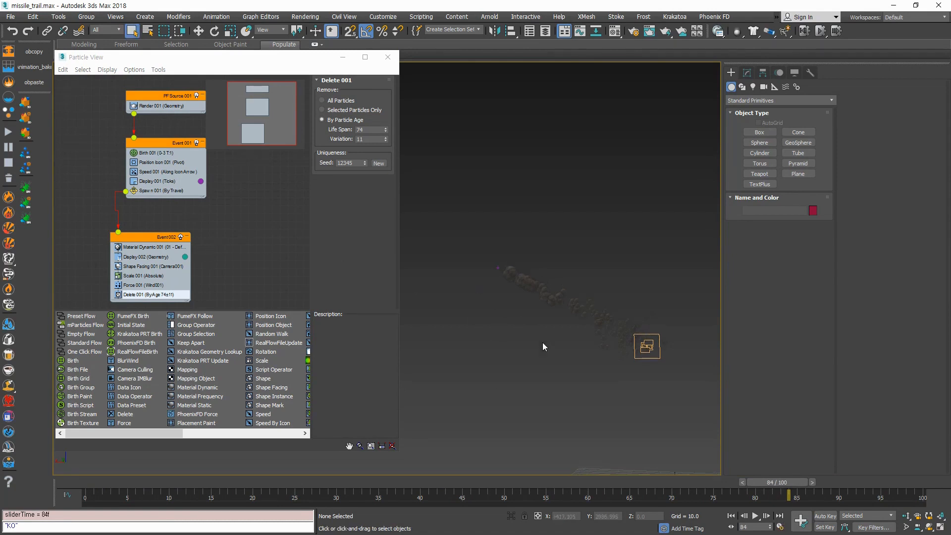
Step: Examine the Spawn 001 settings in Event 001 and scrub the timeline to frame 64 to inspect the trail
left_click(217, 293)
scroll(170, 264, "up", 2)
middle_click_drag(229, 262, 208, 255)
left_click(134, 164)
middle_click_drag(261, 218, 227, 232)
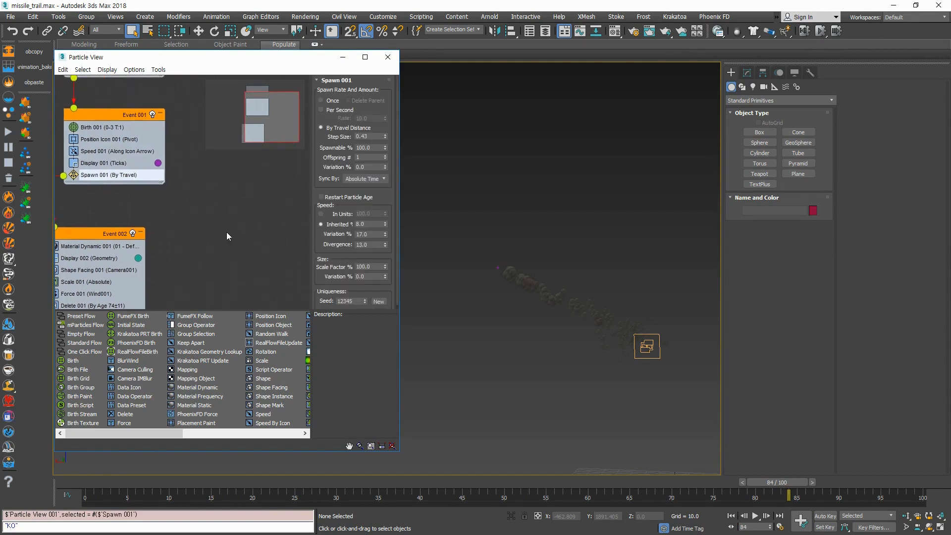
scroll(227, 232, "down", 1)
left_click_drag(107, 478, 619, 489)
Step: Set the Life Span of Delete 001 to 98 and scrub to frame 86 to check the trail
left_click(108, 298)
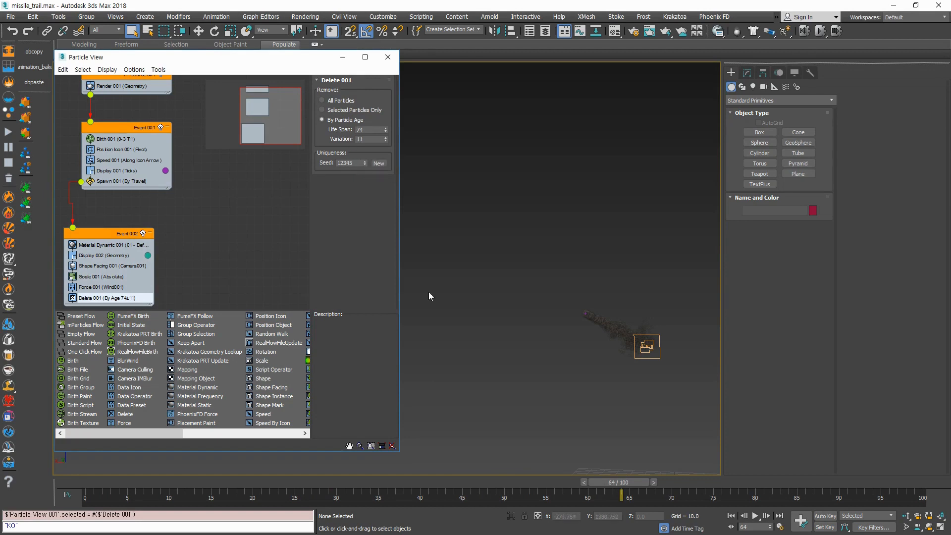
middle_click_drag(195, 263, 255, 228)
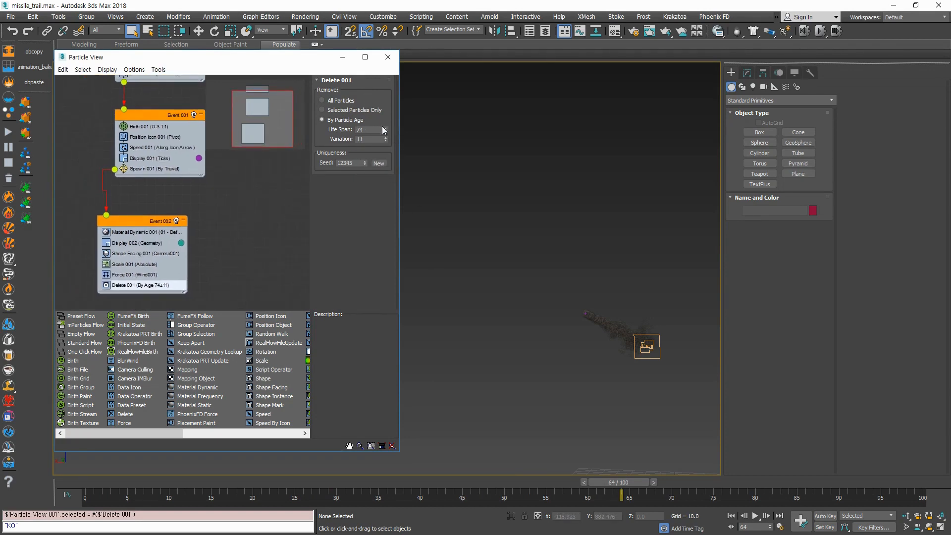
left_click_drag(385, 129, 387, 117)
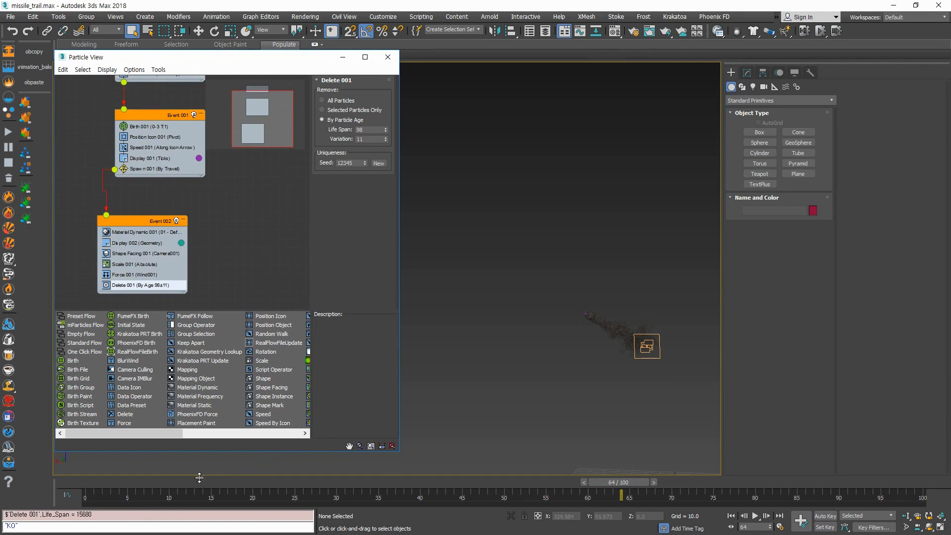
left_click_drag(199, 477, 806, 480)
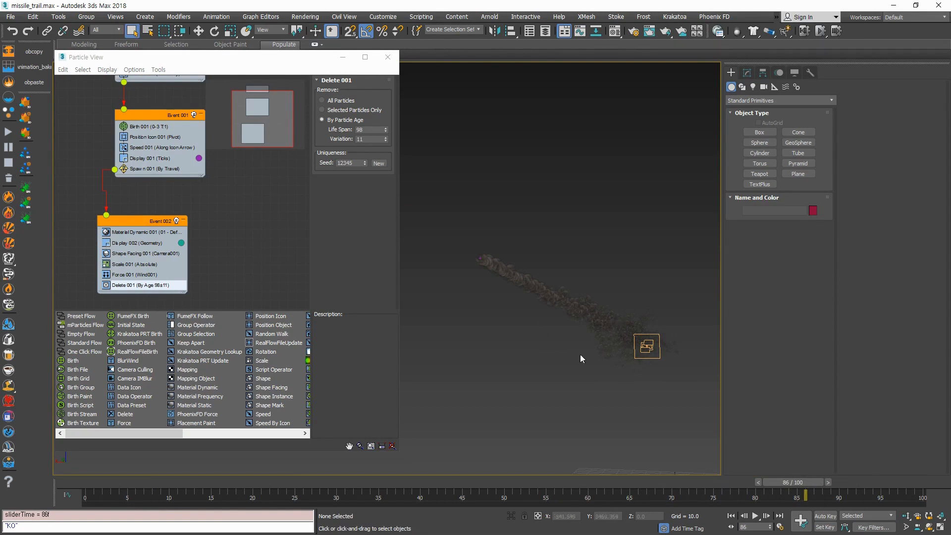
left_click(226, 248)
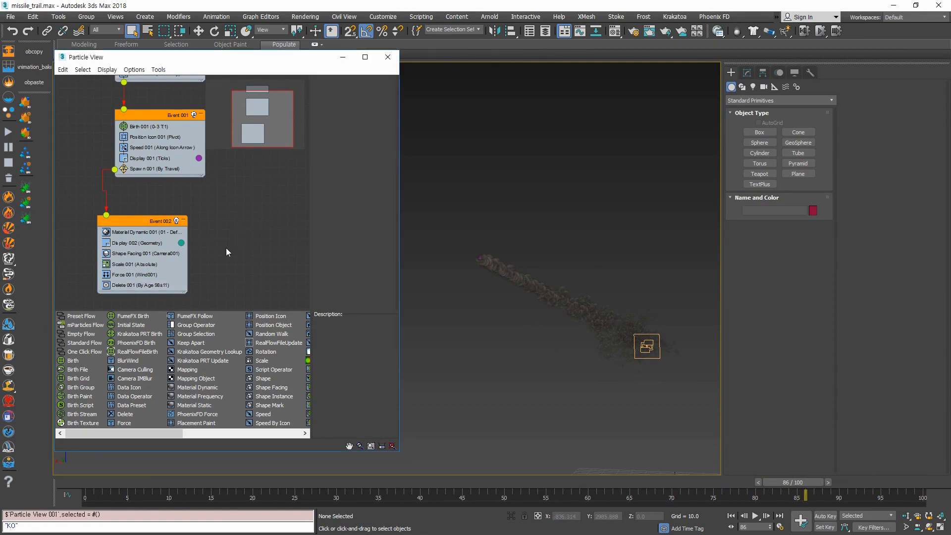
left_click(137, 284)
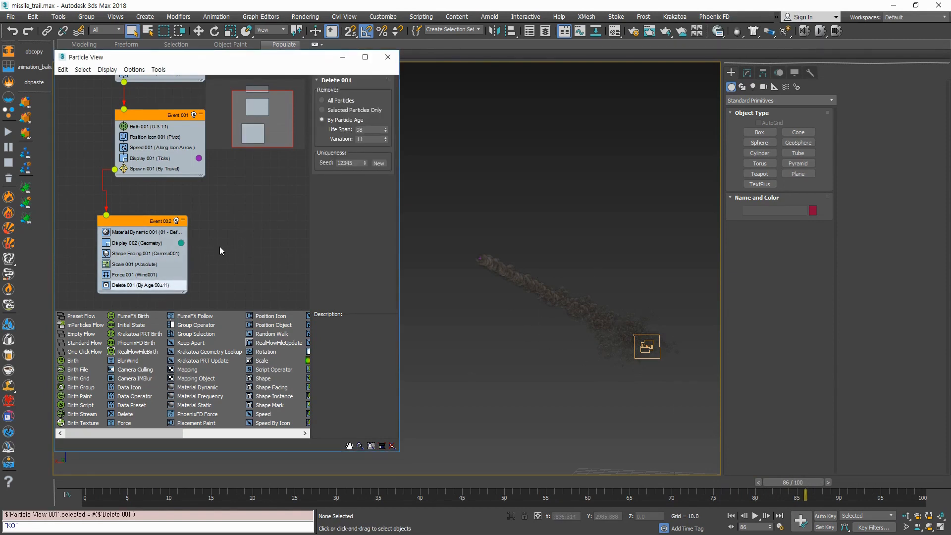
Step: Move Scale 001 below Force 001 in Event 002 and sync it by Particle Age, scrubbing the timeline after each change
scroll(275, 270, "up", 3)
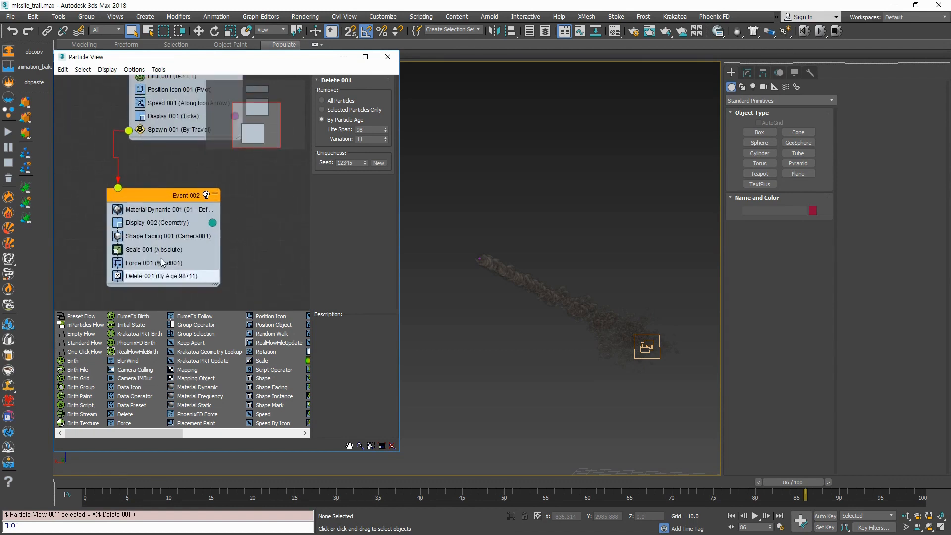
left_click(164, 250)
left_click_drag(170, 261, 165, 273)
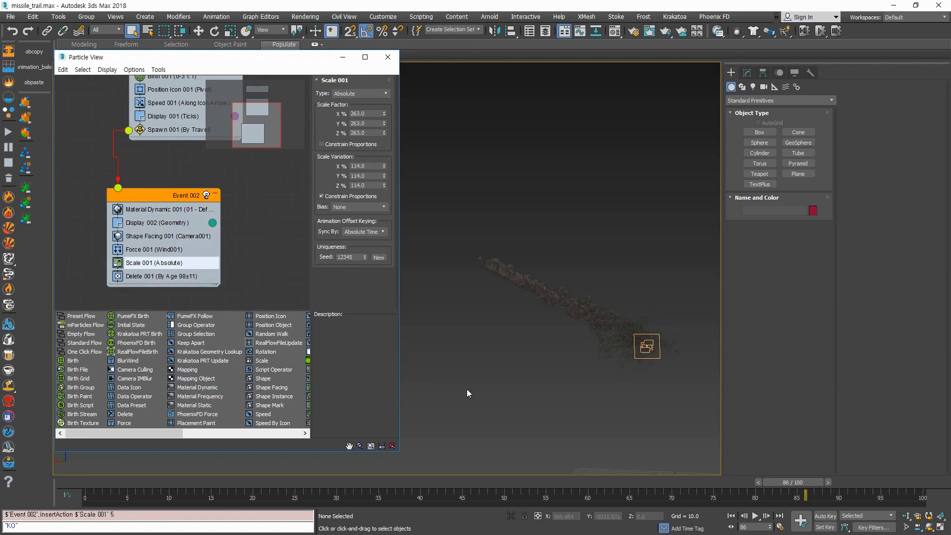
left_click_drag(99, 483, 868, 477)
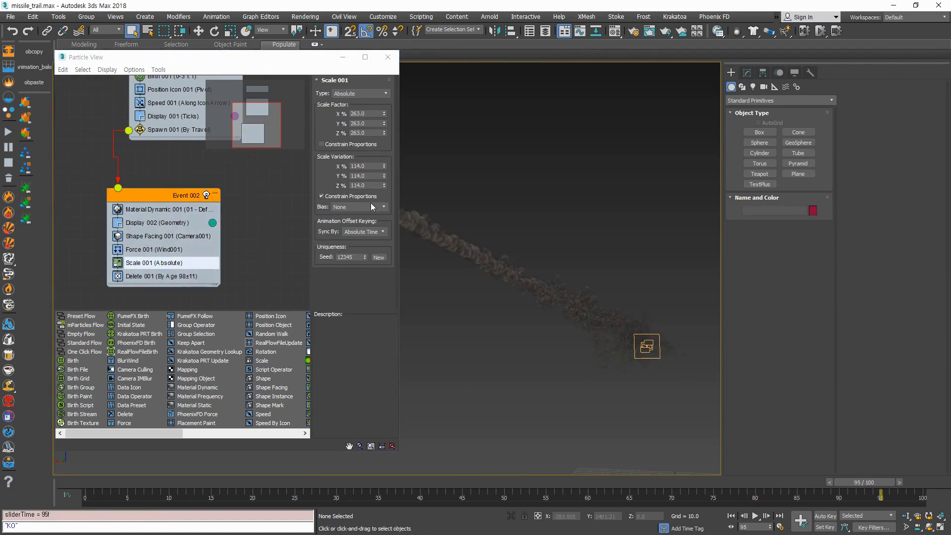
left_click(382, 233)
left_click(372, 248)
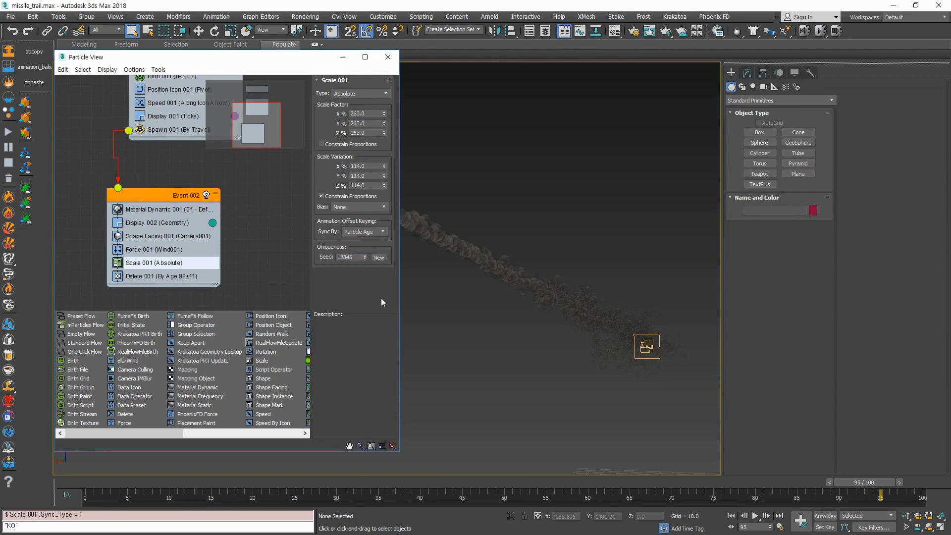
left_click_drag(77, 483, 835, 483)
Step: Try a Life Span of 89 for Delete 001, settle on 80, and scrub to frame 89 to check the trail
left_click(159, 276)
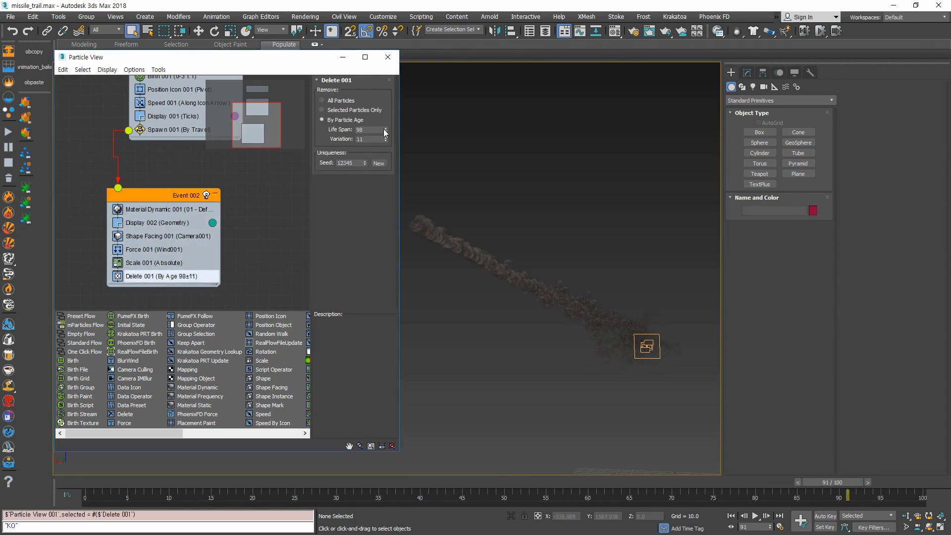
left_click_drag(385, 132, 385, 148)
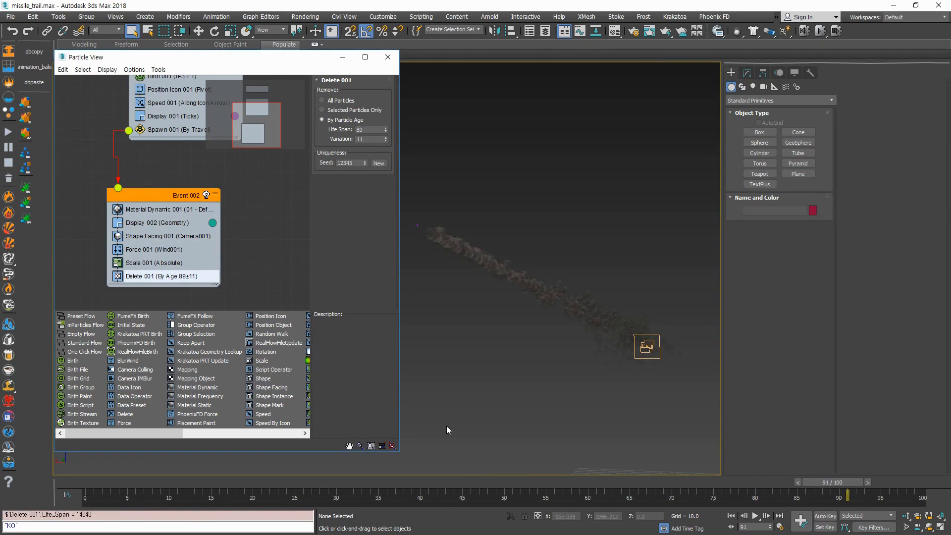
left_click_drag(846, 492, 688, 486)
left_click(386, 131)
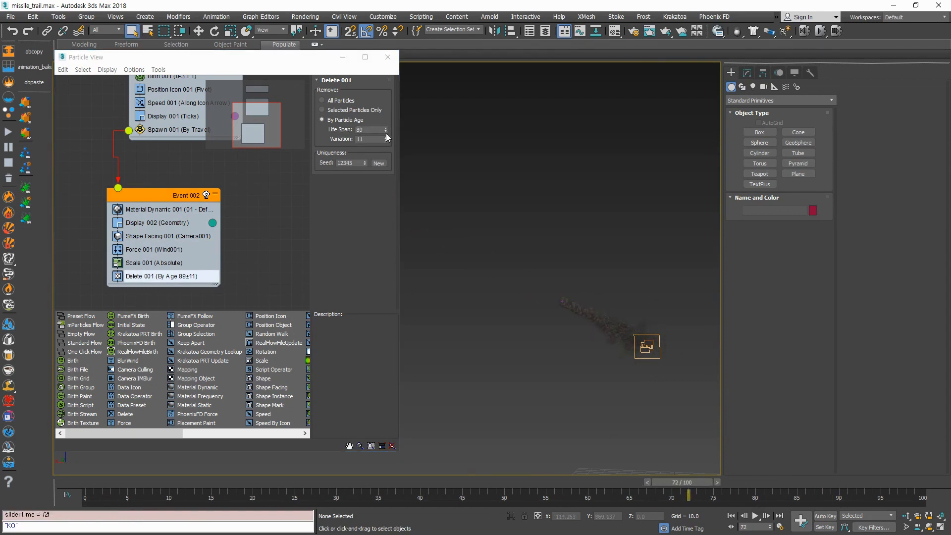
left_click_drag(388, 135, 387, 140)
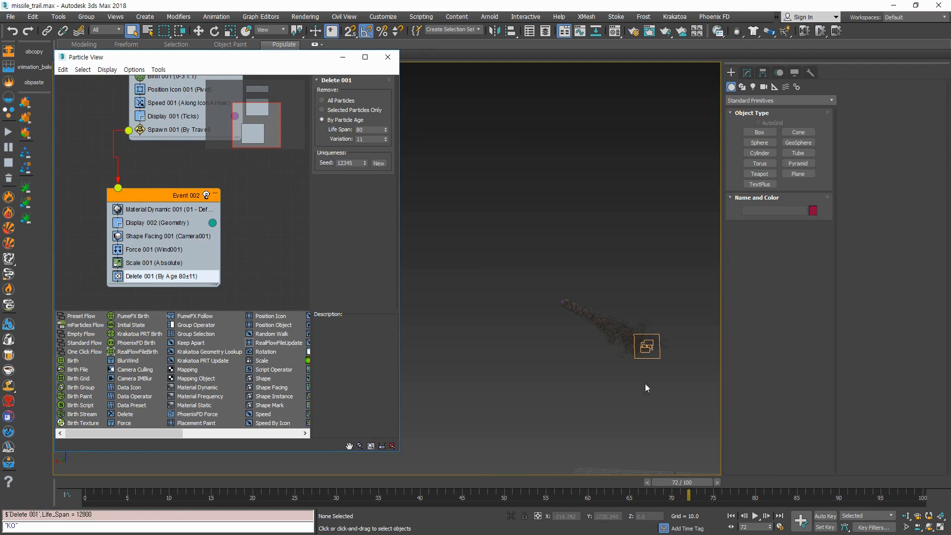
left_click_drag(680, 483, 824, 472)
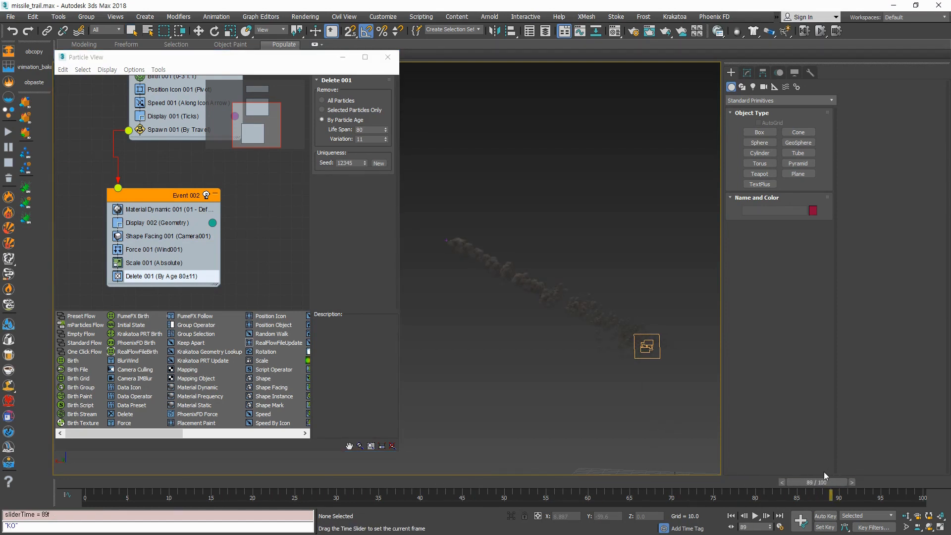
key("q")
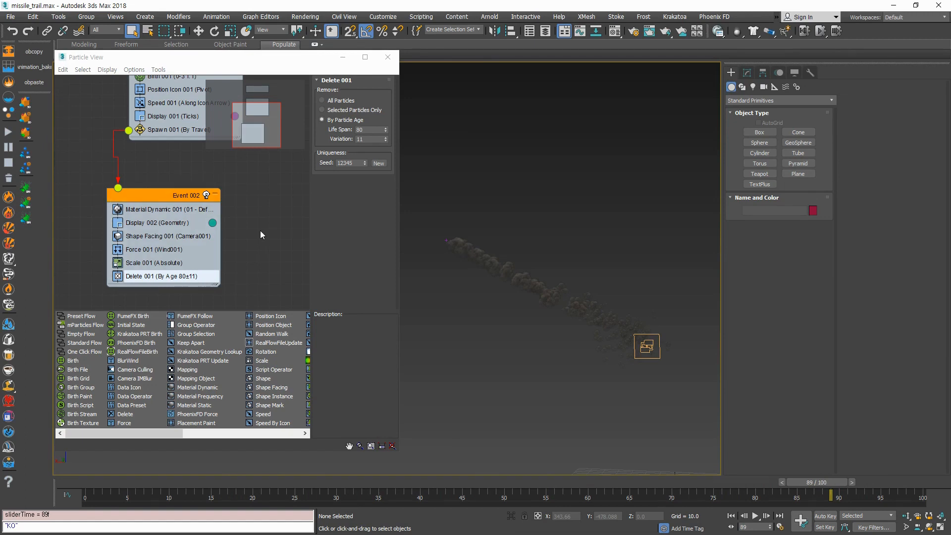
Step: Set Scale 001's Scale Variation to 41%, its Scale Factor to X 299% and Y 284%, and constrain the factor's proportions
left_click(164, 263)
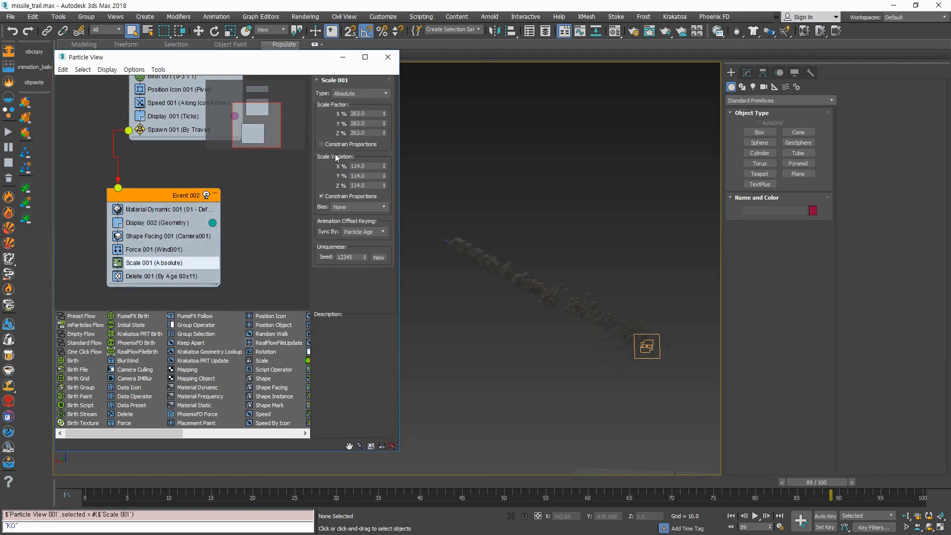
left_click_drag(385, 170, 386, 192)
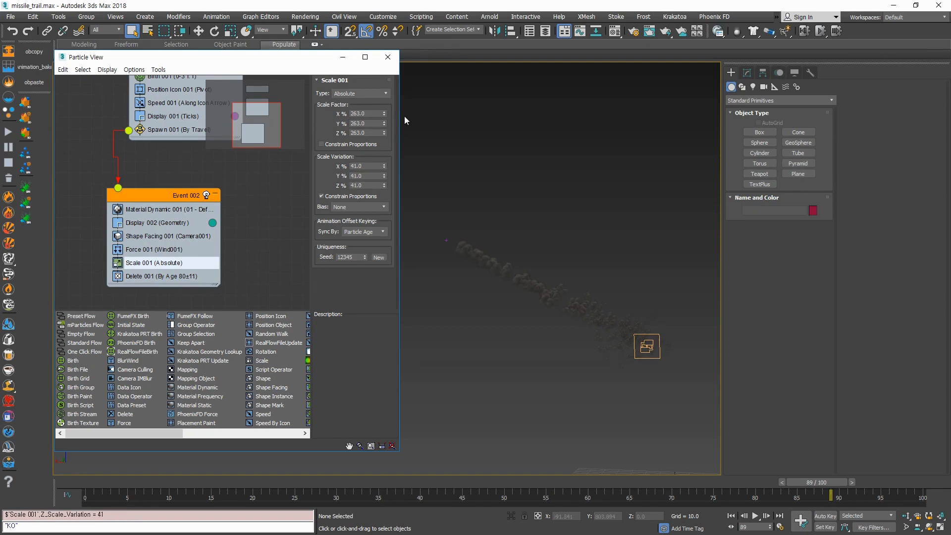
mouse_move(384, 115)
left_mouse_down()
mouse_move(389, 95)
mouse_move(391, 103)
left_mouse_up()
left_click_drag(385, 122, 385, 112)
left_click(331, 143)
Step: Change the Scale 001 type to Overwrite Once and scrub to frame 89 to check the particle sizes
left_click(360, 93)
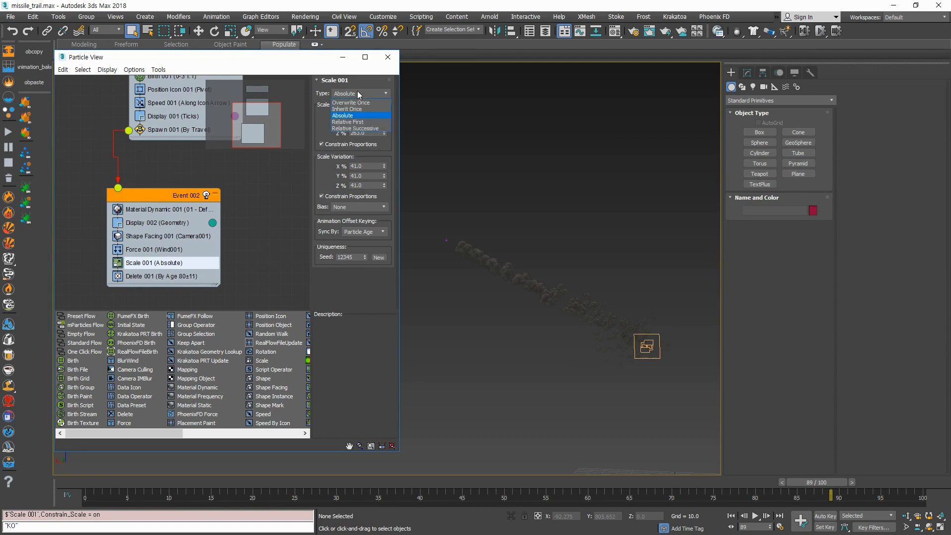
left_click(350, 103)
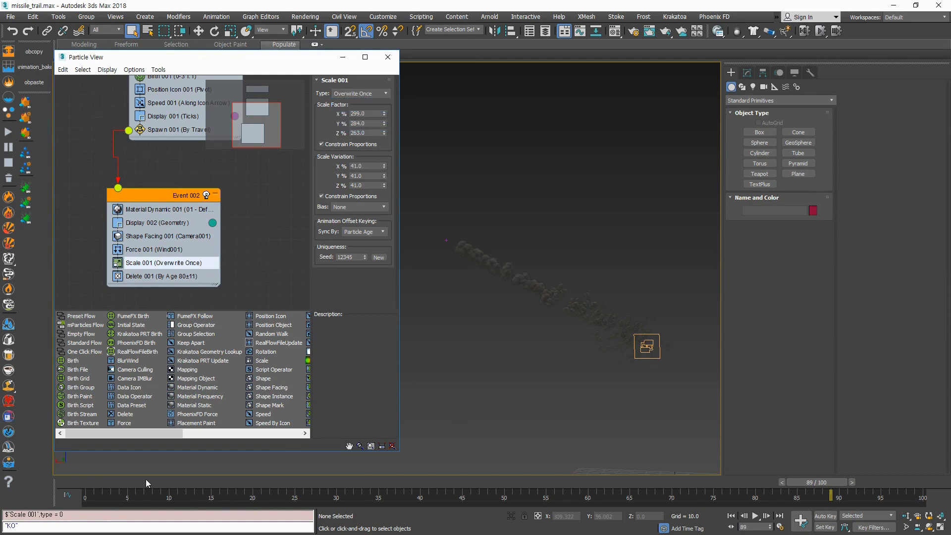
left_click_drag(148, 483, 811, 470)
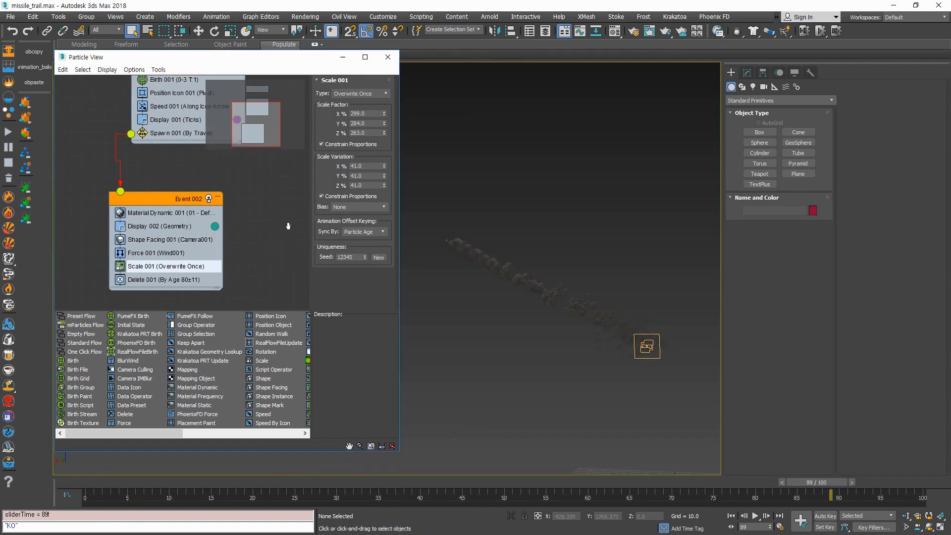
Step: Try syncing Spawn 001 by Particle Age and scrub from the start to frame 84 to check the trail
scroll(76, 156, "up", 2)
left_click(162, 155)
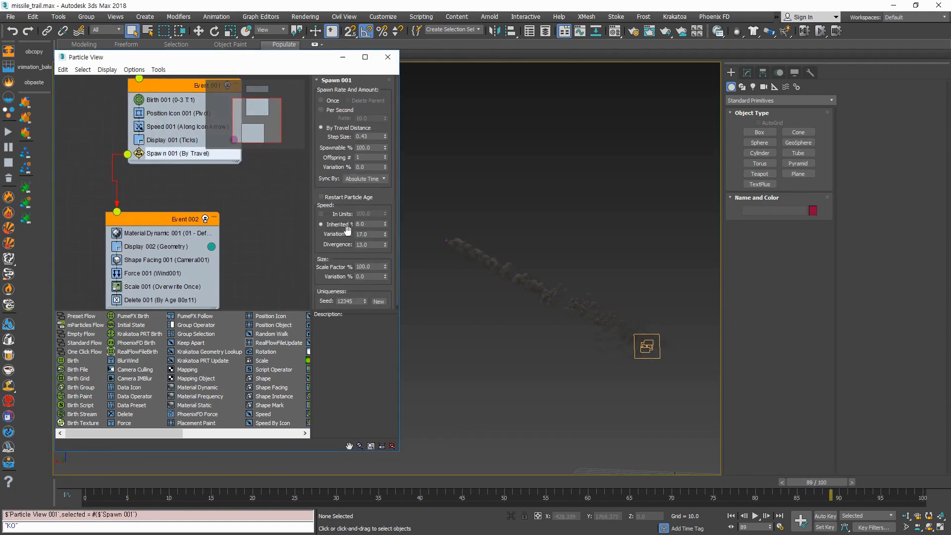
scroll(326, 225, "down", 1)
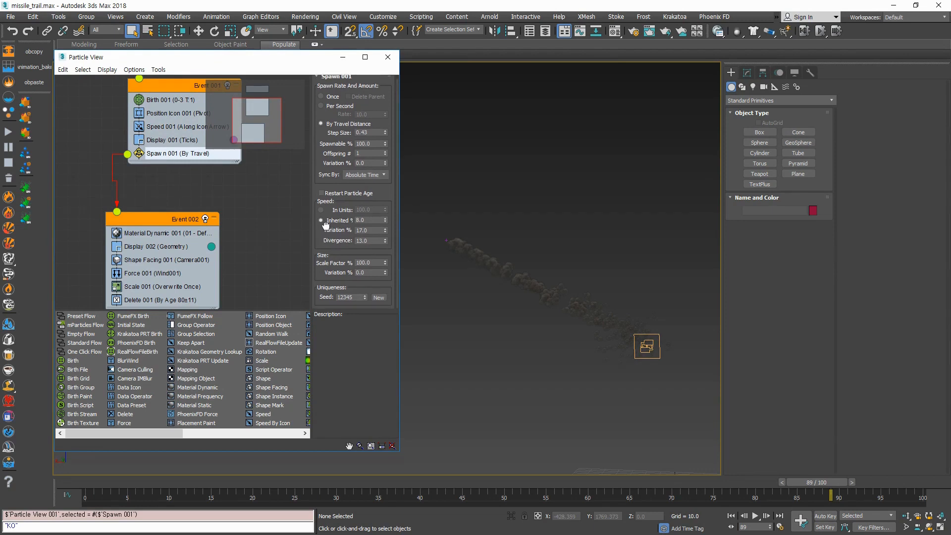
left_click(385, 176)
left_click(364, 190)
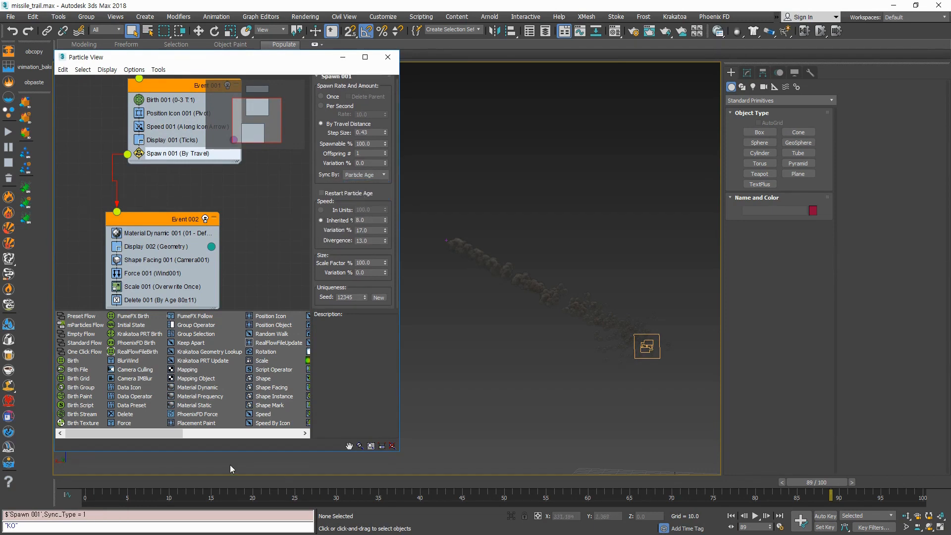
left_click(63, 483)
left_click_drag(63, 483, 747, 466)
Step: Set Birth 001's Emit Start and Emit Stop to 1, and scrub from frame 0 to 80 to check the trail
middle_click_drag(254, 178, 240, 255)
left_click(167, 217)
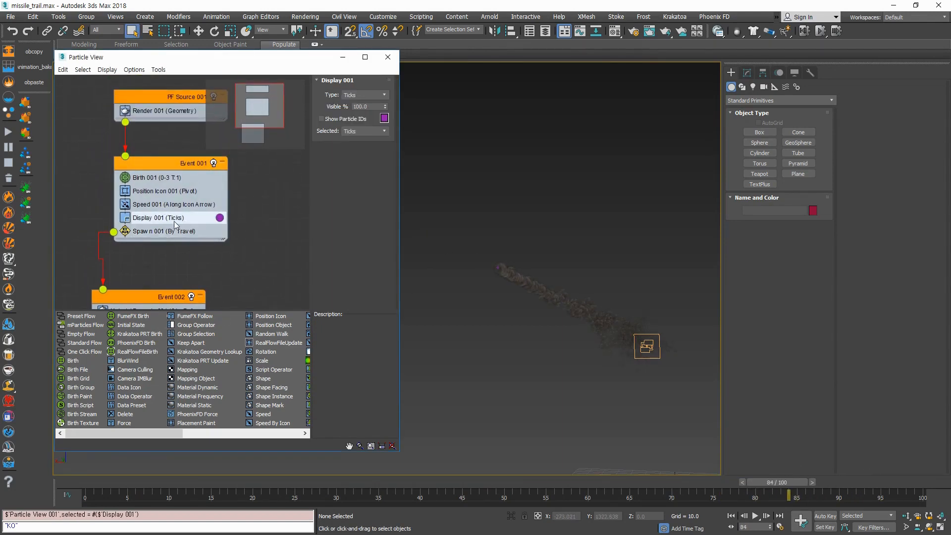
left_click(158, 177)
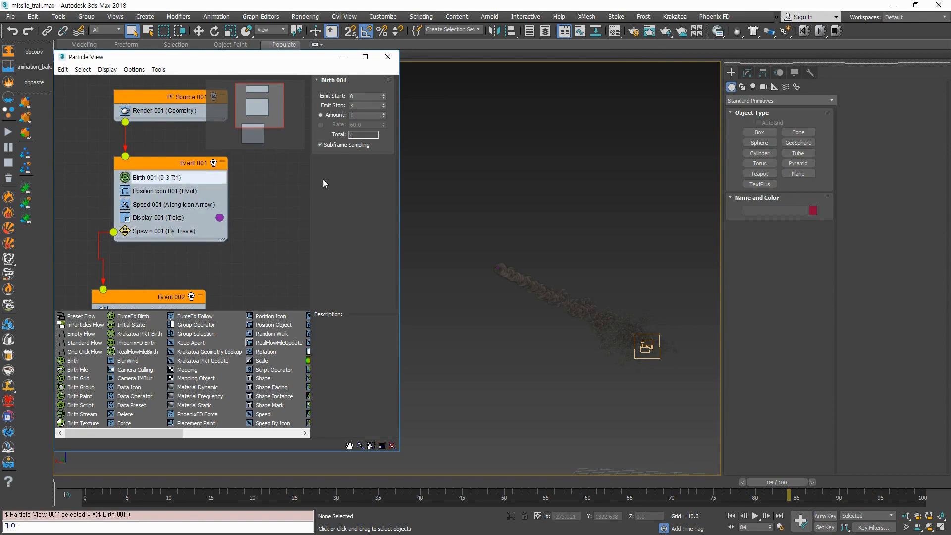
left_click(386, 107)
left_click(383, 94)
left_click(55, 481)
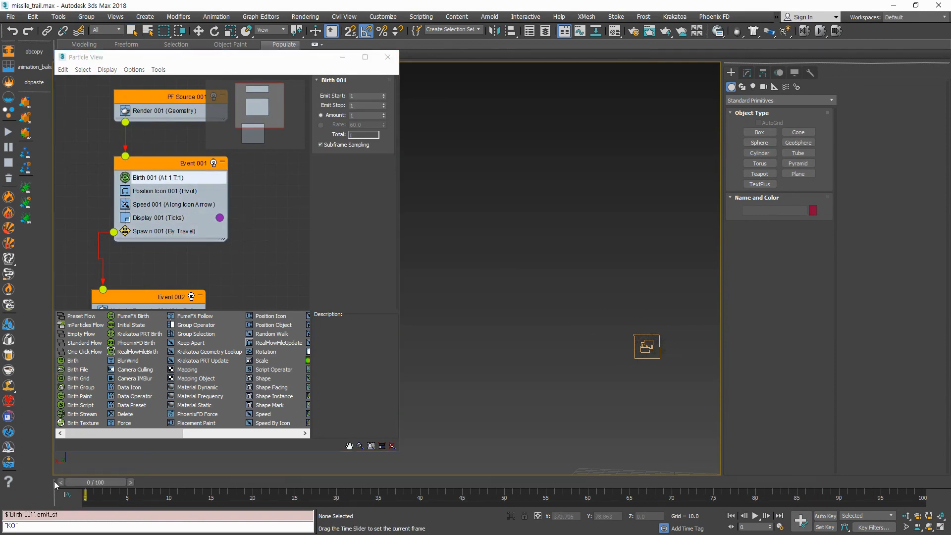
left_click_drag(55, 482, 755, 484)
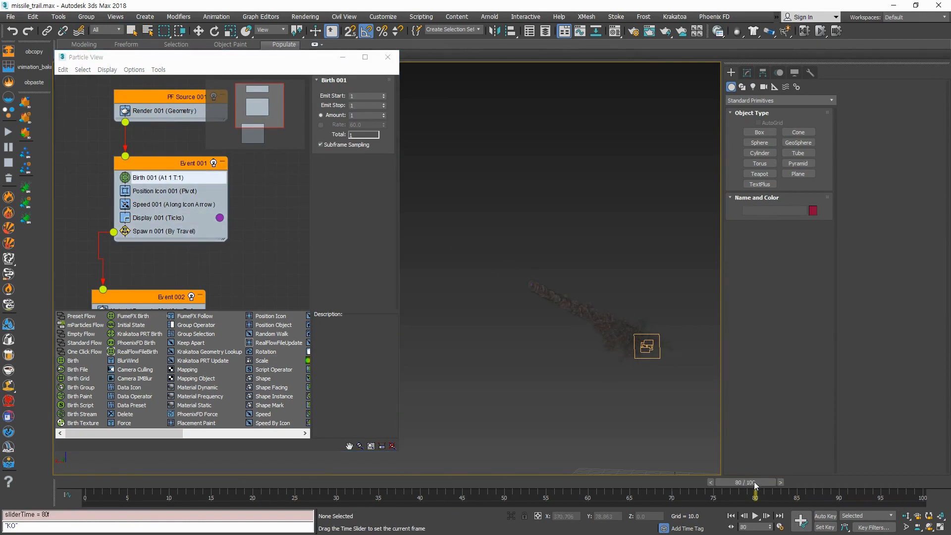
Step: Sync Spawn 001 by Absolute Time, enable Restart Particle Age, and scrub through the timeline to check the trail
left_click(164, 191)
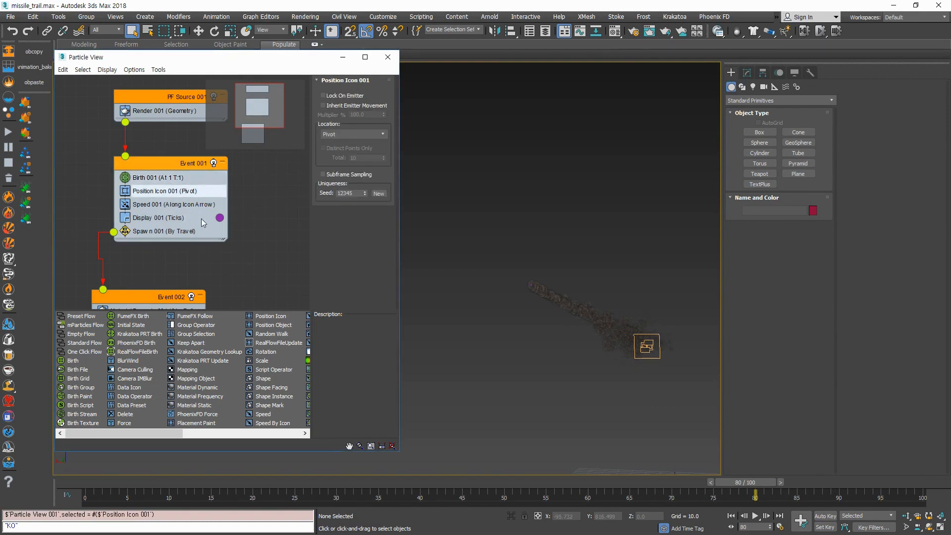
left_click(168, 204)
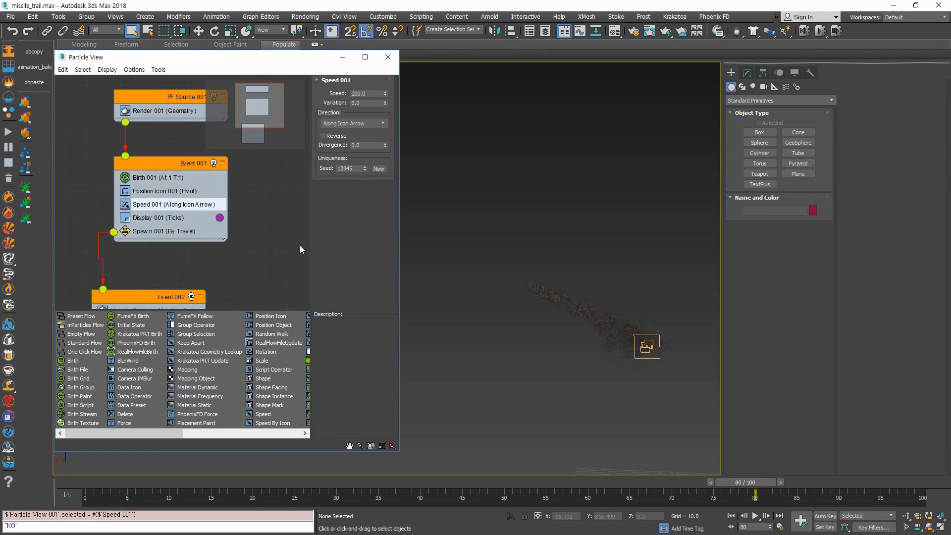
left_click(158, 218)
left_click(161, 235)
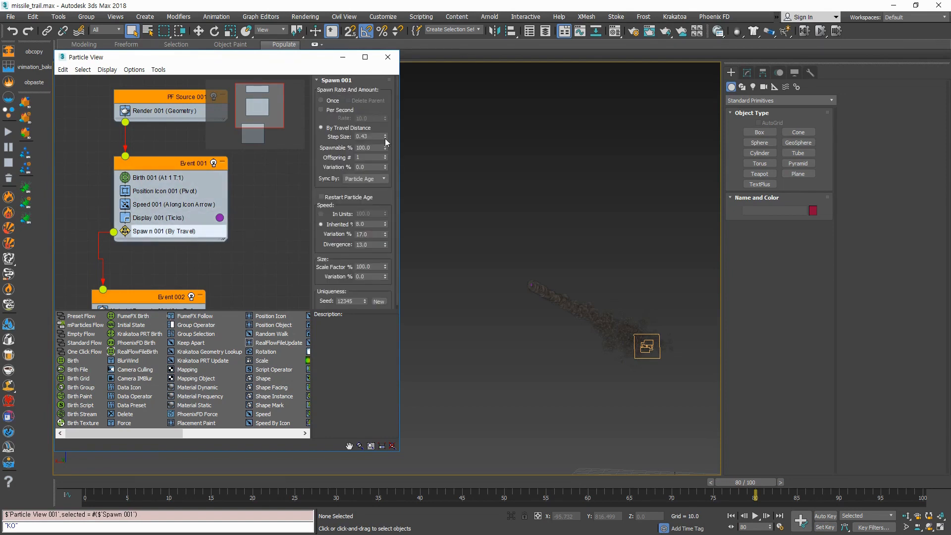
left_click_drag(316, 157, 317, 154)
left_click(365, 175)
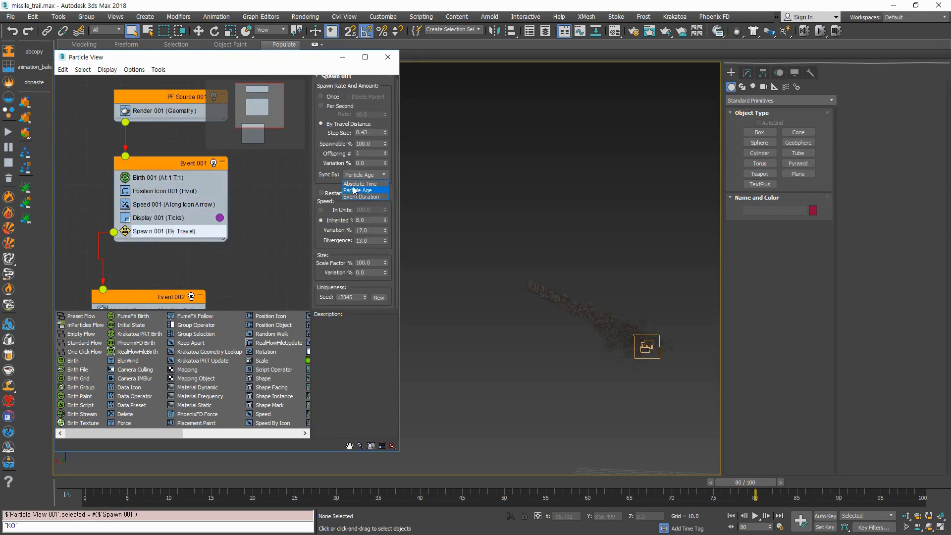
left_click(365, 182)
left_click(345, 194)
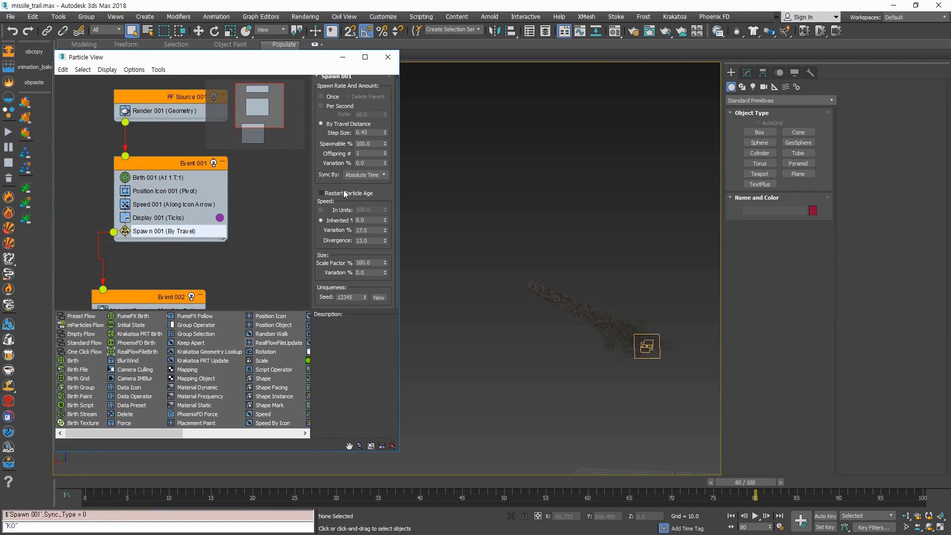
left_click_drag(99, 483, 922, 493)
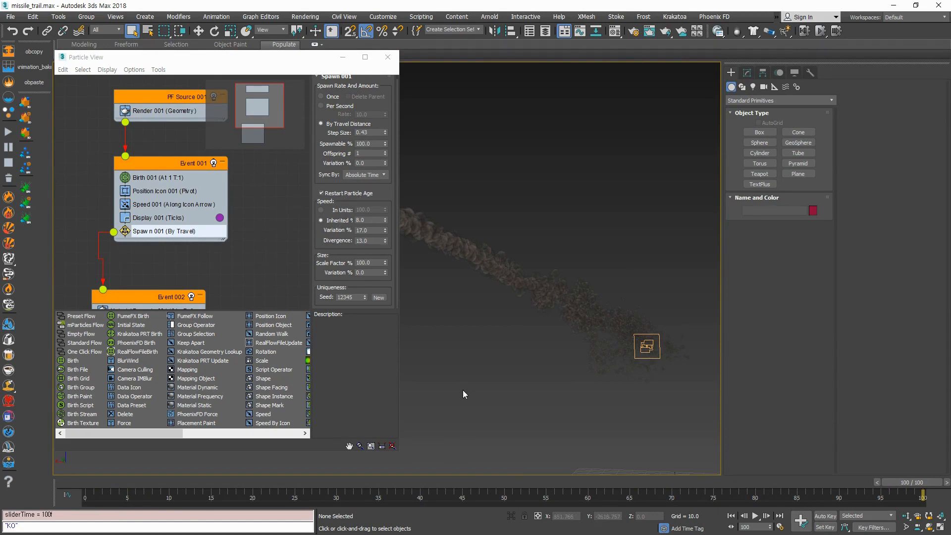
left_click_drag(99, 483, 861, 457)
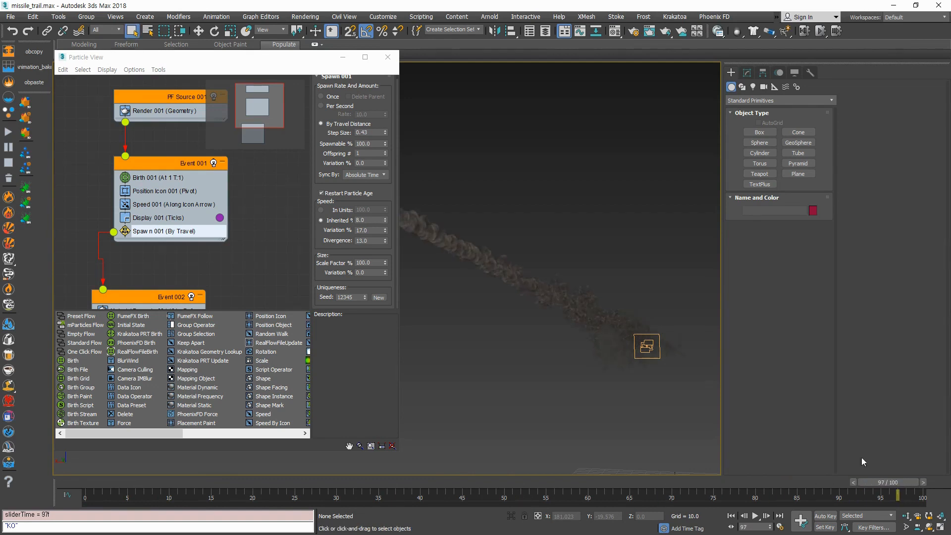
Step: Try a Life Span of 52 for Delete 001 in Event 002 and scrub to frame 100 to check the trail
middle_click_drag(236, 278, 236, 157)
scroll(222, 210, "down", 1)
left_click(184, 254)
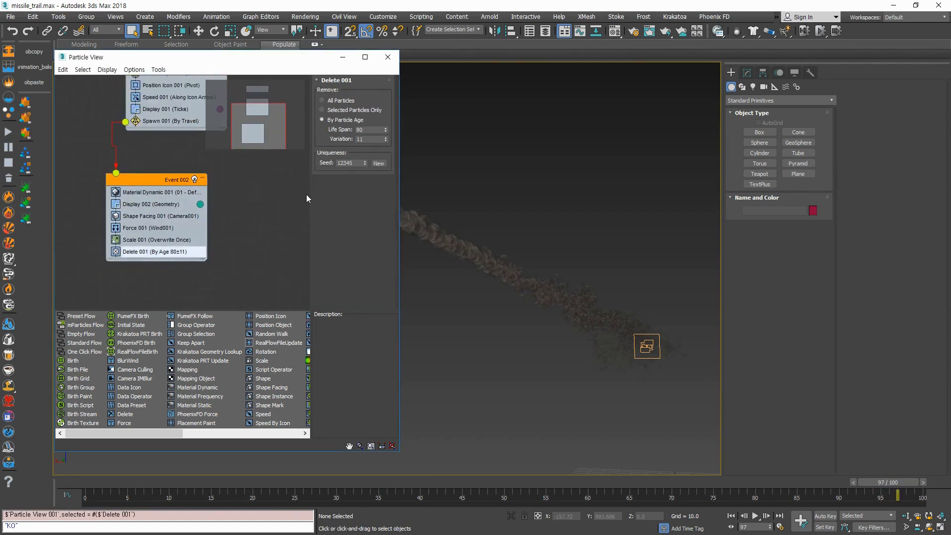
left_click_drag(386, 132, 387, 139)
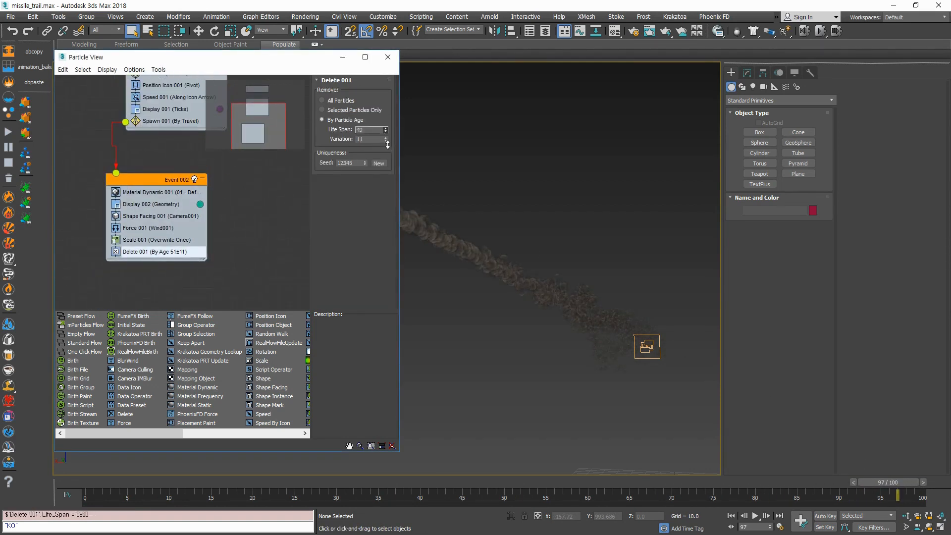
left_click_drag(161, 483, 923, 483)
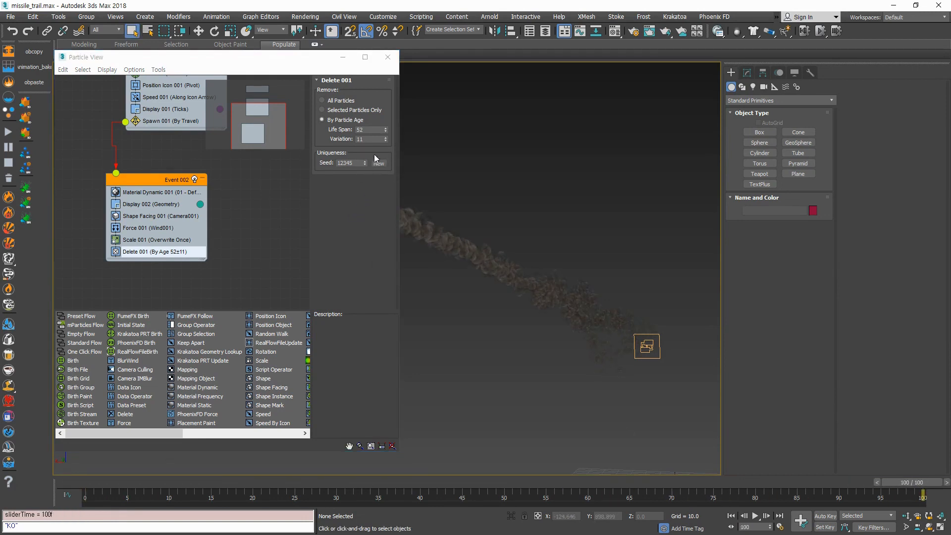
Step: Set Delete 001's Life Span to 36 and Variation to 10, move Particle View off the trail, and scrub to frame 98
left_click_drag(386, 140, 387, 135)
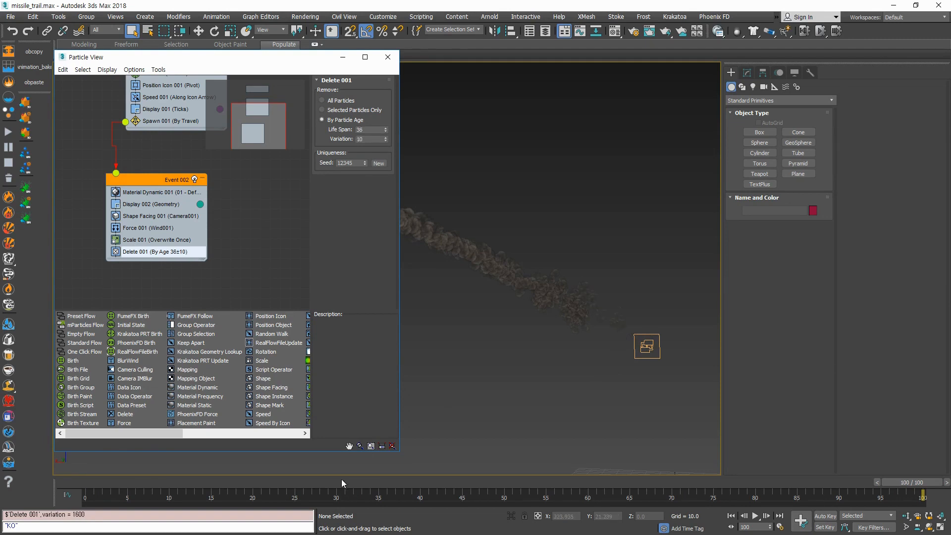
left_click_drag(341, 479, 912, 446)
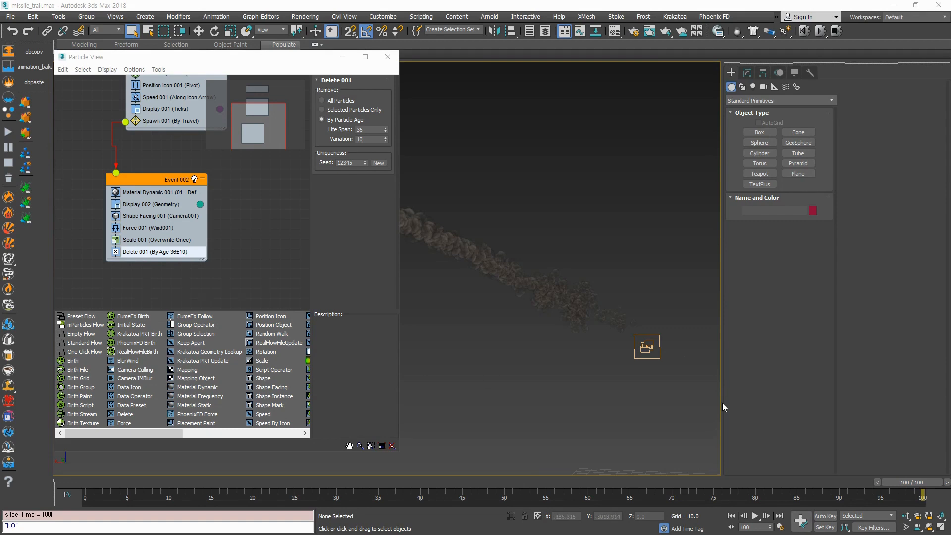
left_click_drag(126, 483, 914, 481)
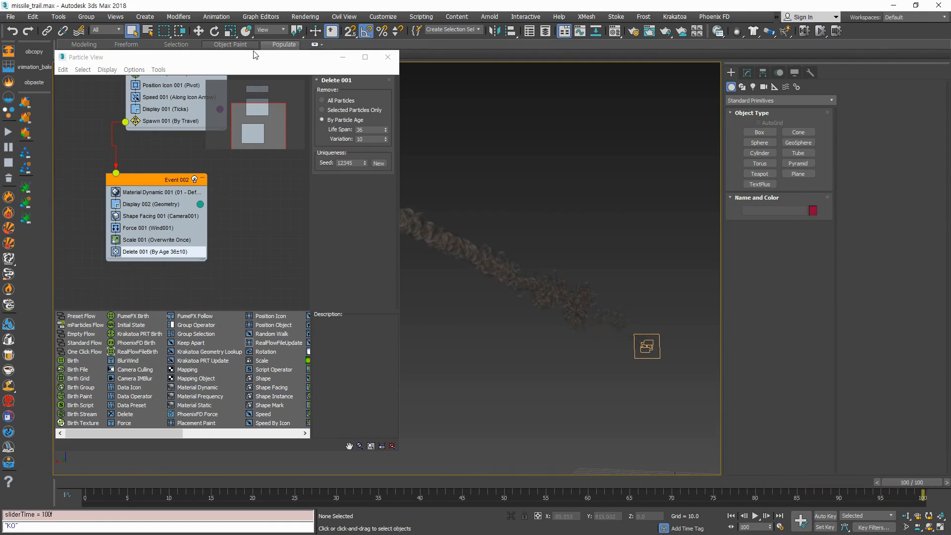
left_click_drag(227, 58, 718, 61)
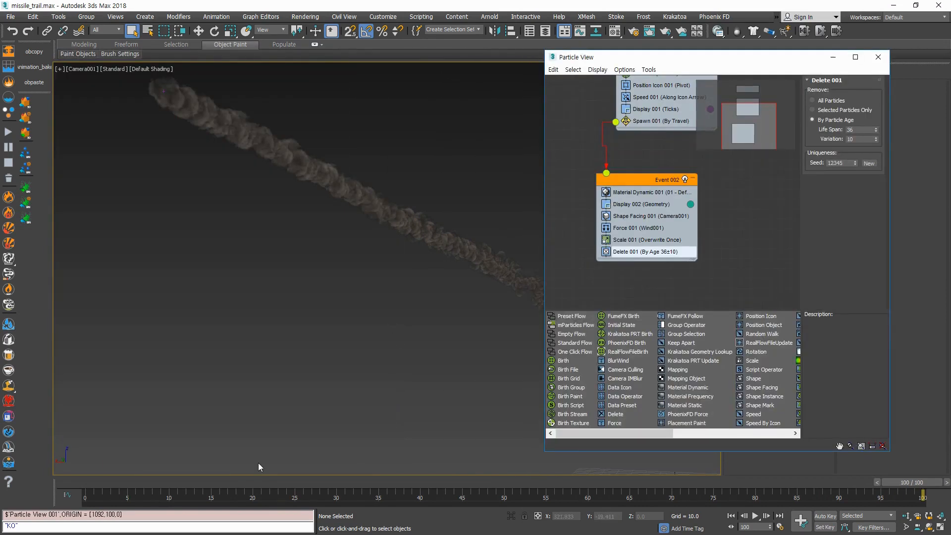
left_click_drag(128, 483, 896, 482)
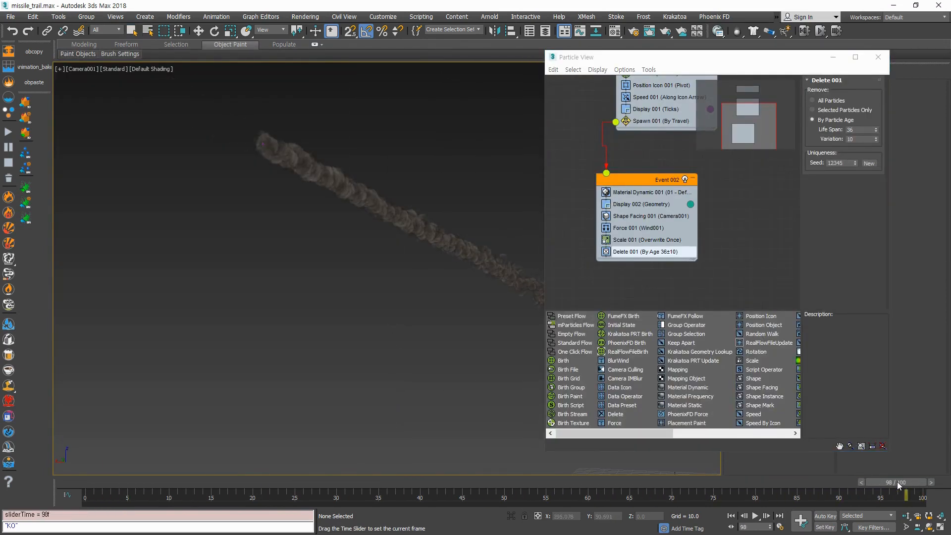
Step: Render frame 98 from Camera001, inspect the smoke trail up close, and close the rendered frame
left_click(709, 275)
middle_click_drag(703, 153, 705, 244)
middle_click_drag(721, 308, 728, 252)
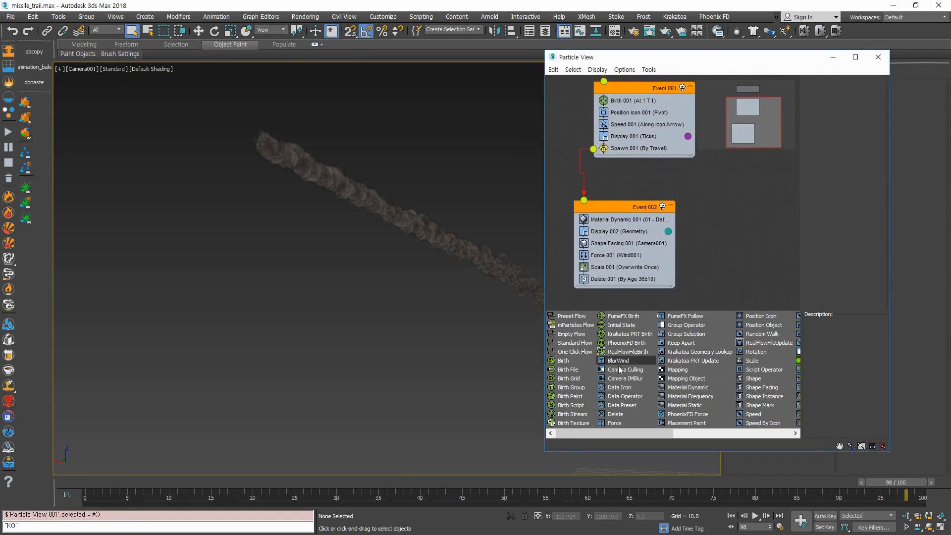
left_click_drag(617, 432, 644, 434)
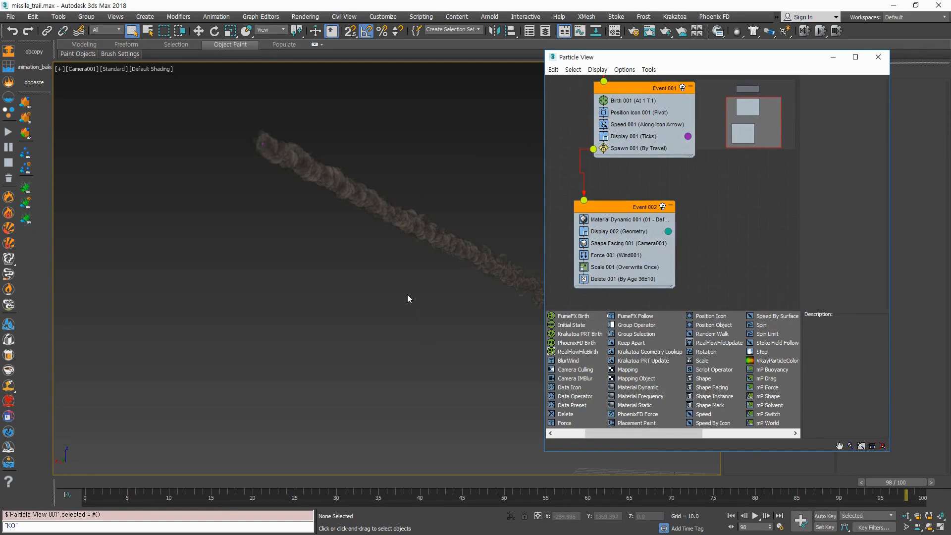
key("F9")
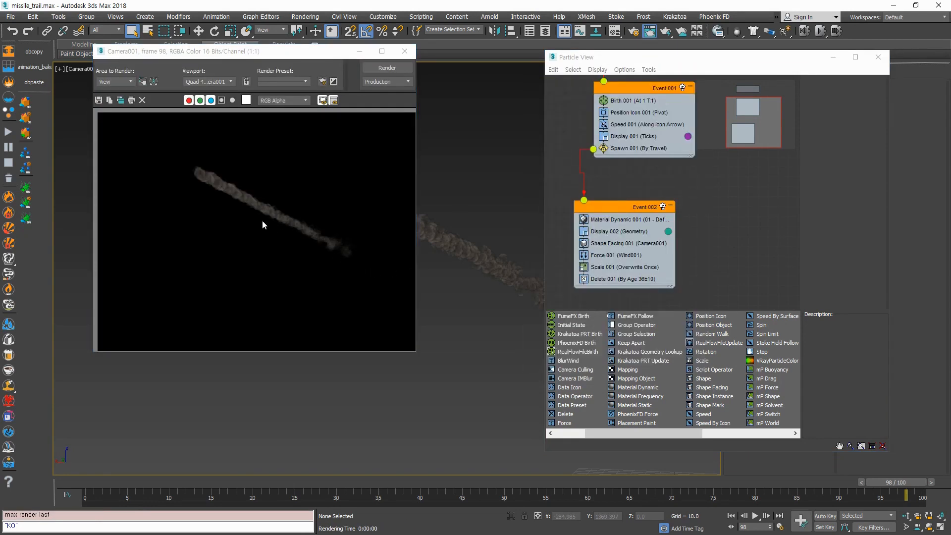
scroll(263, 220, "up", 2)
scroll(214, 181, "down", 1)
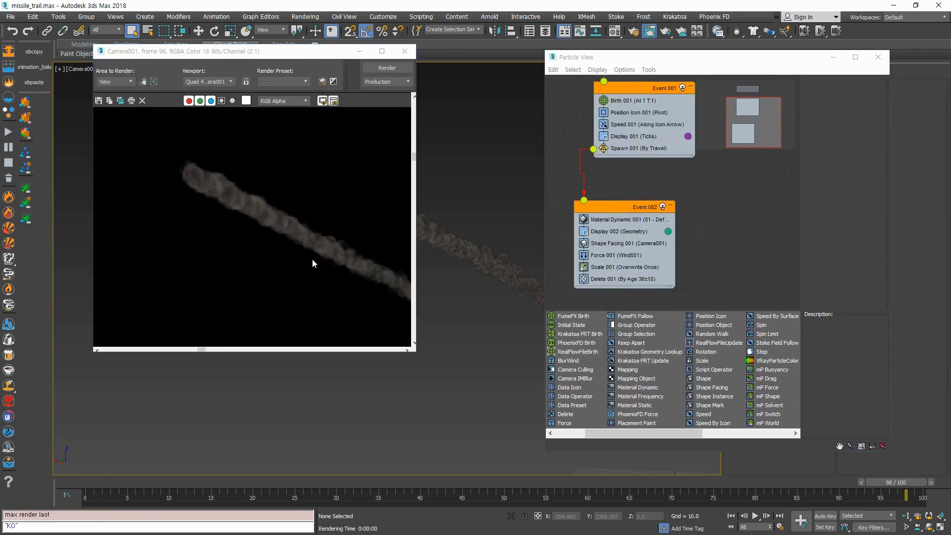
scroll(312, 258, "down", 2)
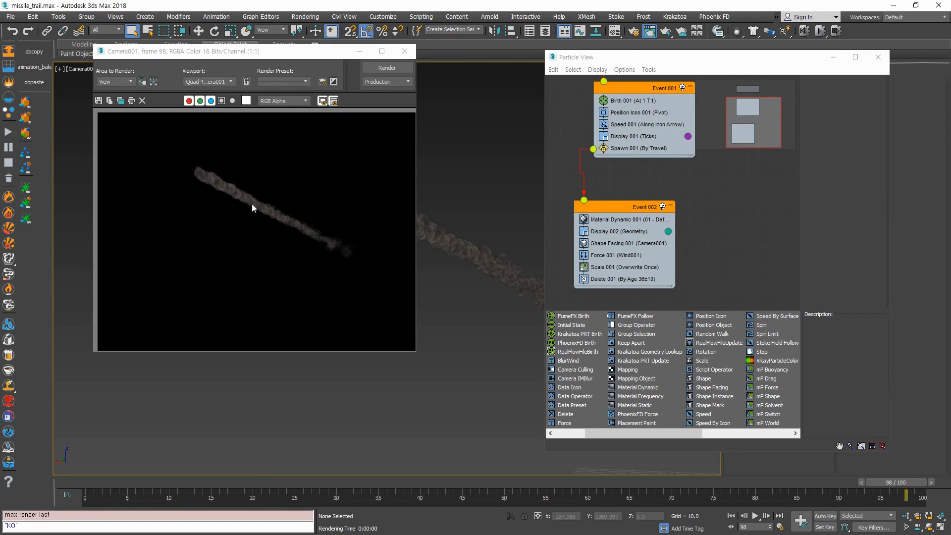
left_click(405, 51)
Step: Add a Rotation operator below Material Dynamic 001 in Event 002 and scrub the timeline to frame 99 to check the trail
left_click(696, 260)
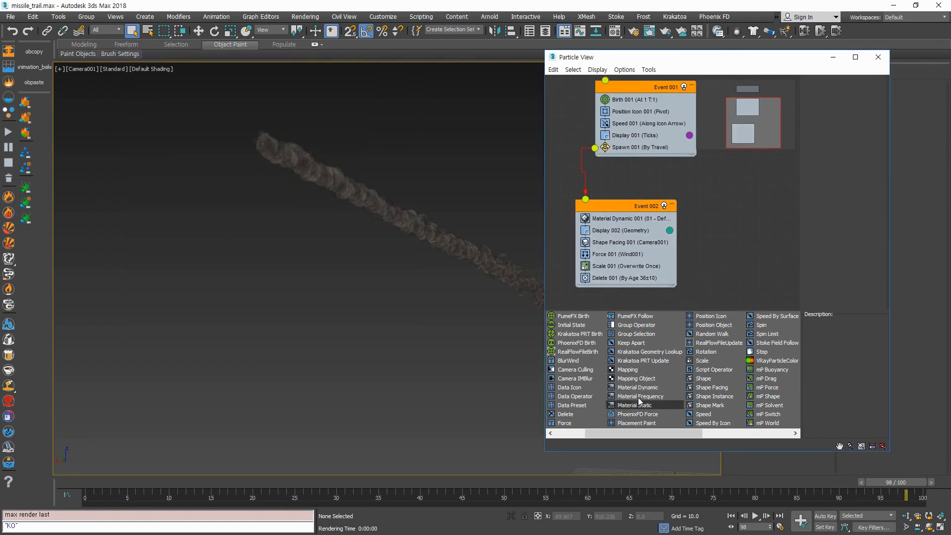
left_click_drag(706, 352, 629, 233)
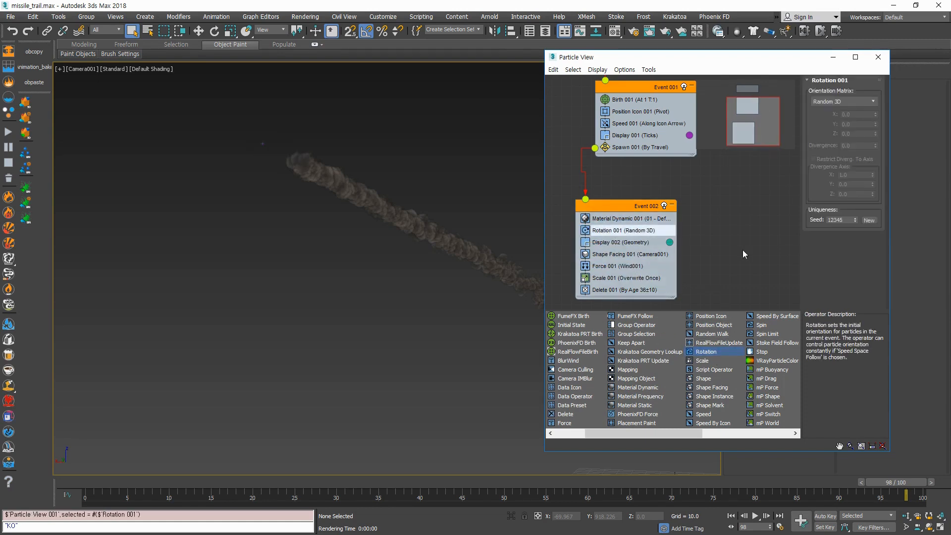
left_click(373, 190)
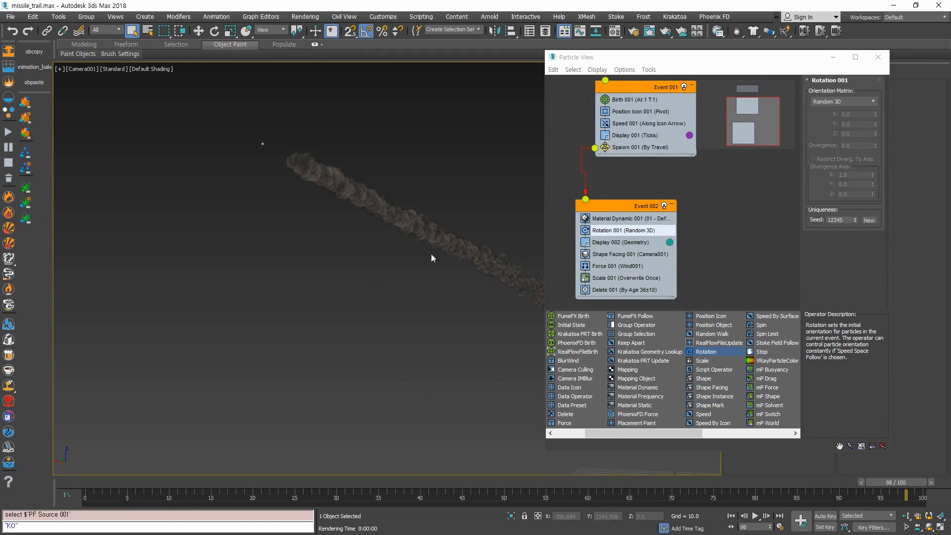
left_click_drag(90, 482, 897, 444)
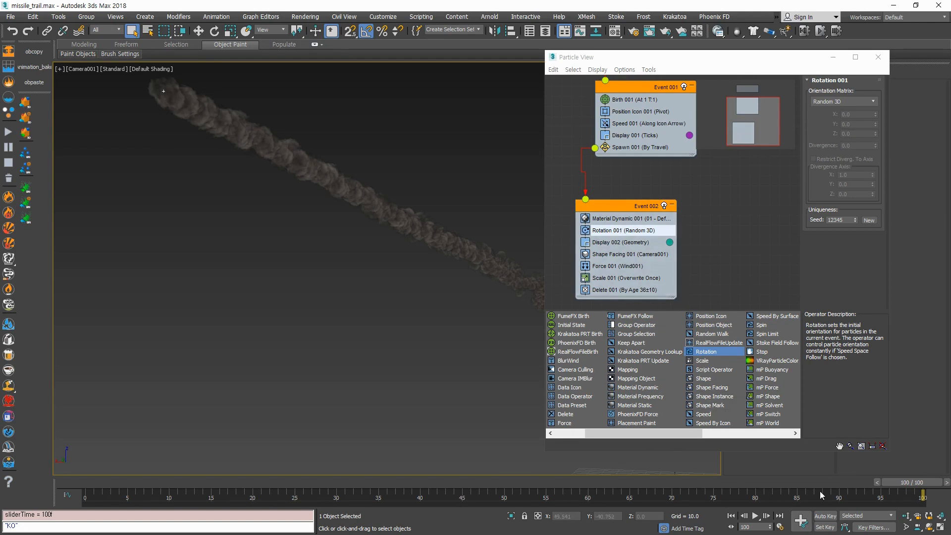
mouse_move(913, 484)
left_mouse_down()
mouse_move(333, 495)
mouse_move(905, 491)
left_mouse_up()
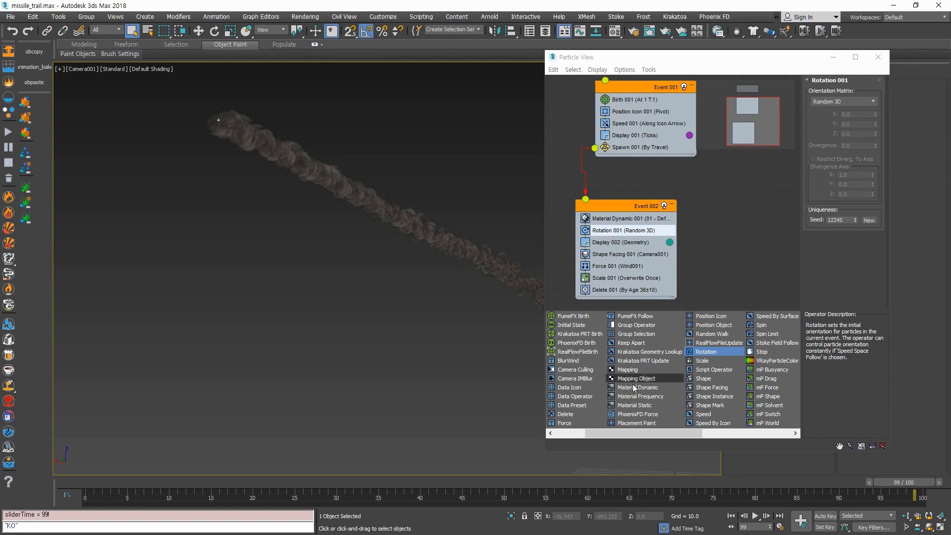
Step: Change the Scale 001 type to Absolute
left_click(625, 278)
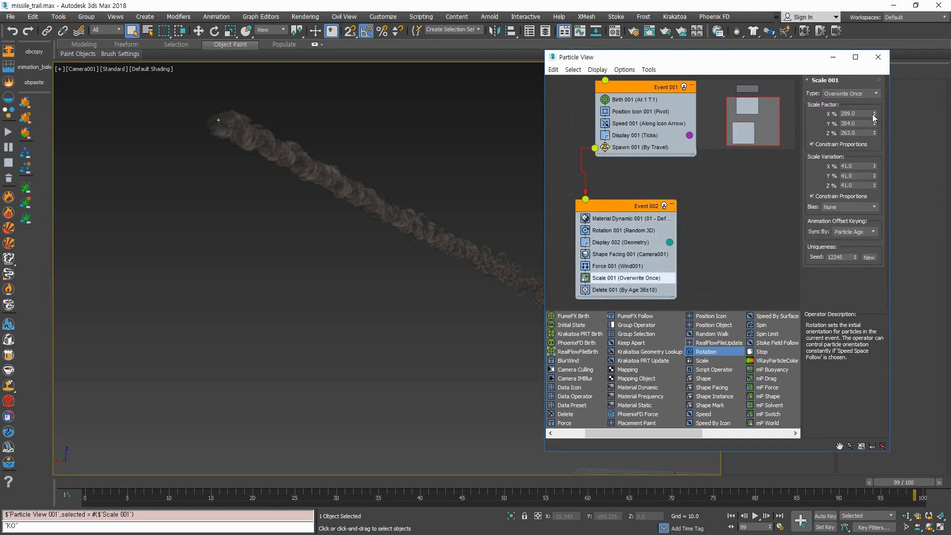
left_click(877, 94)
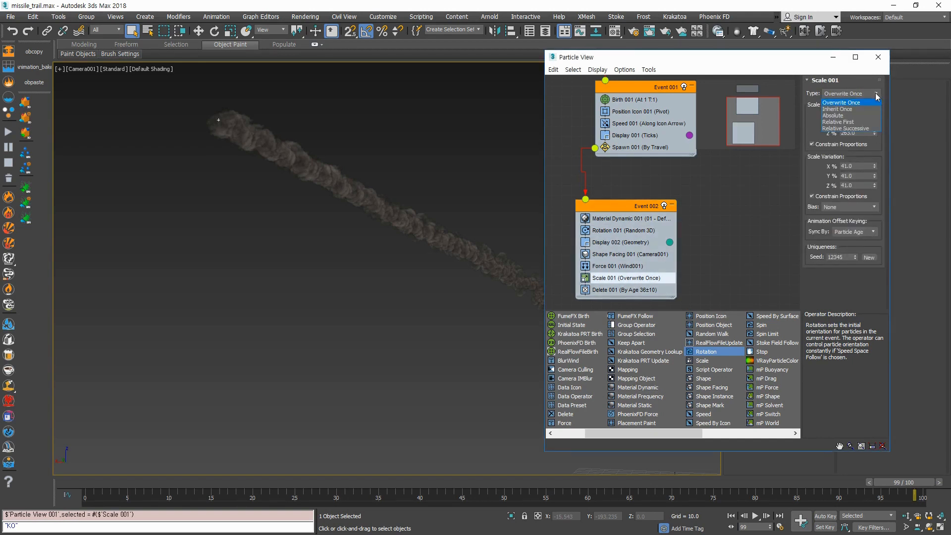
left_click(856, 116)
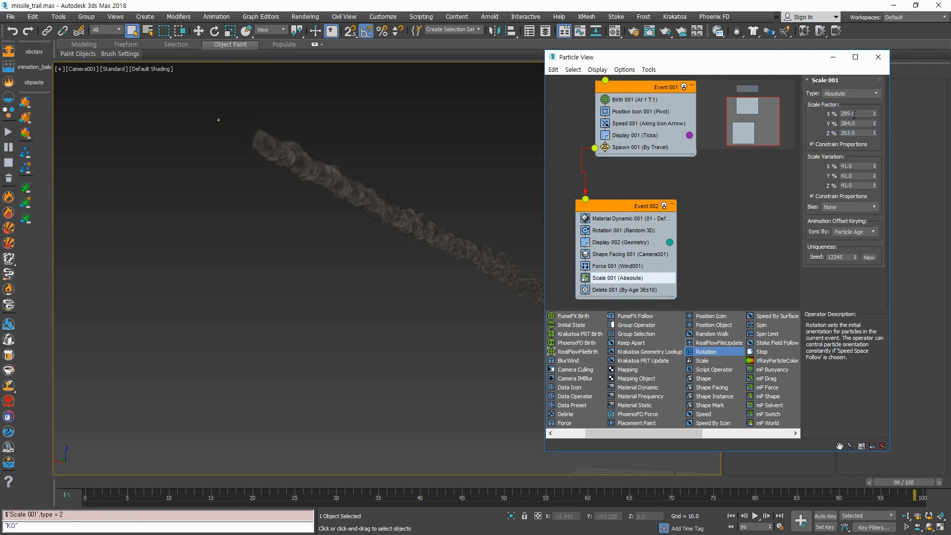
Step: Scrub the timeline to frame 94, shift Particle View aside, and try the Inherit Once type for Scale 001
left_click_drag(296, 484, 862, 448)
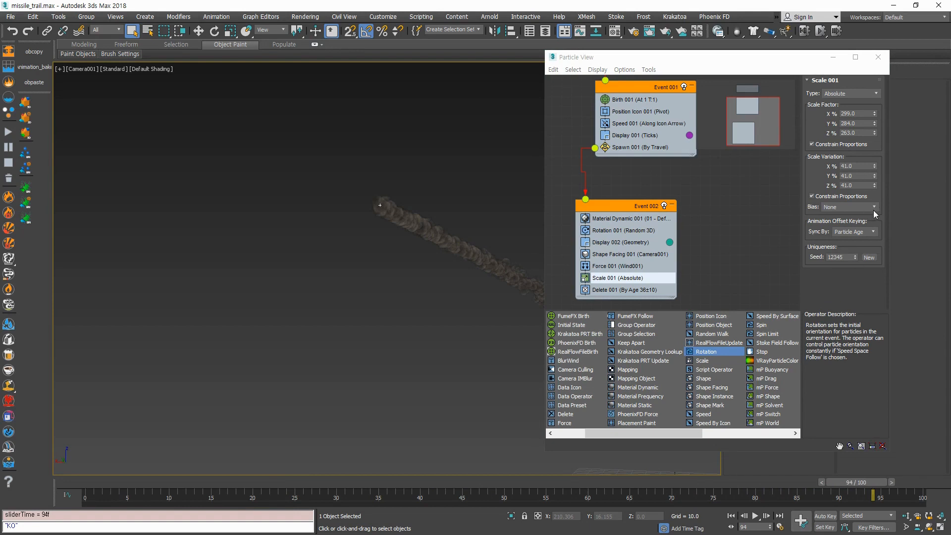
left_click_drag(660, 59, 691, 61)
left_click(901, 91)
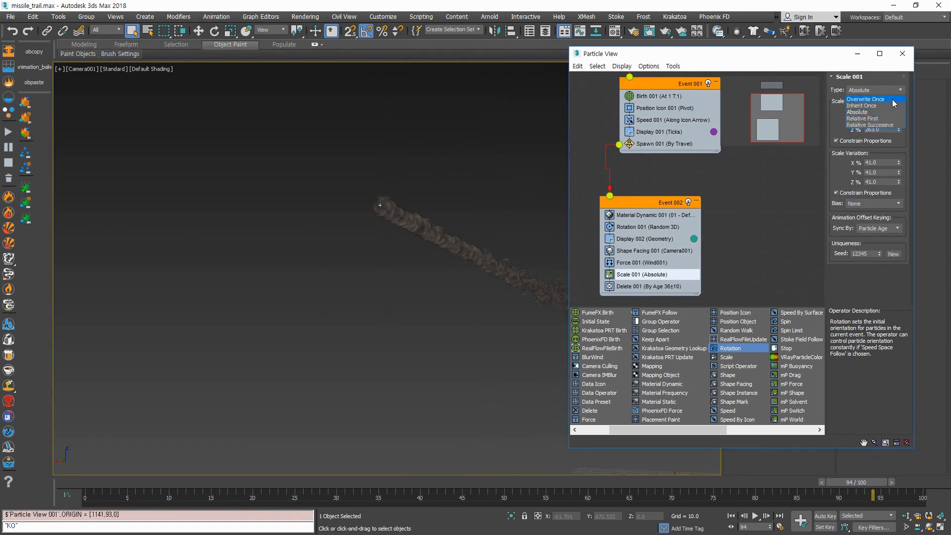
left_click(885, 105)
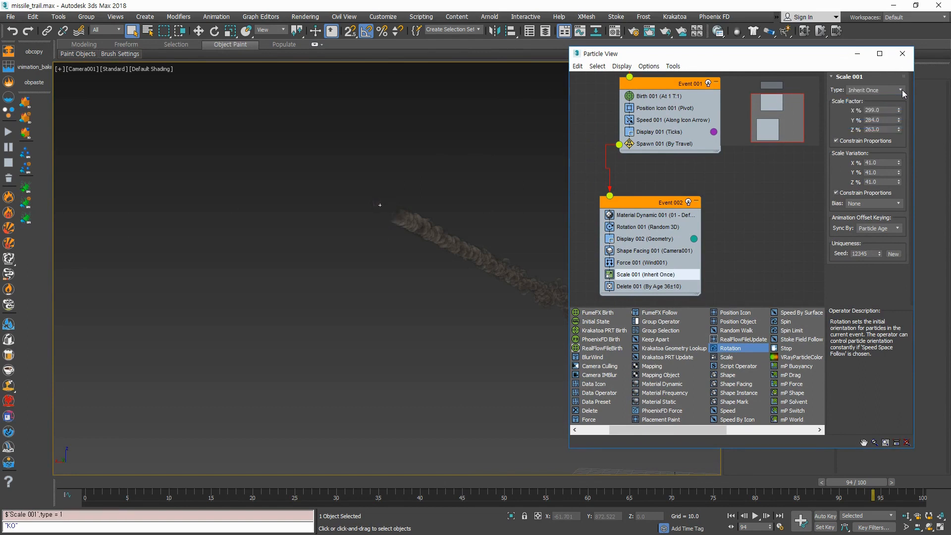
Step: Change Scale 001 to Relative First, with proportionally constrained Scale Factor X at 168% and Scale Variation at 128% on all axes
left_click(901, 90)
left_click(884, 119)
left_click_drag(221, 482, 825, 451)
mouse_move(899, 110)
left_mouse_down()
mouse_move(902, 174)
mouse_move(904, 121)
left_mouse_up()
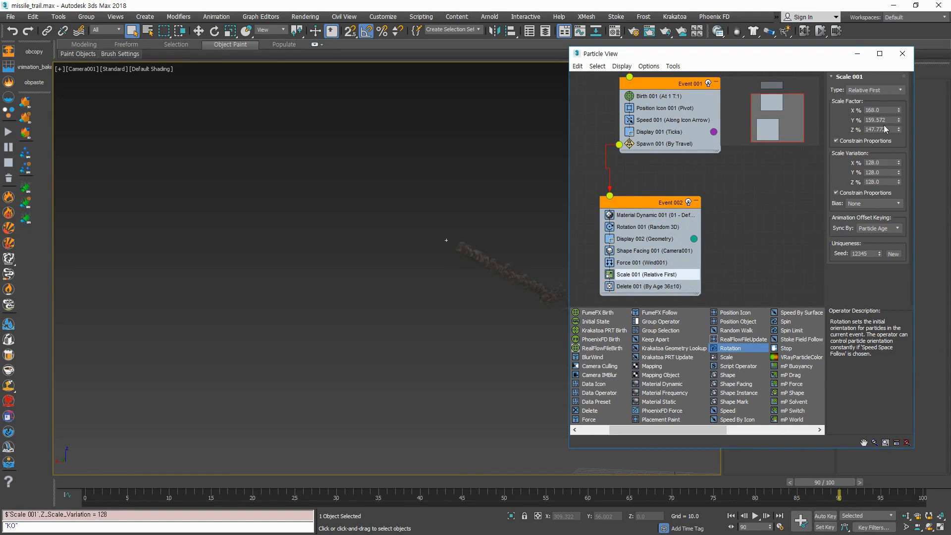
Step: Check the rescaled smoke trail by scrubbing to frames 94 and 99, keeping Particle View clear of the trail
left_click_drag(104, 485, 869, 451)
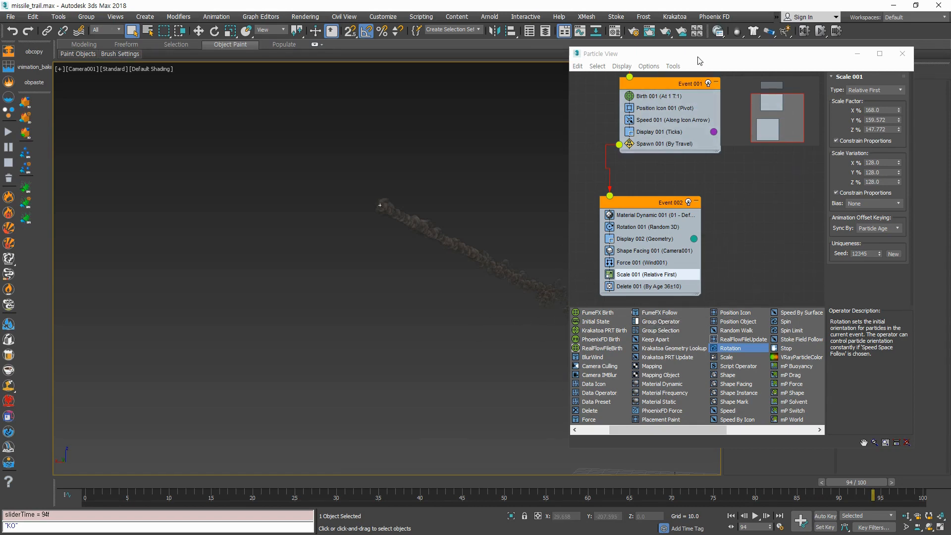
left_click_drag(696, 56, 173, 66)
left_click_drag(258, 61, 799, 73)
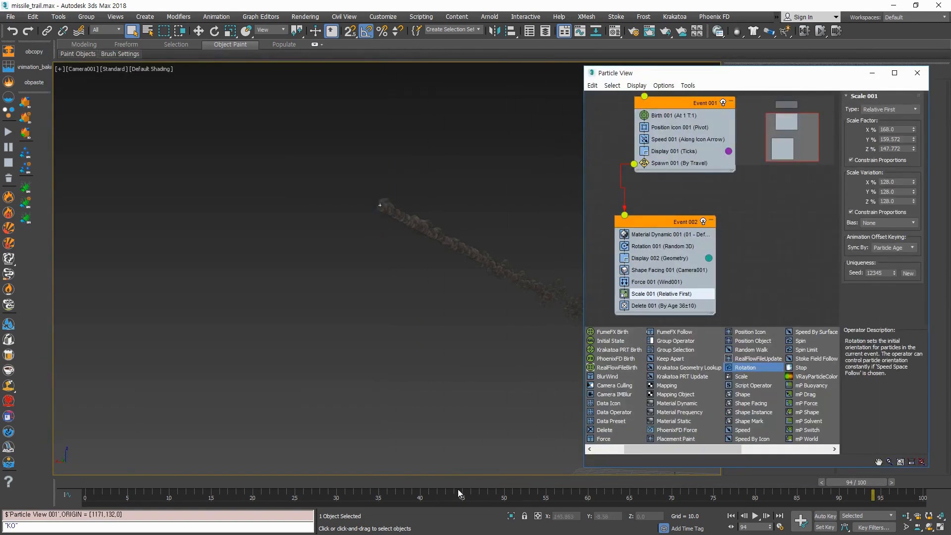
left_click(504, 485)
left_click_drag(504, 484, 910, 480)
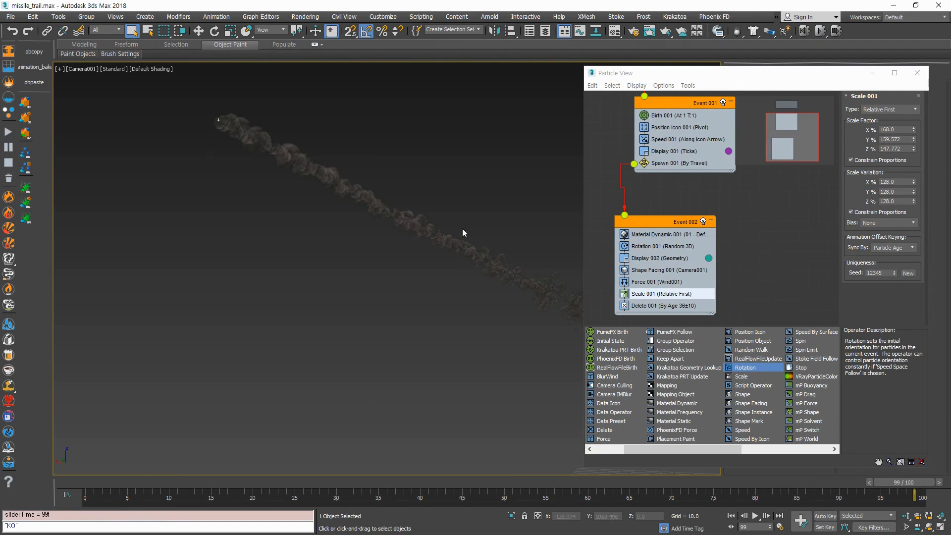
Step: Show the Material Dynamic 001 settings, select the particle source in the viewport, and scrub to frame 95 to review the trail
left_click(656, 237)
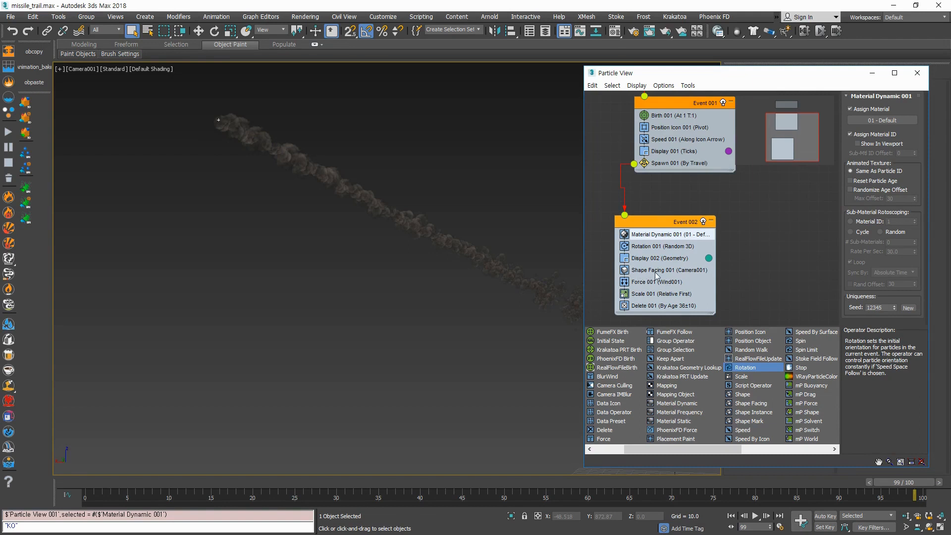
left_click(452, 260)
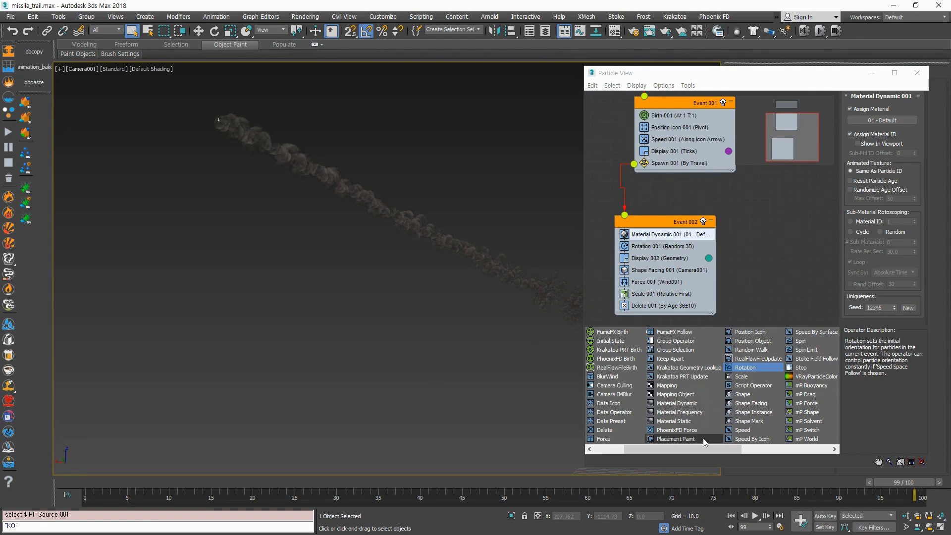
left_click_drag(897, 480, 845, 486)
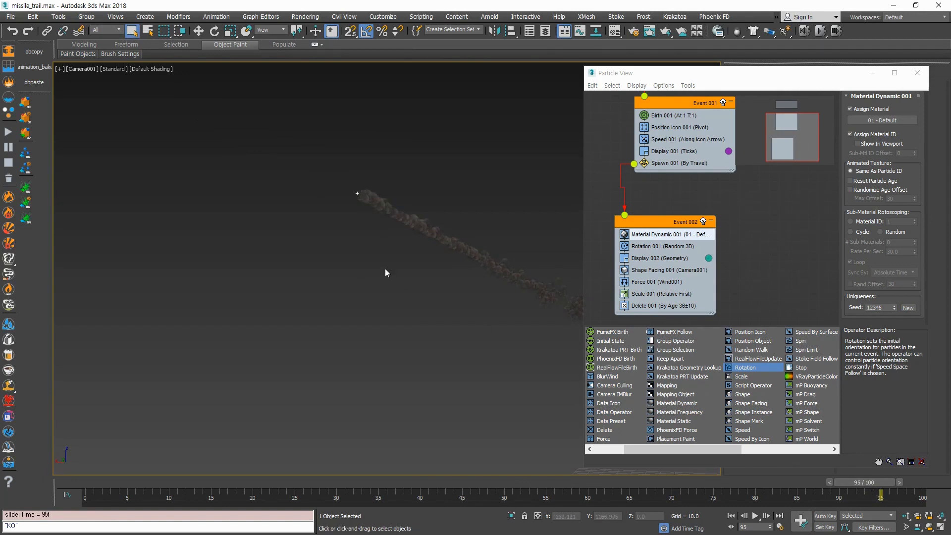